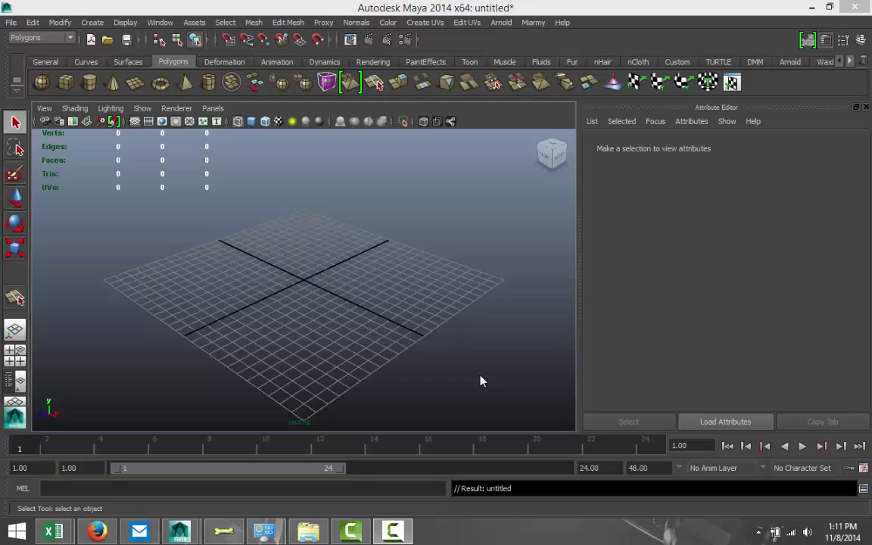
mouse_move(470, 376)
alt+mouse_down()
mouse_move(474, 353)
mouse_move(476, 364)
alt+mouse_up()
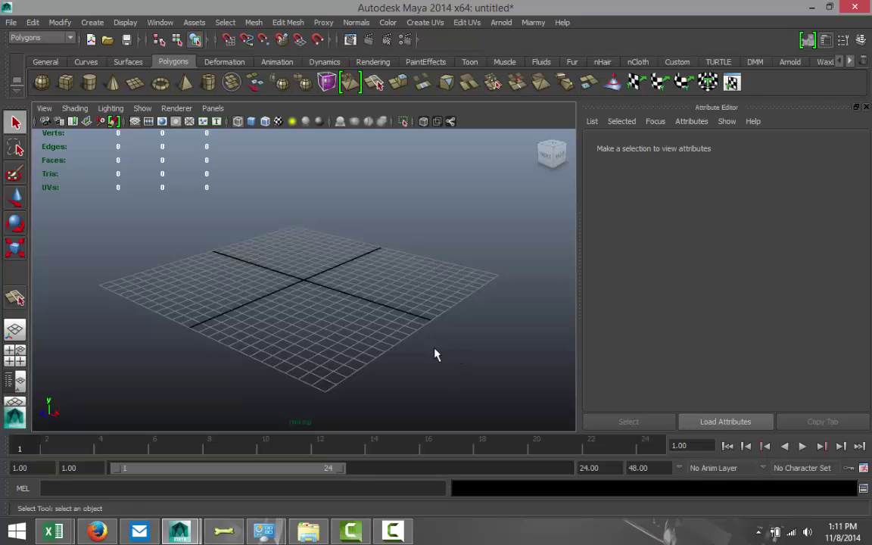
mouse_move(421, 359)
alt+mouse_down()
mouse_move(446, 354)
mouse_move(430, 353)
alt+mouse_up()
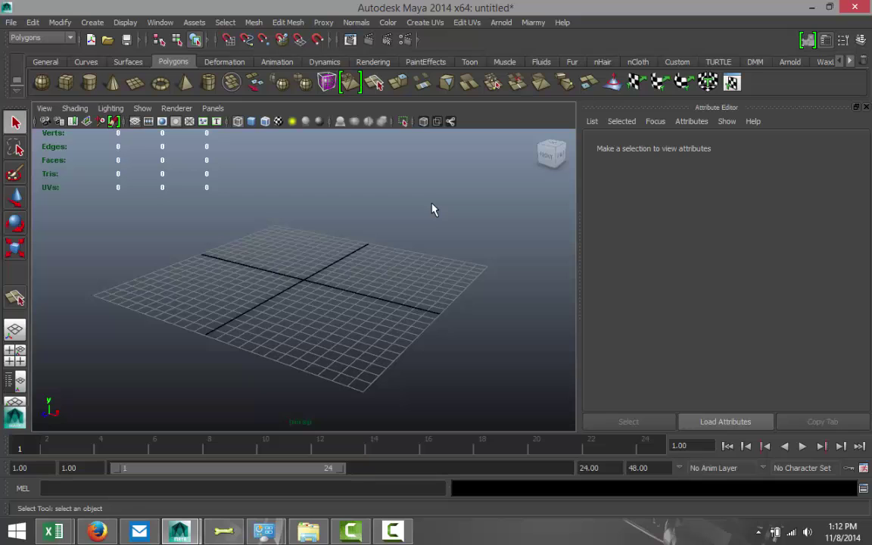
Step: Create a rectangular polygon cube on the grid and show it with smooth shading
alt+drag(381, 259, 261, 237)
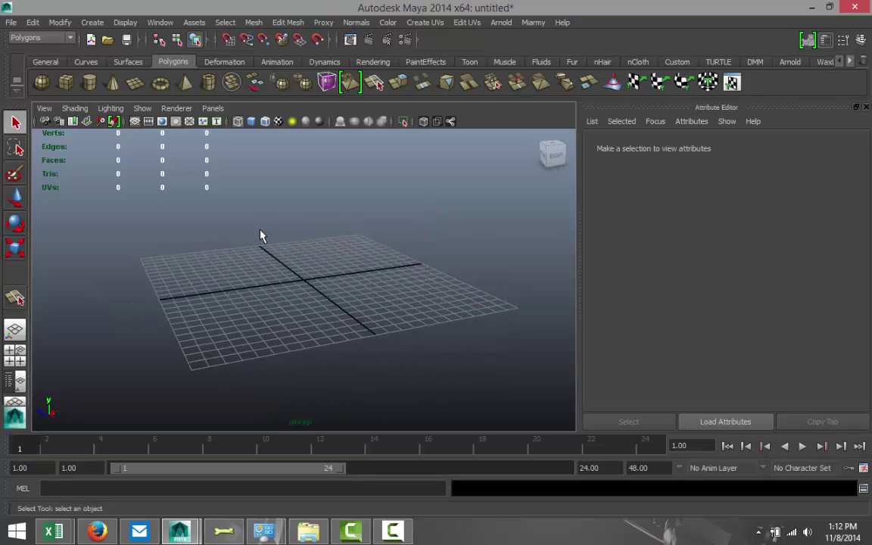
click(66, 82)
drag(171, 273, 310, 228)
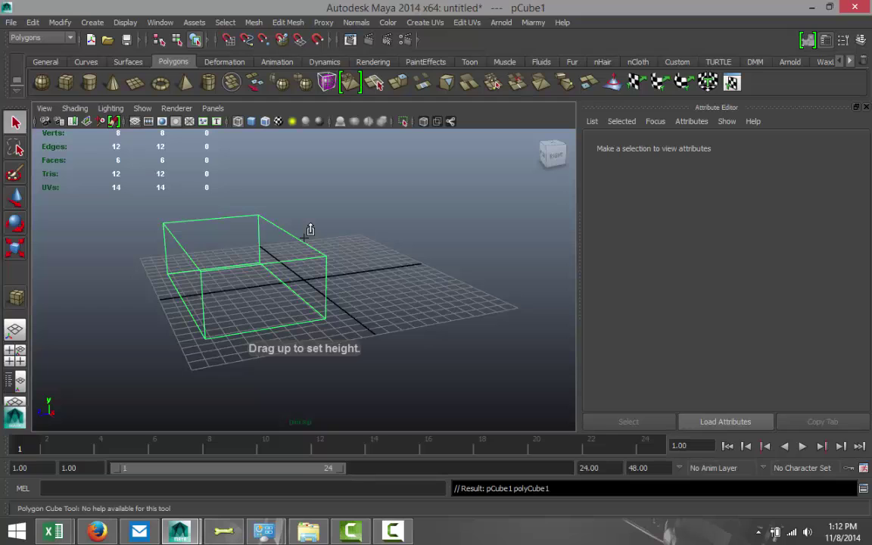
mouse_move(405, 304)
alt+mouse_down()
mouse_move(387, 317)
mouse_move(378, 308)
alt+mouse_up()
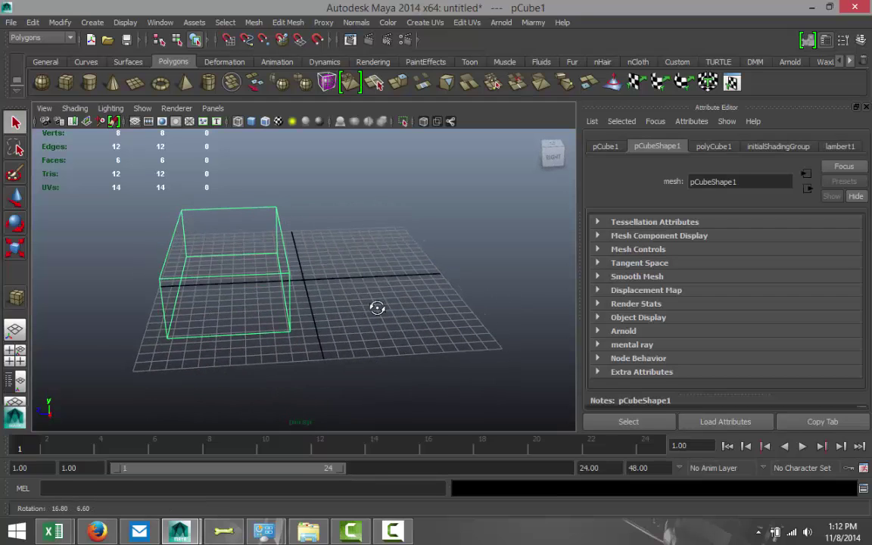
key(5)
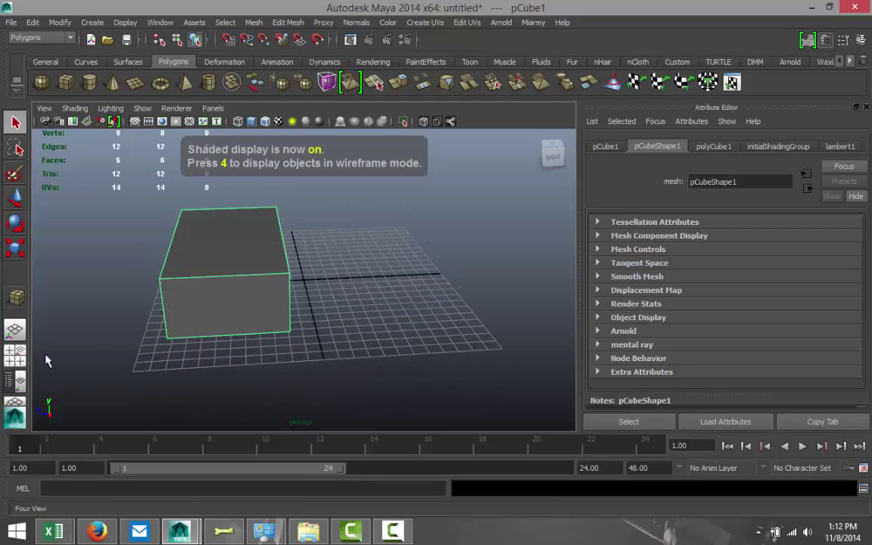
Step: In the top view, centre the box at the origin by setting its X, Y and Z translation to 0
click(17, 356)
key(space)
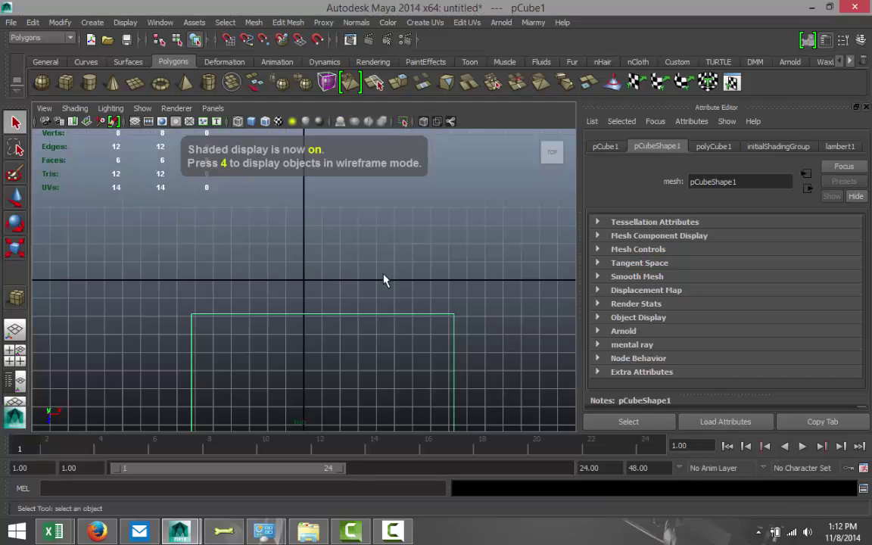
scroll(384, 279, down, 3)
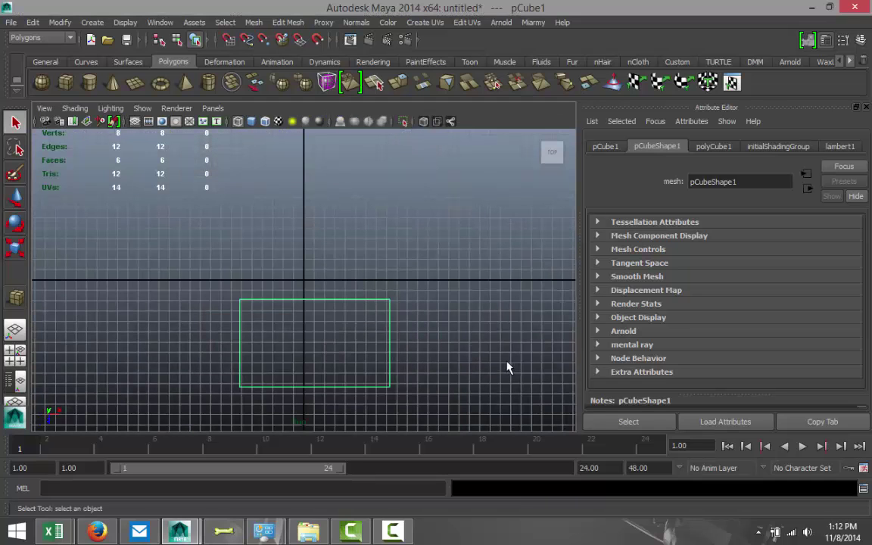
click(606, 147)
drag(736, 238, 695, 239)
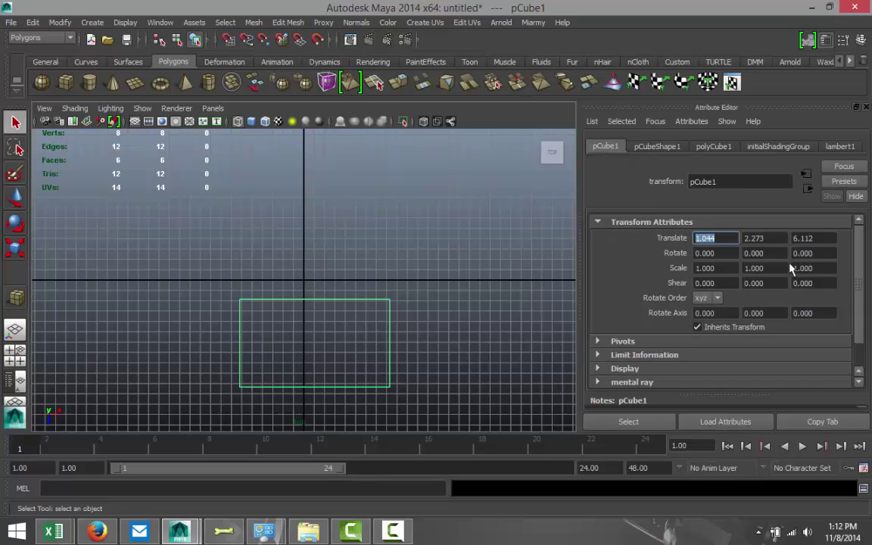
text(0)
key(Tab)
text(0)
key(Tab)
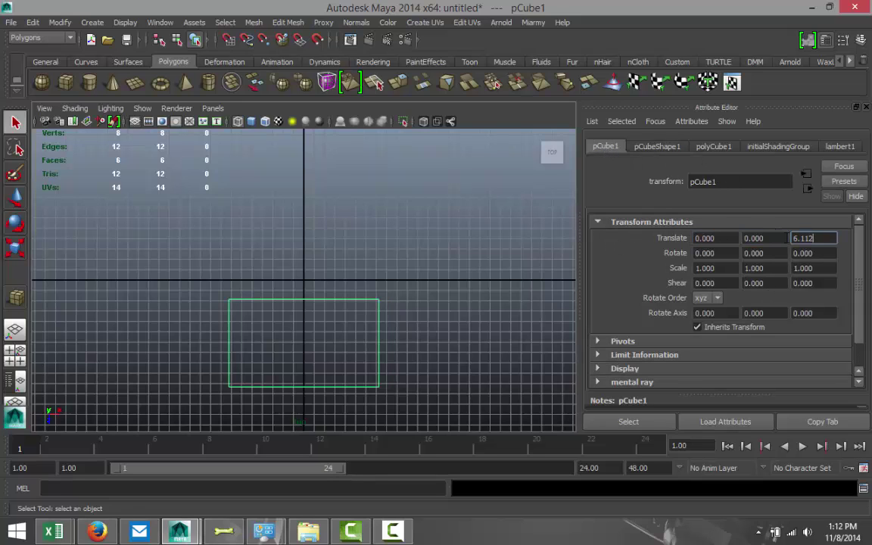
text(0)
click(469, 257)
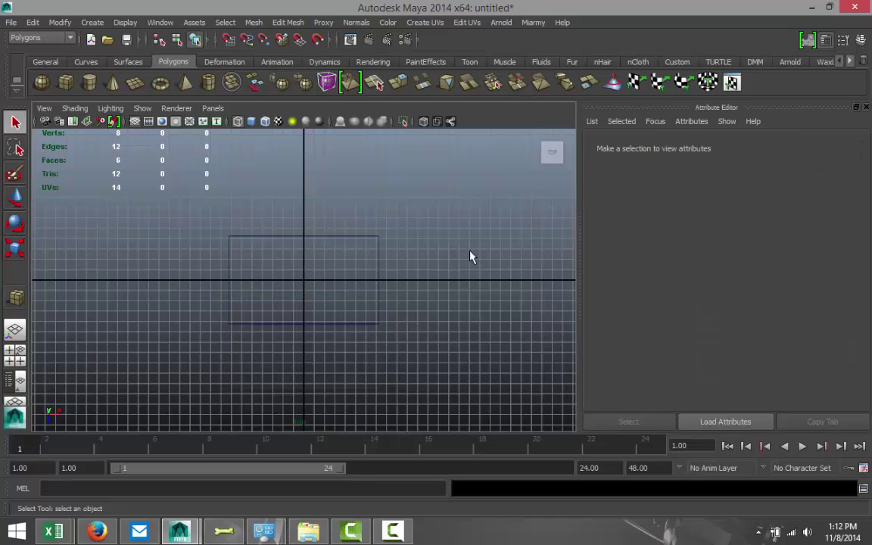
Step: Insert an edge loop through the middle of the box, along the grid's vertical centre line in the top view
click(350, 239)
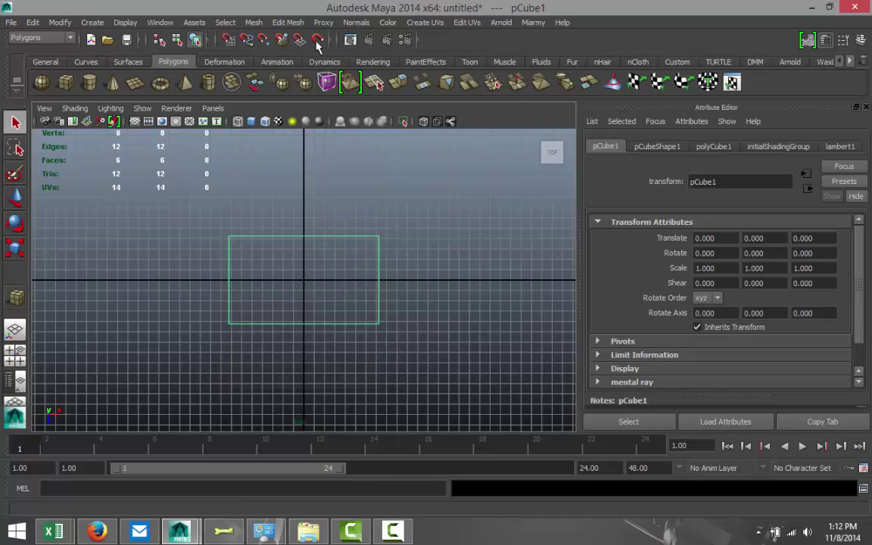
click(288, 23)
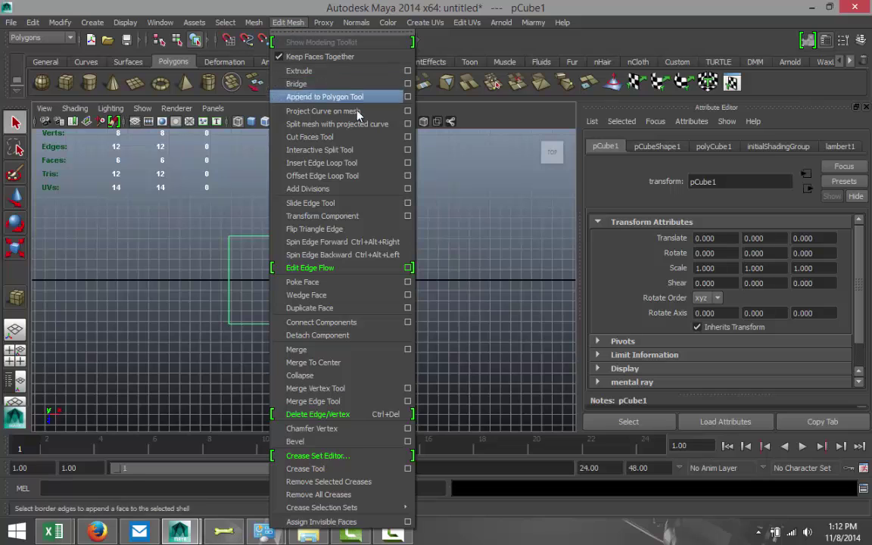
click(354, 167)
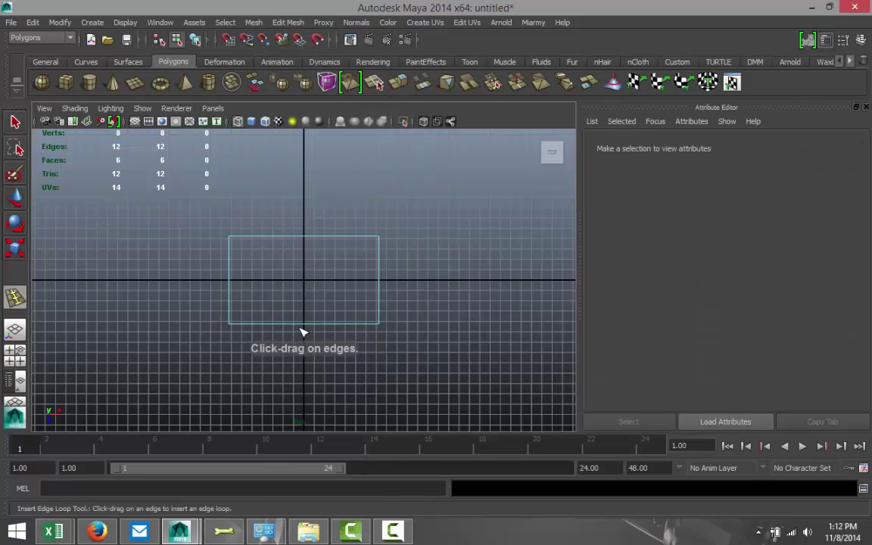
click(305, 239)
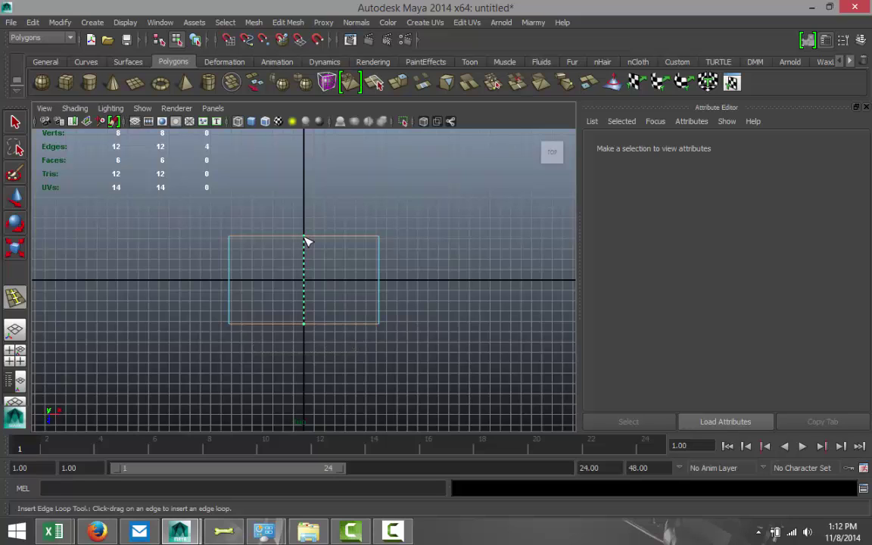
drag(306, 241, 311, 242)
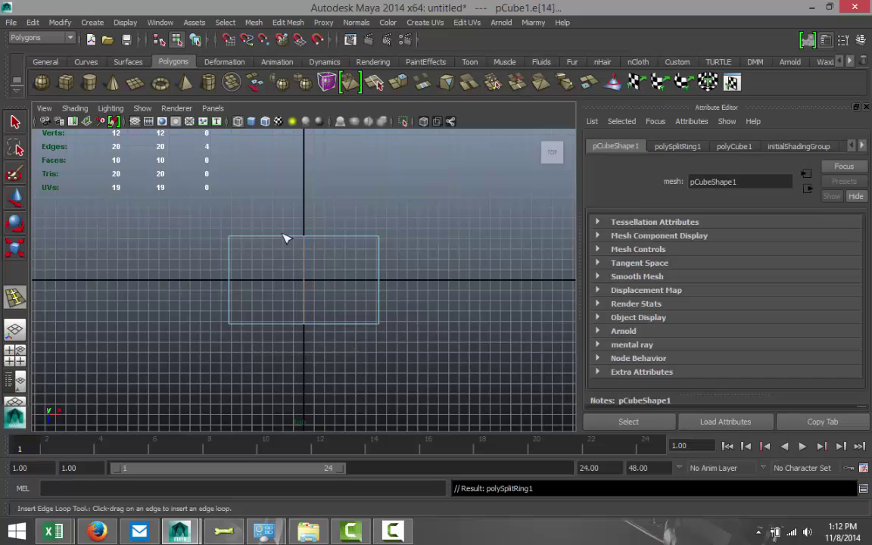
Step: In the perspective view, scale the whole box to about 0.73 in X and 1.76 in Z
click(14, 356)
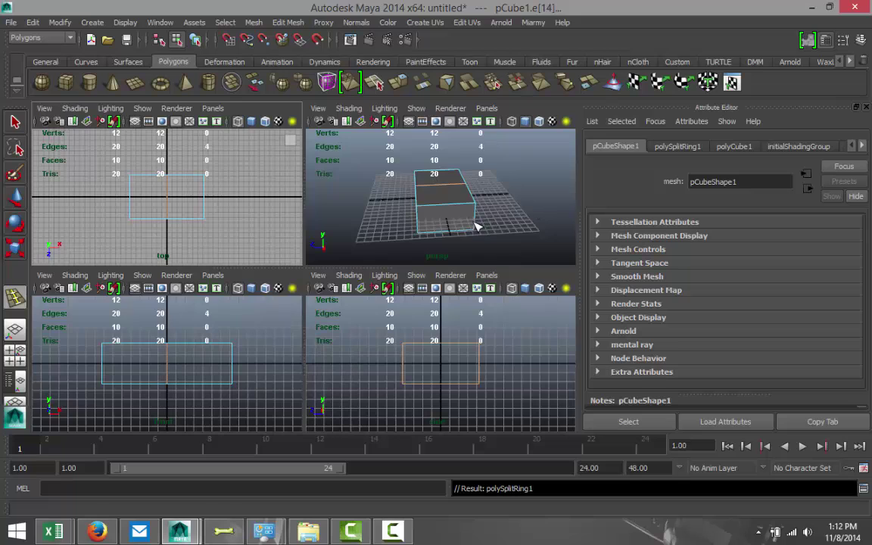
key(space)
alt+drag(352, 335, 485, 331)
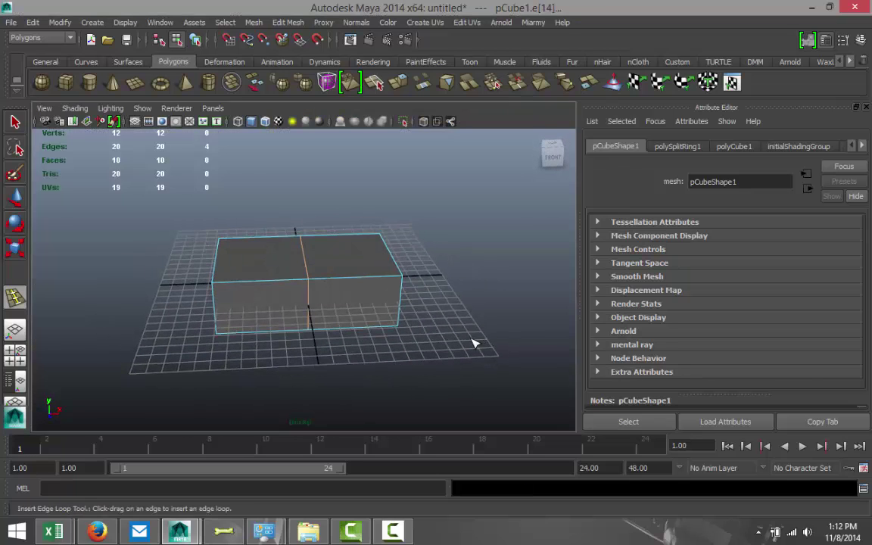
right_drag(383, 261, 428, 239)
key(r)
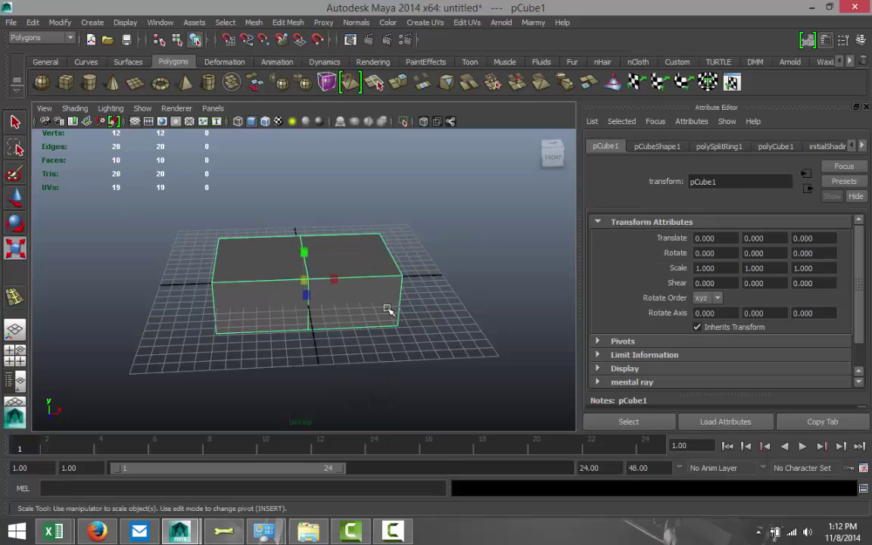
drag(336, 283, 311, 307)
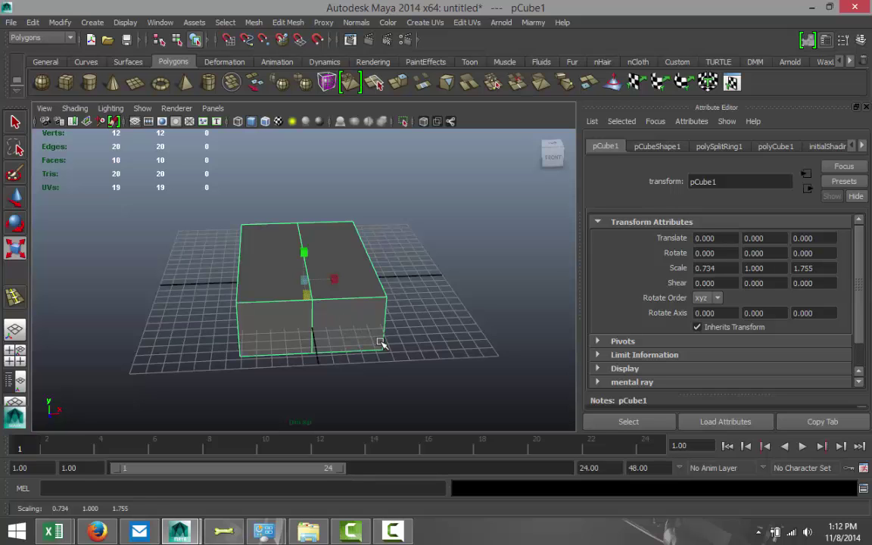
alt+drag(384, 345, 350, 335)
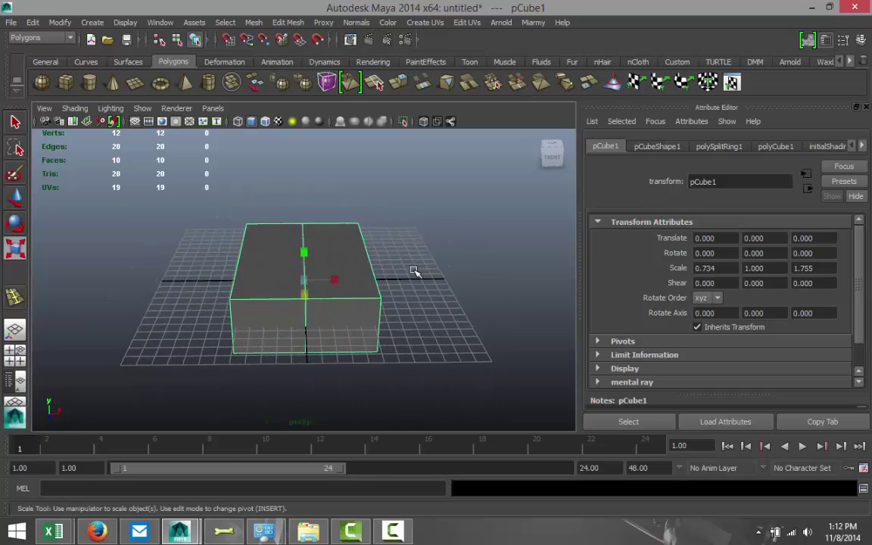
Step: Raise the middle edge of the box's top face about 4.5 cm in Y to form a gabled roof ridge
click(422, 246)
click(315, 270)
right_drag(303, 236, 302, 203)
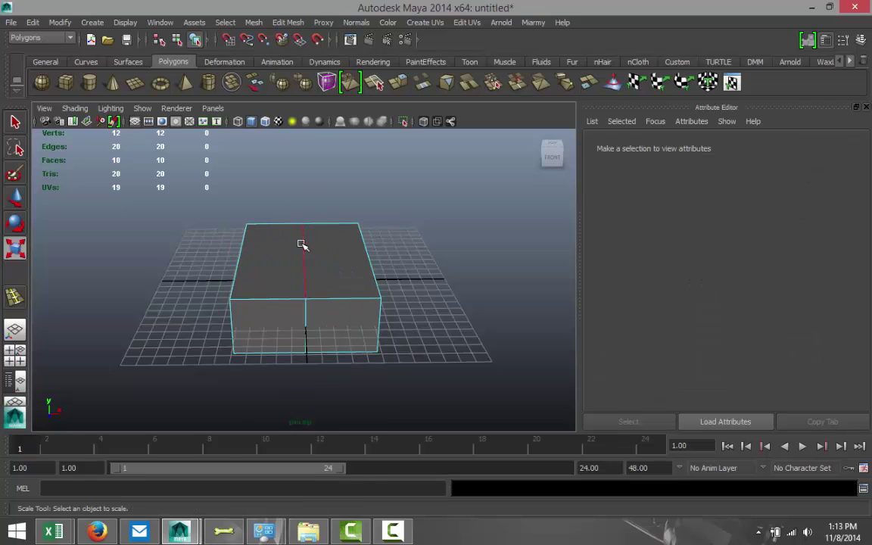
click(302, 241)
key(w)
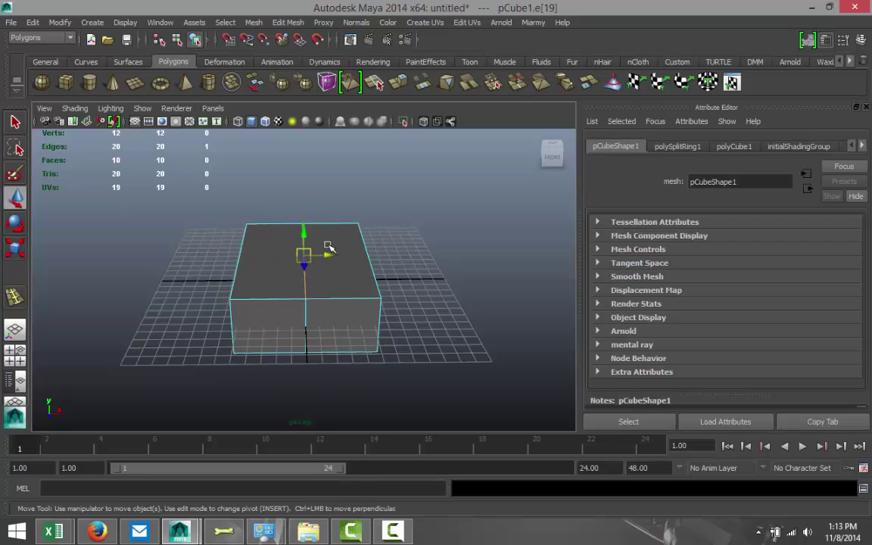
click(303, 229)
drag(304, 229, 302, 206)
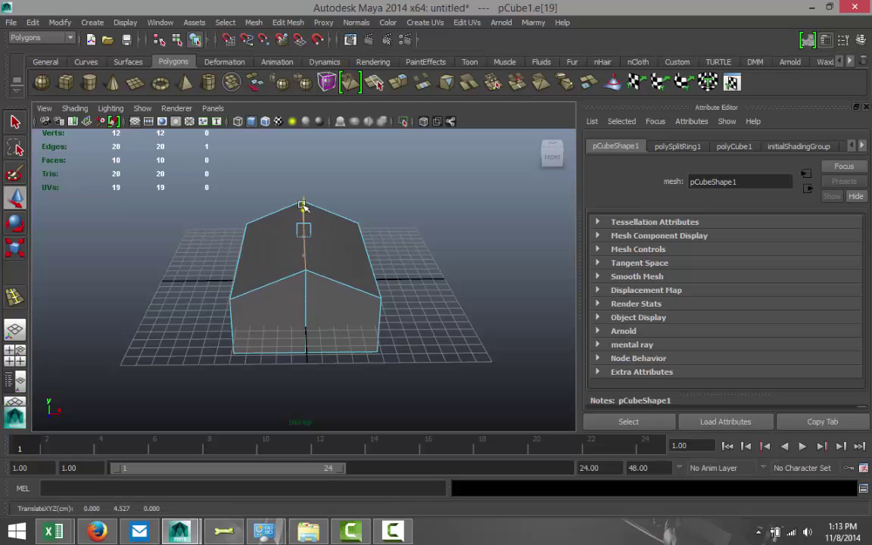
Step: Delete the vertical centre edge from the front gable wall of the house
alt+drag(383, 271, 436, 290)
click(446, 296)
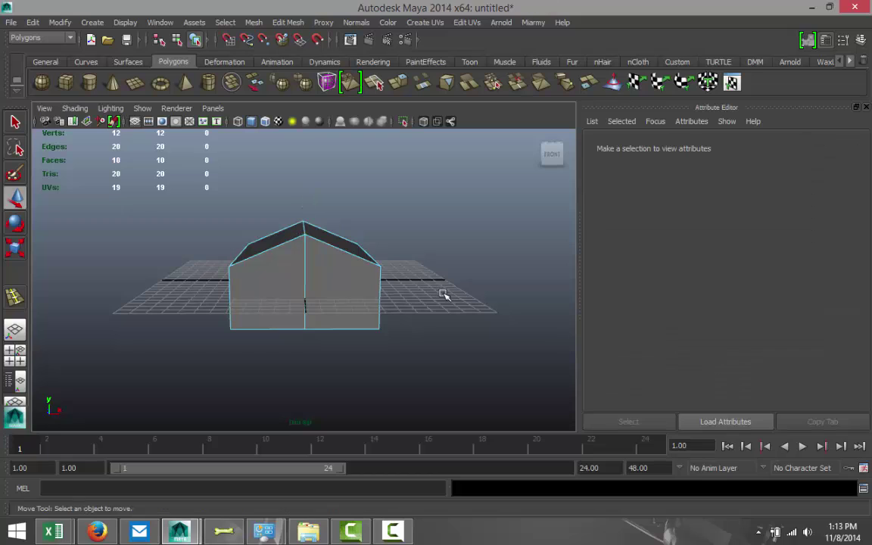
click(305, 269)
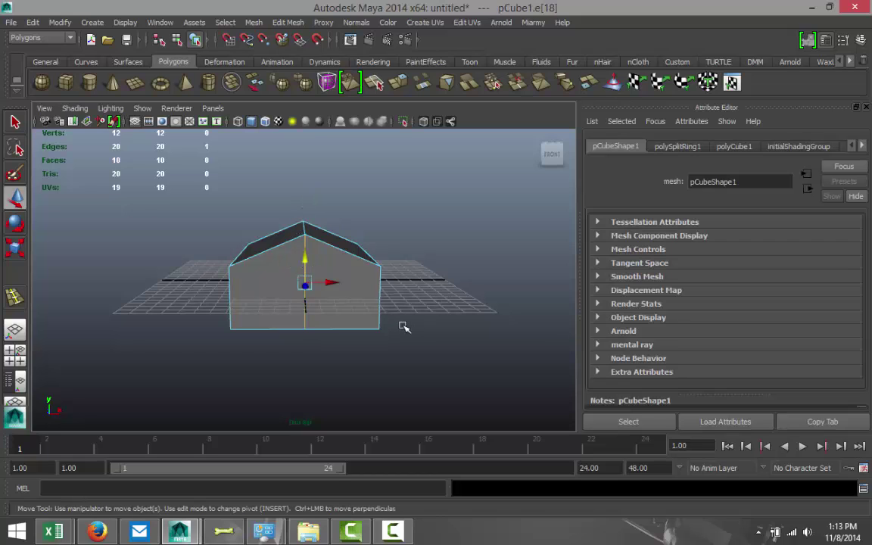
key(Delete)
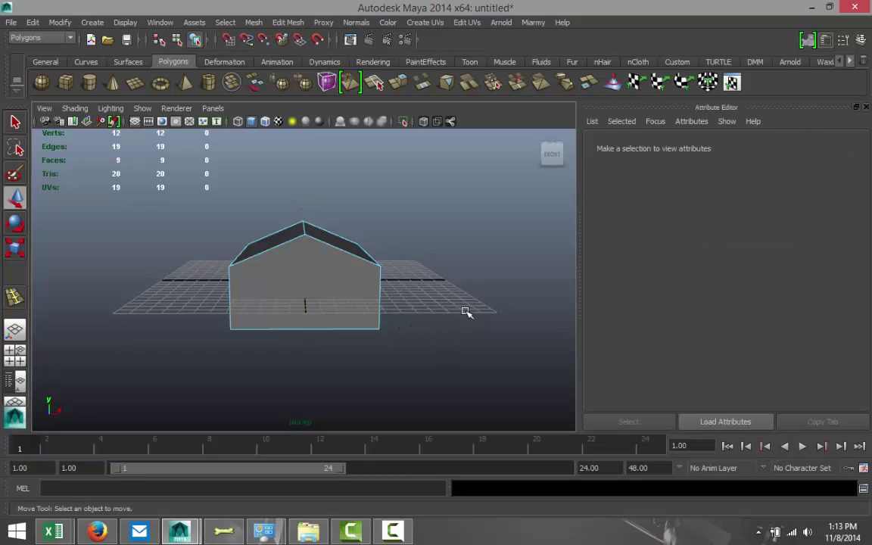
Step: Duplicate the whole house and move the copy about 14.5 cm along X, beside the original
alt+middle_drag(464, 312, 424, 296)
alt+drag(424, 296, 424, 327)
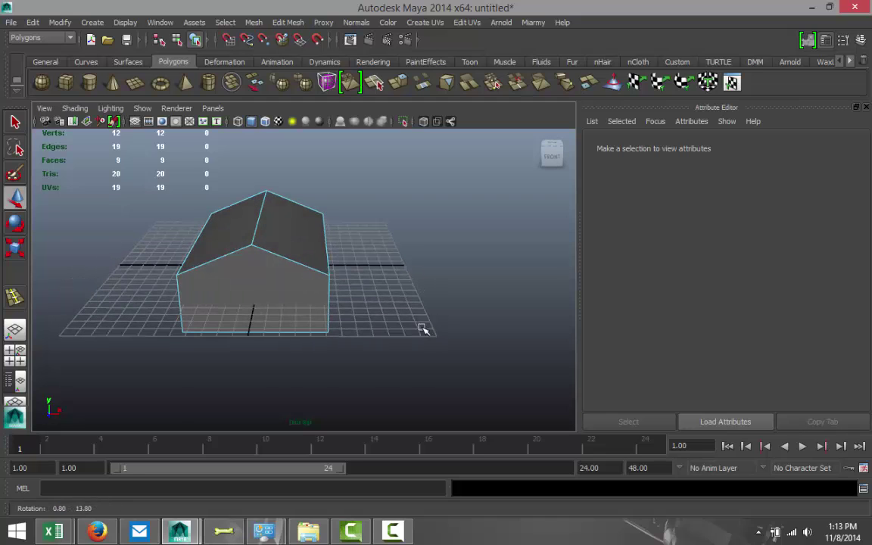
right_click(294, 249)
click(351, 232)
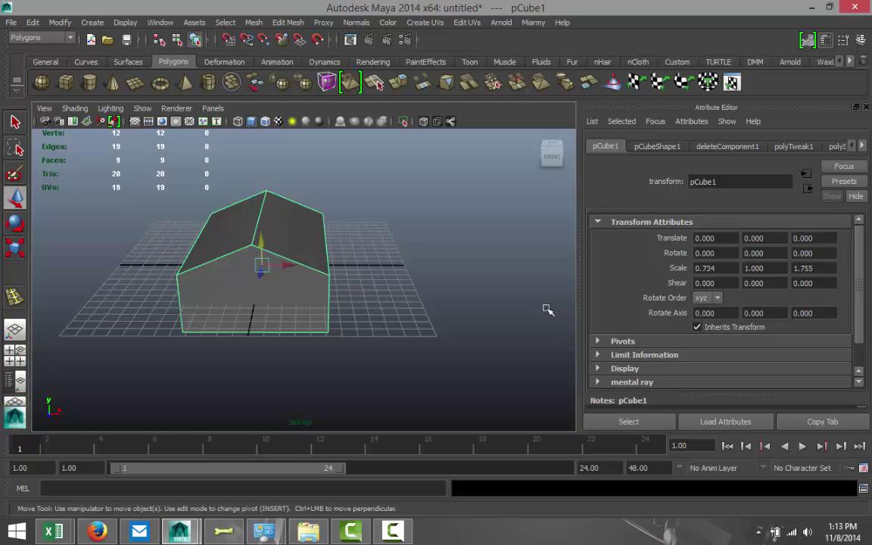
key(ctrl+d)
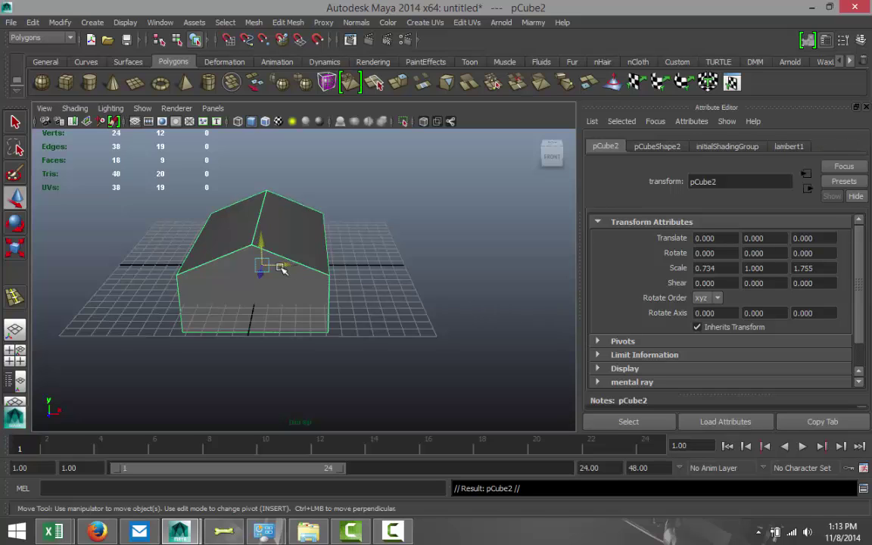
drag(286, 268, 459, 280)
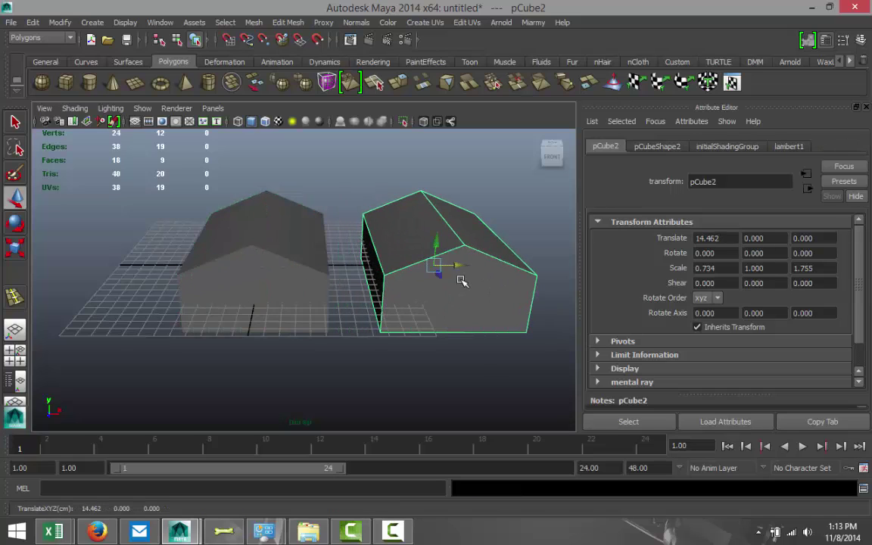
Step: Rotate the duplicated house to -90 degrees about the Y axis
key(e)
drag(411, 247, 413, 272)
click(780, 254)
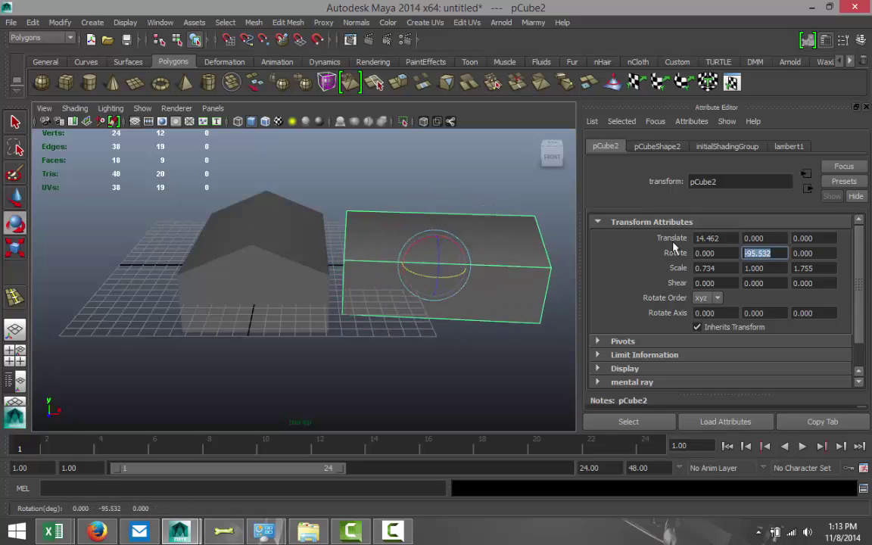
text(-90)
key(Return)
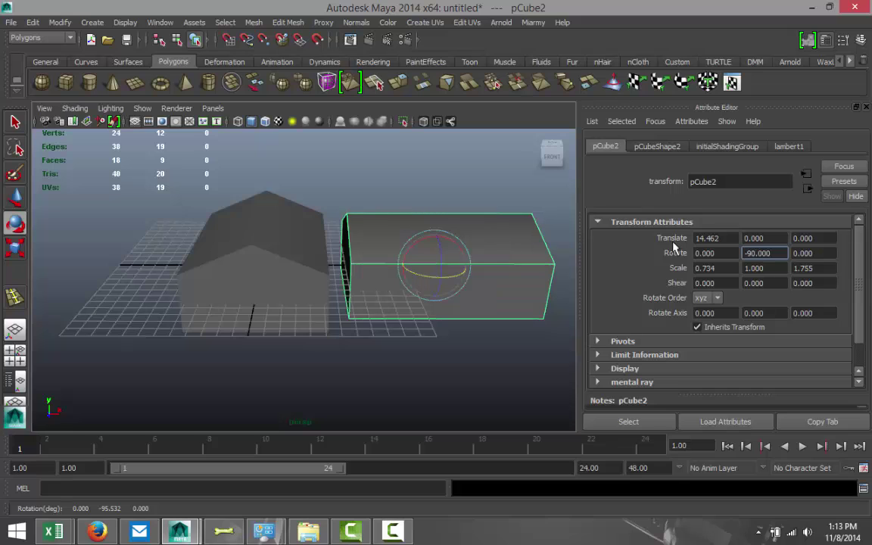
Step: Move the rotated copy into the side of the original house, to about 7.5 cm in X
click(482, 342)
click(473, 288)
key(w)
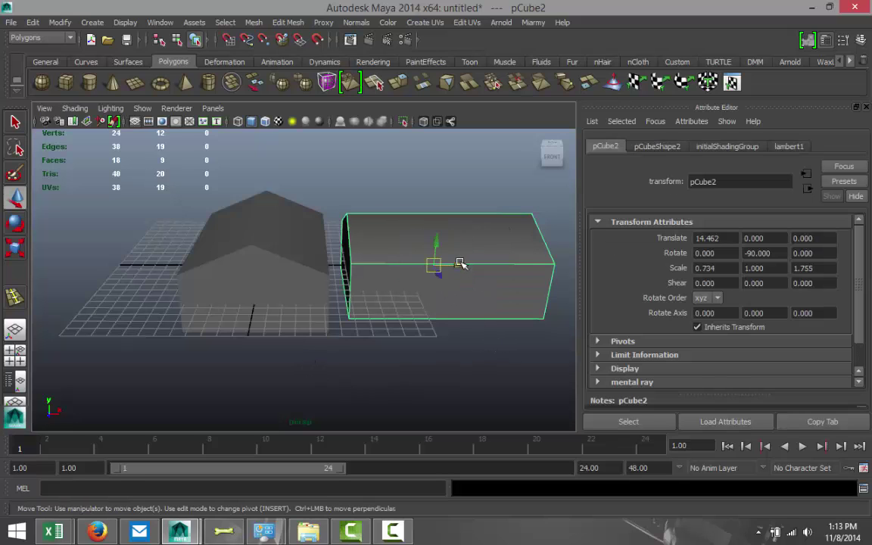
drag(458, 271, 378, 268)
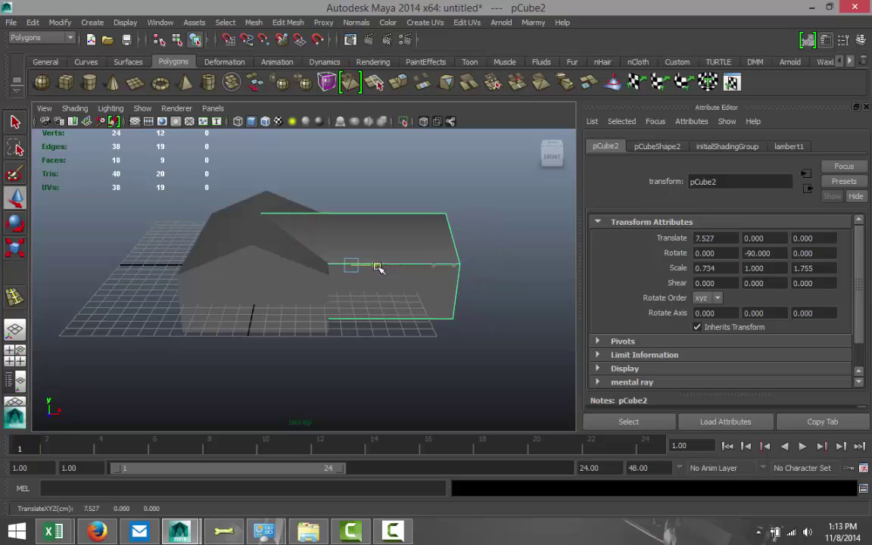
Step: Shift the perpendicular wing to about -1.33 cm in Z and adjust its width to an X scale of about 0.75
alt+drag(411, 365, 262, 370)
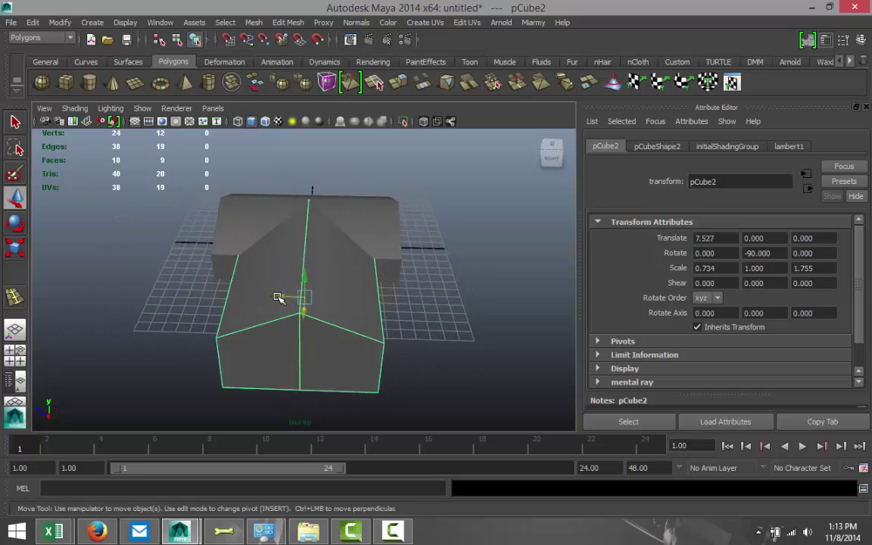
drag(282, 298, 301, 298)
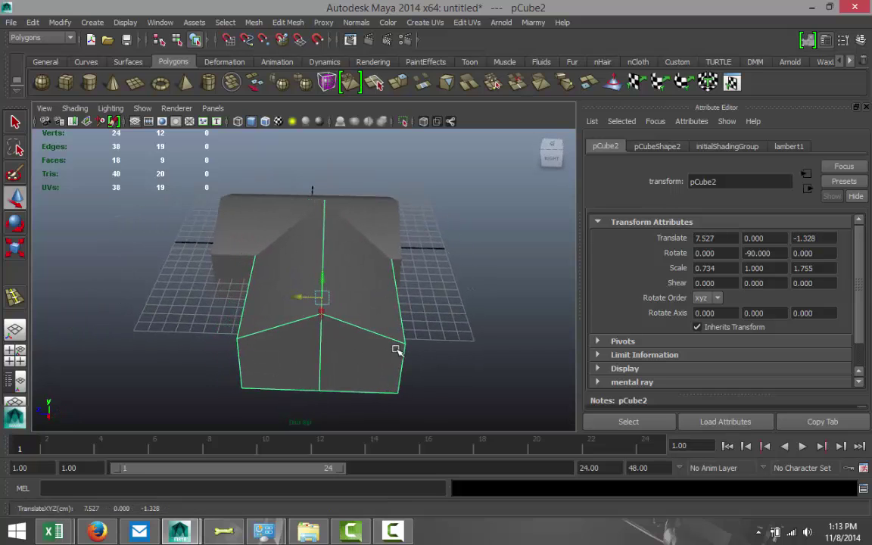
alt+drag(395, 351, 399, 327)
key(r)
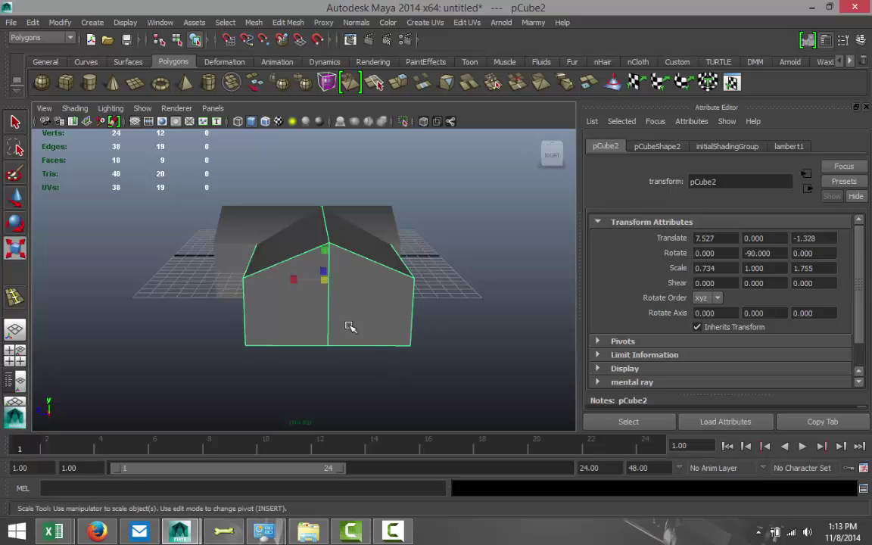
drag(295, 281, 302, 285)
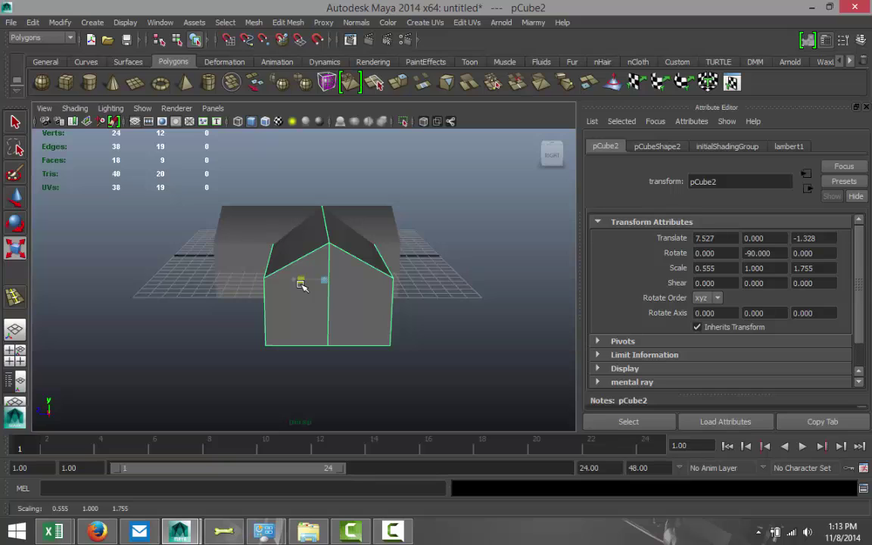
drag(301, 283, 296, 284)
alt+drag(170, 336, 179, 359)
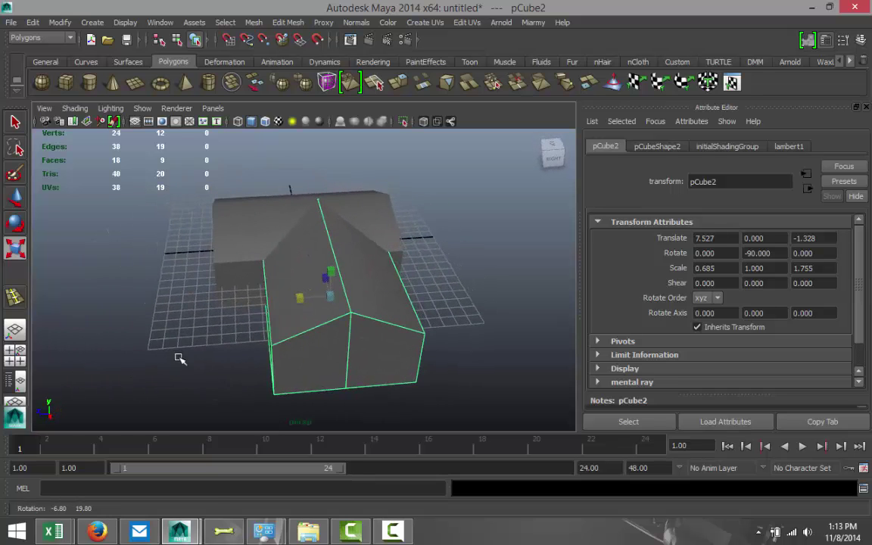
drag(300, 299, 297, 300)
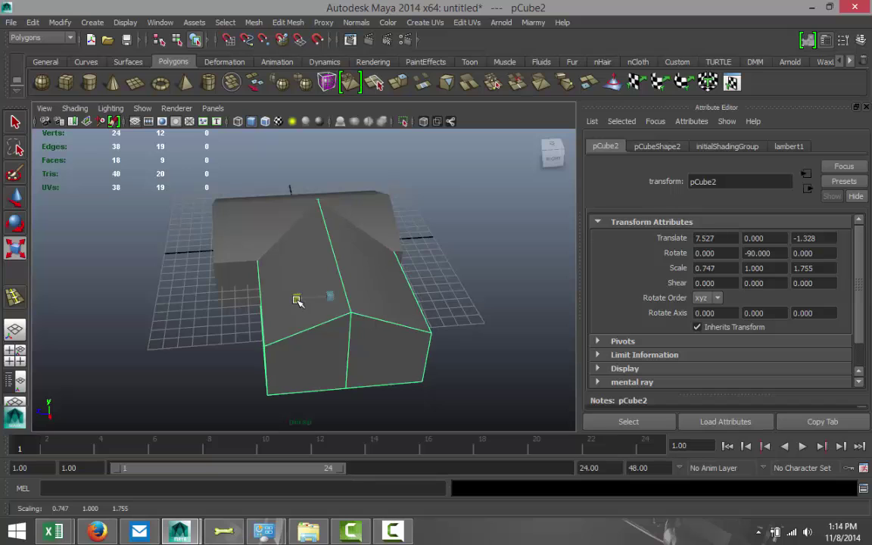
Step: Lengthen the wing to a Z scale of about 2.44 and move it outward to about 10.1 cm in X
alt+drag(200, 331, 325, 330)
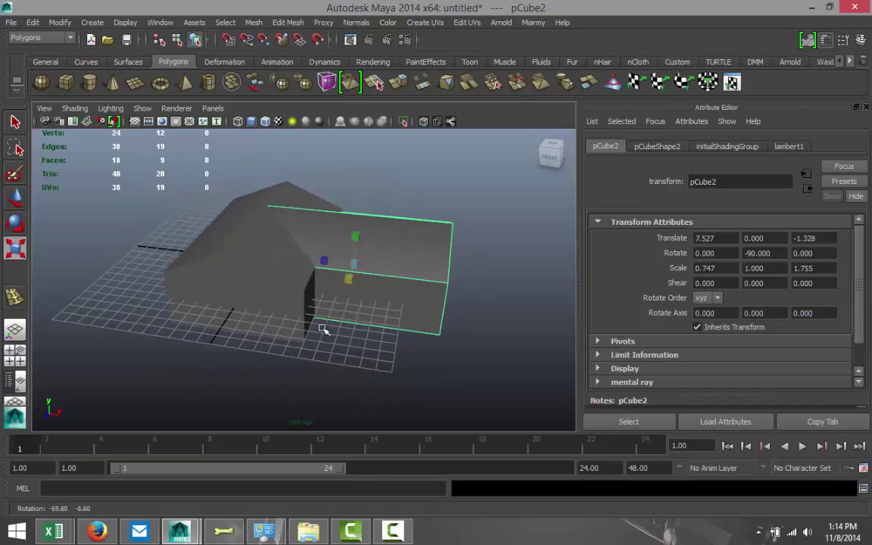
click(435, 369)
alt+drag(347, 383, 389, 352)
click(429, 243)
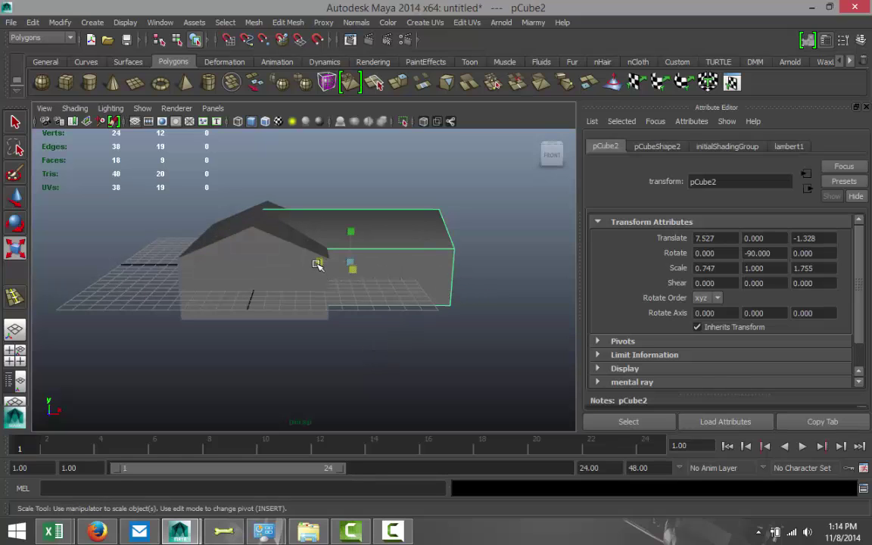
drag(319, 261, 308, 259)
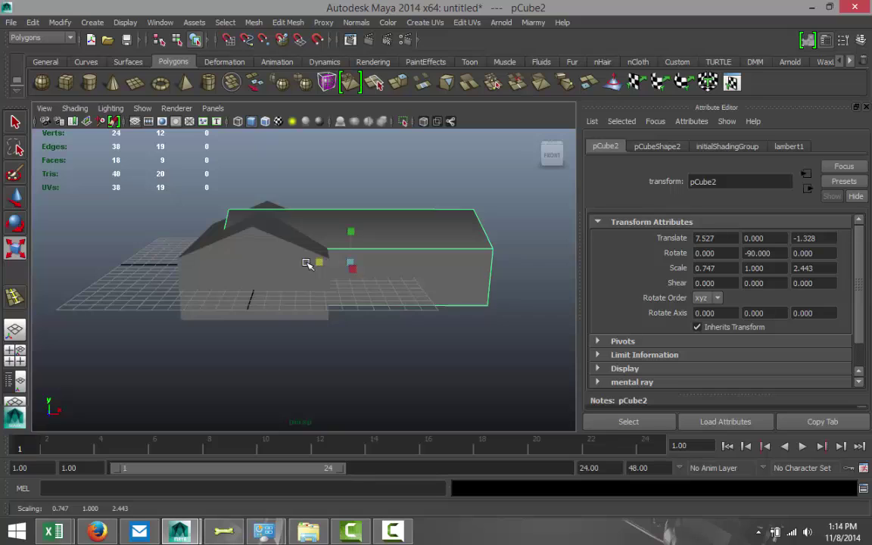
key(w)
drag(369, 262, 403, 269)
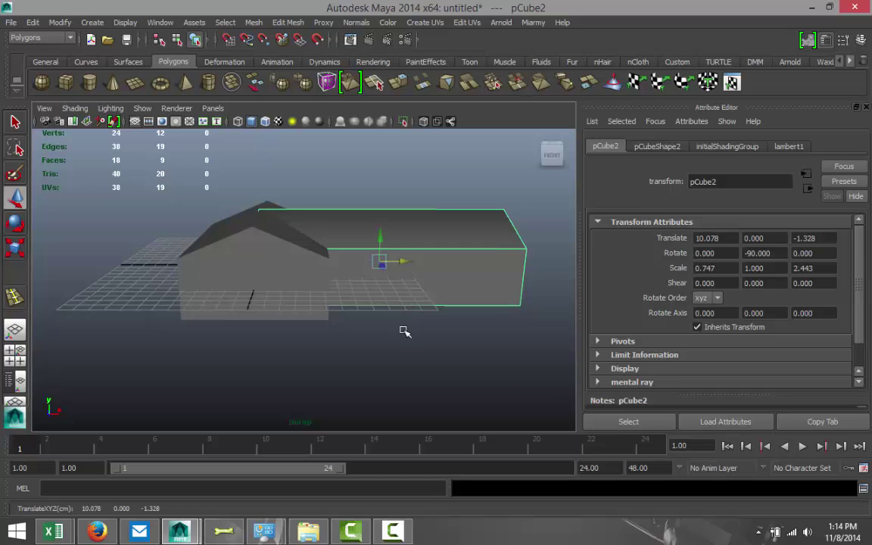
mouse_move(440, 335)
alt+mouse_down()
mouse_move(423, 379)
mouse_move(444, 331)
mouse_move(432, 325)
alt+mouse_up()
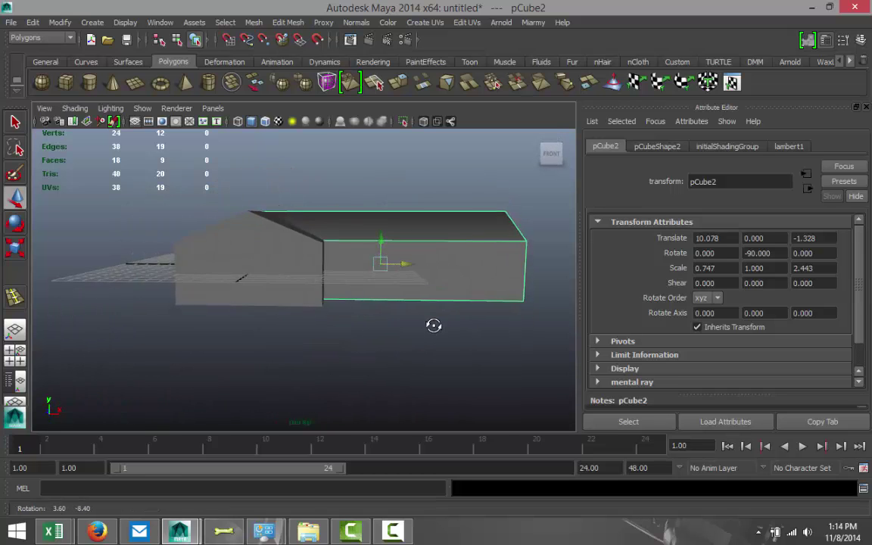
Step: Fine-tune where the wing's ridge meets the main roof by moving the wing to about 10.4 cm in X
click(467, 352)
alt+drag(262, 321, 307, 321)
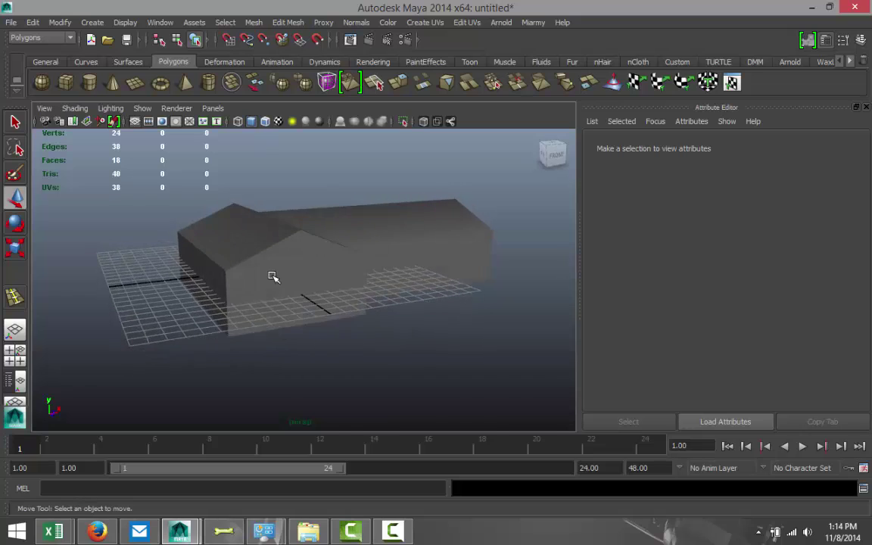
scroll(274, 277, up, 5)
alt+middle_drag(217, 123, 259, 284)
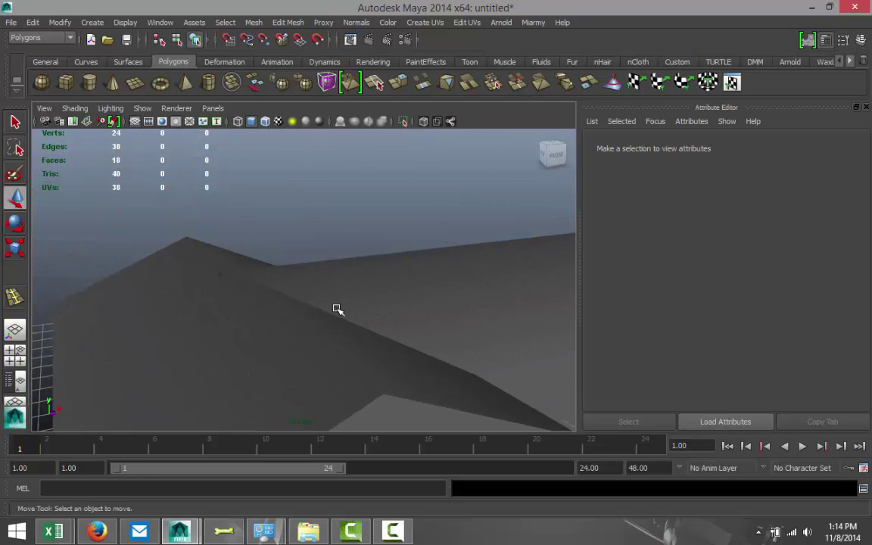
scroll(337, 310, up, 1)
click(271, 268)
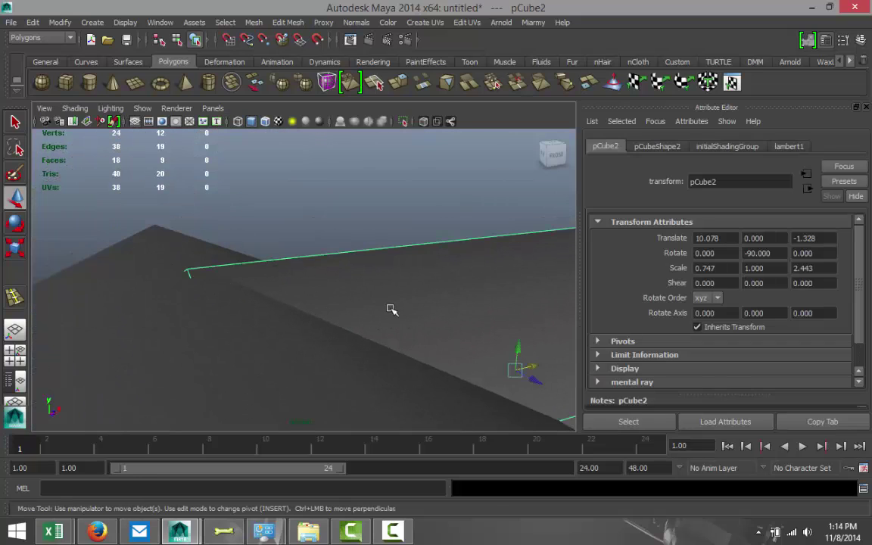
drag(539, 366, 547, 366)
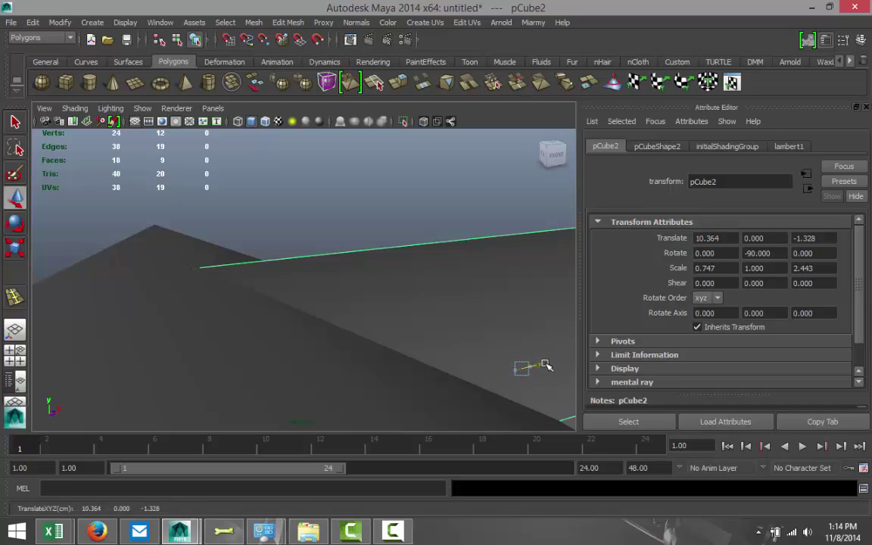
scroll(494, 352, down, 4)
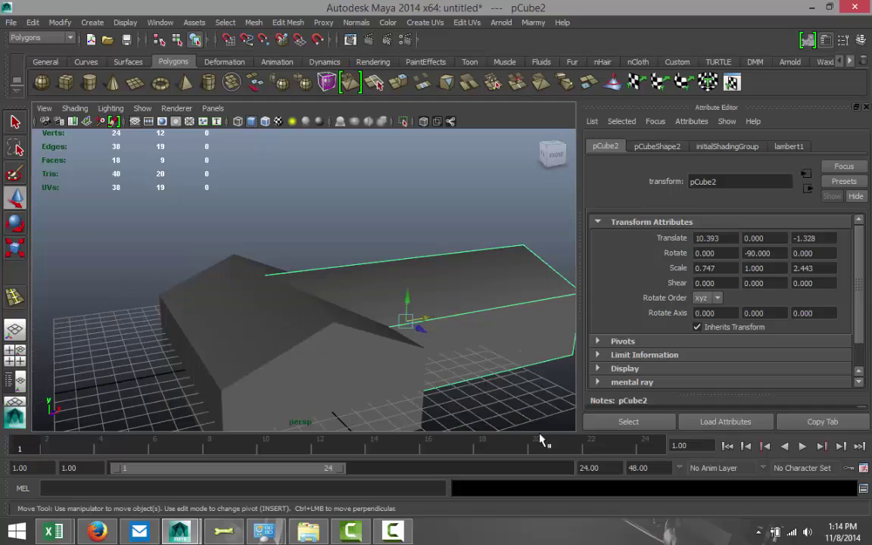
Step: Insert an edge loop around the wing, about a third of its exposed length in from the outer end
alt+drag(543, 426, 494, 406)
alt+middle_drag(493, 407, 406, 380)
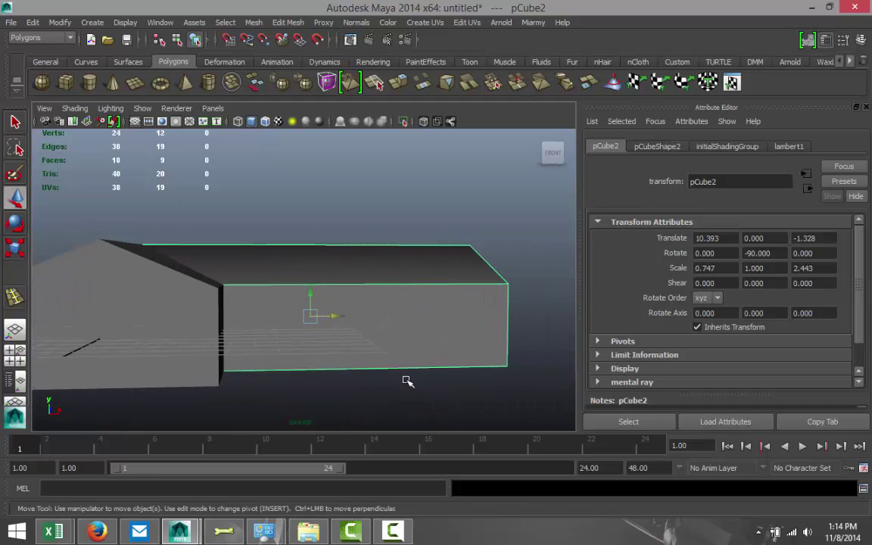
click(288, 23)
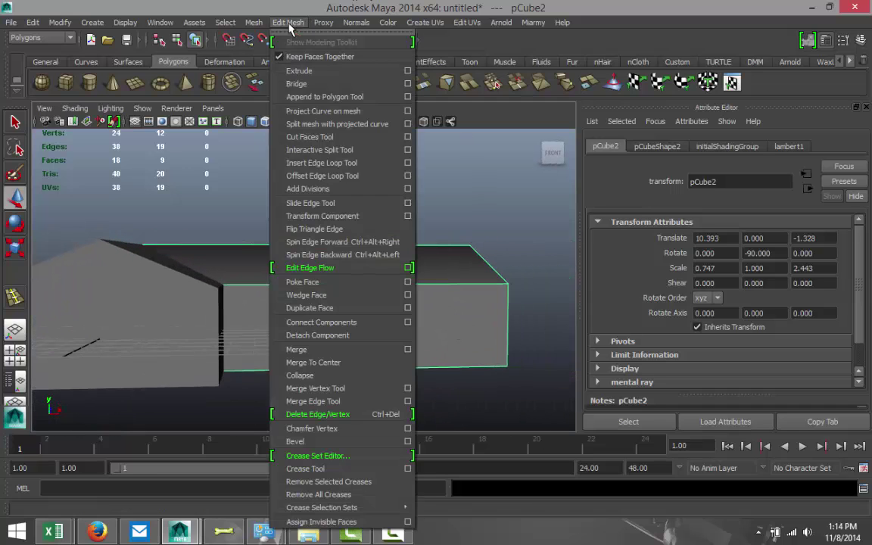
click(362, 163)
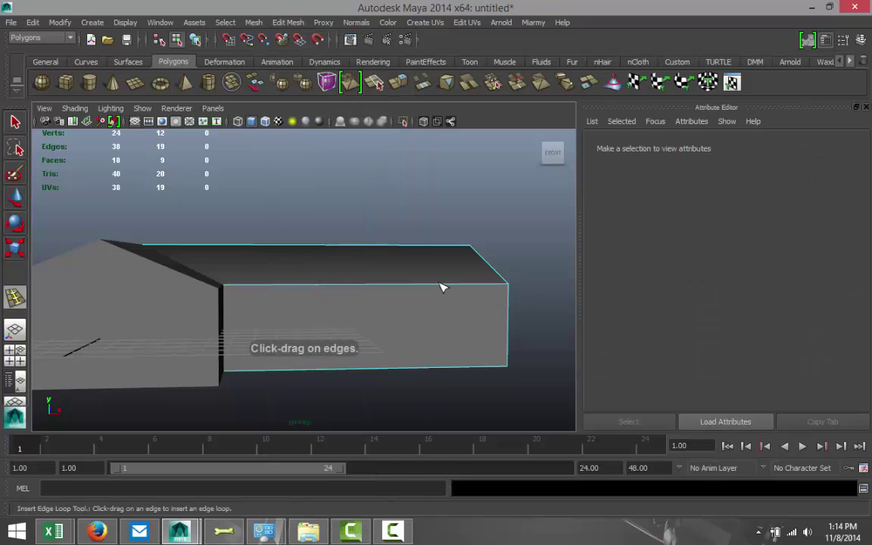
alt+drag(483, 372, 447, 371)
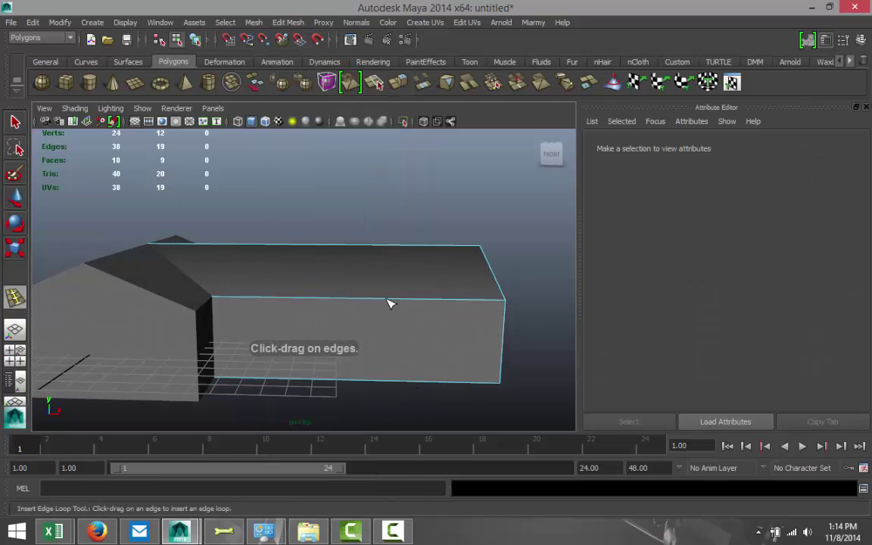
drag(389, 304, 420, 313)
key(q)
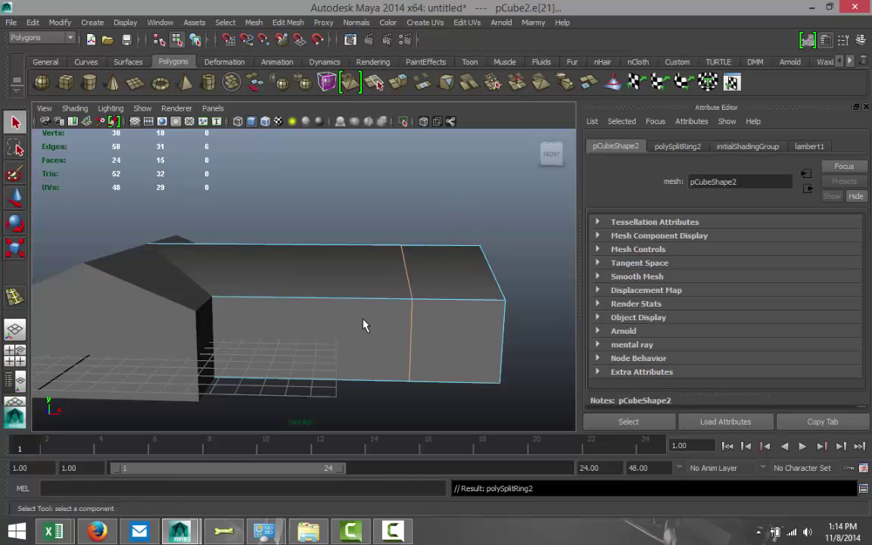
Step: Extrude the wing's front wall face between the main house and the edge loop, and scale it slightly smaller as an inset
right_drag(364, 326, 364, 297)
click(347, 332)
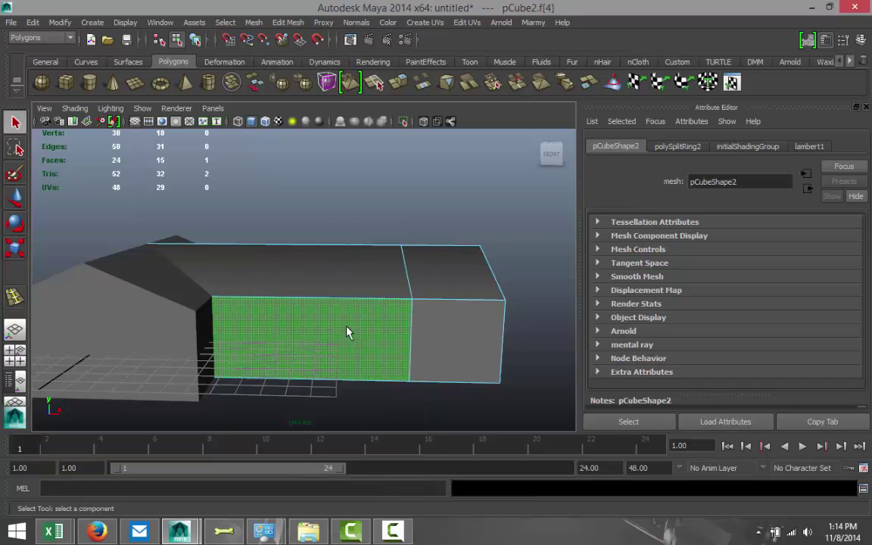
click(290, 23)
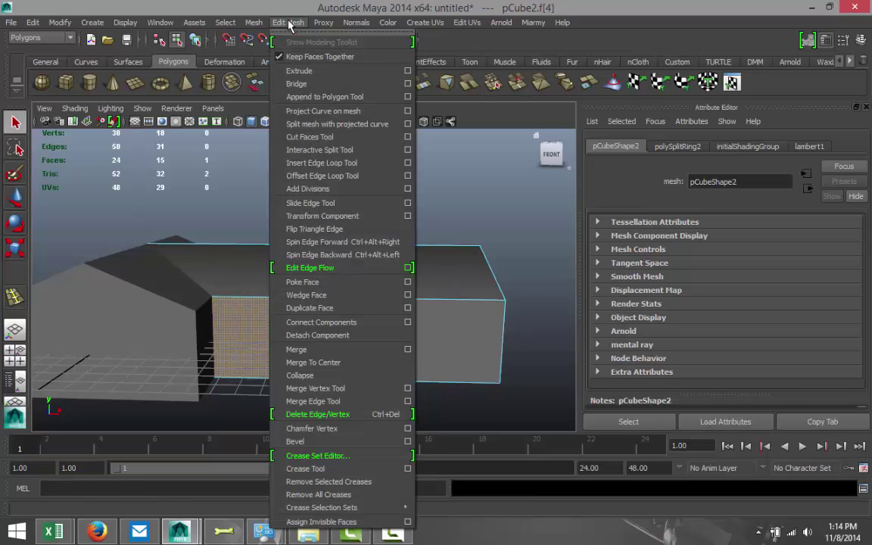
click(319, 73)
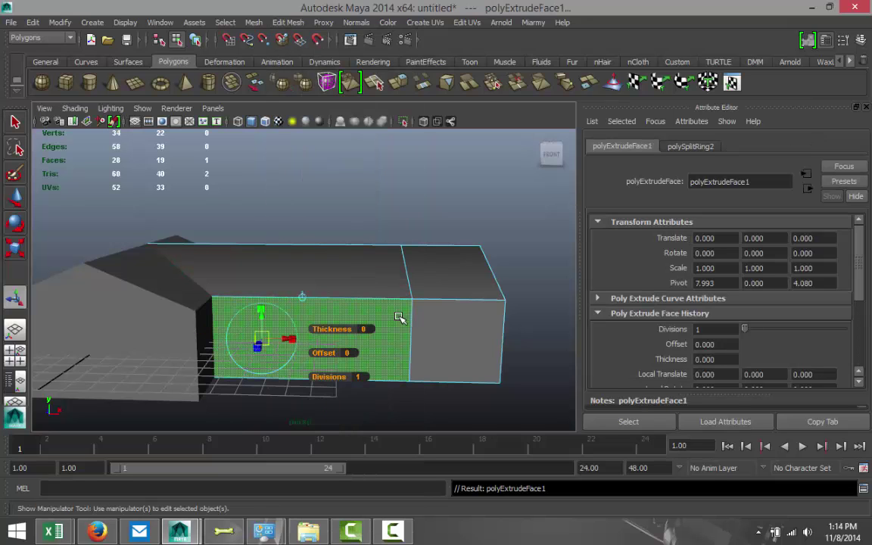
key(r)
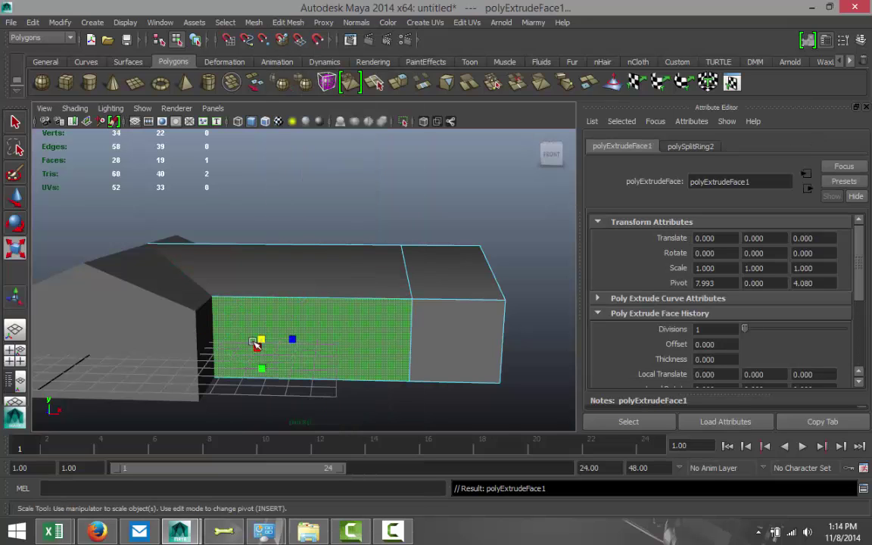
drag(258, 344, 327, 363)
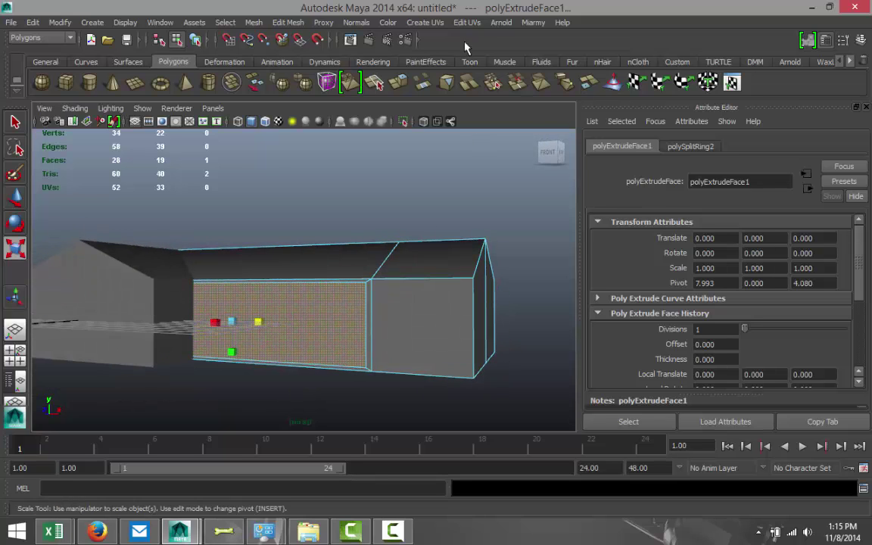
Step: Extrude the inset wall face again and push it back into the wing to about 0.87 cm in Z, forming a recess
click(288, 22)
click(321, 71)
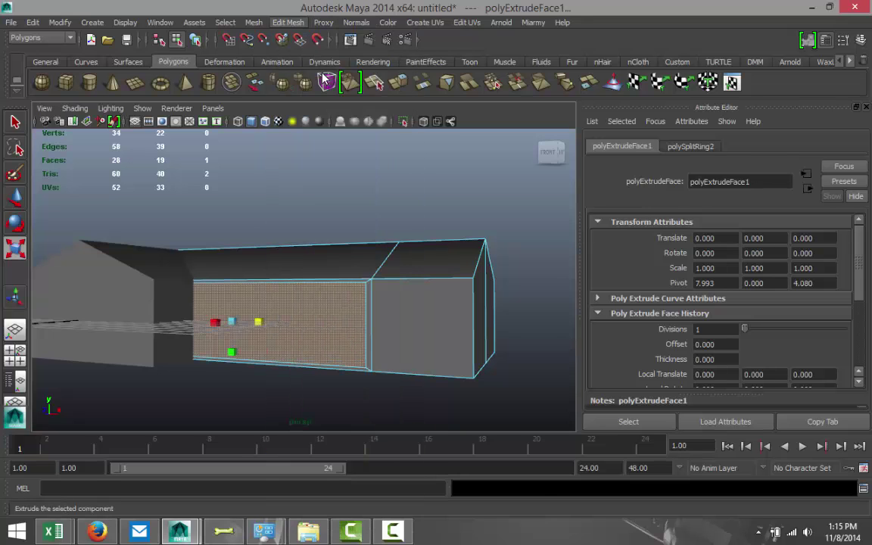
key(w)
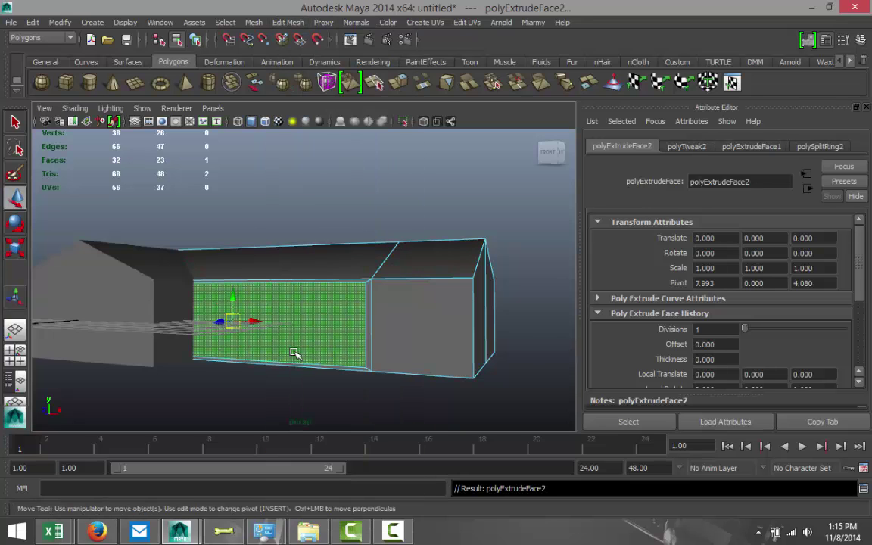
alt+drag(290, 368, 218, 409)
drag(200, 338, 244, 331)
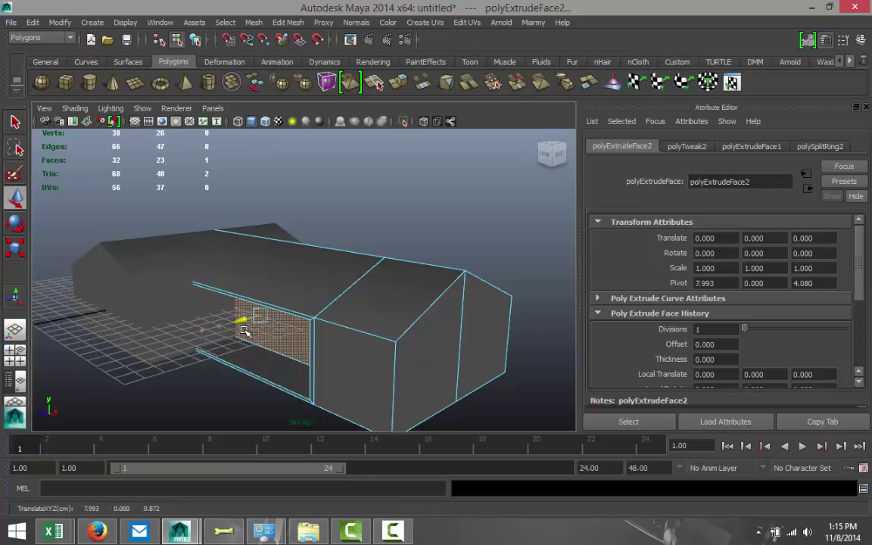
alt+drag(210, 371, 280, 370)
click(387, 188)
scroll(368, 288, down, 2)
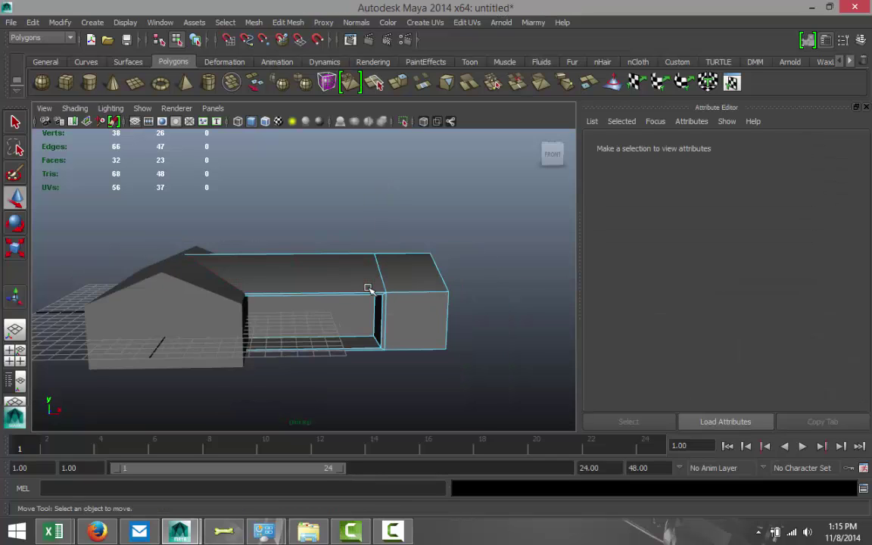
Step: Delete the inserted loop's edges on the wing's front roof slope and on the front wall beside the recess
scroll(368, 288, up, 2)
scroll(409, 365, up, 3)
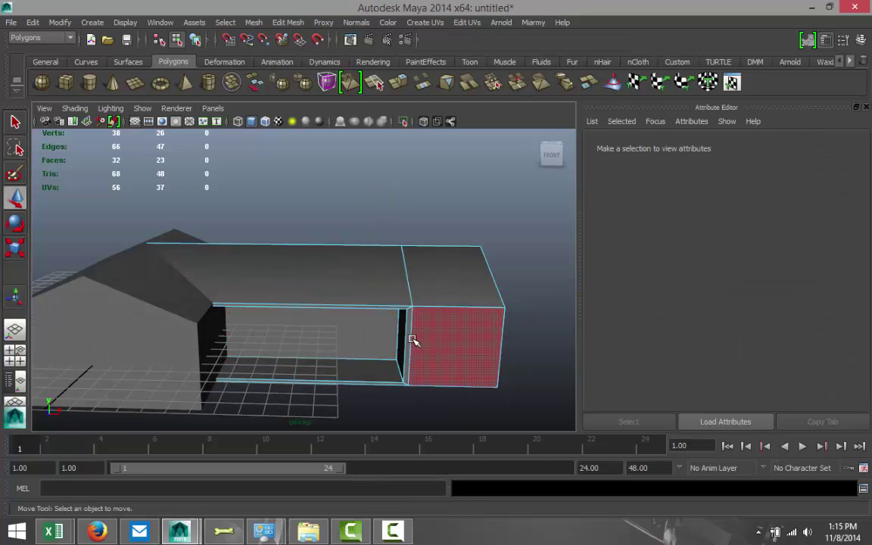
right_drag(413, 340, 372, 220)
click(407, 267)
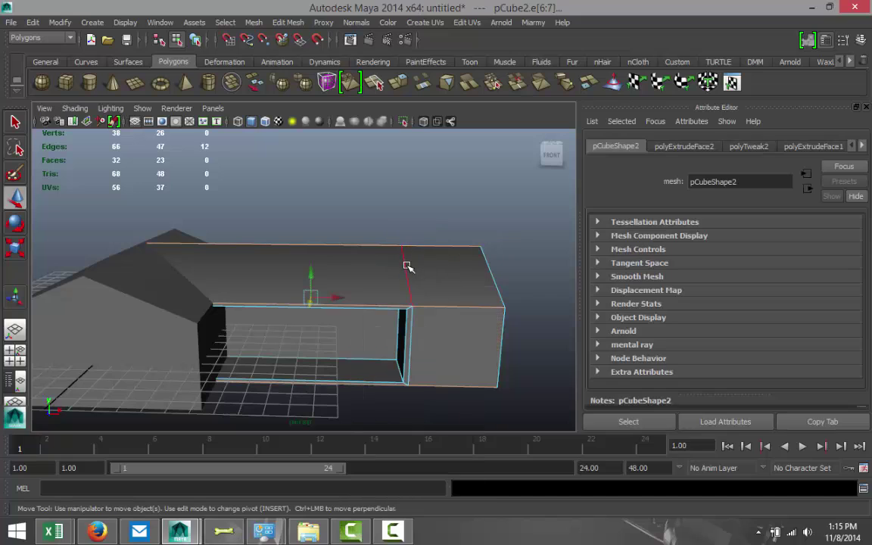
click(407, 266)
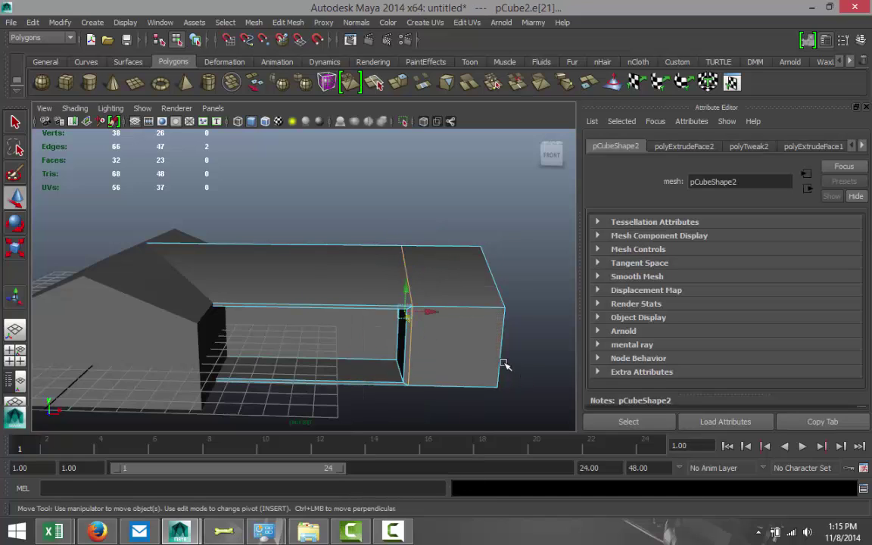
key(Delete)
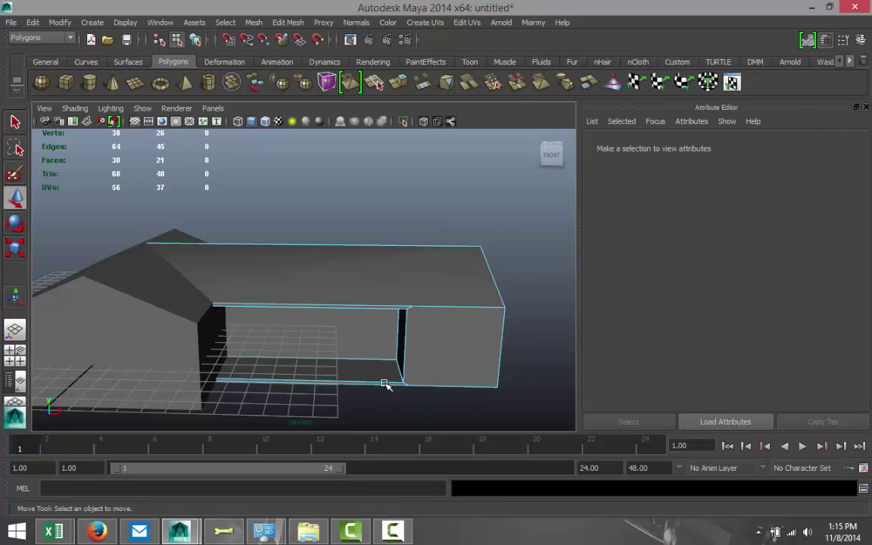
alt+drag(384, 384, 399, 382)
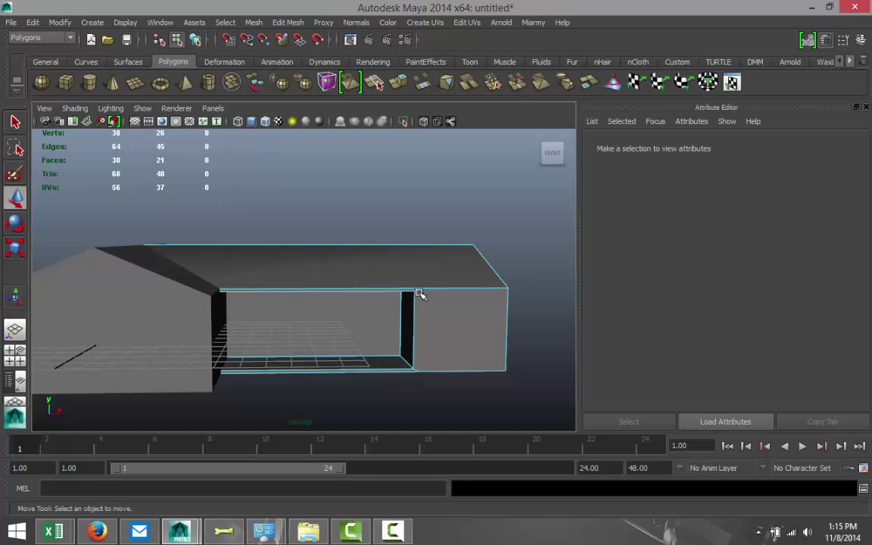
Step: Delete the two short diagonal edges at the upper and lower outer corners of the wing's recess frame
scroll(443, 327, up, 2)
alt+middle_drag(476, 339, 406, 344)
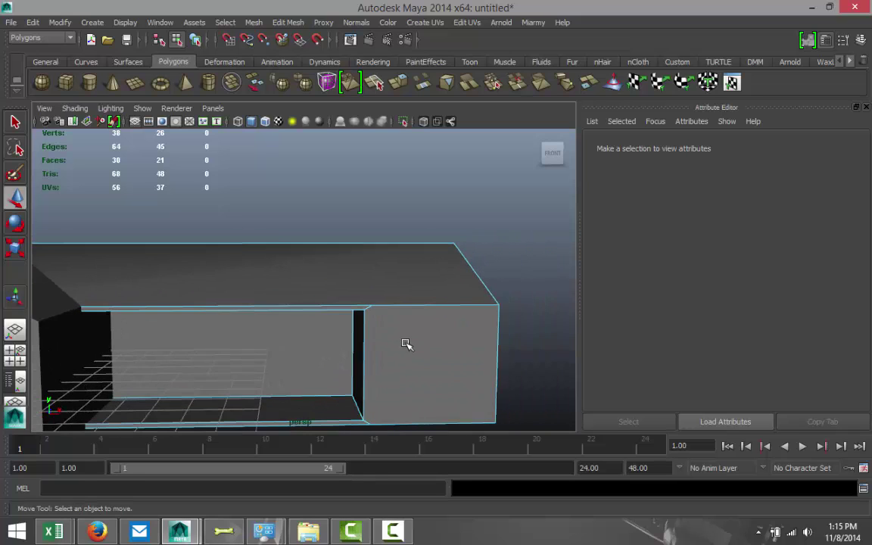
scroll(405, 338, up, 2)
click(401, 321)
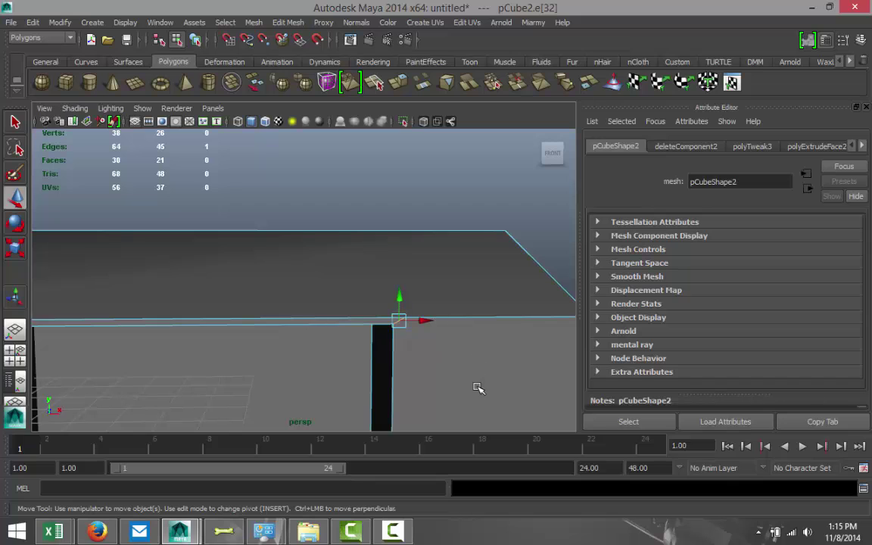
key(Delete)
scroll(465, 383, down, 3)
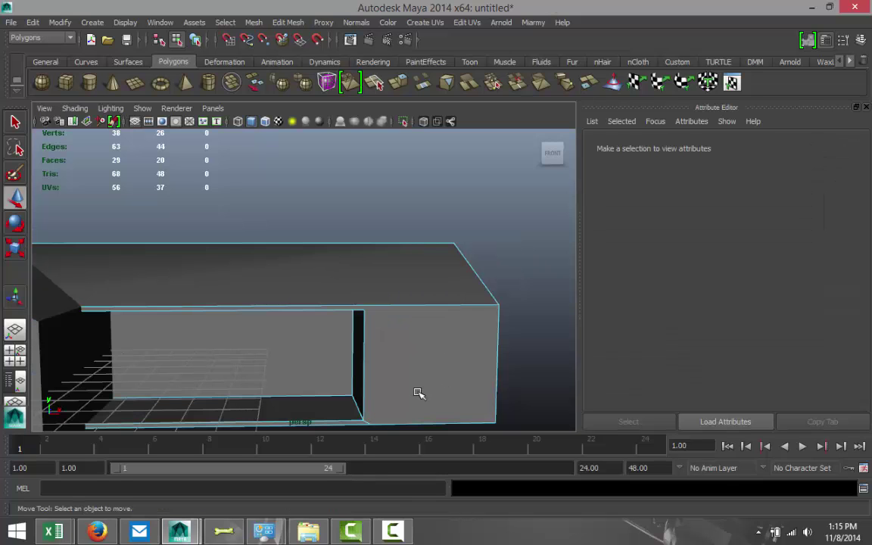
scroll(406, 314, up, 6)
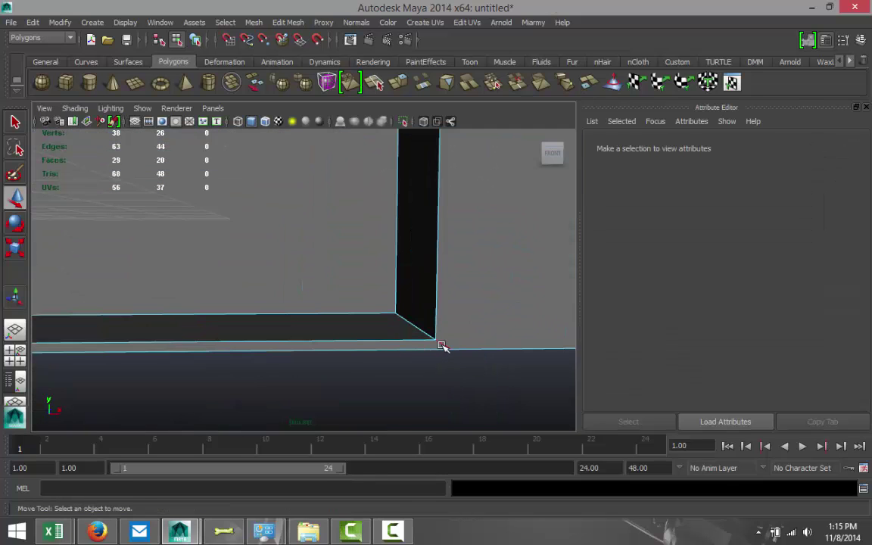
click(441, 346)
key(Delete)
scroll(316, 354, down, 3)
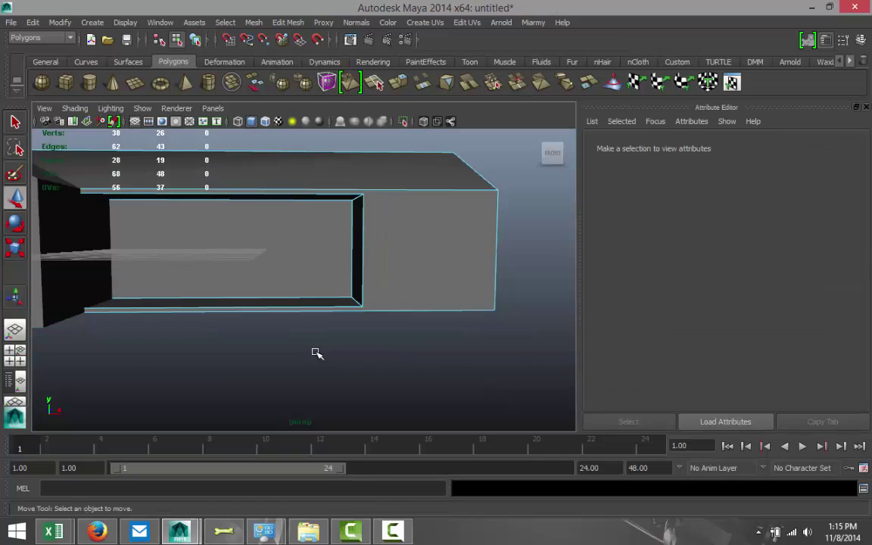
alt+middle_drag(80, 346, 287, 381)
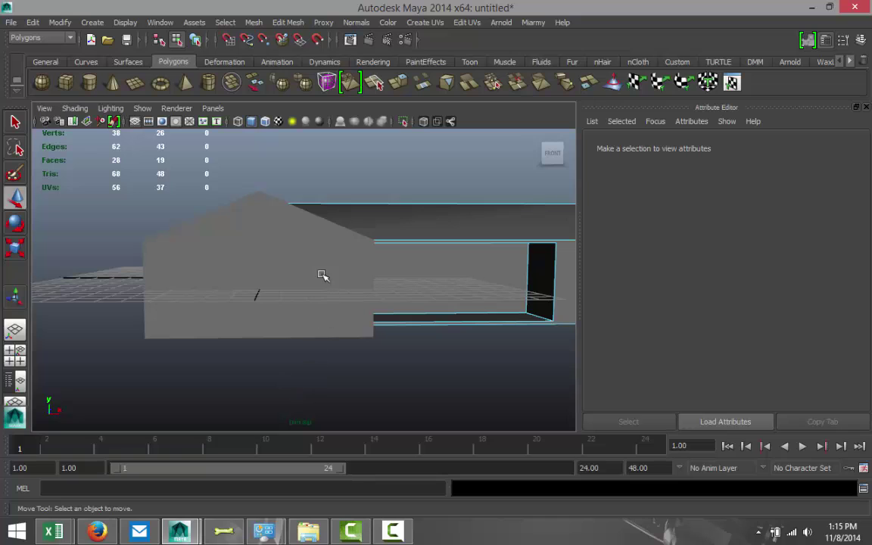
click(291, 250)
right_drag(280, 260, 285, 295)
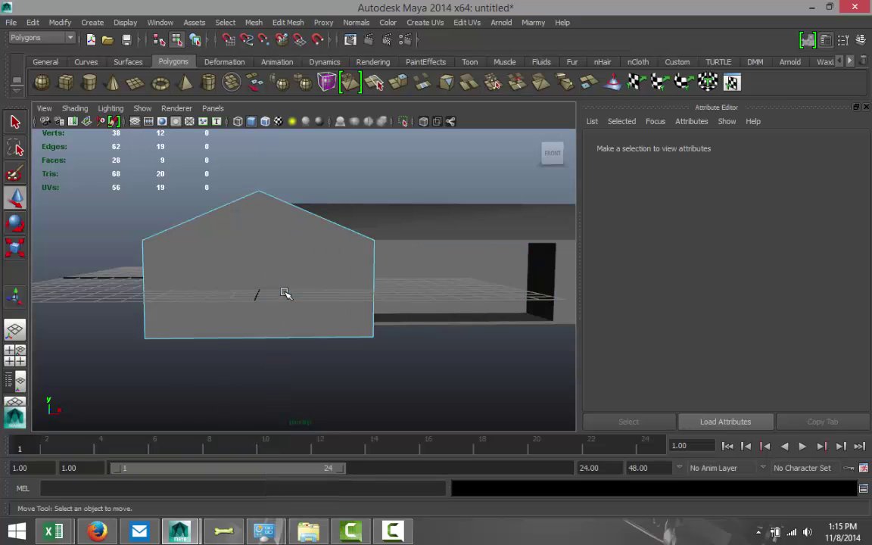
click(311, 263)
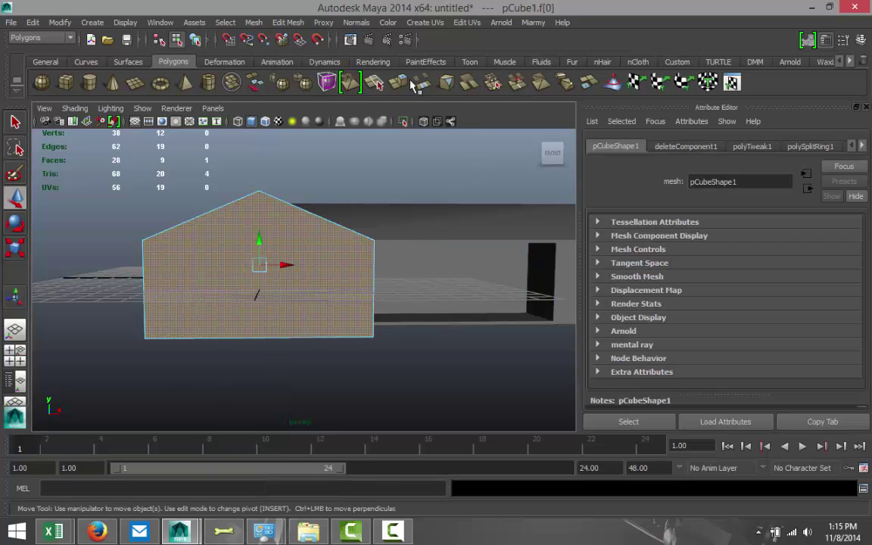
click(288, 22)
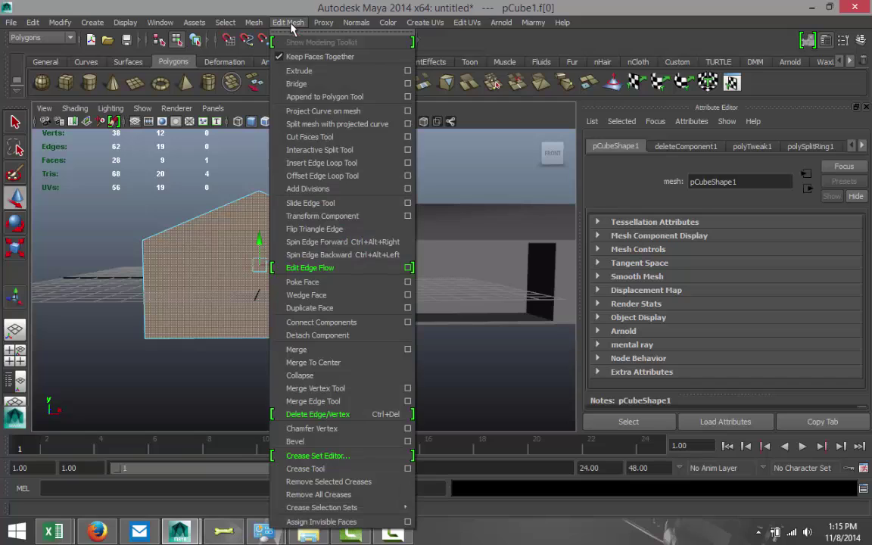
click(353, 165)
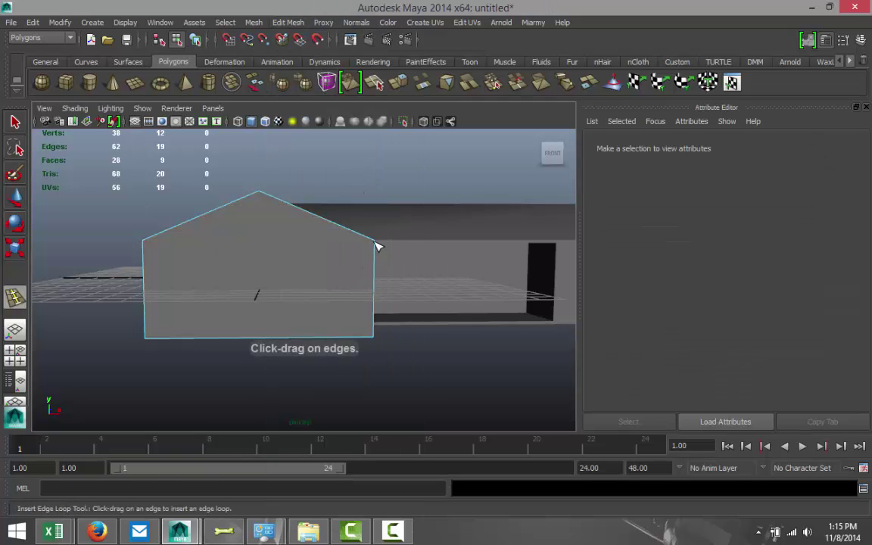
drag(378, 246, 375, 252)
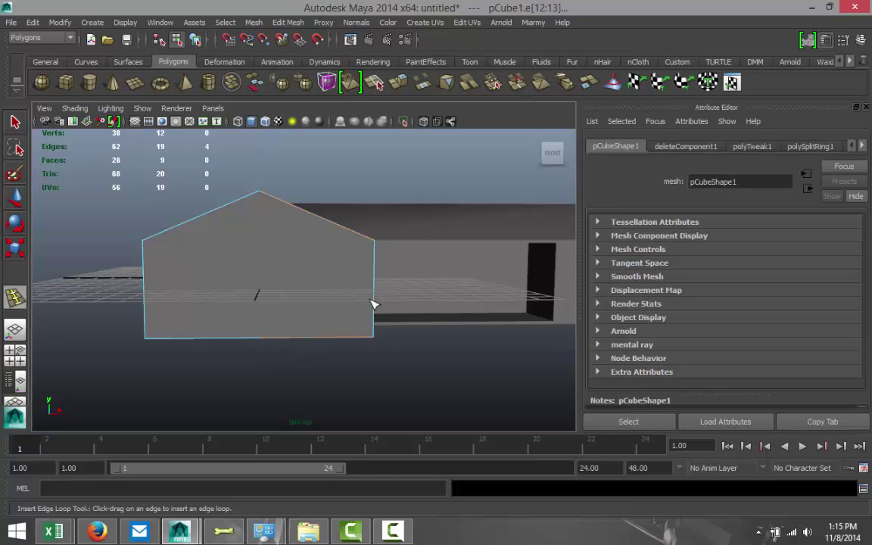
key(ctrl+z)
Step: Split the main house's front wall with a horizontal edge between its two eave corners using the Interactive Split Tool
click(288, 22)
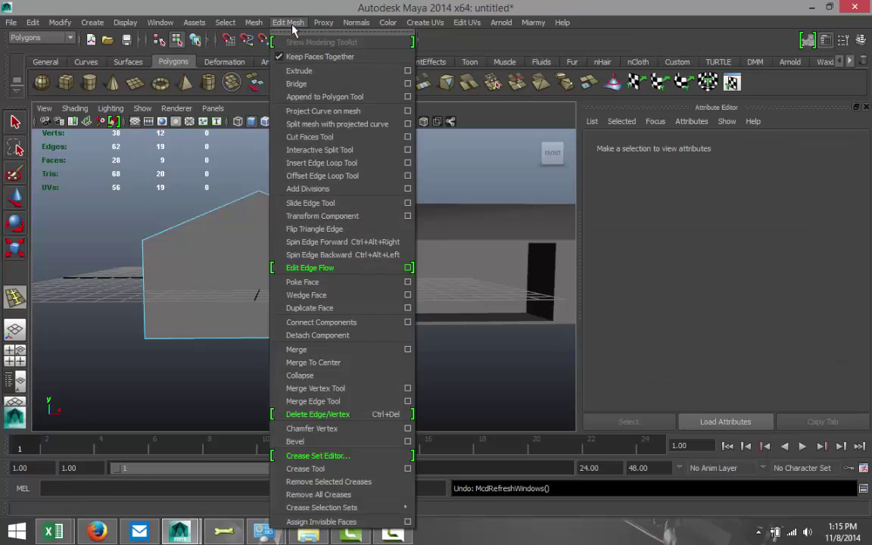
click(352, 151)
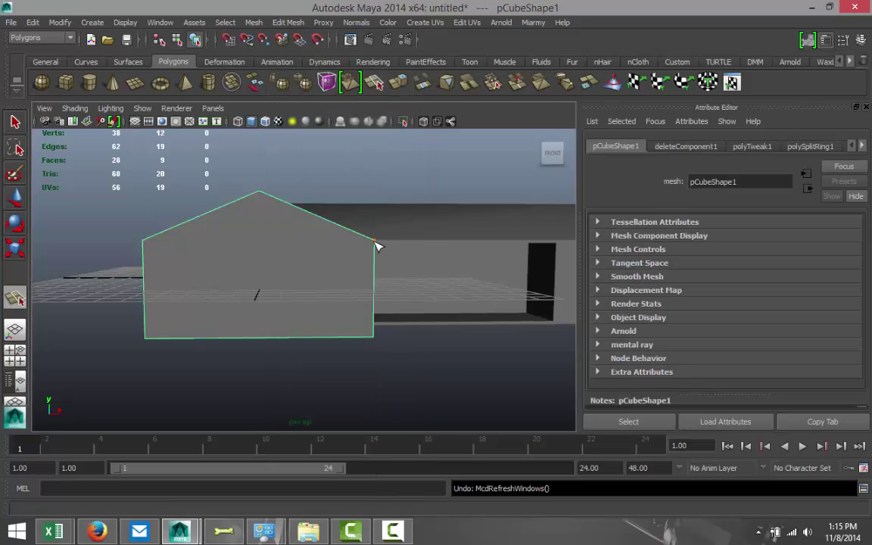
click(375, 243)
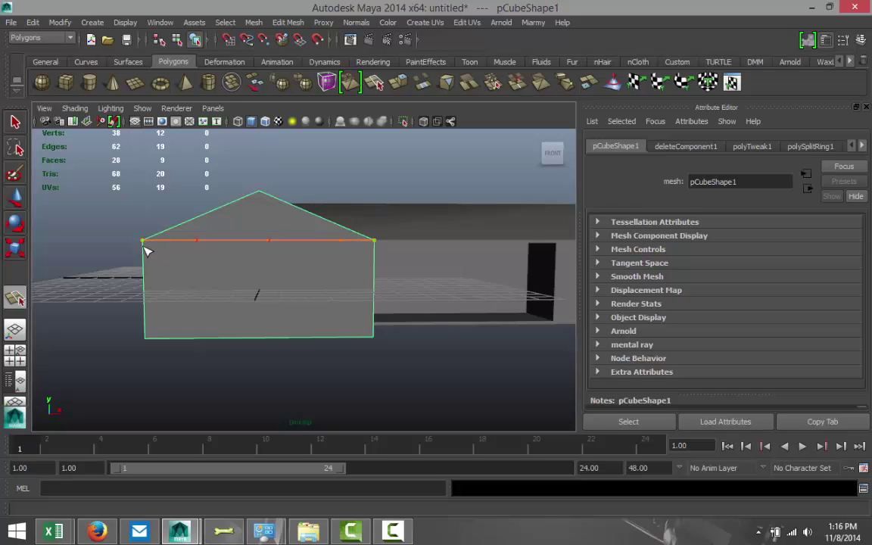
click(144, 244)
key(Return)
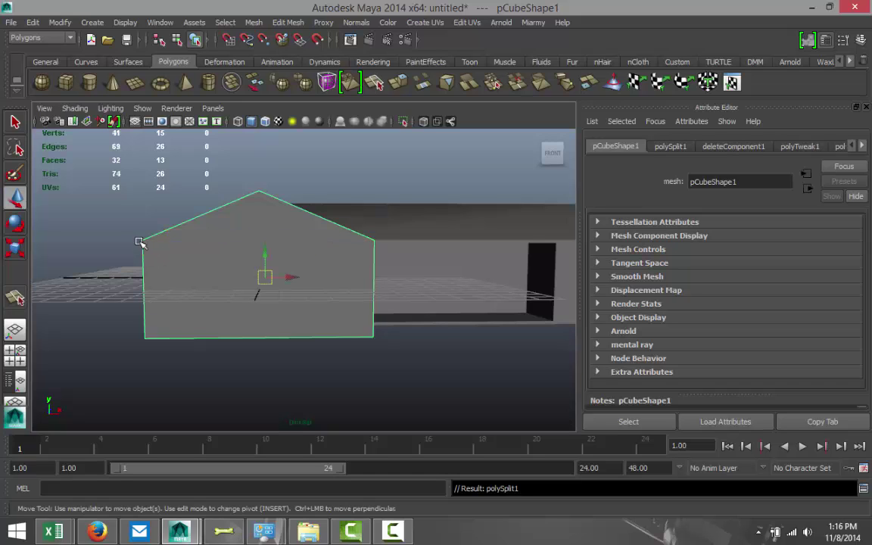
alt+drag(148, 352, 82, 362)
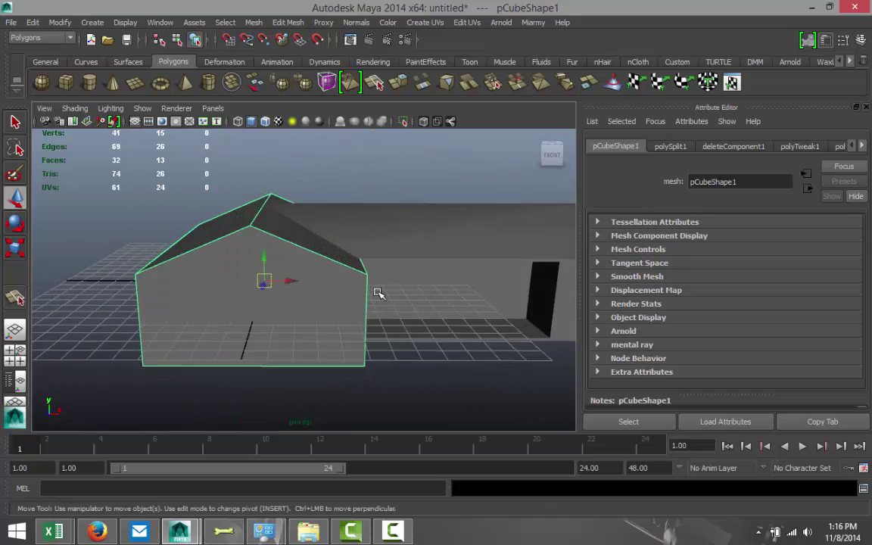
click(299, 25)
click(316, 144)
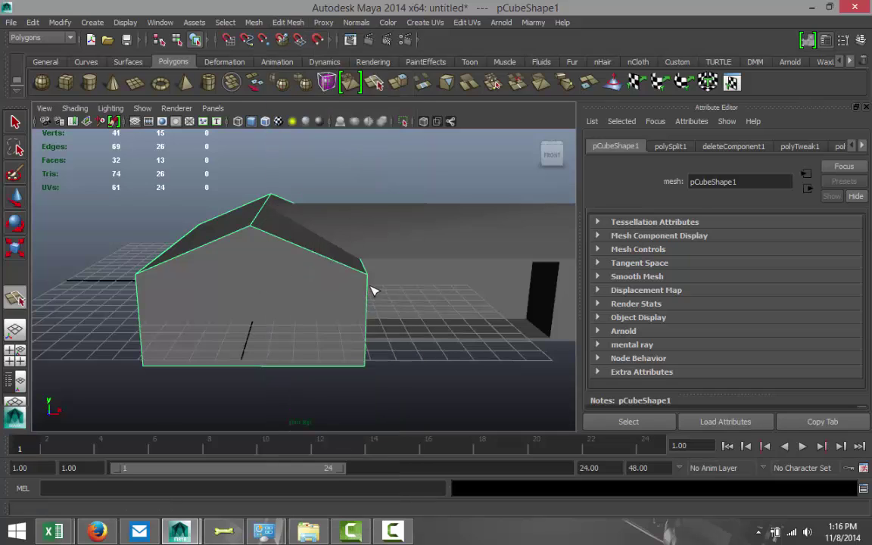
click(139, 280)
key(w)
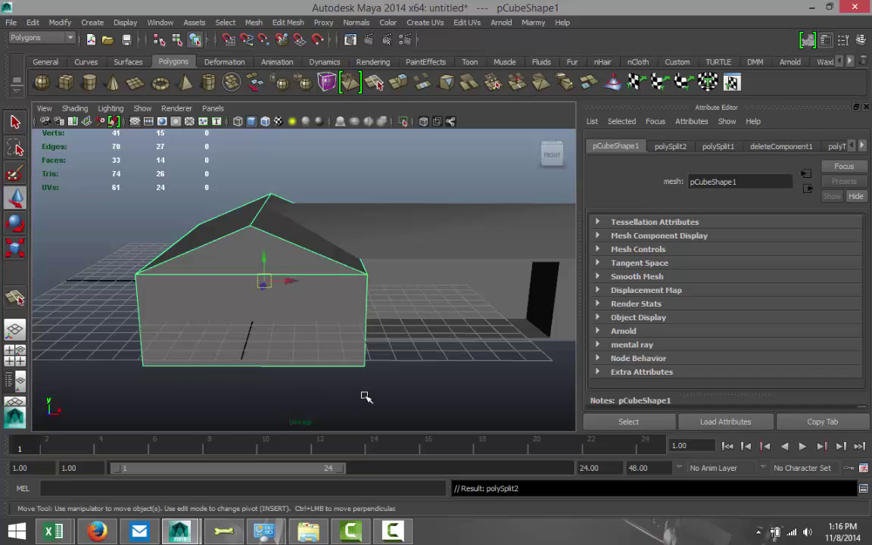
Step: Extrude the main house's front wall face below the gable, scale it down as an inset, and lower it to about -0.28 cm in Y, flush with the base
alt+drag(366, 397, 364, 370)
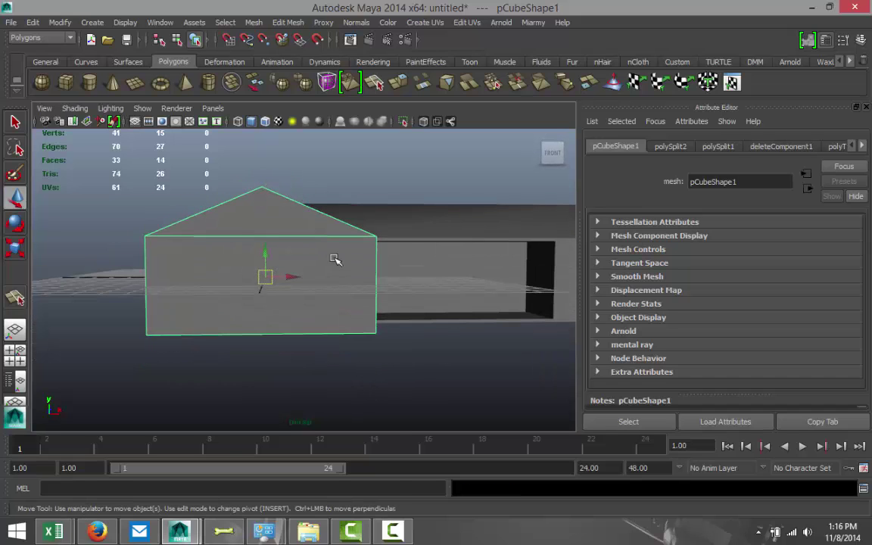
right_drag(336, 259, 334, 290)
click(367, 279)
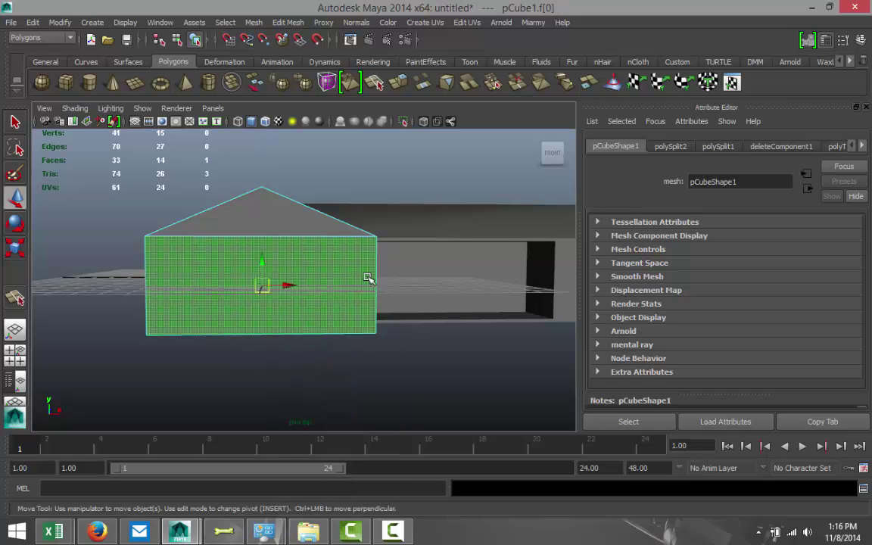
click(291, 23)
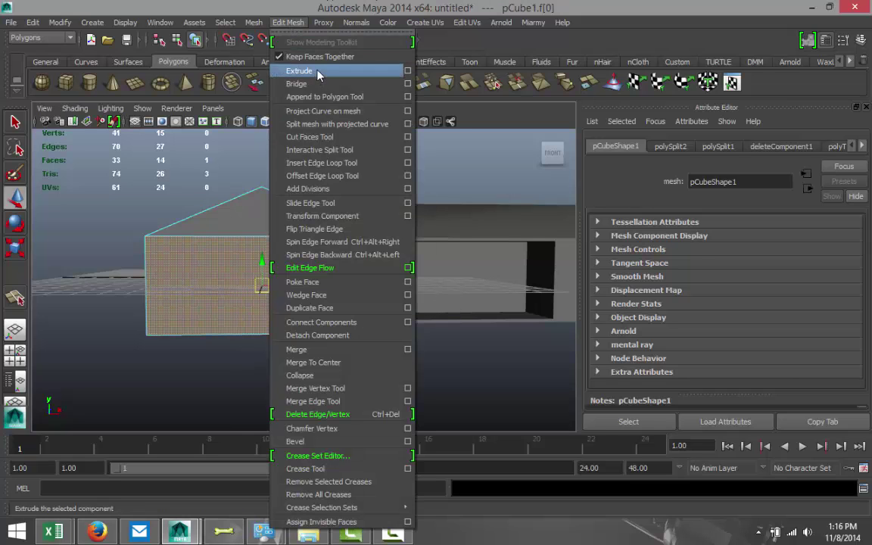
click(284, 67)
key(r)
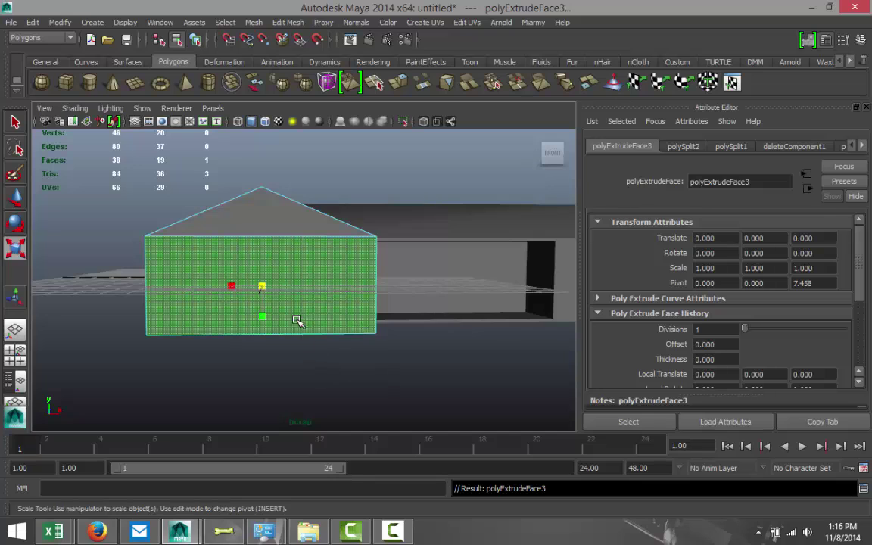
drag(263, 285, 264, 316)
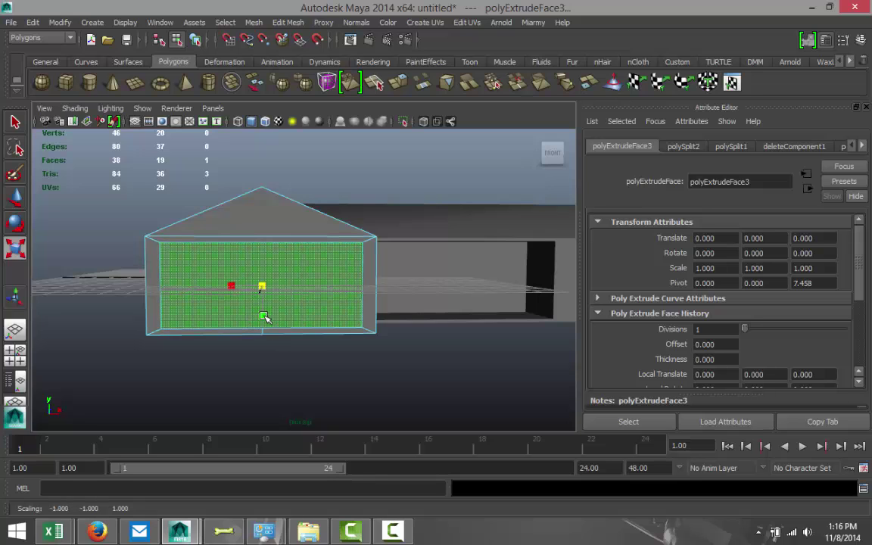
key(w)
drag(261, 265, 266, 269)
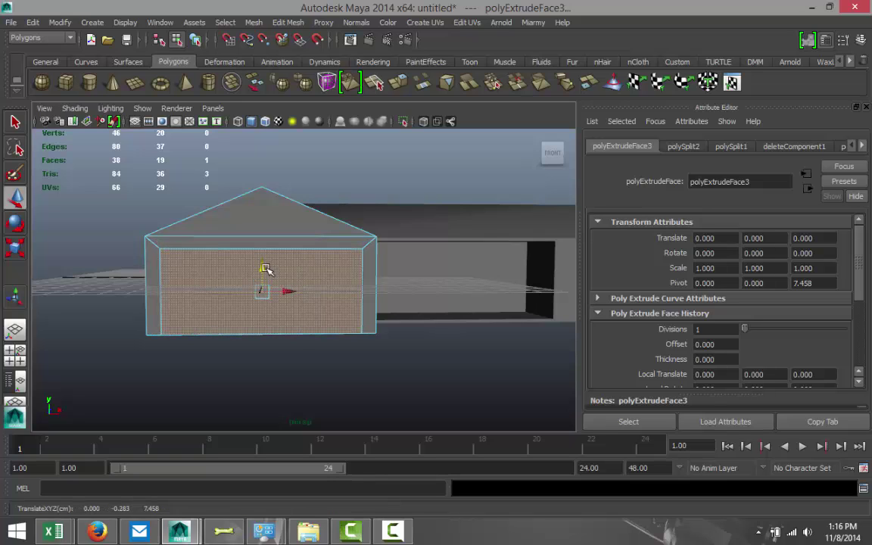
Step: Extrude the inset front face again and push it back into the main house to about 6.47 cm in Z, forming a recess
alt+drag(359, 365, 395, 356)
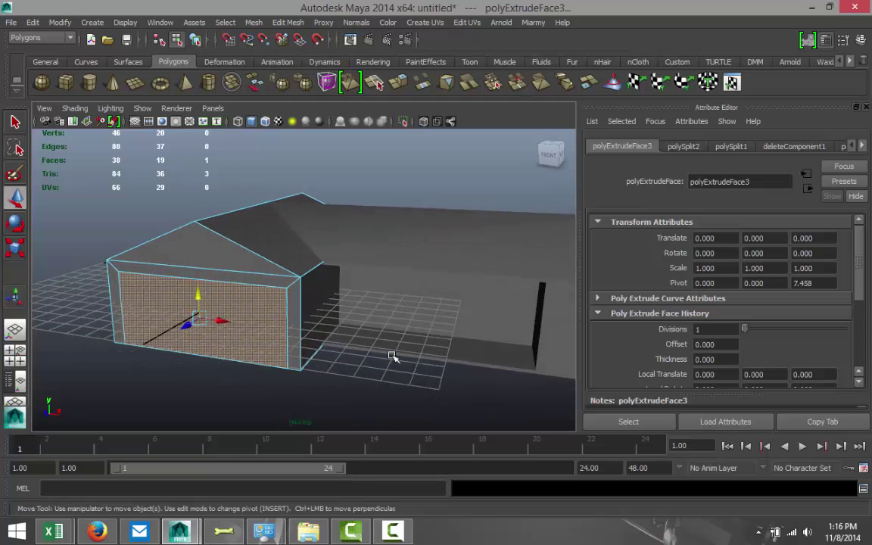
click(286, 22)
click(283, 74)
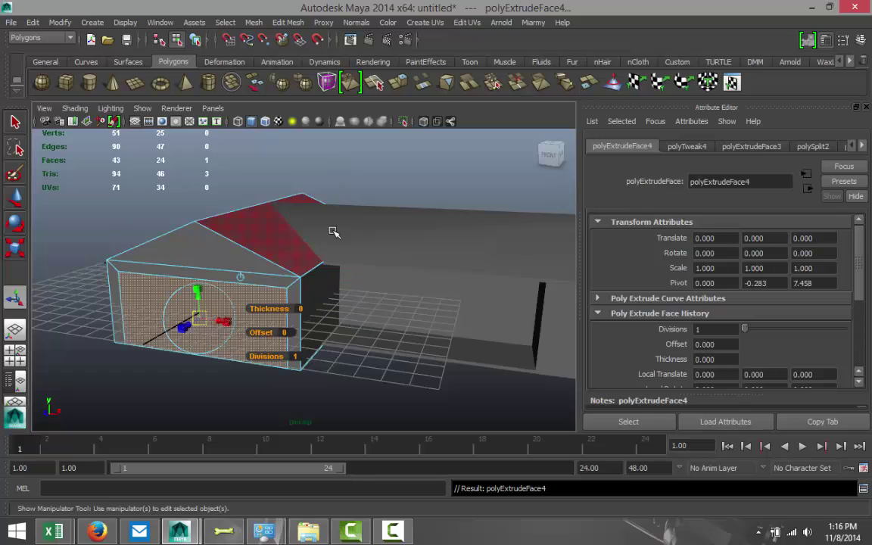
key(w)
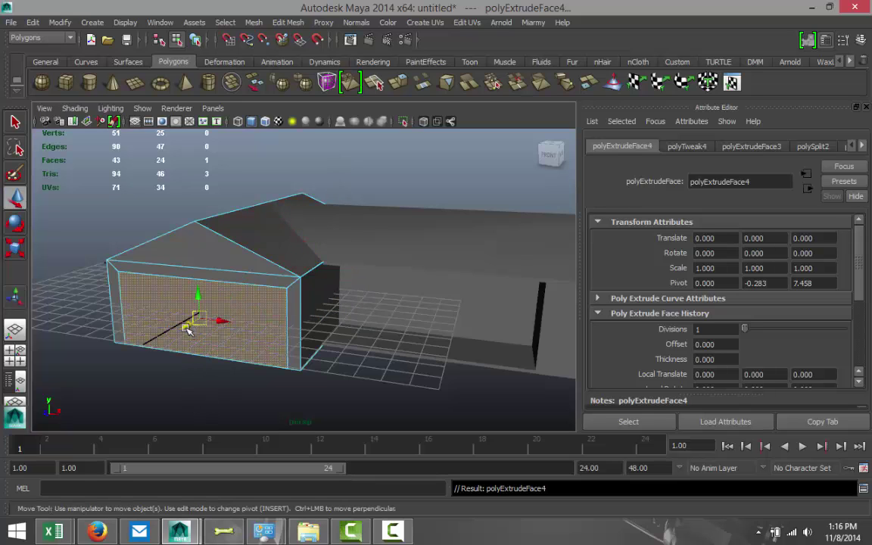
drag(188, 327, 198, 323)
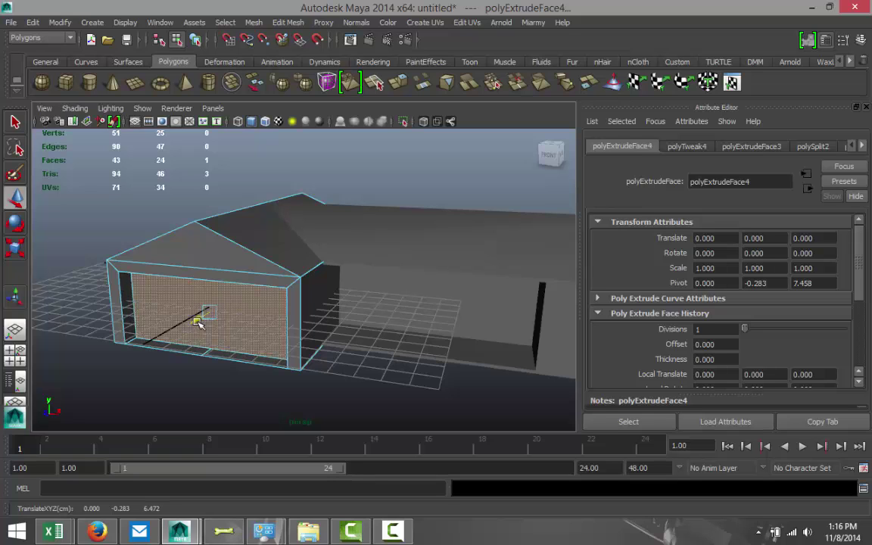
click(154, 396)
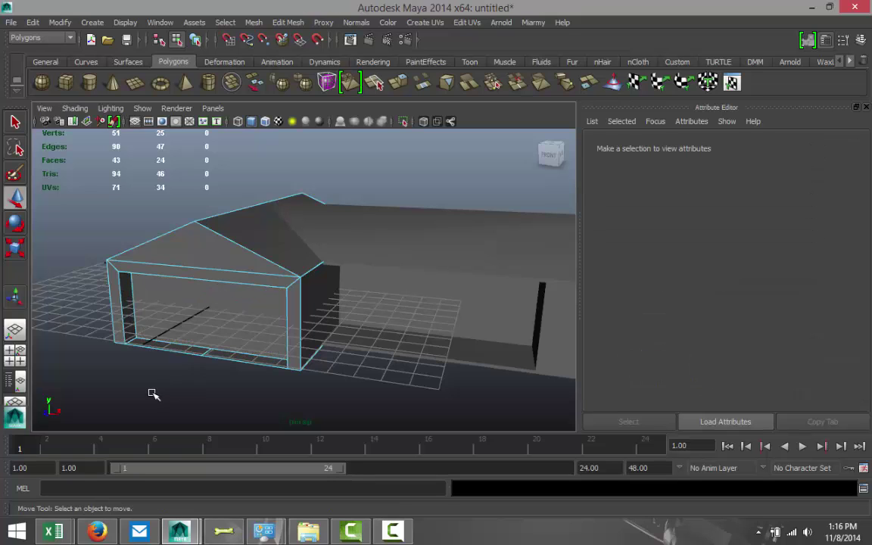
Step: Extrude the main house's two roof slopes and scale them up slightly to form an overhang past the walls
scroll(153, 395, down, 2)
scroll(154, 389, up, 2)
alt+drag(115, 393, 140, 406)
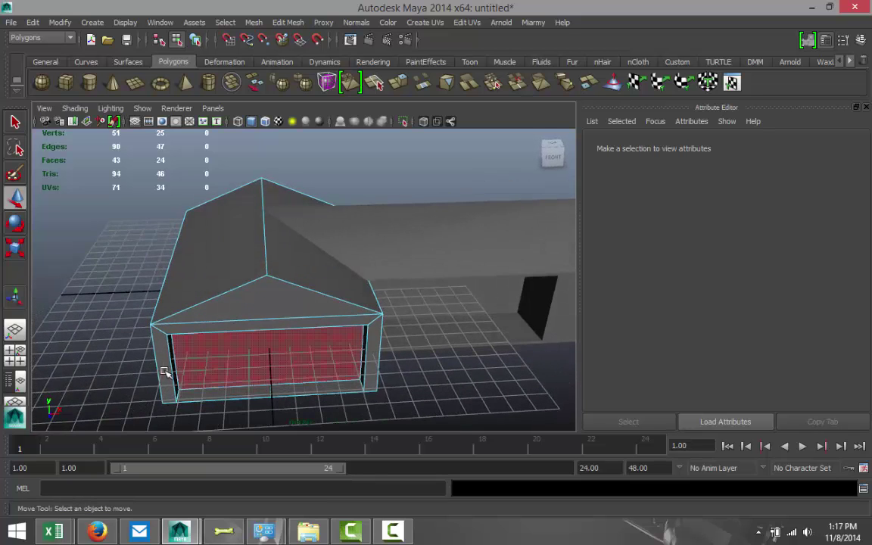
click(225, 261)
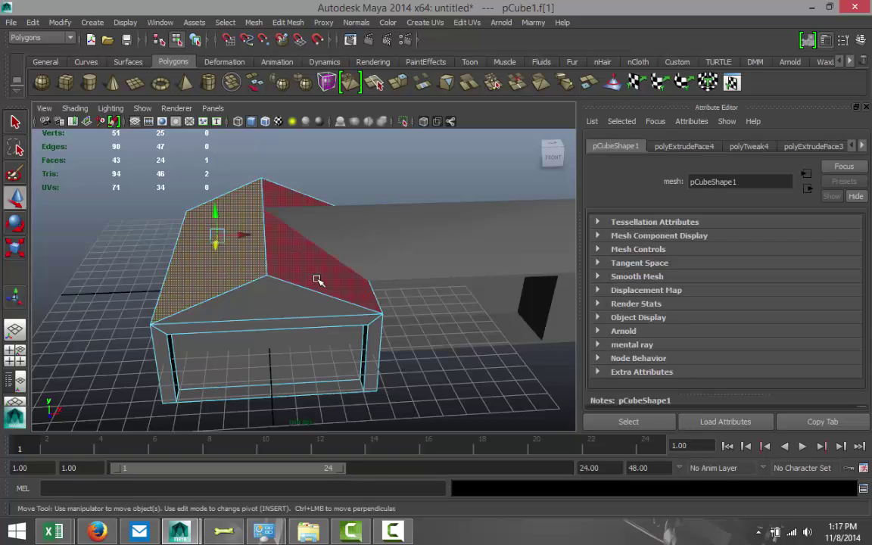
shift+click(325, 283)
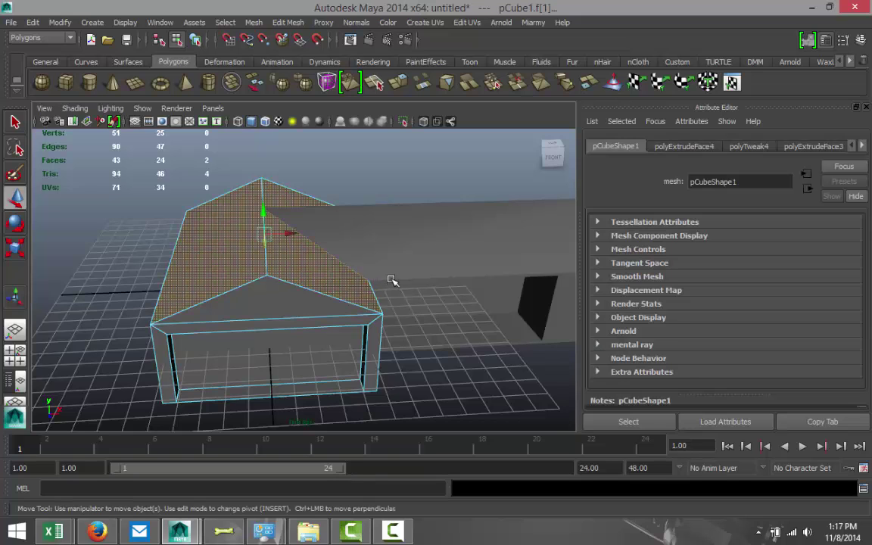
click(287, 22)
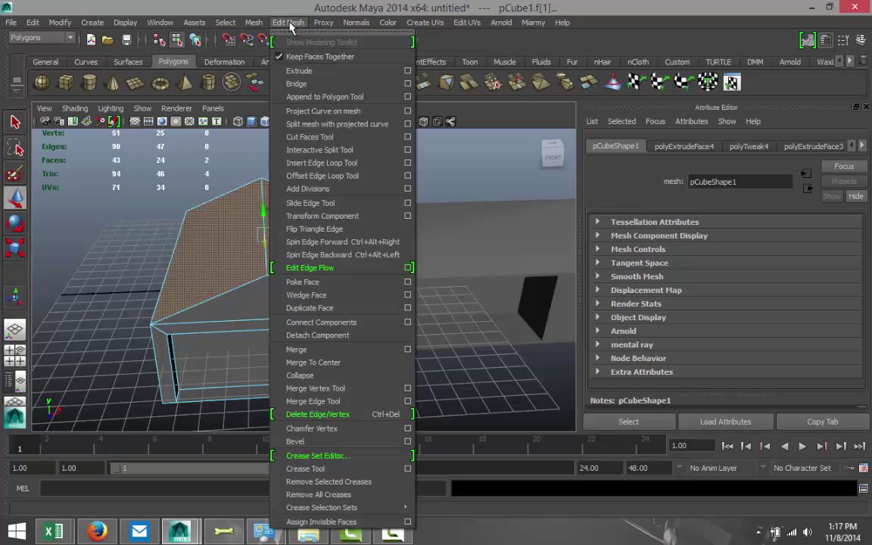
click(311, 74)
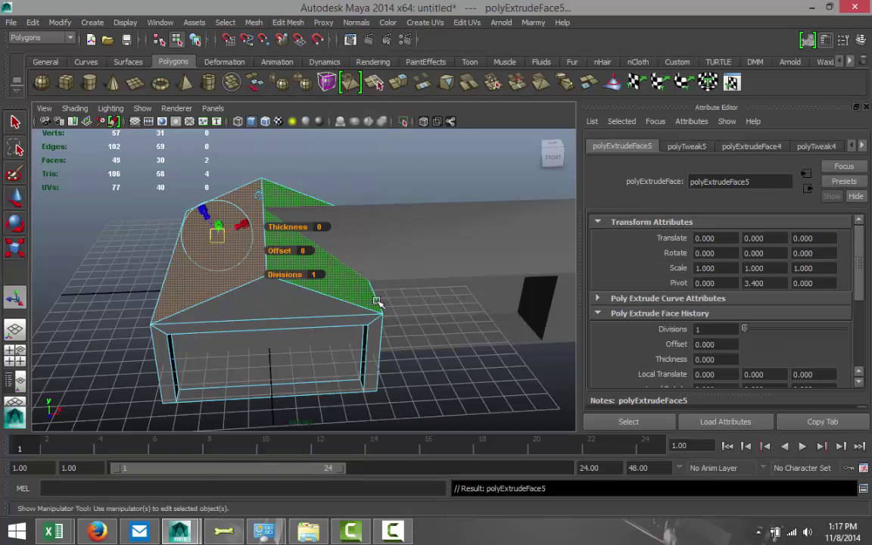
key(r)
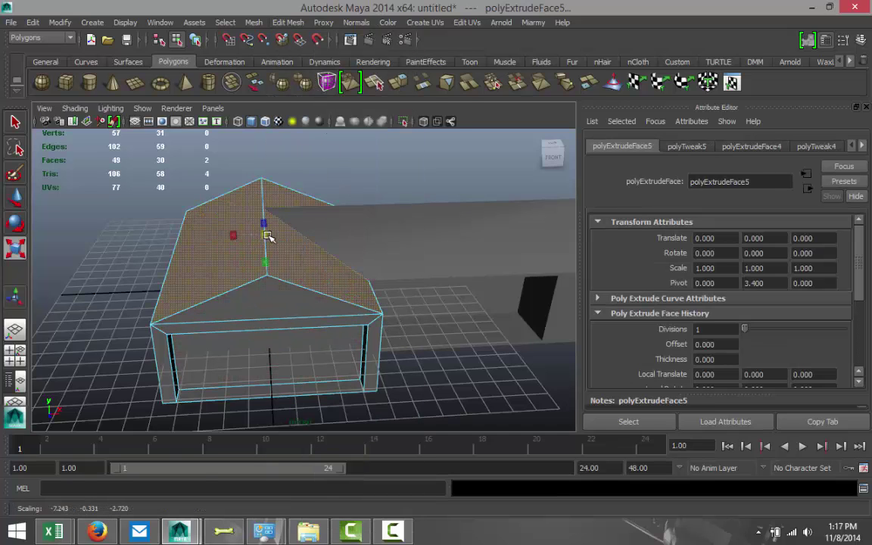
drag(267, 236, 278, 237)
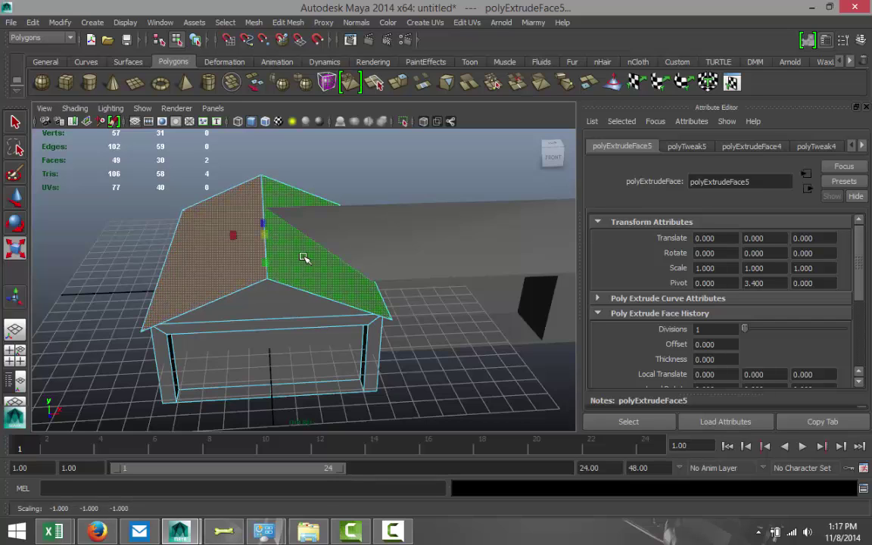
Step: Raise the main house's extruded roof faces to about 3.72 cm in Y, giving the roof thickness
key(w)
drag(258, 209, 261, 205)
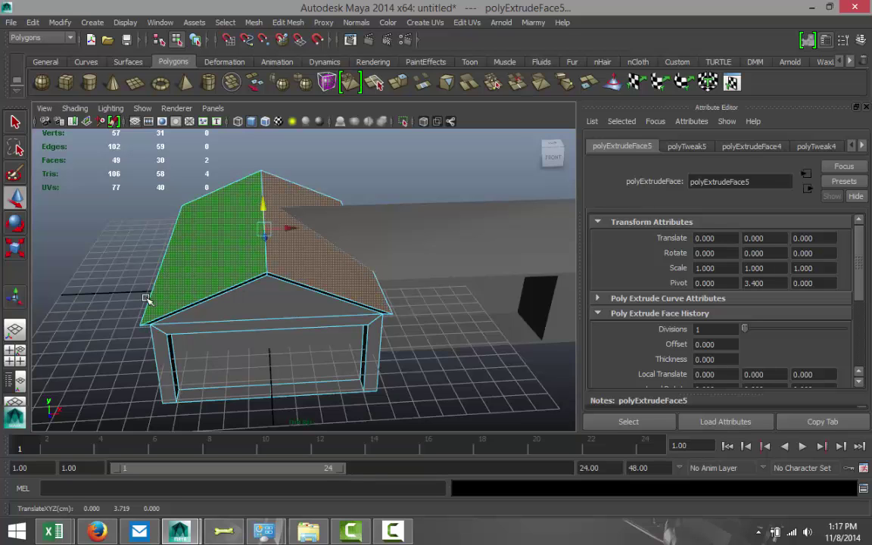
alt+drag(148, 299, 106, 268)
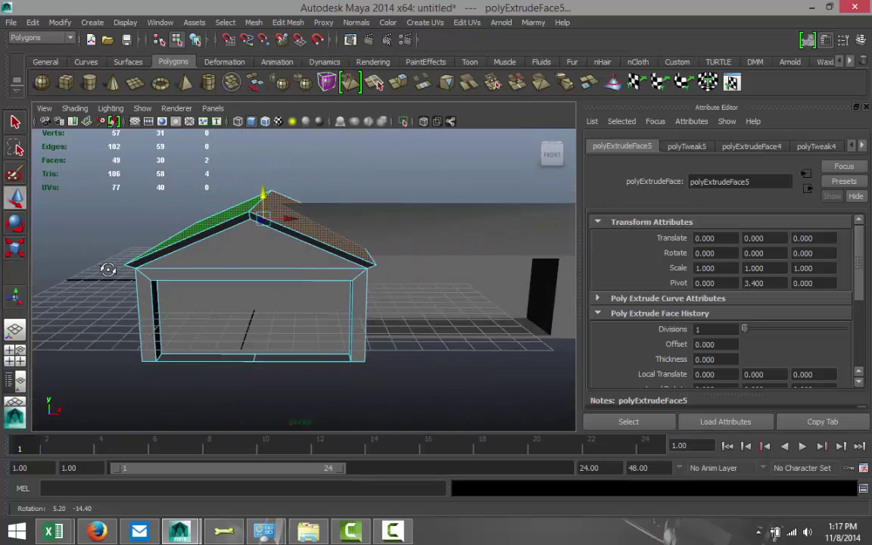
click(99, 199)
Step: Delete the edge running from ridge to eave across the wing's front roof slope
alt+drag(403, 352, 327, 352)
click(366, 261)
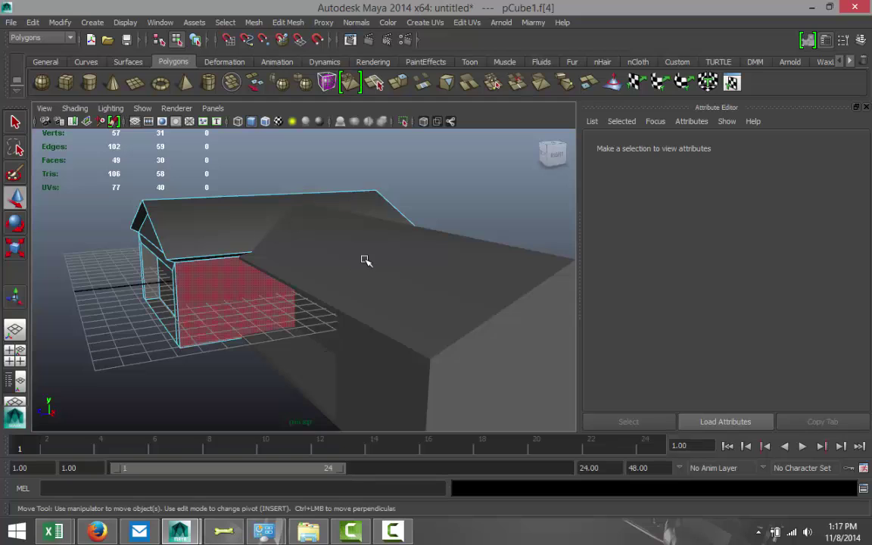
alt+drag(393, 306, 363, 324)
click(371, 340)
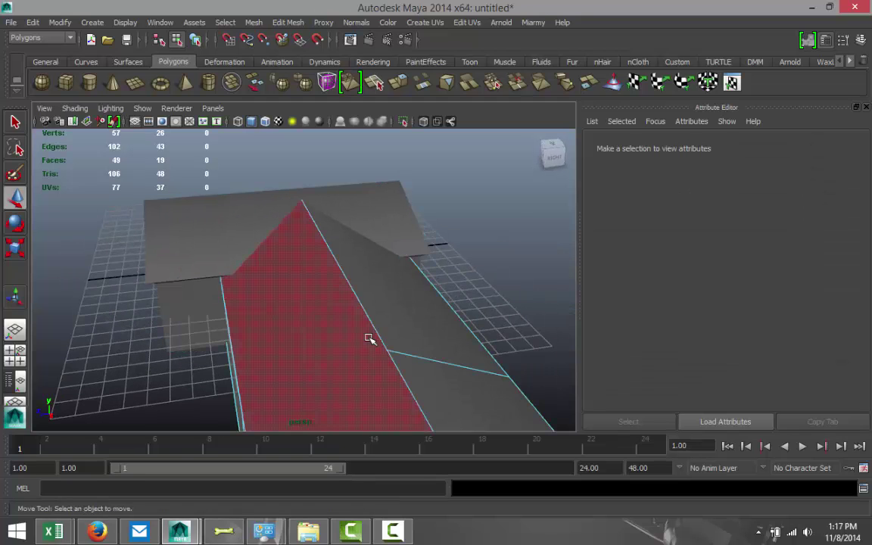
right_drag(369, 339, 441, 243)
click(332, 313)
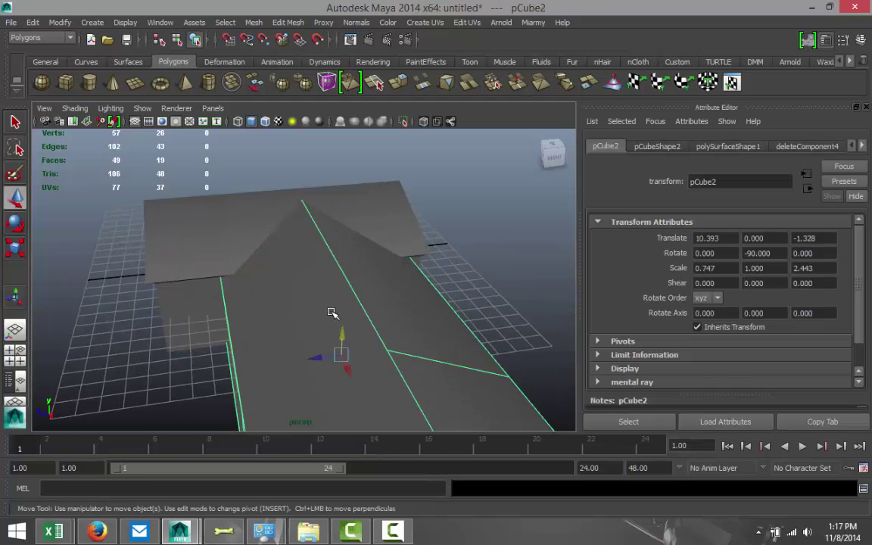
alt+drag(440, 359, 381, 312)
right_drag(371, 269, 369, 226)
click(356, 292)
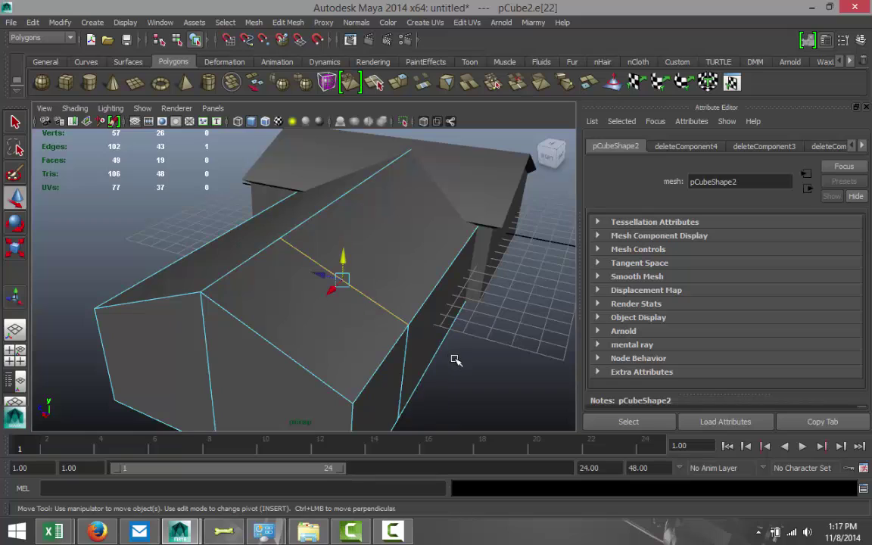
key(Delete)
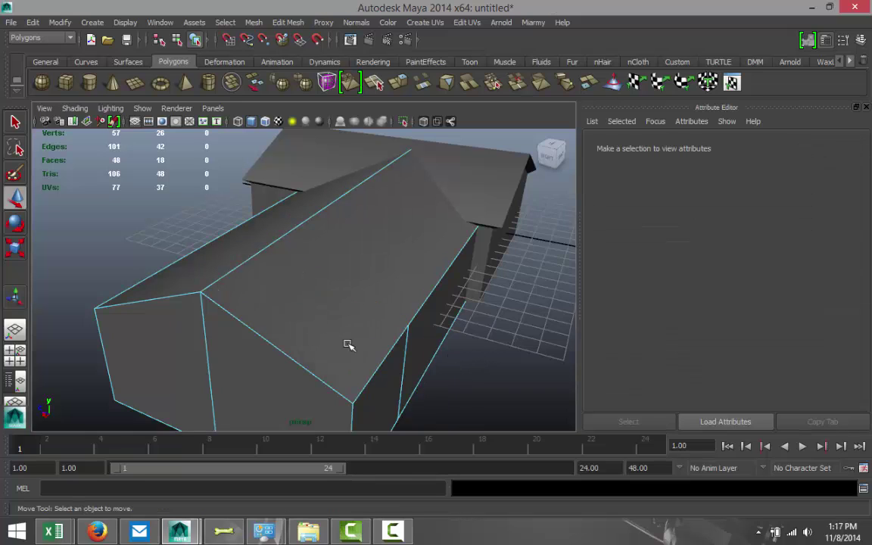
Step: Extrude the wing's two roof slopes and scale them up slightly to overhang its walls
right_drag(342, 261, 343, 292)
click(334, 287)
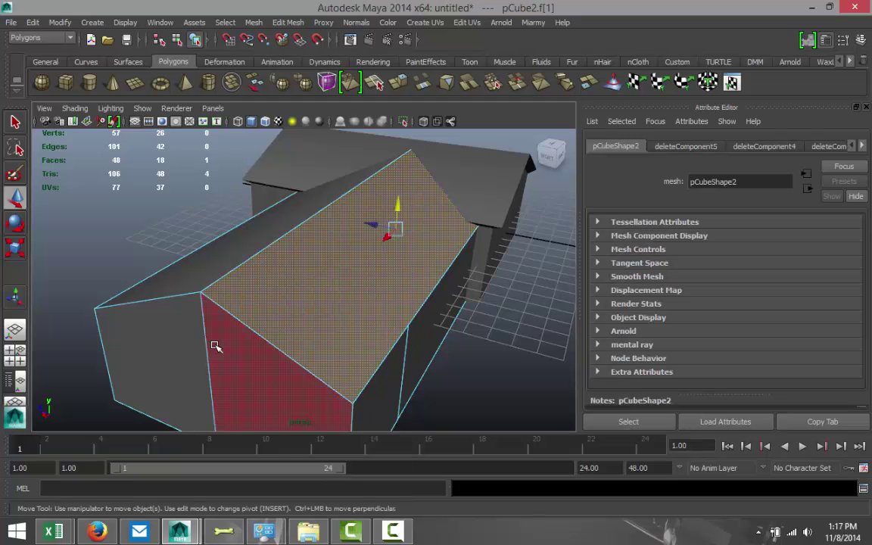
alt+drag(214, 346, 280, 365)
shift+click(429, 315)
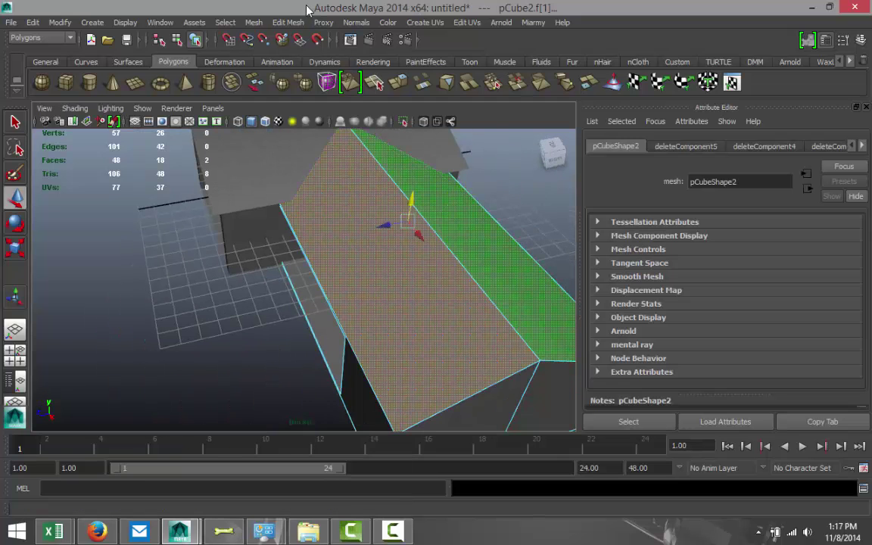
click(289, 23)
click(318, 72)
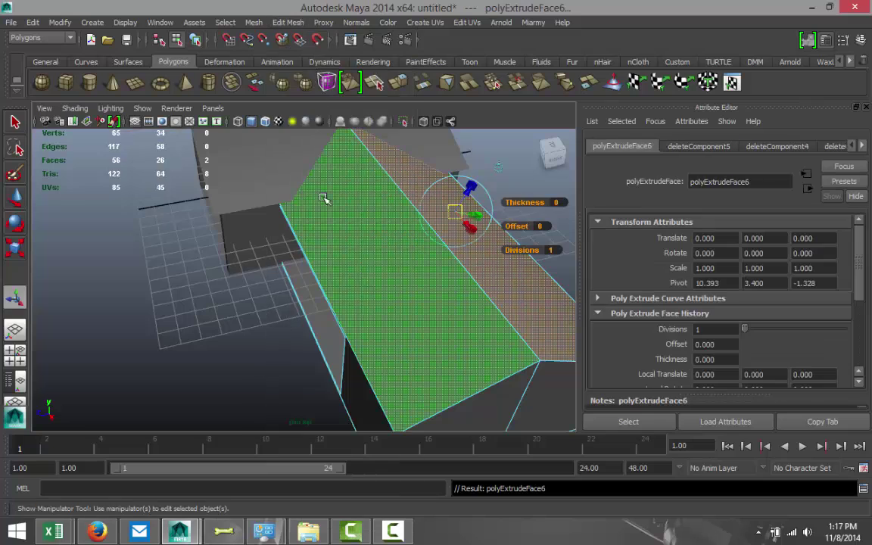
alt+drag(285, 227, 306, 229)
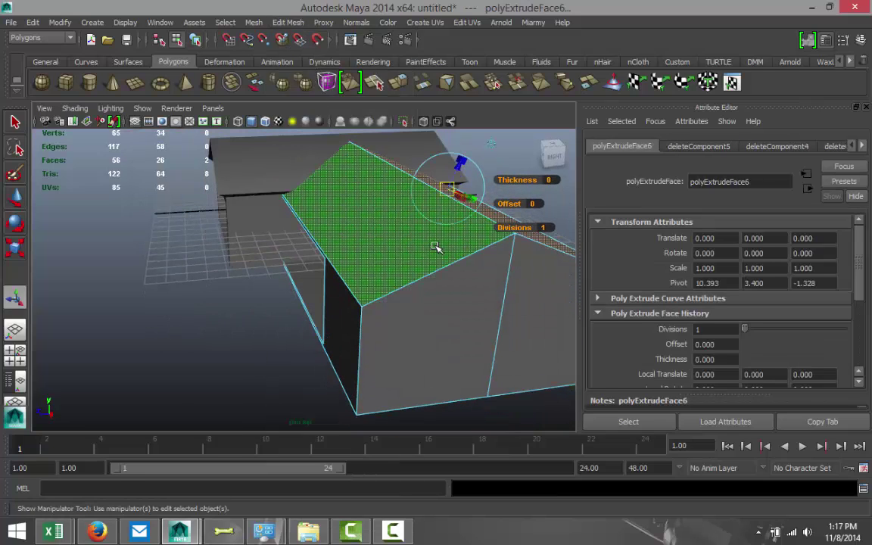
key(r)
drag(404, 194, 418, 194)
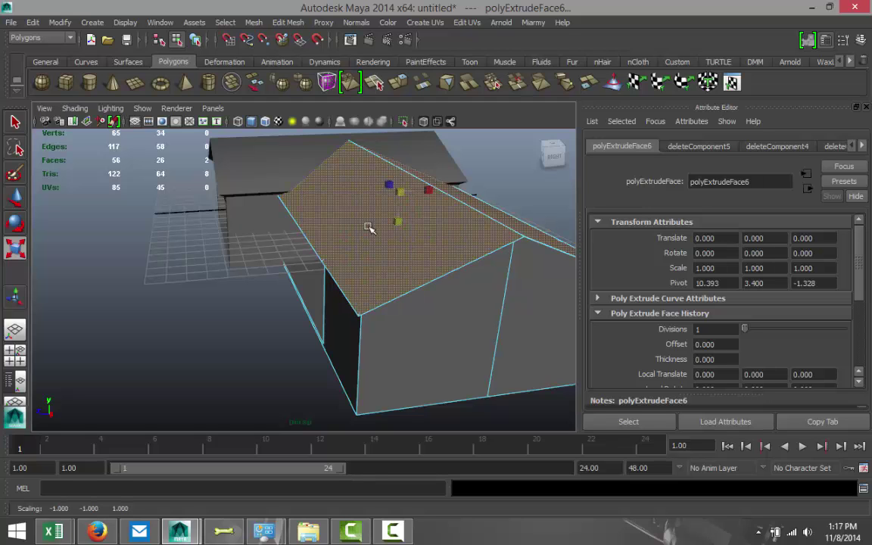
Step: Raise the wing's extruded roof faces to about 3.68 cm in Y to thicken the roof
alt+drag(292, 254, 306, 268)
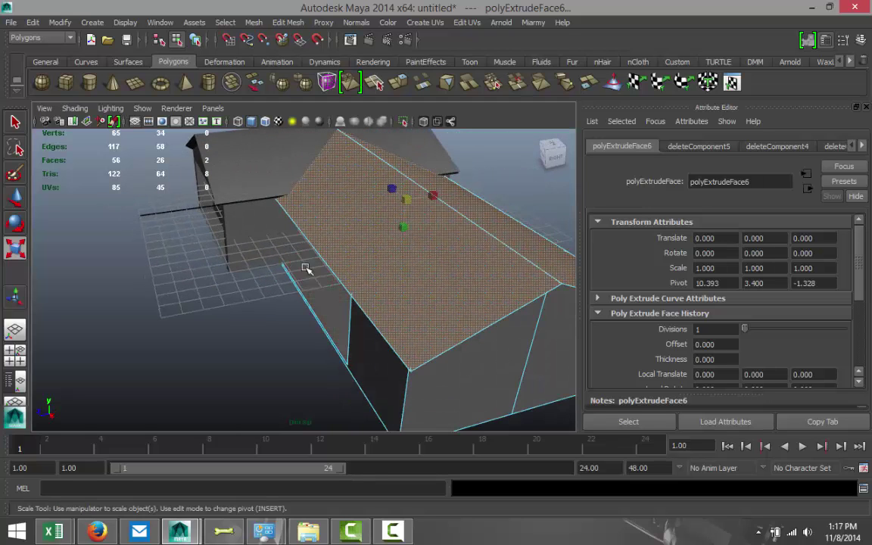
key(w)
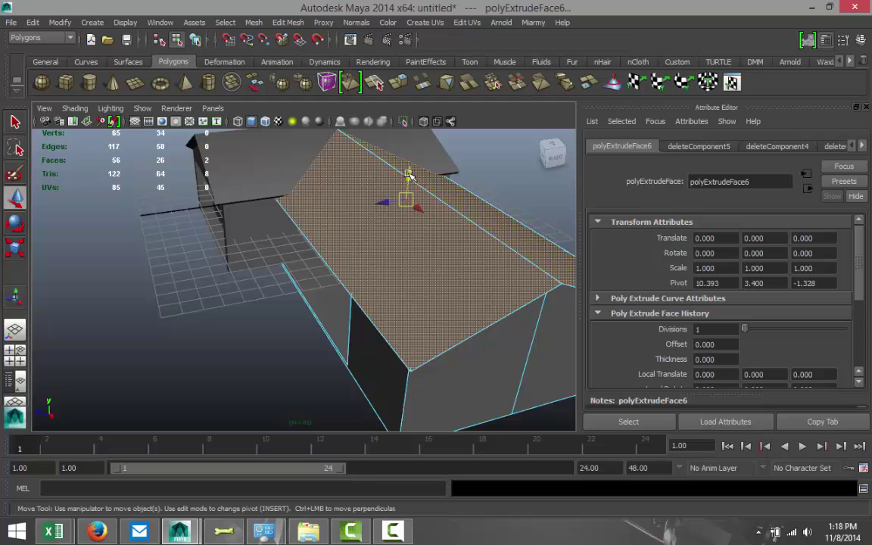
drag(409, 175, 410, 171)
alt+drag(244, 225, 374, 242)
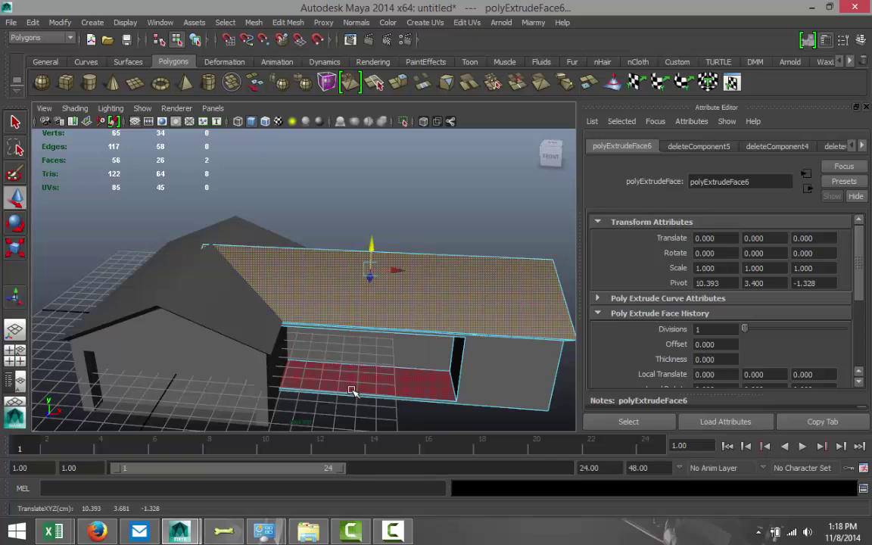
click(430, 206)
Step: Move the whole wing away from the main house to about 10.93 cm in X
right_drag(442, 305, 496, 242)
click(509, 324)
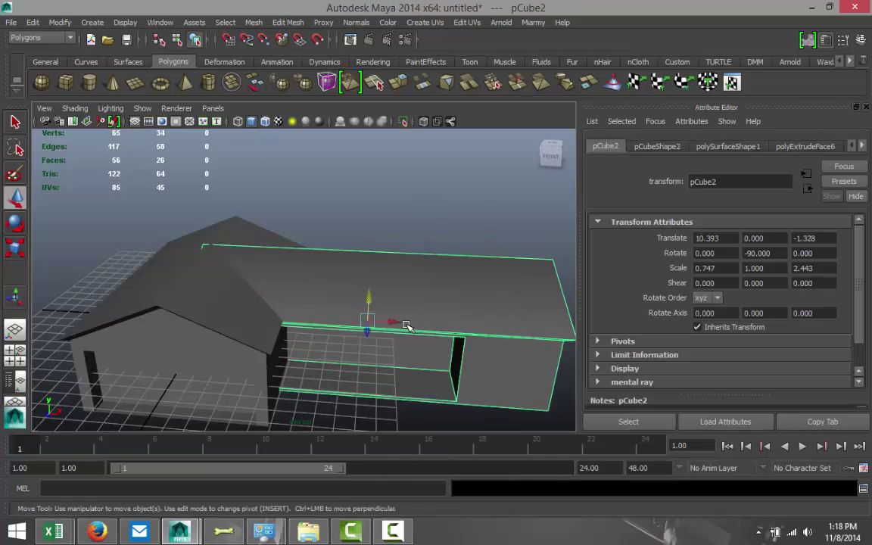
drag(406, 326, 403, 326)
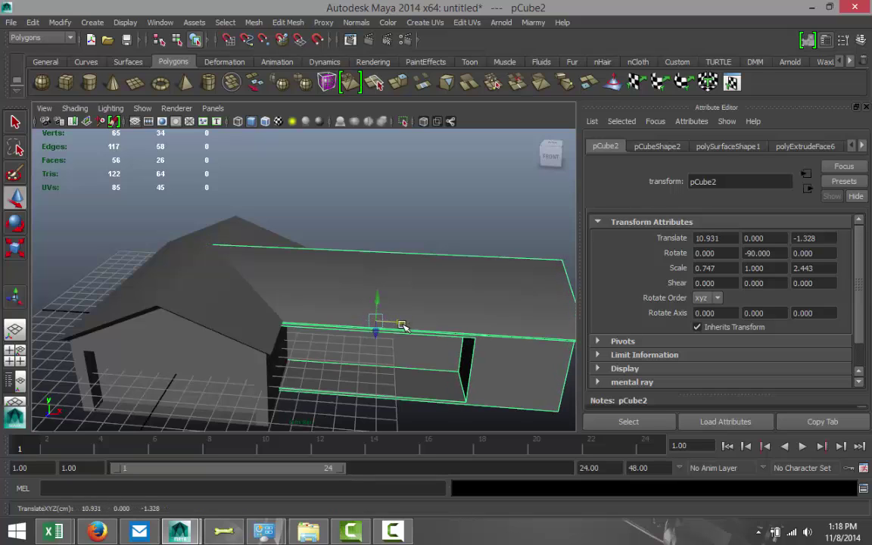
Step: Delete the short edge crossing the underside of the wing's front roof overhang
alt+drag(323, 389, 338, 367)
scroll(331, 356, up, 6)
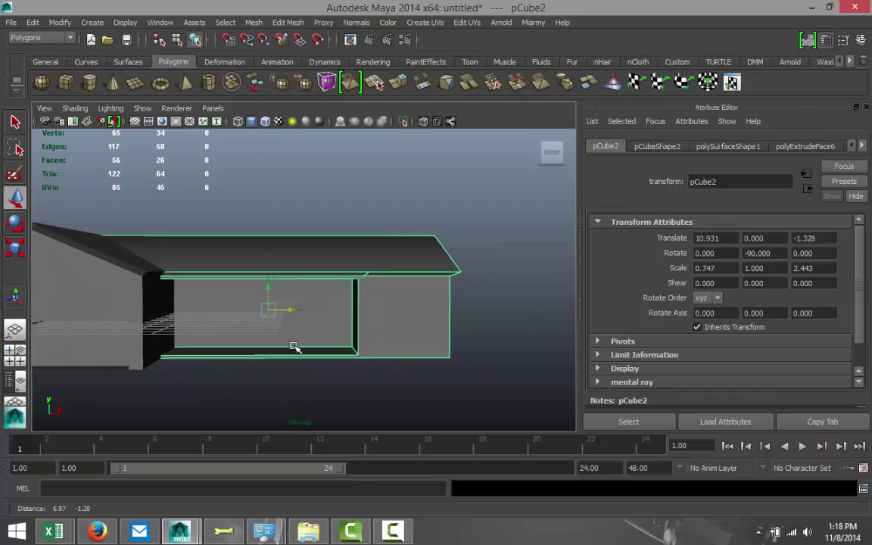
right_drag(432, 269, 440, 232)
click(437, 271)
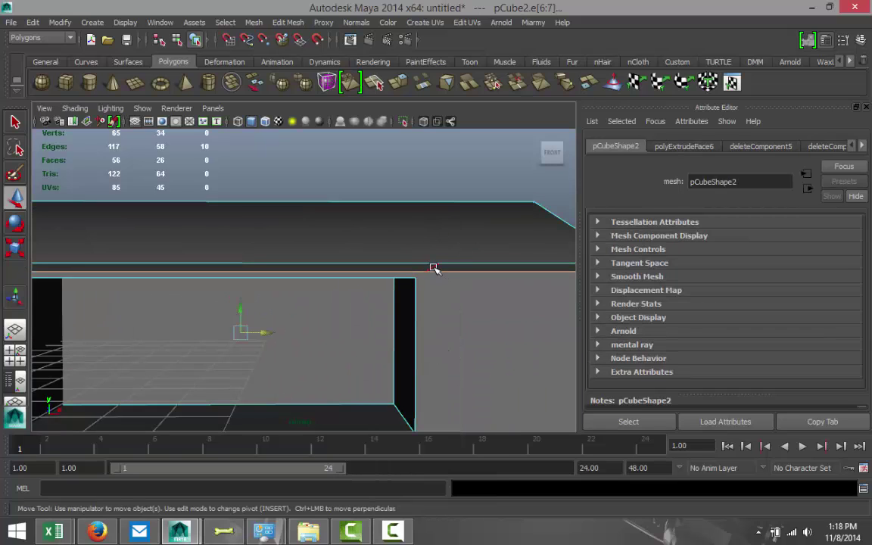
click(434, 269)
key(Delete)
Step: Delete the leftover split edges across the wing's rear overhang, back wall and underside
alt+drag(502, 305, 286, 268)
click(270, 214)
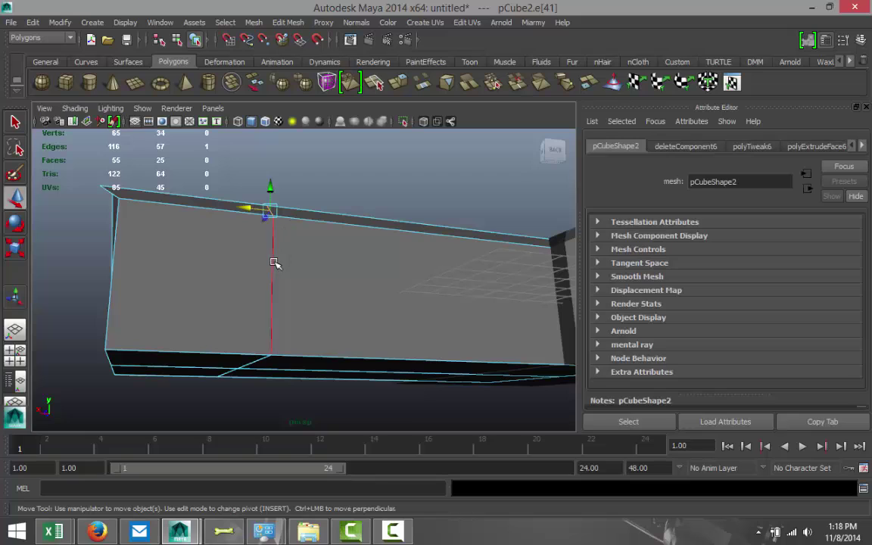
click(273, 265)
shift+click(257, 365)
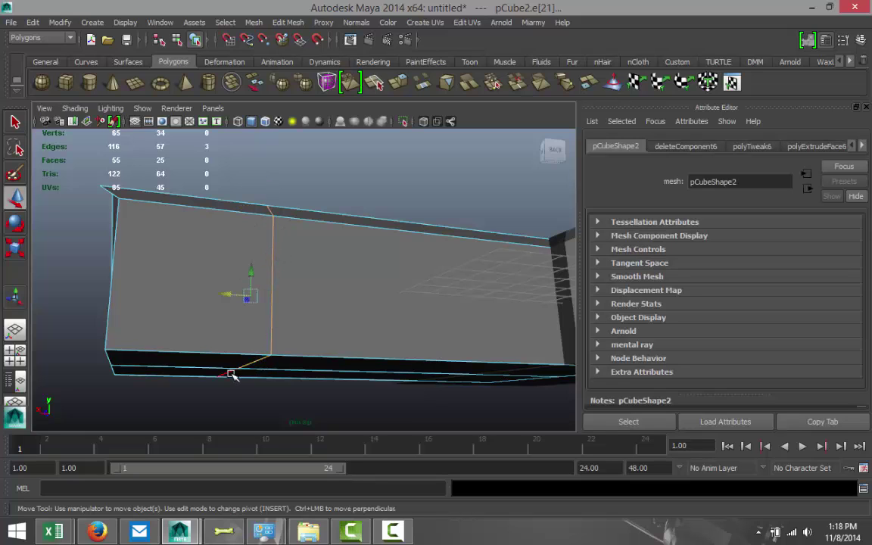
shift+click(232, 375)
key(Delete)
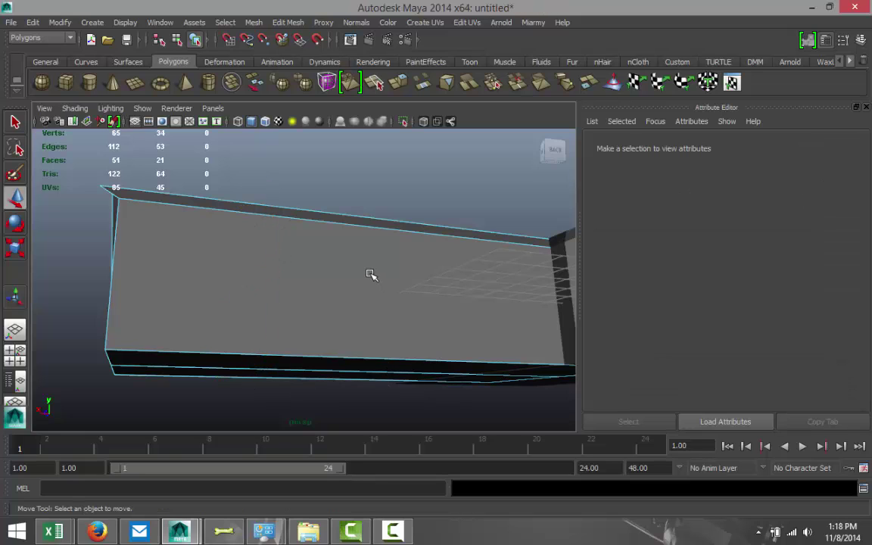
Step: Create a long polygon cube in front of the house and scale it to about 1.239 in Y and 0.361 in Z
alt+drag(369, 273, 265, 300)
alt+drag(65, 328, 305, 384)
scroll(302, 364, up, 5)
scroll(304, 371, down, 6)
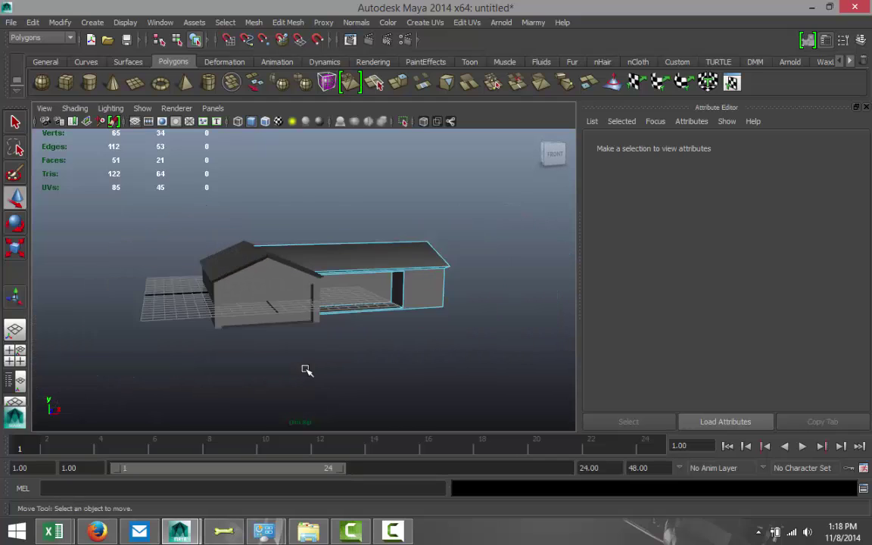
click(68, 84)
drag(137, 342, 311, 302)
alt+drag(131, 375, 220, 373)
key(r)
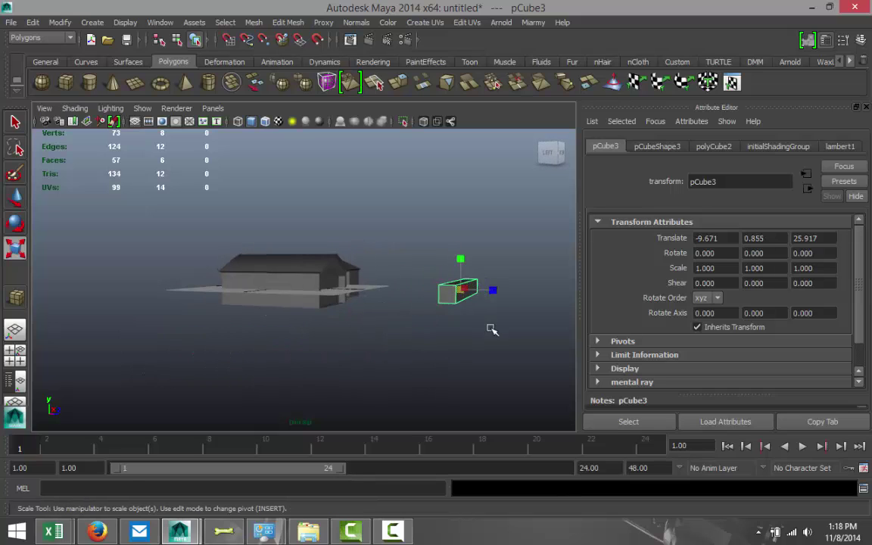
drag(494, 292, 461, 251)
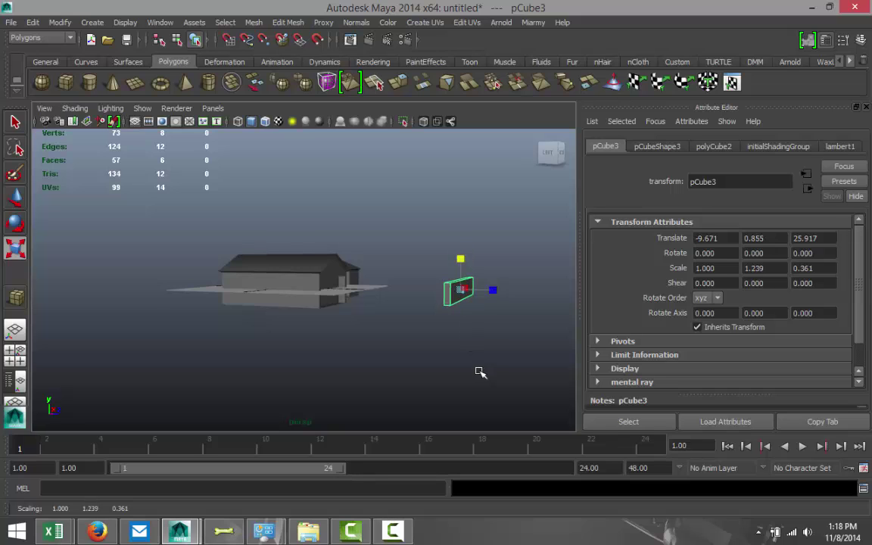
Step: Insert a lengthwise horizontal edge loop around the new thin block, slightly below its upper edge
alt+drag(489, 390, 414, 394)
click(288, 22)
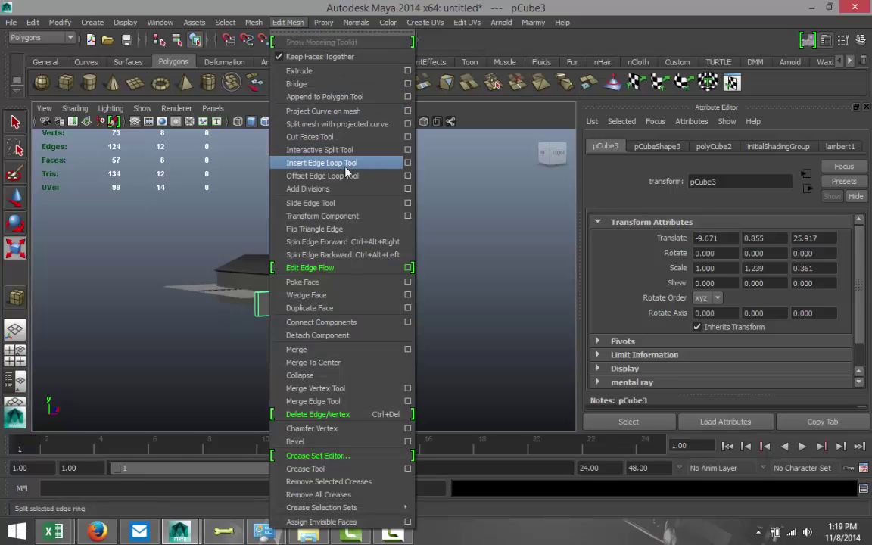
click(322, 162)
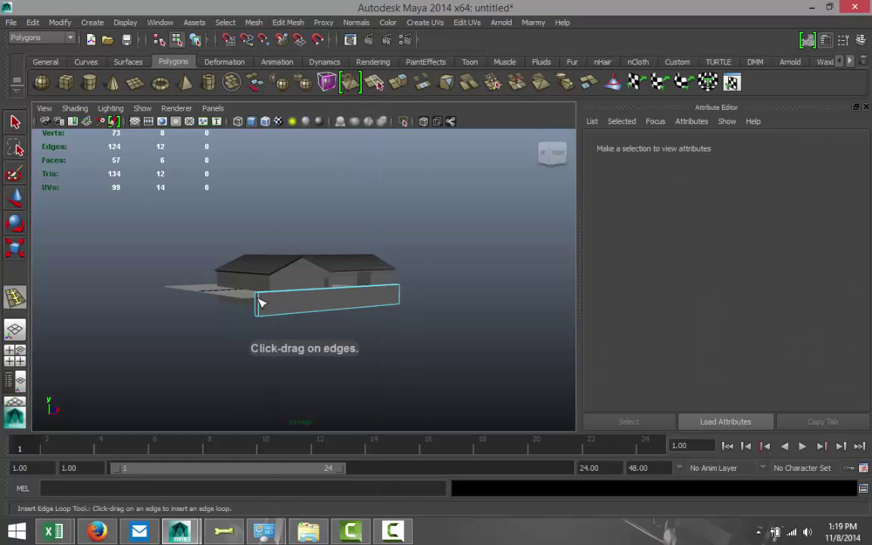
drag(262, 302, 262, 303)
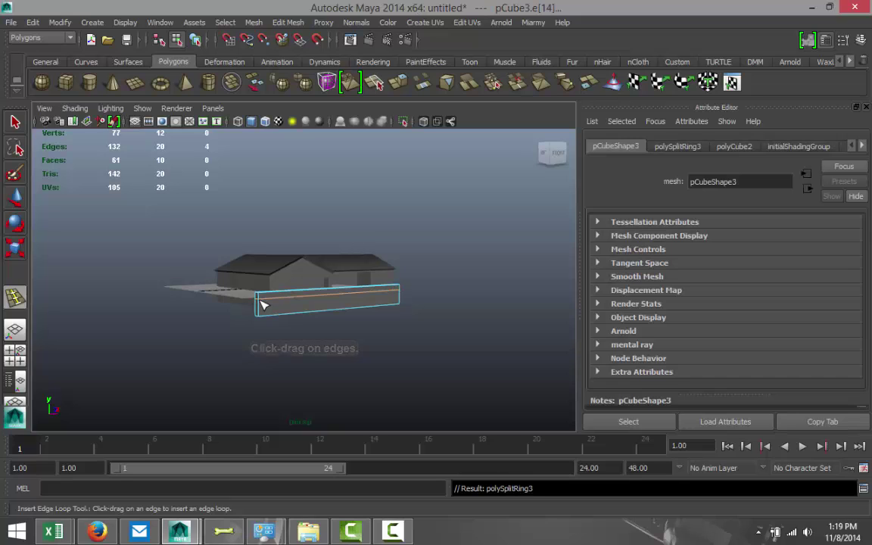
Step: Move the lower front face of the thin block slightly outward along Z so the strip above the edge loop slopes
key(q)
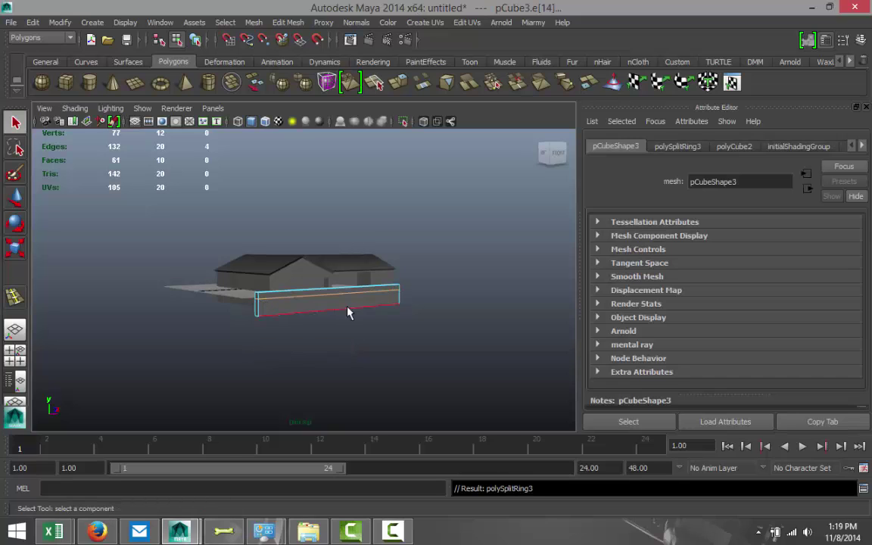
right_drag(307, 303, 308, 293)
click(317, 312)
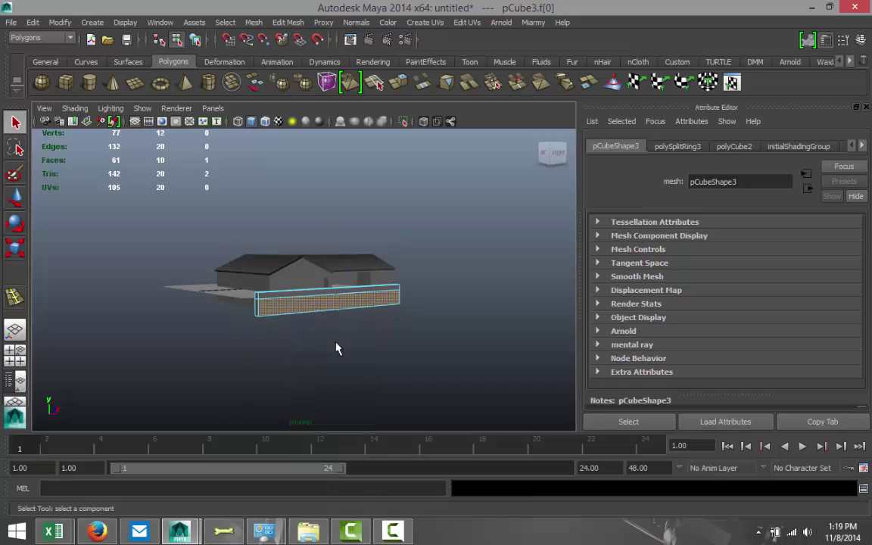
key(w)
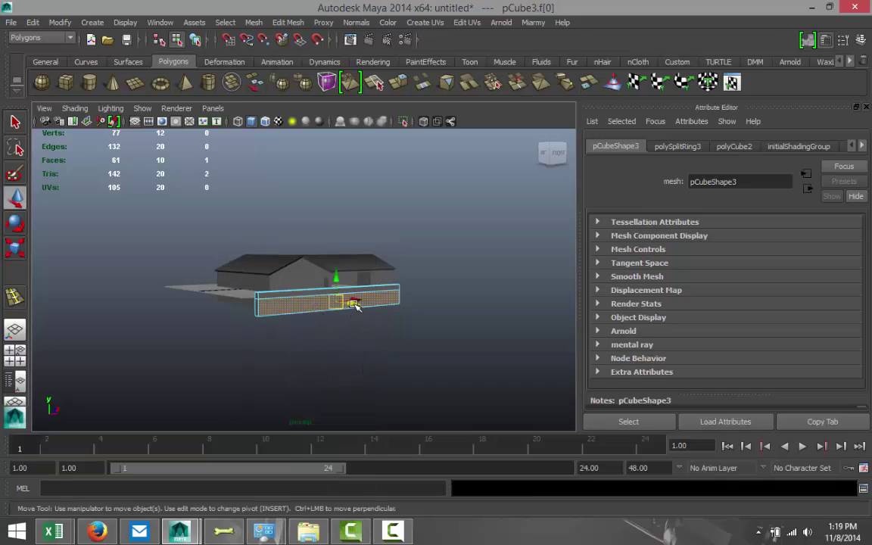
drag(353, 303, 356, 305)
alt+drag(147, 349, 119, 380)
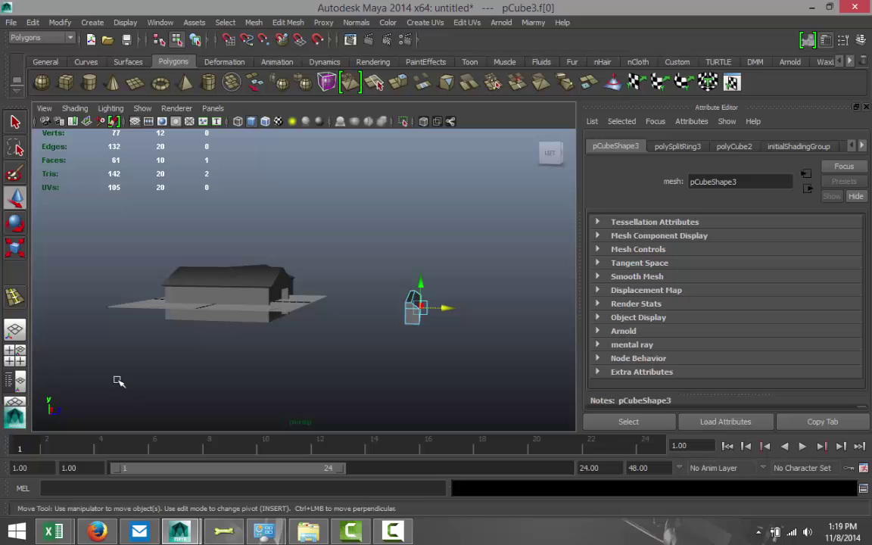
Step: Isolate the bevelled block in the side view and scale its thickness down to 0.170 in Z
click(14, 350)
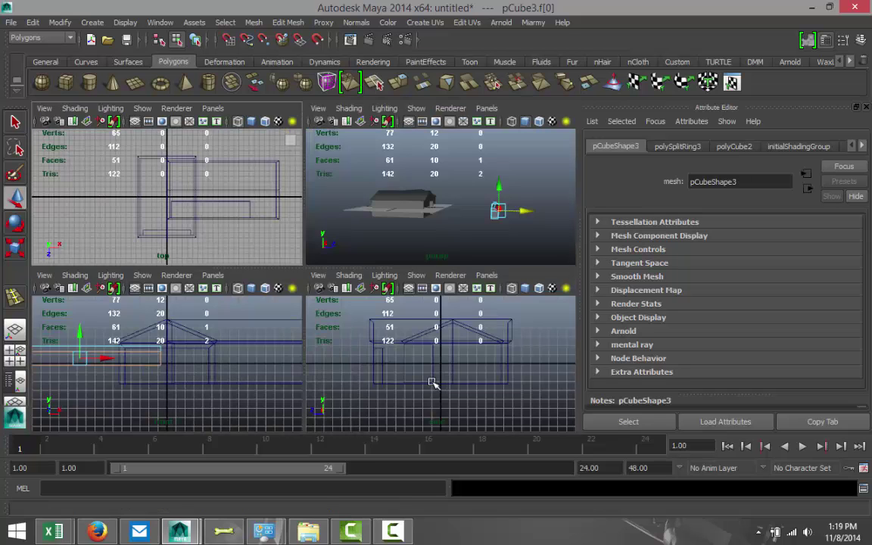
key(space)
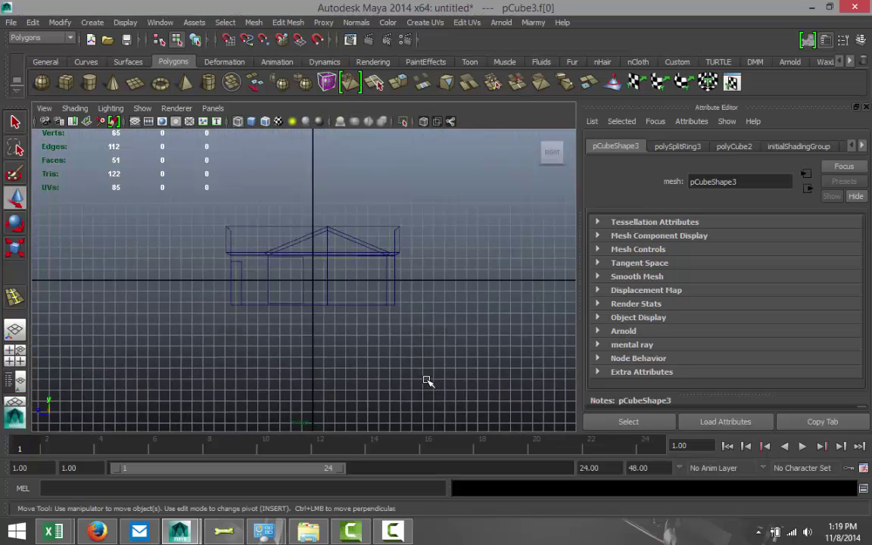
key(ctrl+1)
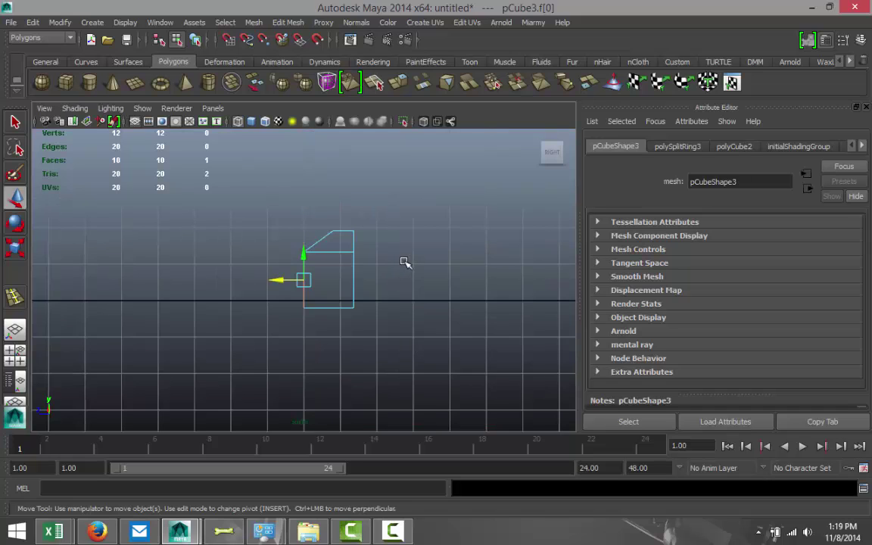
alt+middle_drag(405, 262, 395, 304)
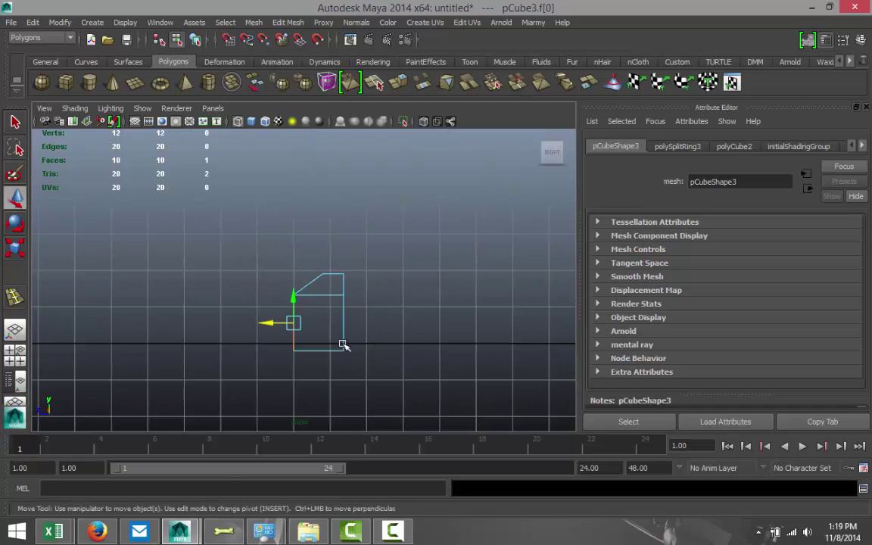
right_drag(345, 265, 398, 242)
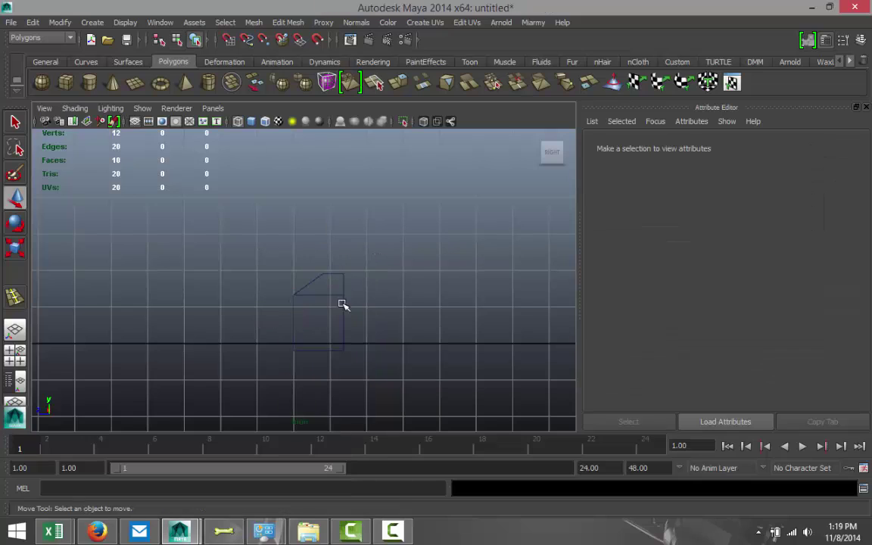
click(342, 303)
key(r)
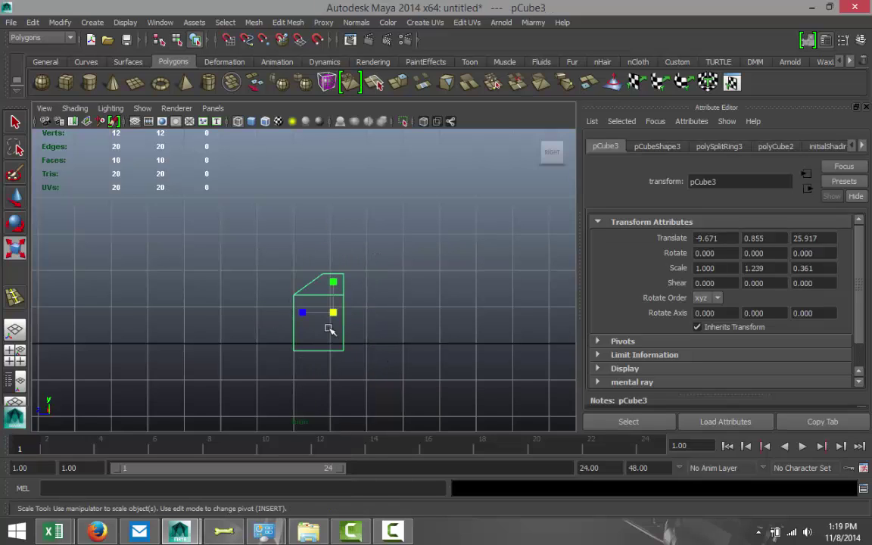
drag(304, 311, 317, 316)
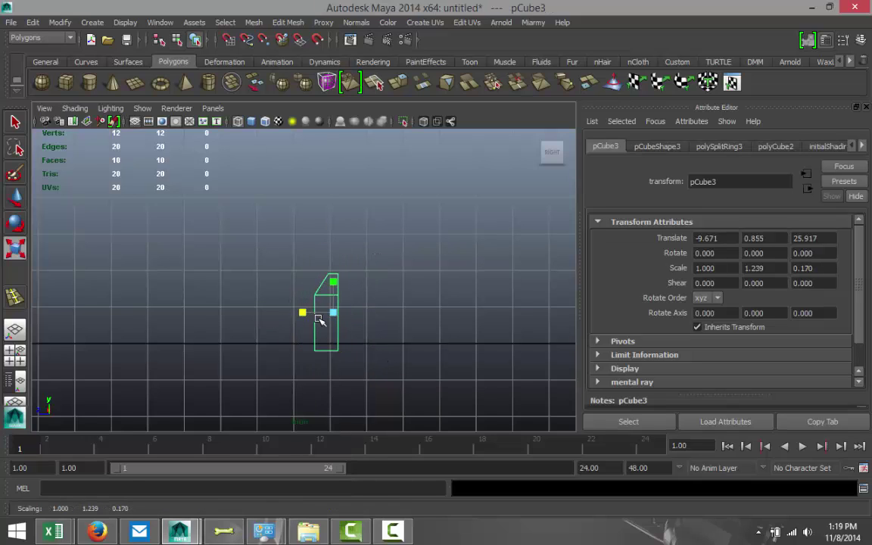
click(396, 324)
click(339, 337)
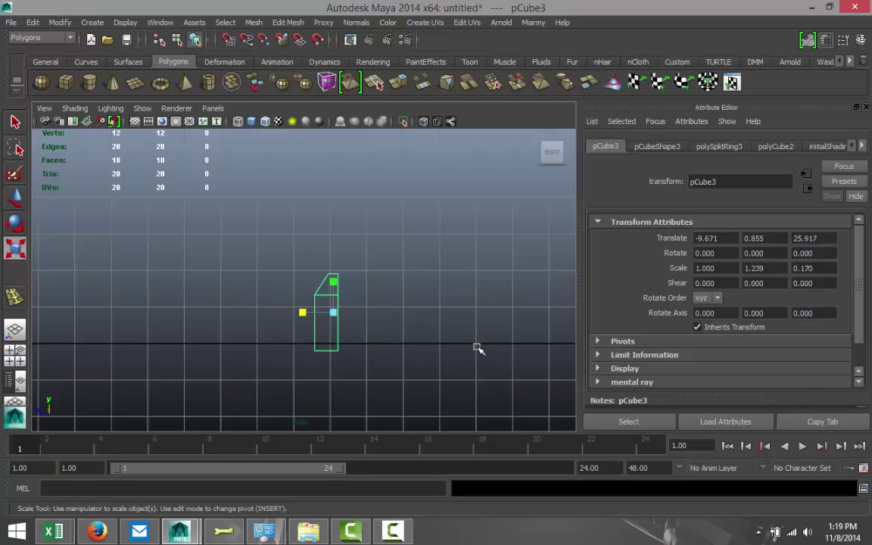
Step: Duplicate the plank up to Translate Y 2.759 and repeat the offset duplication nine times, stacking planks up to Y 19.902
key(ctrl+d)
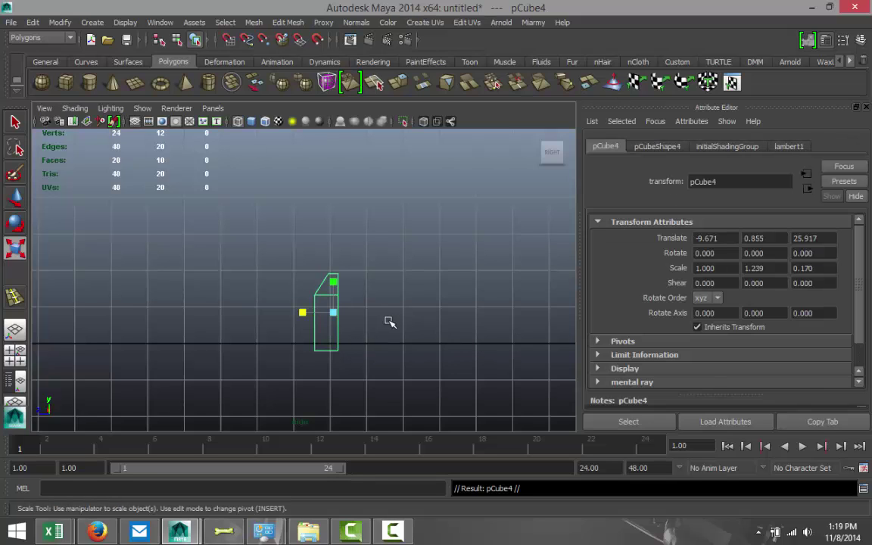
key(w)
drag(332, 285, 343, 217)
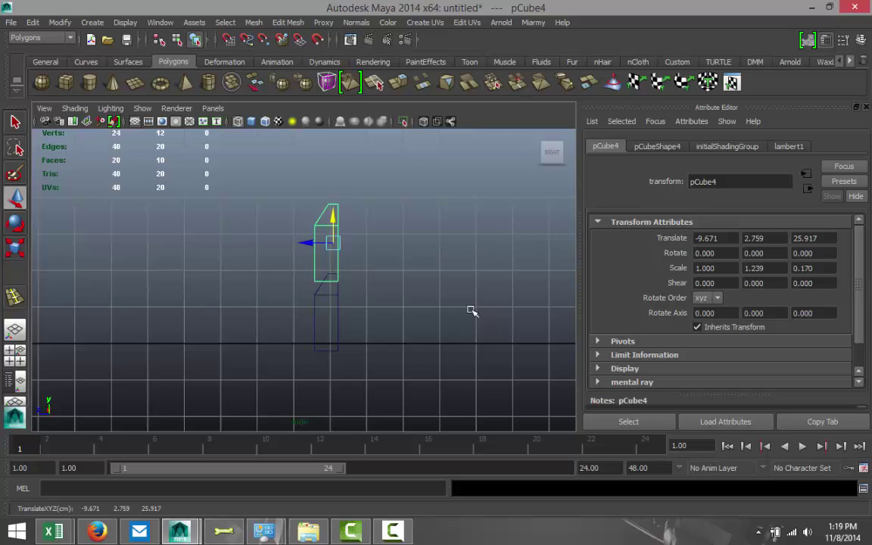
key(shift+d)
key(shift+d)
key(shift+d)
key(shift+d)
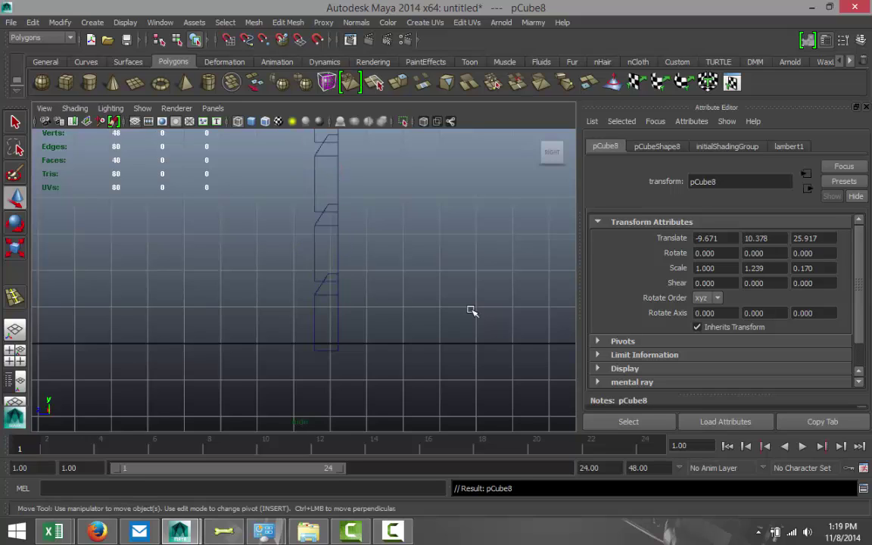
key(shift+d)
key(shift+d)
key(shift+d)
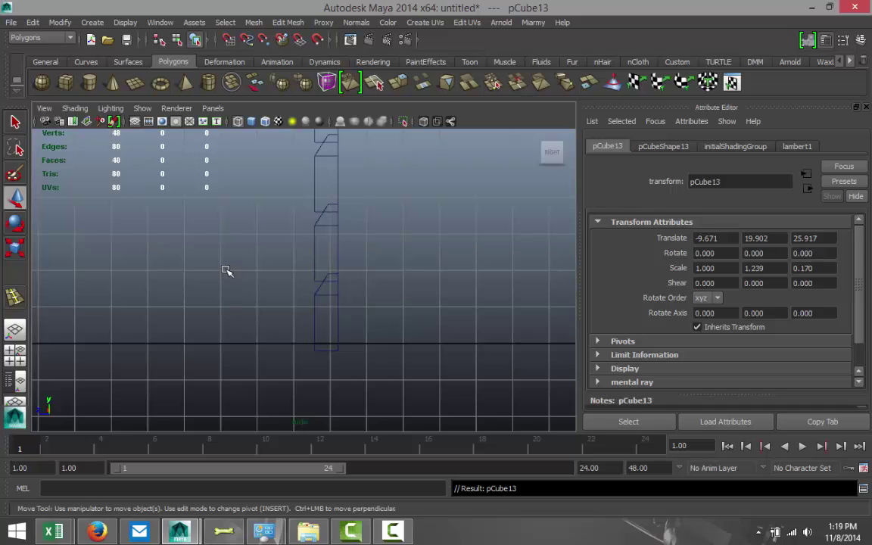
click(226, 270)
scroll(227, 271, down, 10)
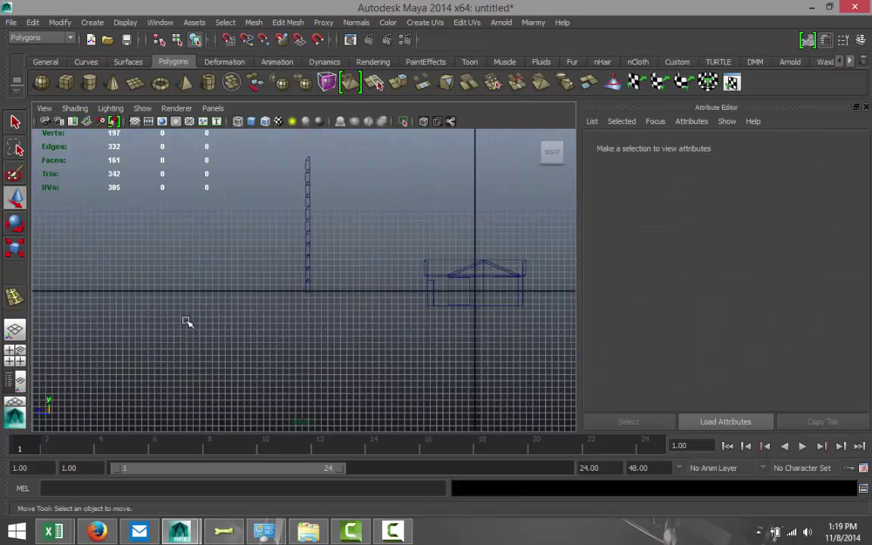
Step: Delete the top five planks of the stack in the perspective view
key(space)
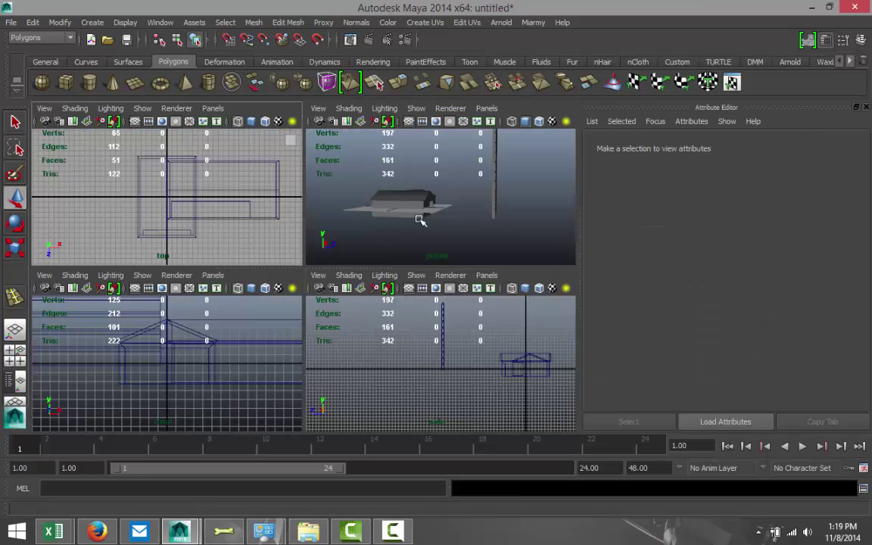
key(space)
alt+drag(469, 309, 397, 342)
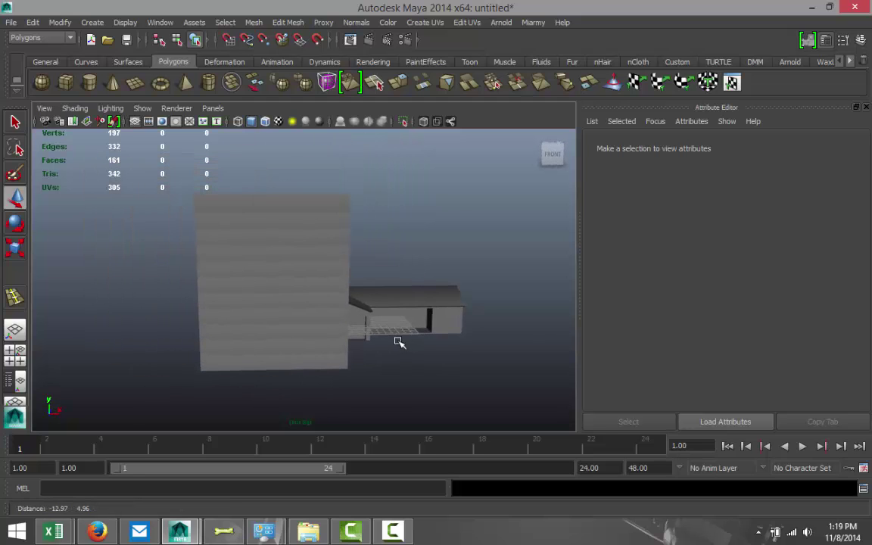
click(228, 206)
shift+click(217, 221)
shift+click(215, 236)
shift+click(215, 258)
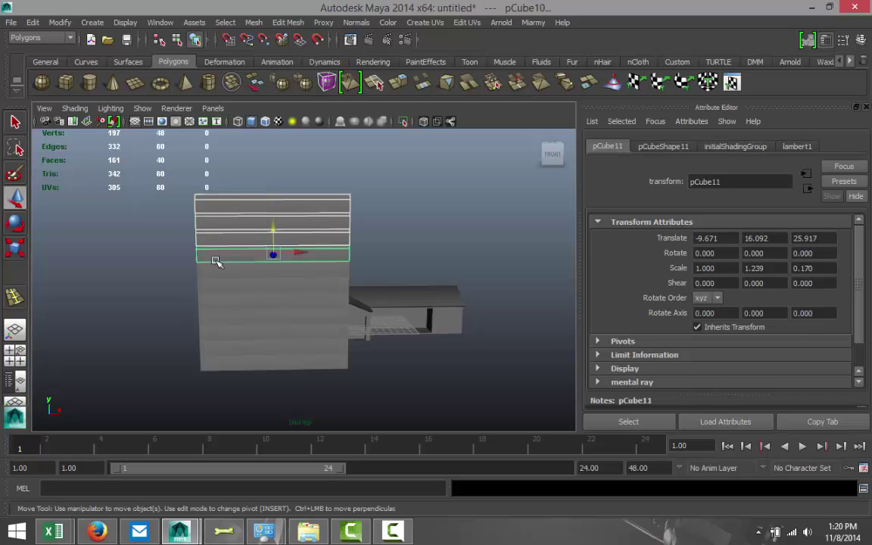
shift+click(218, 270)
key(Delete)
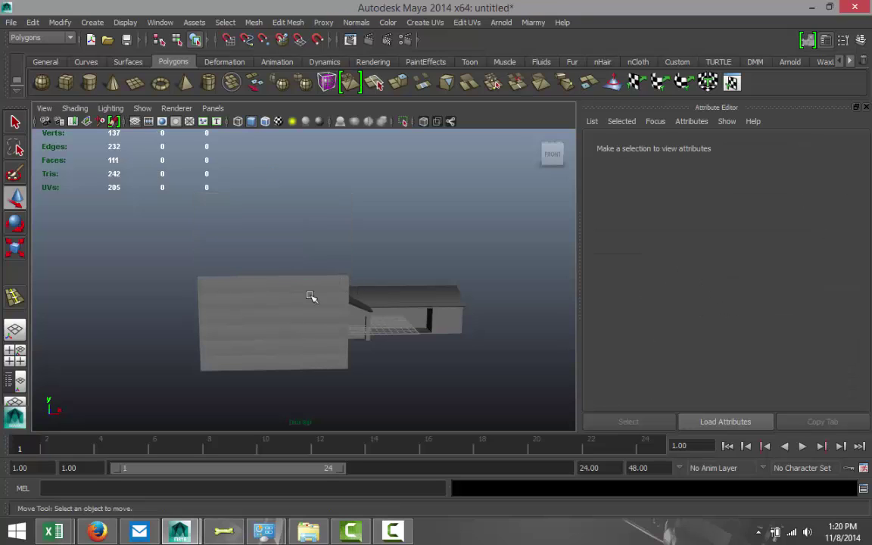
Step: Combine the six remaining planks into one mesh and scale it uniformly to 0.418
drag(162, 257, 232, 409)
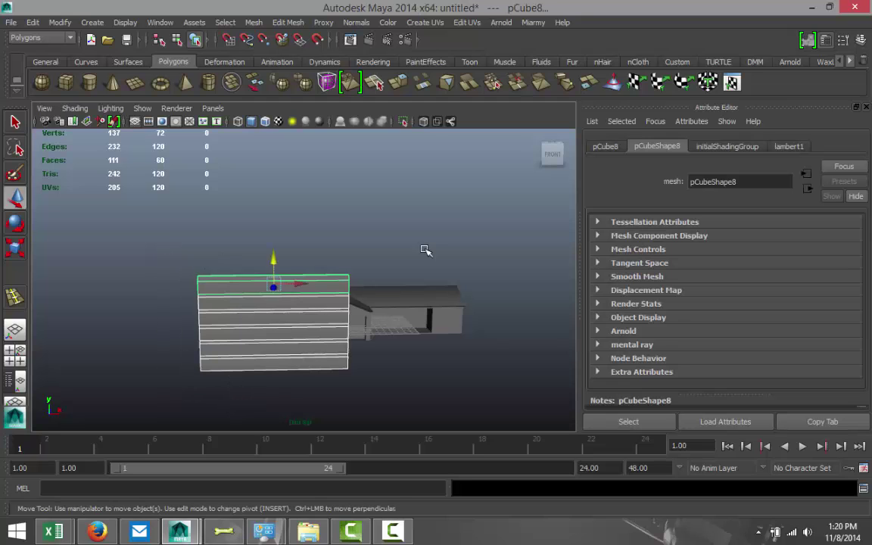
click(254, 23)
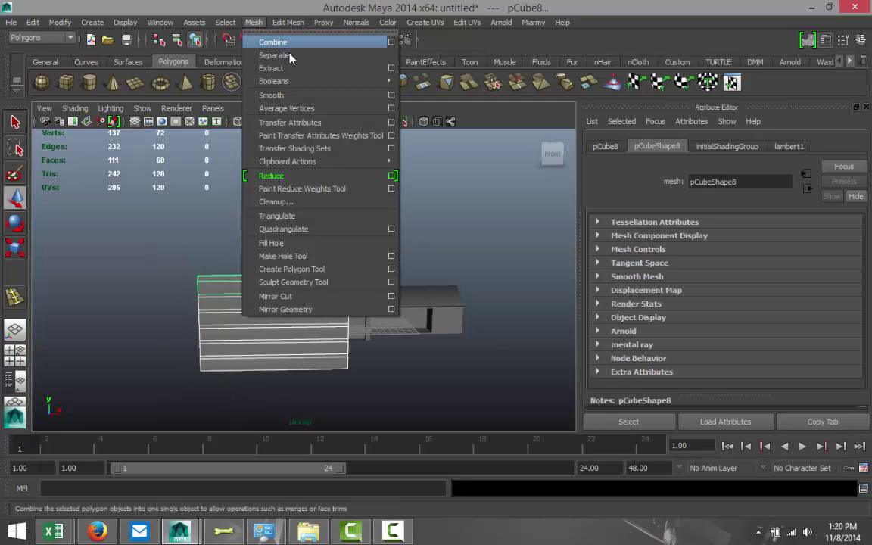
click(261, 40)
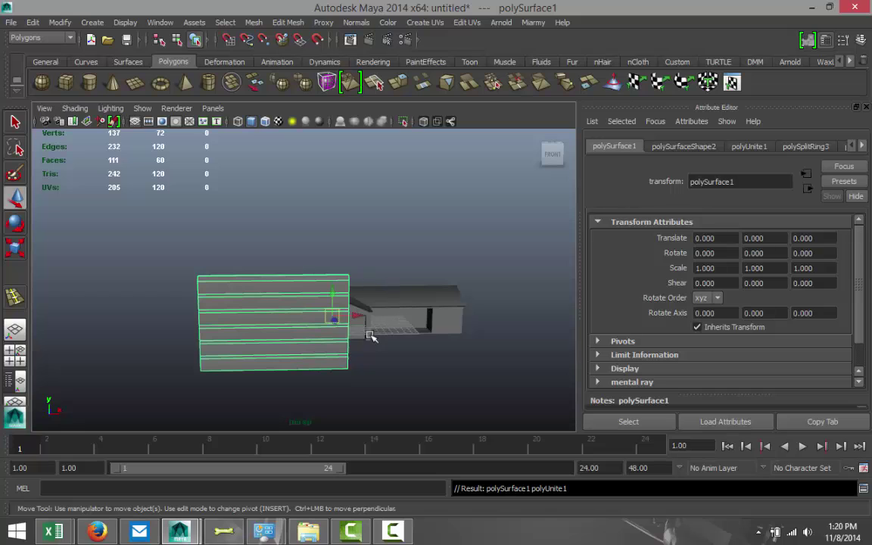
key(r)
drag(334, 315, 227, 316)
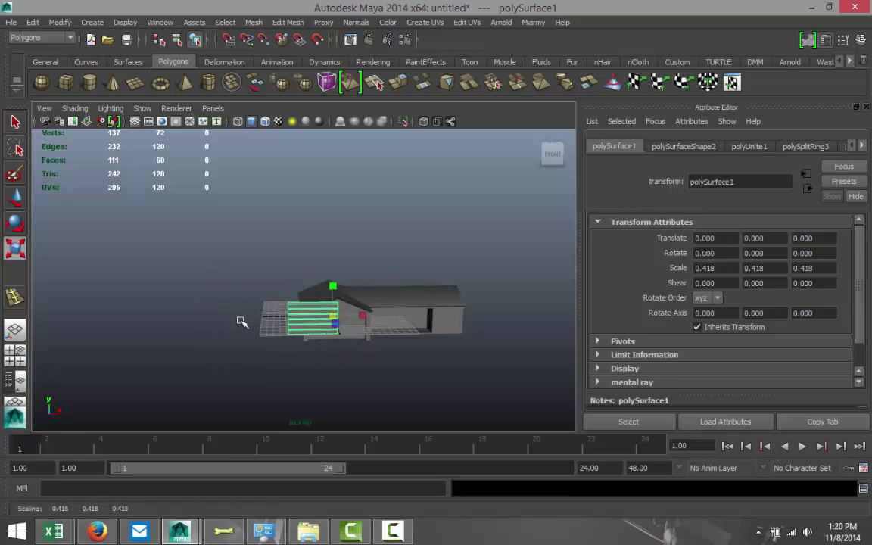
Step: Move the combined plank panel back to Translate Z -3.817 at the gabled front and center its pivot
key(f)
alt+drag(168, 328, 251, 317)
scroll(261, 329, down, 3)
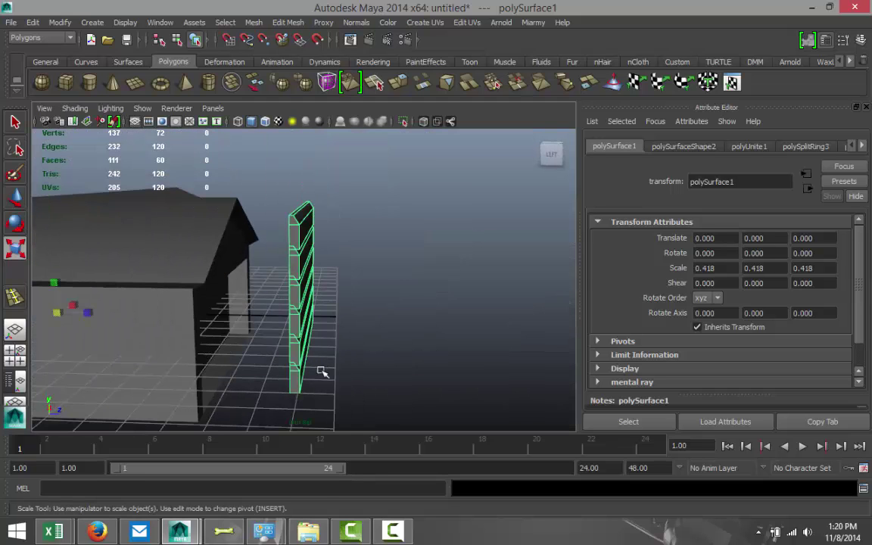
key(w)
drag(80, 311, 3, 315)
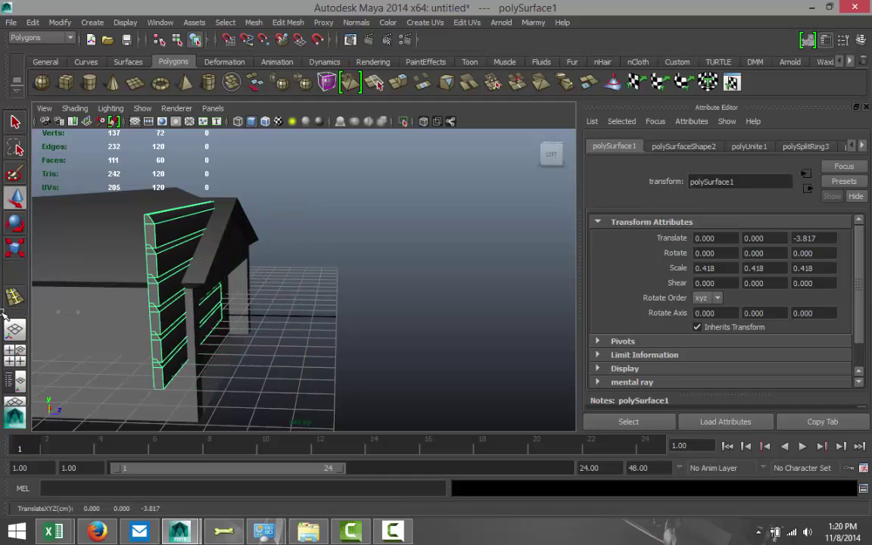
alt+drag(301, 342, 190, 326)
click(60, 23)
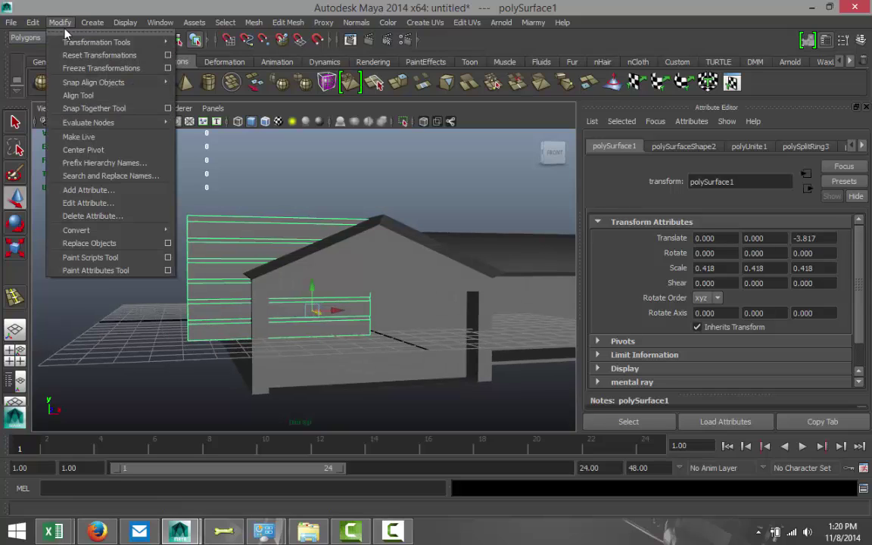
click(83, 150)
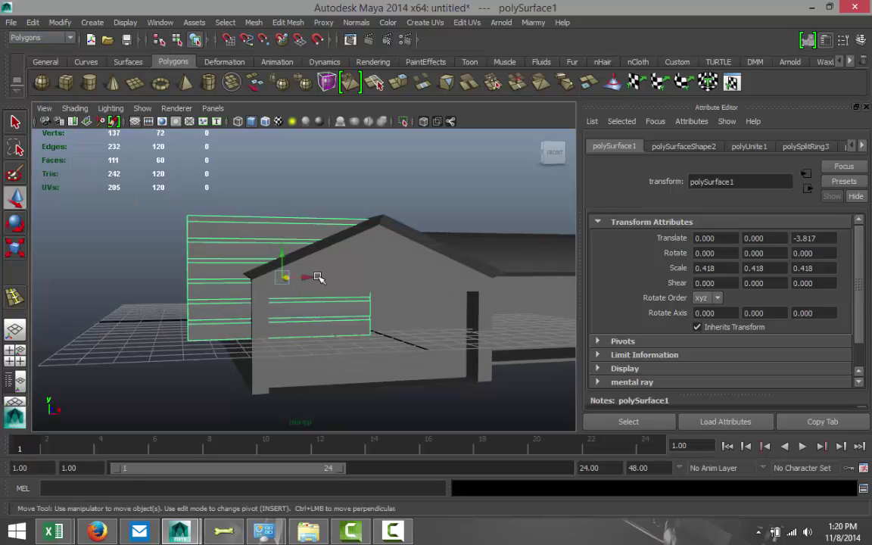
Step: Fit the panel into the gabled front's recess at Translate X 4.024 and Y -2.158, widening it to 0.563 in X
drag(312, 277, 404, 296)
drag(379, 256, 452, 338)
key(r)
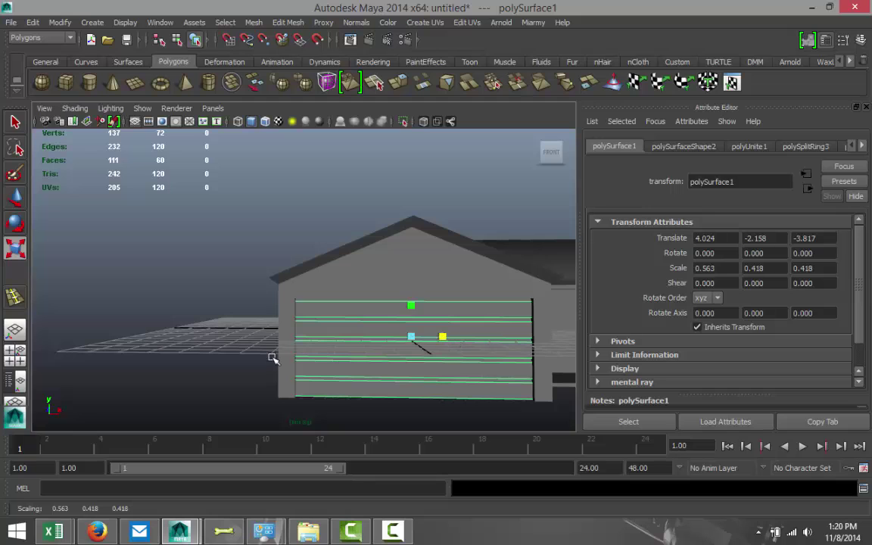
Step: Nudge the plank panel sideways to Translate X 4.051 in the front view to center it between the walls
key(space)
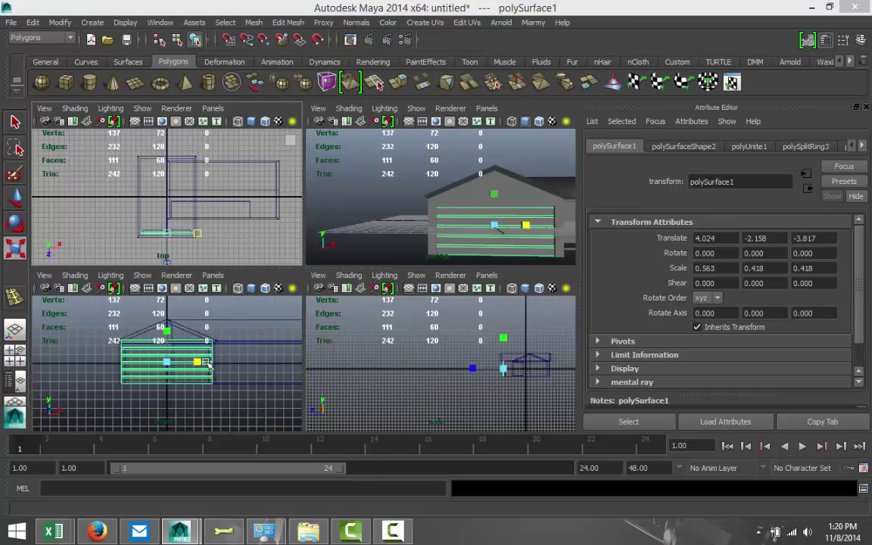
key(space)
scroll(375, 365, up, 1)
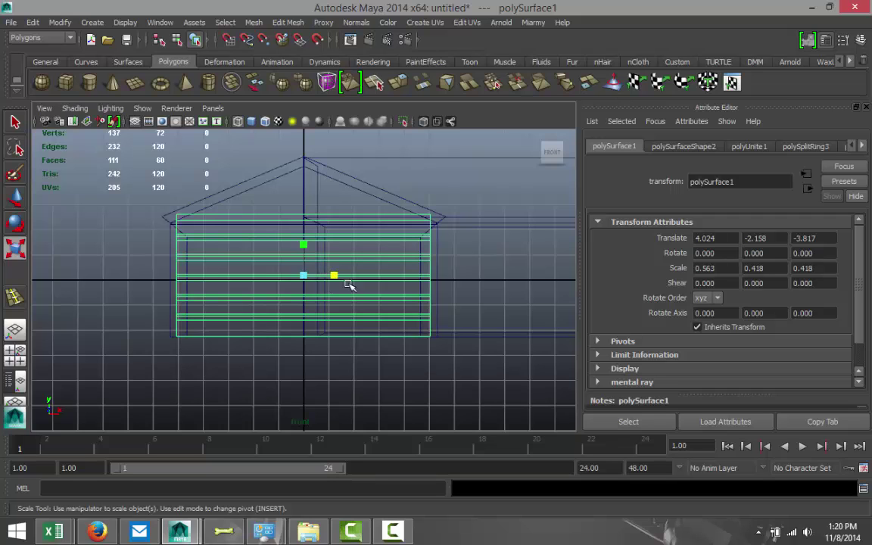
click(110, 263)
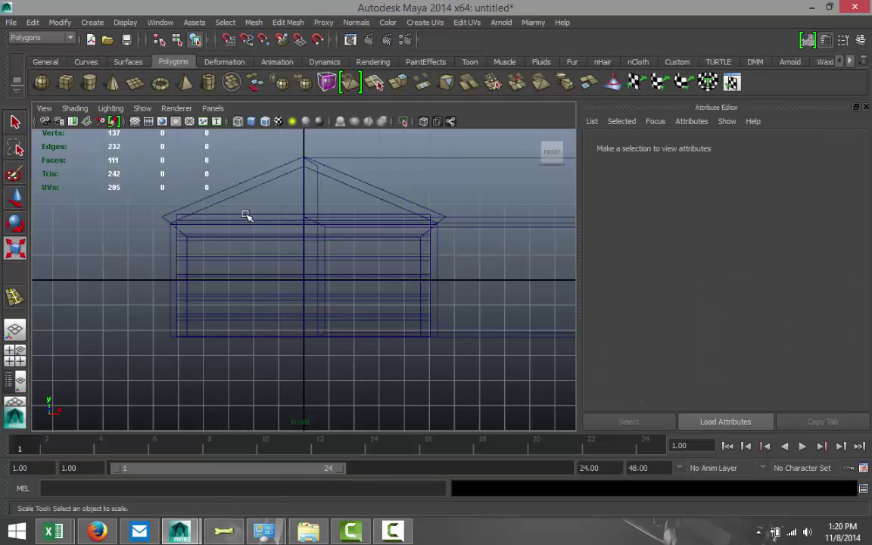
click(246, 216)
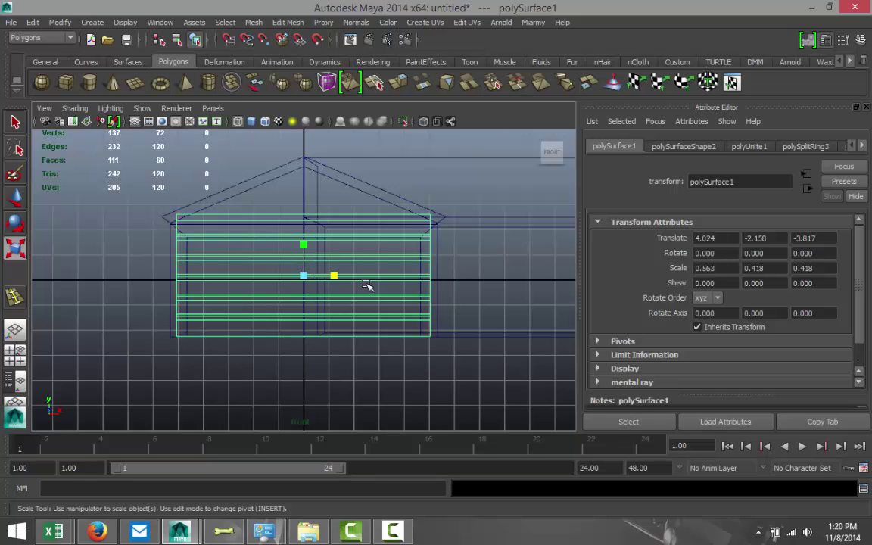
key(w)
drag(330, 274, 333, 276)
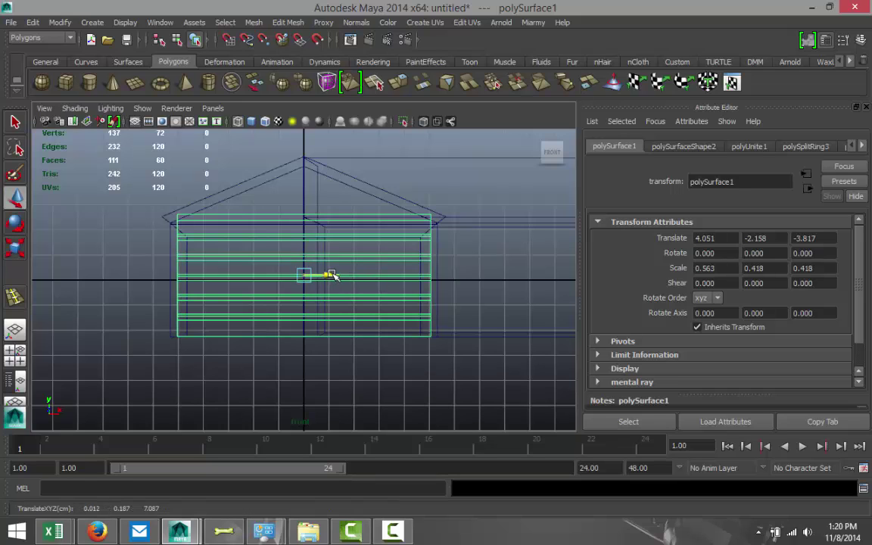
Step: Examine the fitted garage door and the recessed front wall of the long wing from several angles in the perspective view
click(15, 352)
key(space)
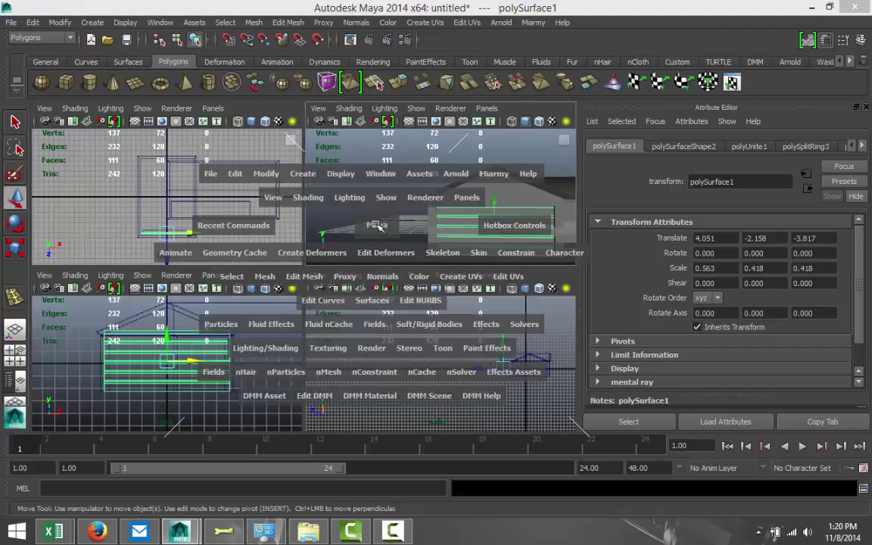
click(200, 270)
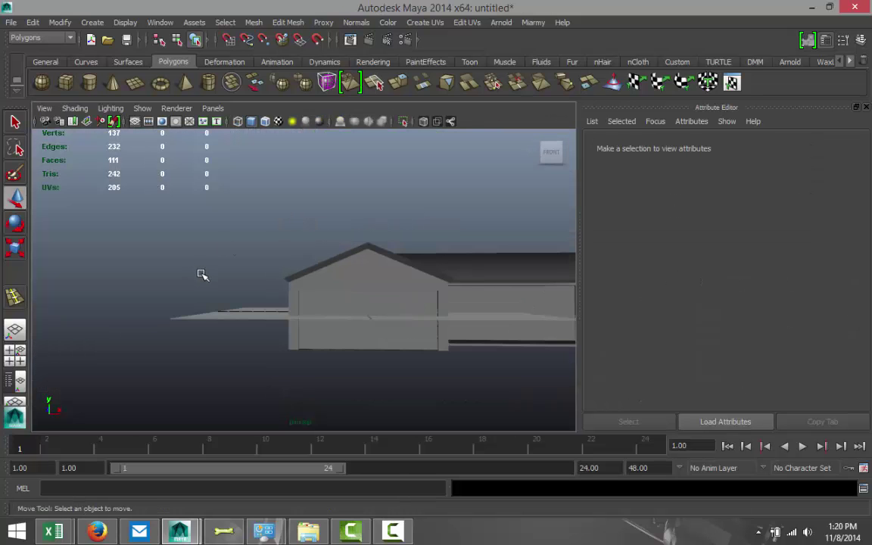
alt+drag(147, 290, 287, 343)
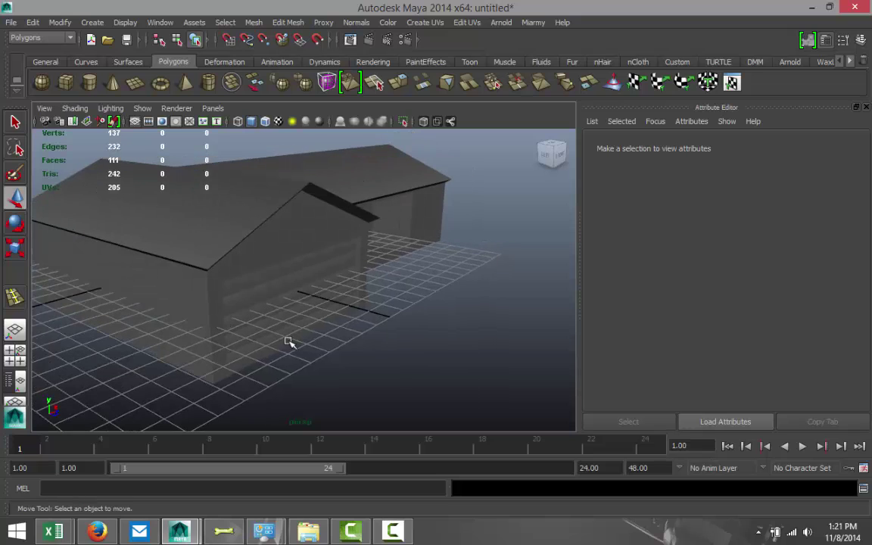
alt+drag(347, 383, 341, 359)
alt+middle_drag(341, 354, 323, 290)
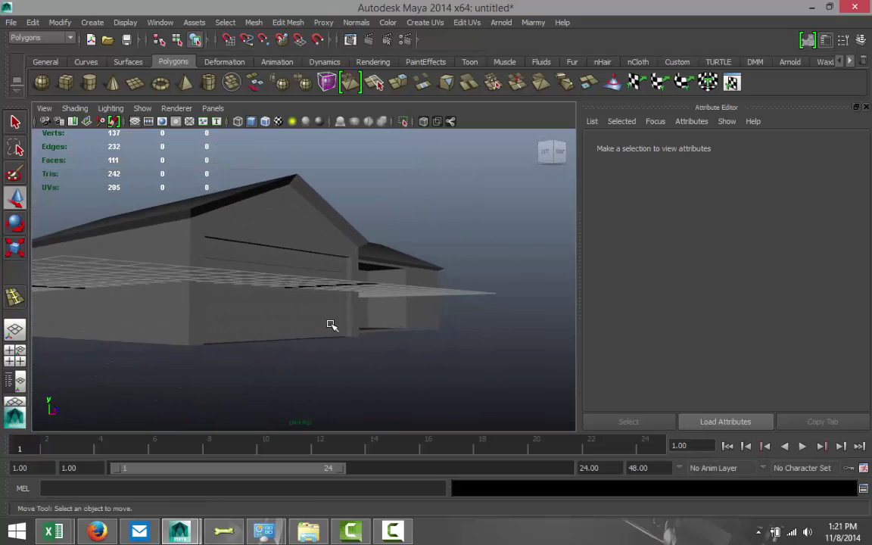
scroll(331, 324, up, 3)
alt+drag(350, 385, 341, 354)
scroll(402, 368, down, 2)
alt+drag(453, 308, 364, 316)
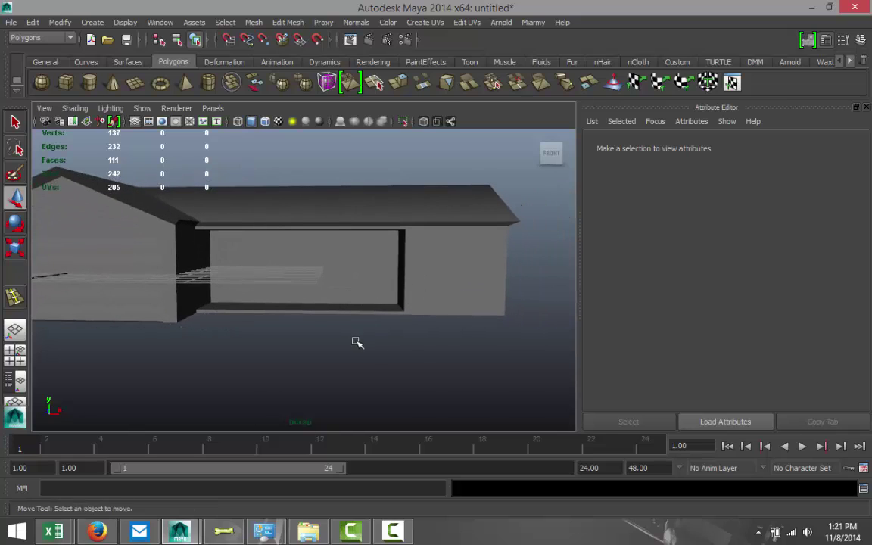
alt+drag(345, 378, 361, 380)
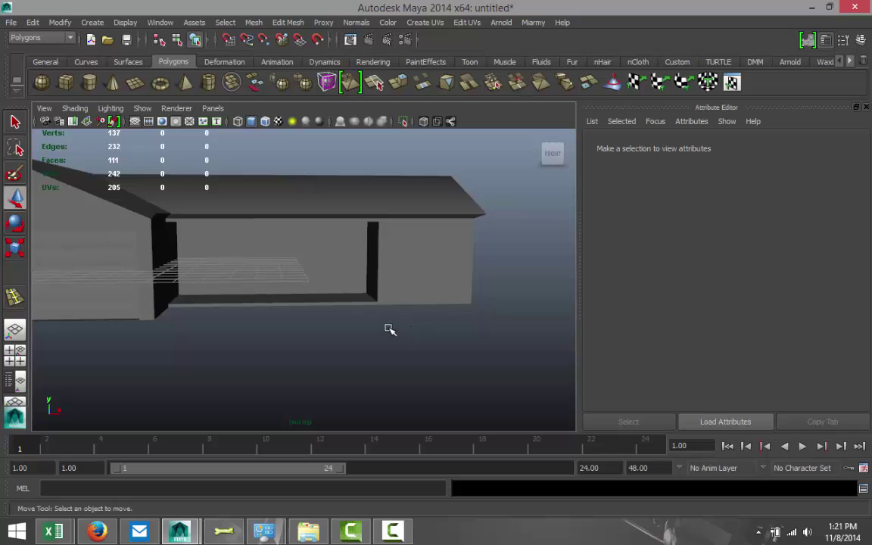
scroll(394, 322, down, 4)
scroll(394, 322, up, 3)
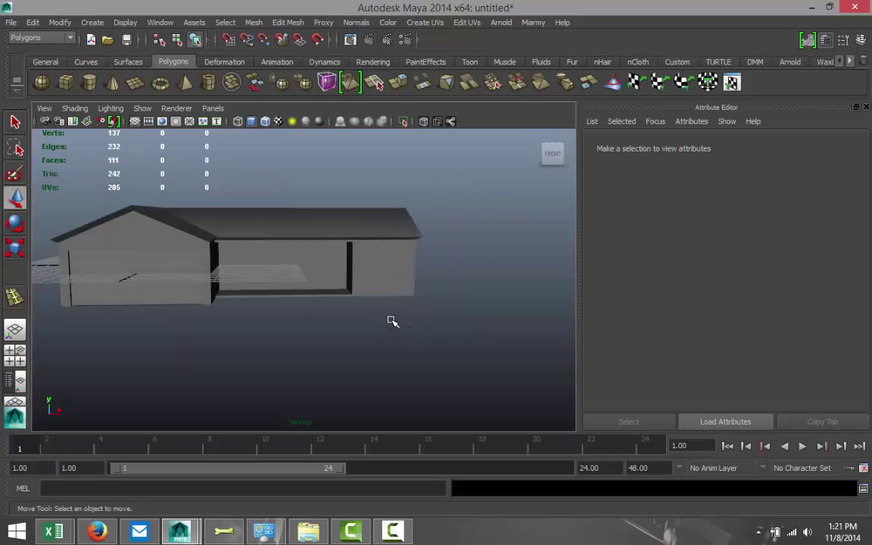
mouse_move(406, 306)
alt+mouse_down()
mouse_move(399, 331)
mouse_move(404, 321)
alt+mouse_up()
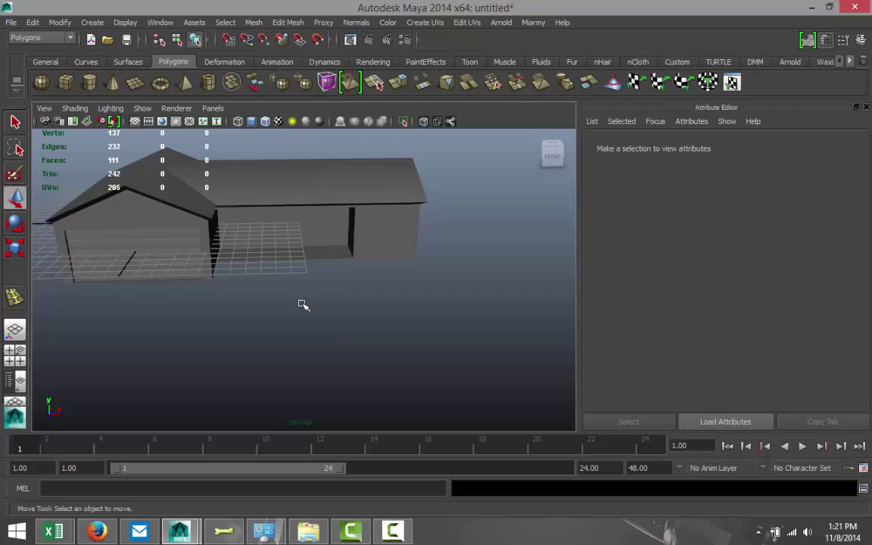
Step: Create a flat polygon cube in front of the house and extrude its top face, scaling it slightly inward to form a border
click(65, 82)
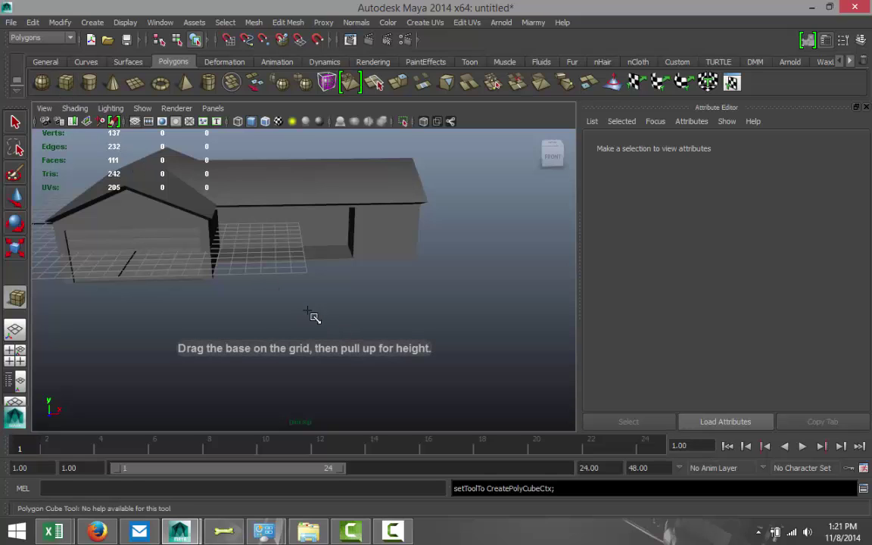
drag(277, 306, 417, 336)
right_drag(369, 260, 372, 297)
click(351, 321)
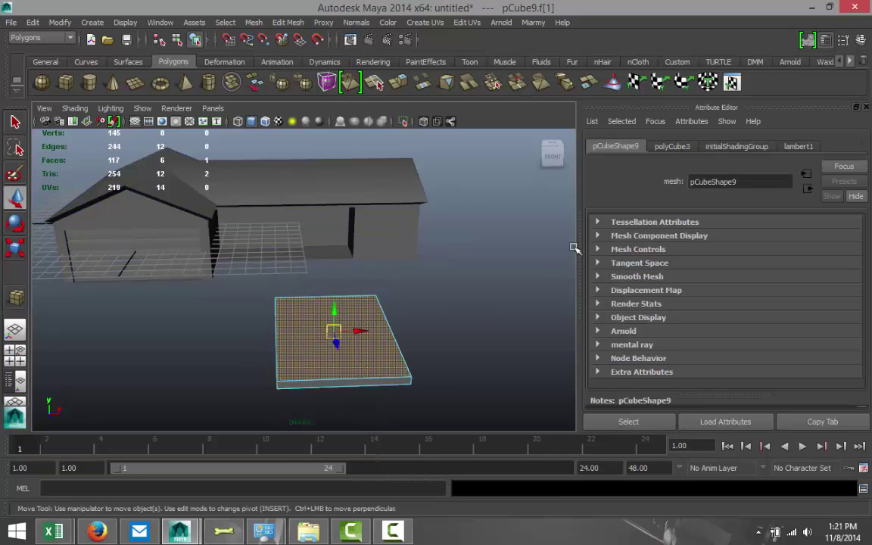
click(286, 23)
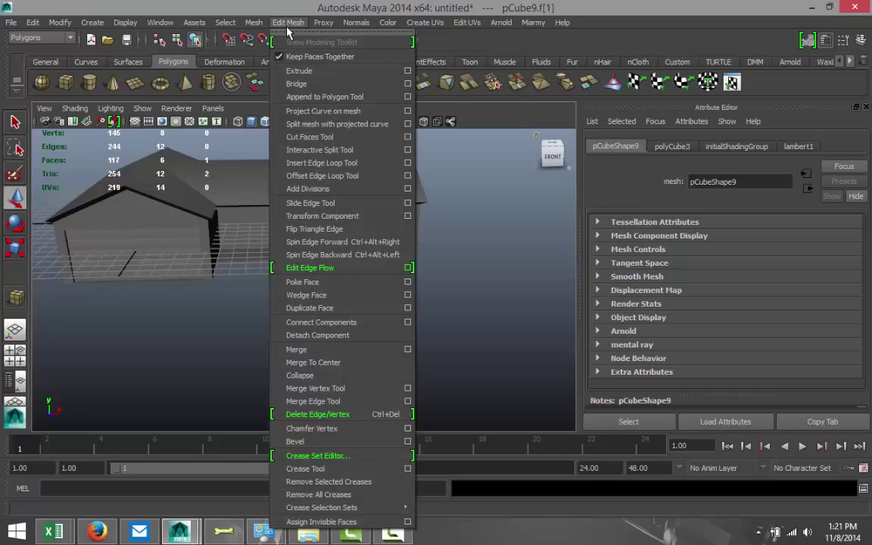
click(278, 68)
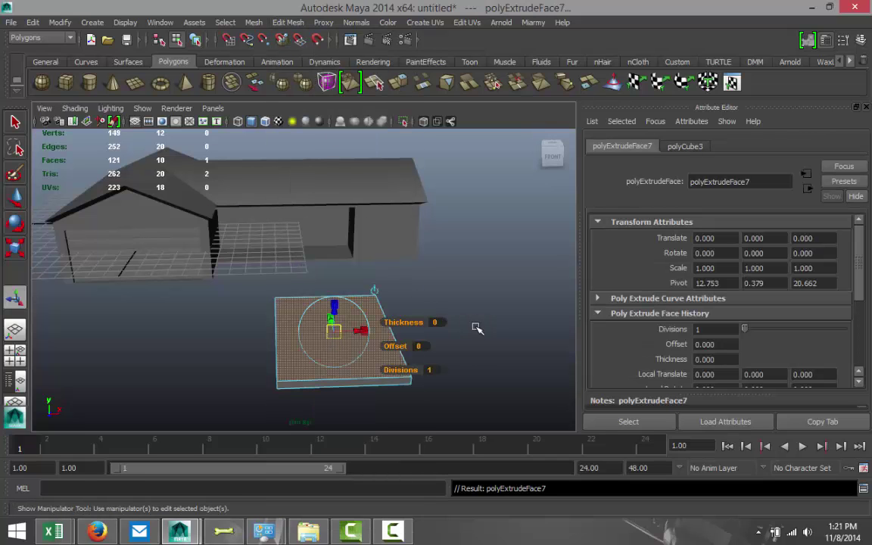
key(r)
drag(334, 331, 325, 333)
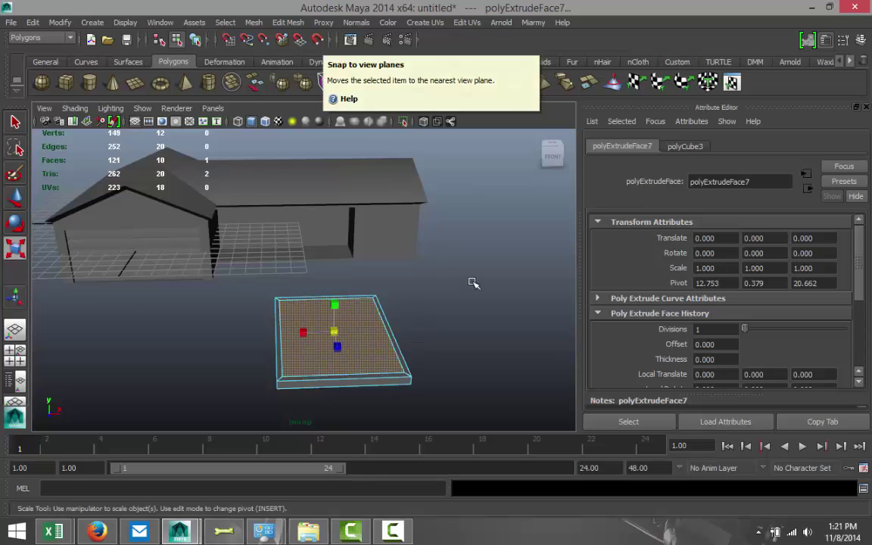
Step: Extrude the inset face down to Y 0.199, and extrude it again scaled slightly inward for a second border
key(ctrl+e)
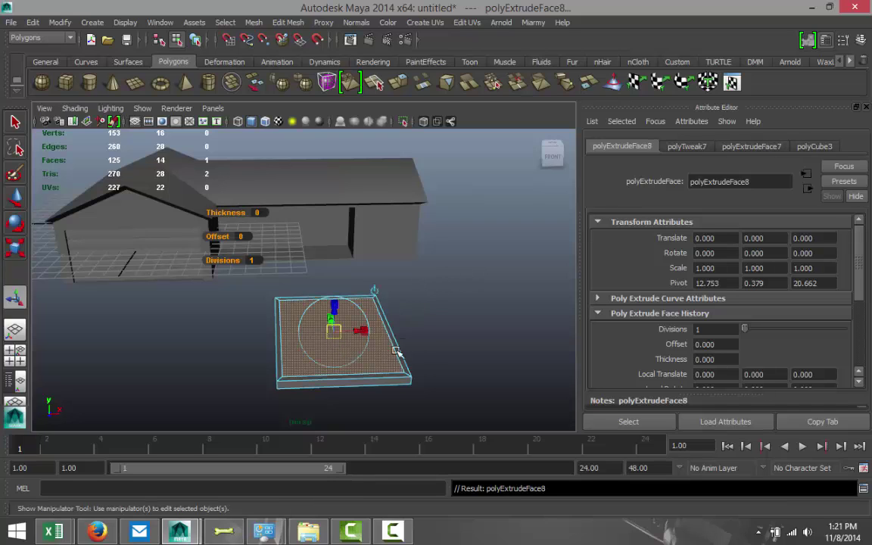
key(w)
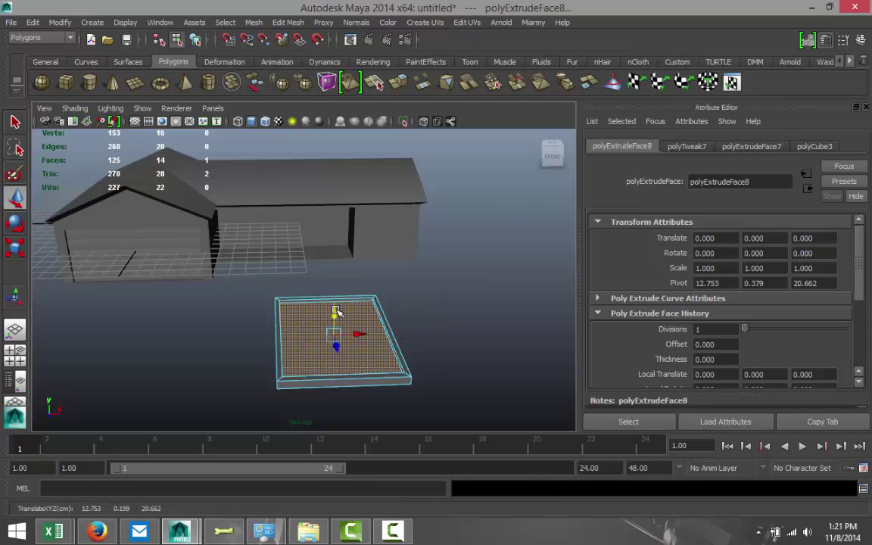
key(ctrl+e)
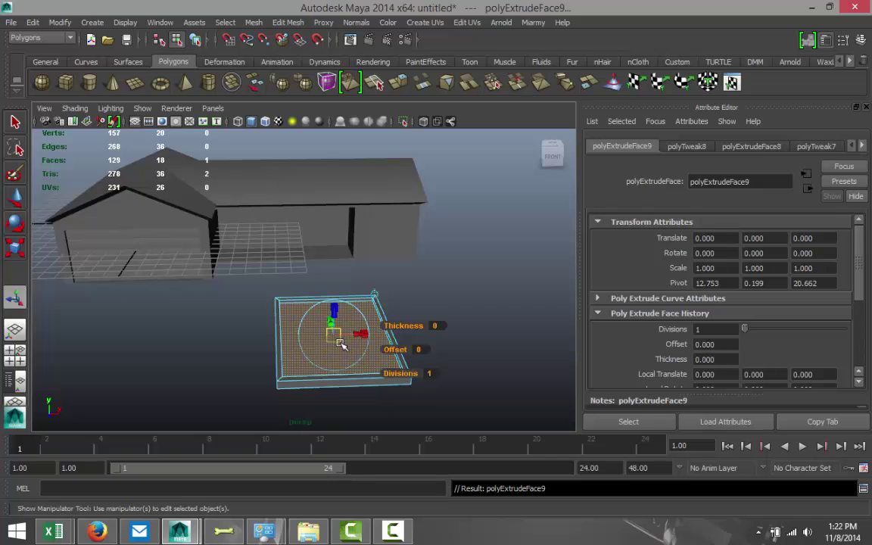
key(r)
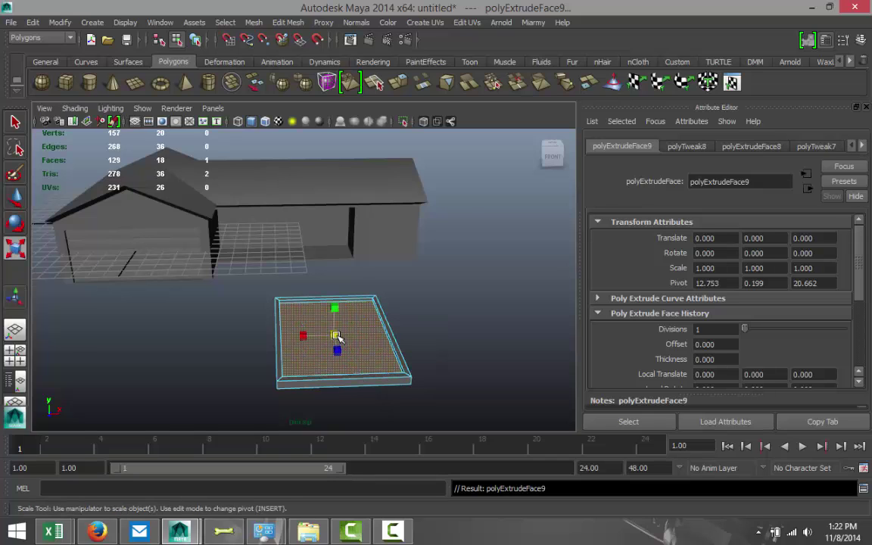
drag(337, 342, 332, 335)
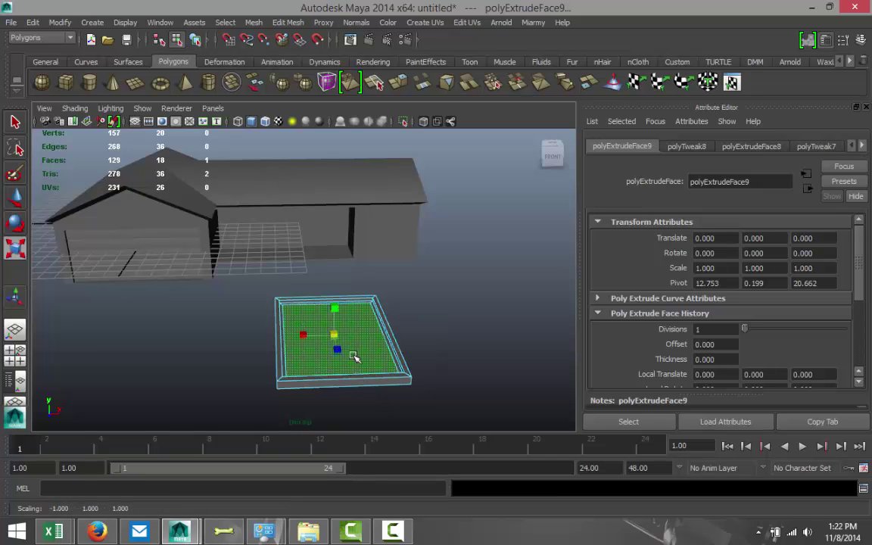
Step: Extrude the innermost face and lower it to Y 0.017 as a second recessed level of the window frame
key(ctrl+e)
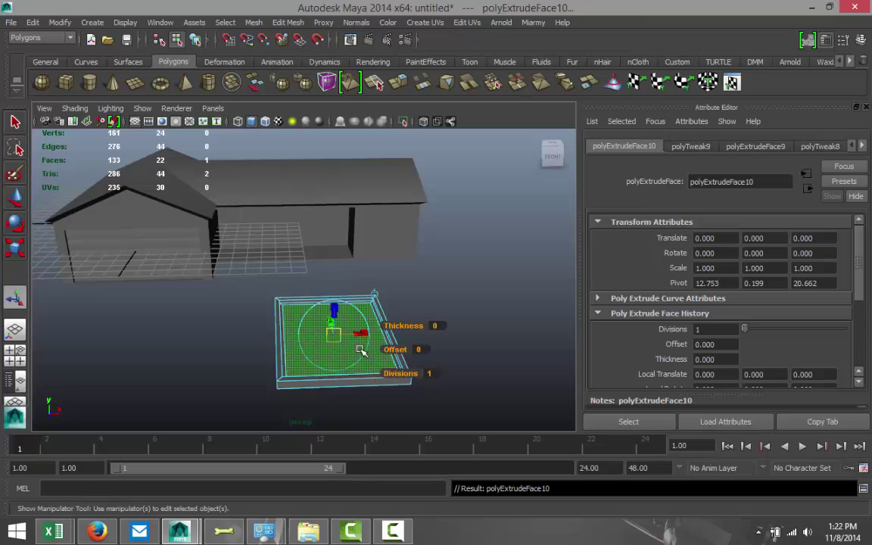
key(w)
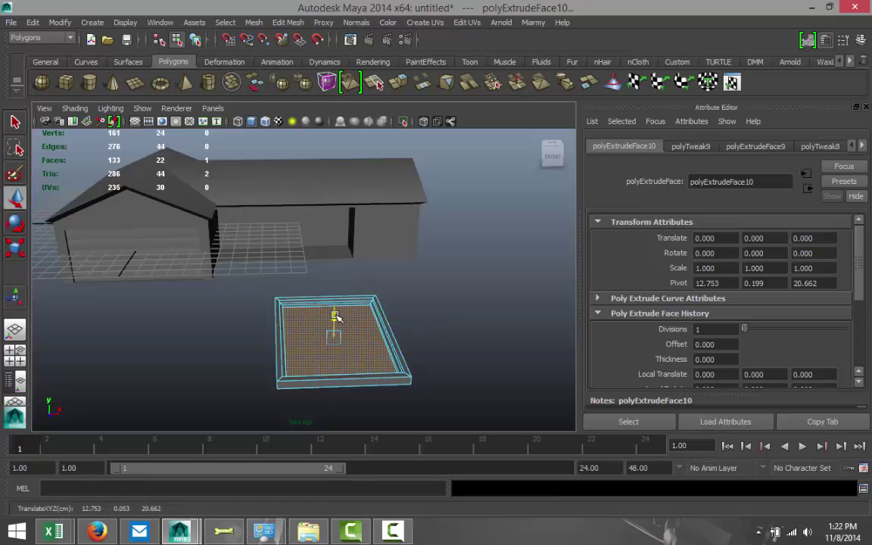
drag(337, 317, 338, 318)
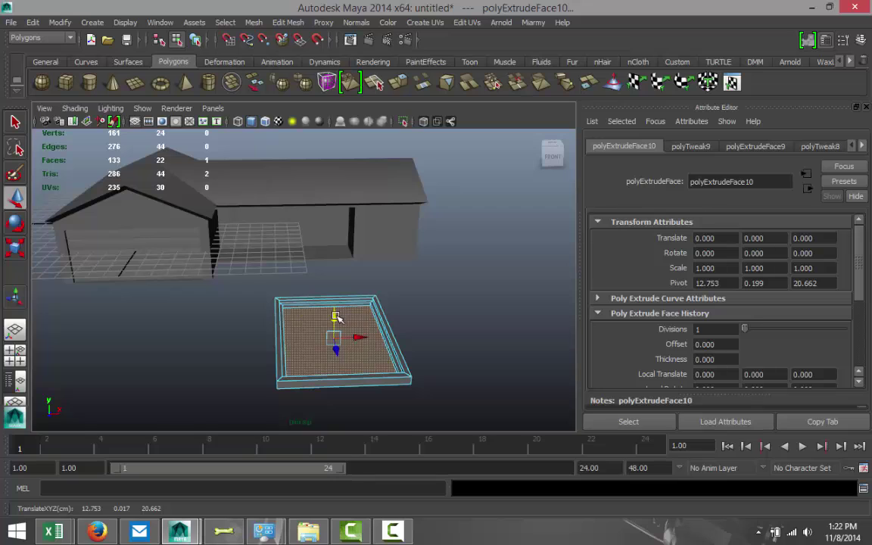
click(471, 304)
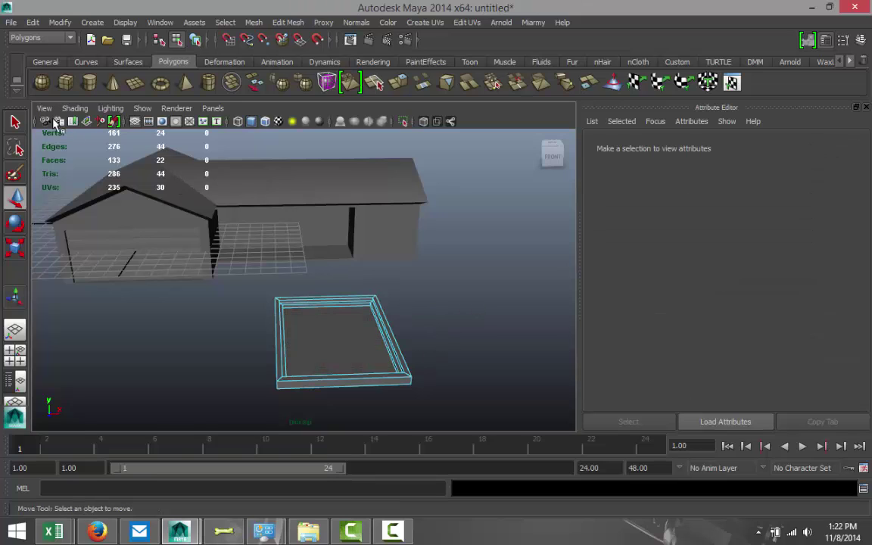
Step: Create a long thin polygon bar and place it lengthwise across the frame at Translate 12.841, 0.179, 20.638
click(67, 83)
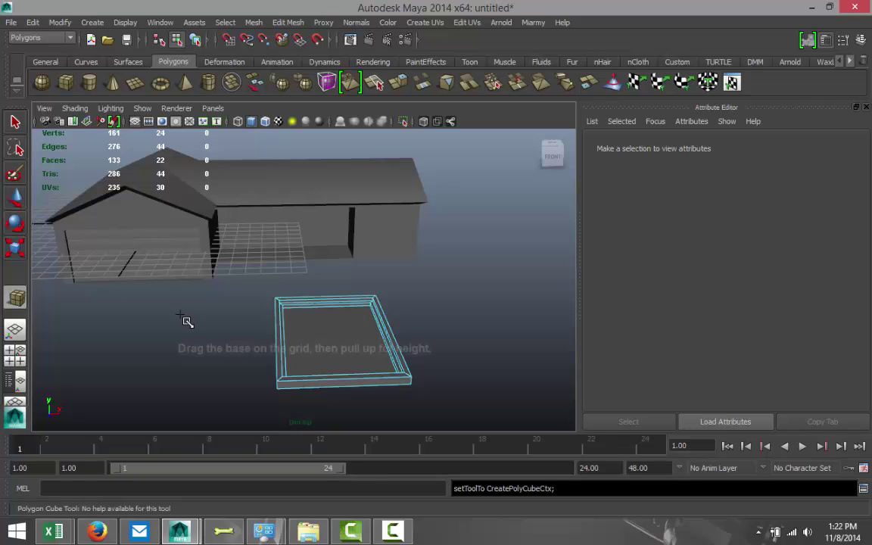
drag(169, 302, 97, 347)
drag(172, 338, 365, 358)
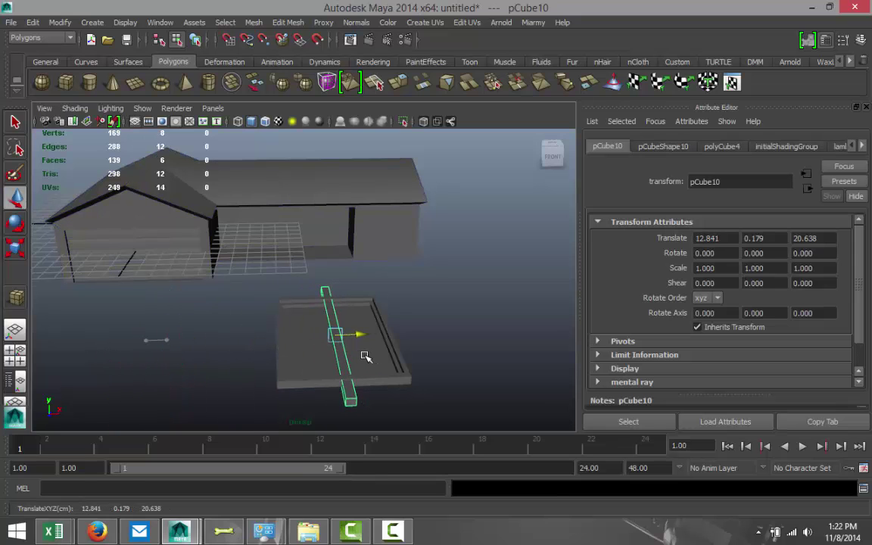
Step: Shorten the bar to Scale Z 0.733 in the top view and center it within the frame at Translate X 12.772
click(15, 356)
key(space)
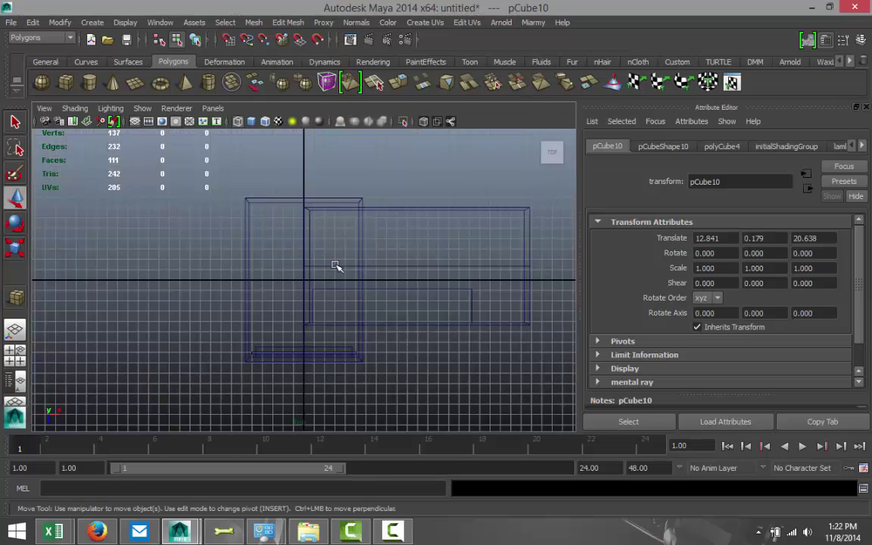
key(f)
scroll(378, 310, down, 2)
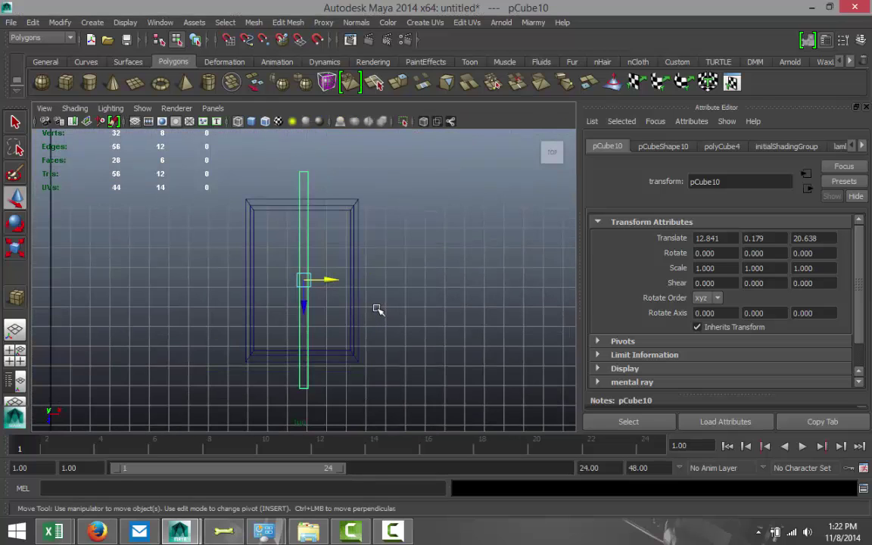
key(r)
drag(303, 310, 303, 301)
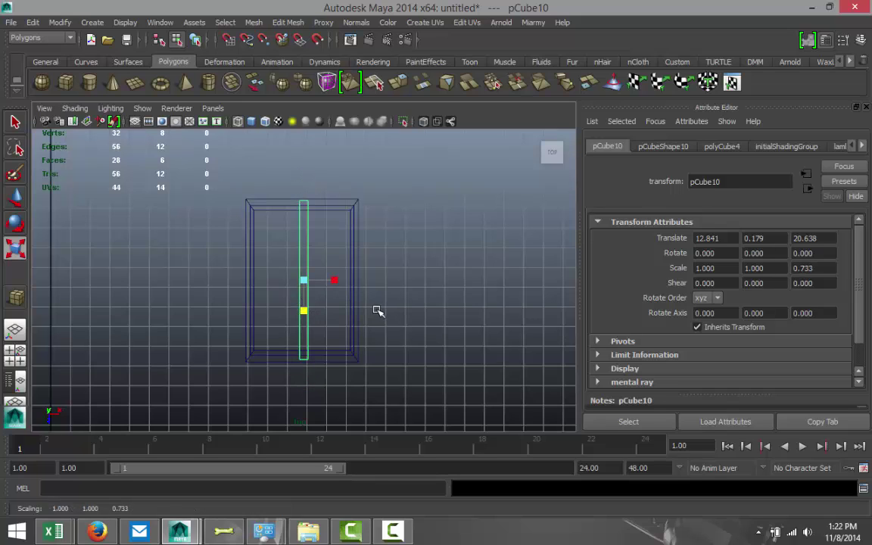
key(w)
drag(331, 282, 335, 285)
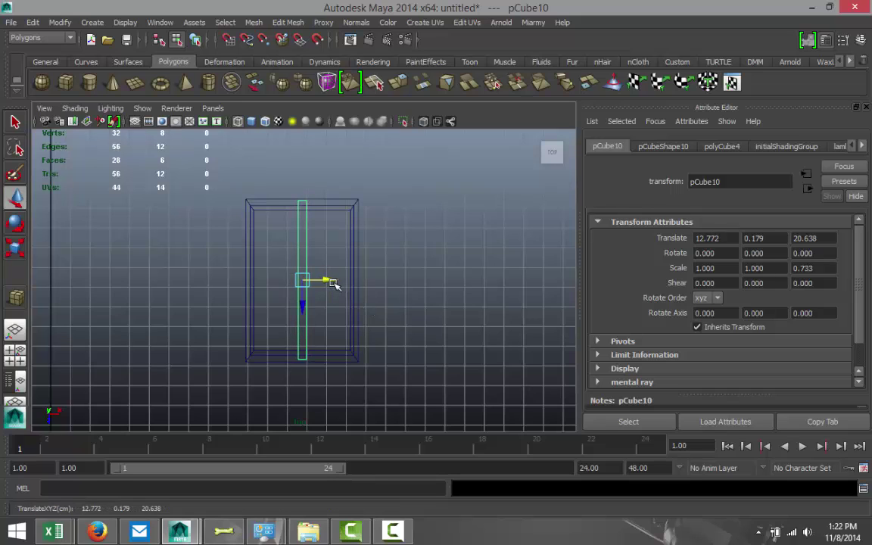
Step: Duplicate the bar, rotate the copy -90 degrees in Y, and shorten it to Scale Z 0.489 as the frame's crossbar
key(ctrl+d)
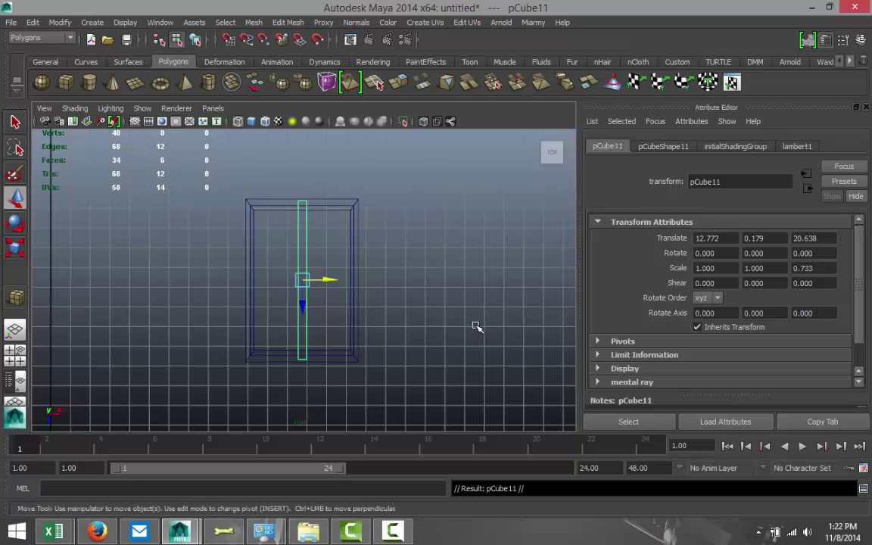
key(e)
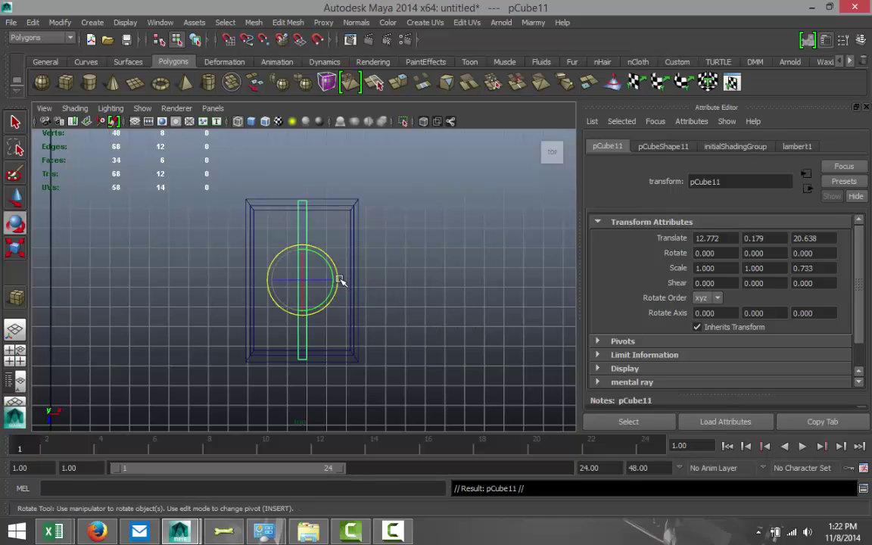
drag(340, 281, 303, 322)
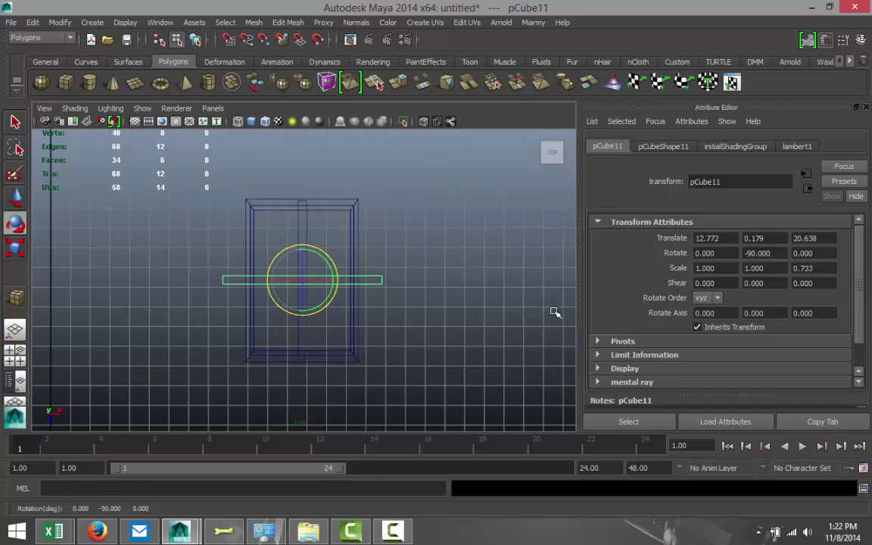
key(r)
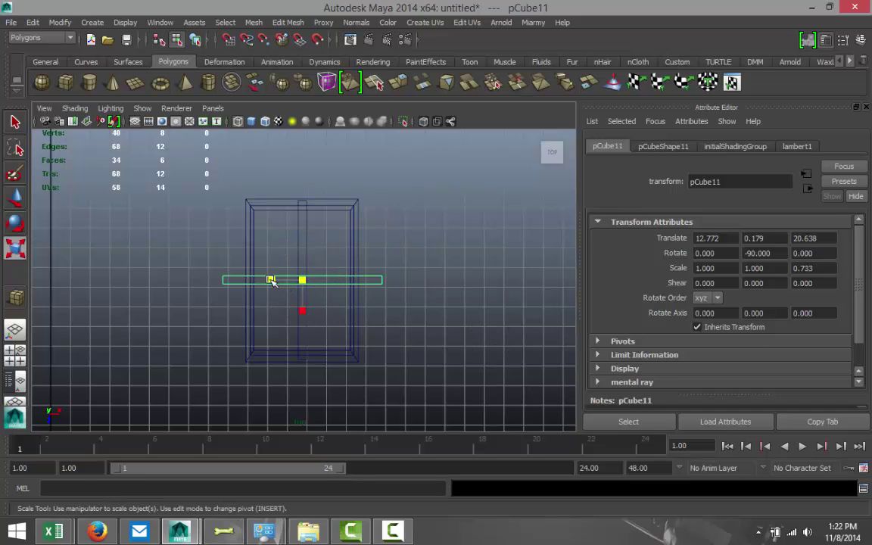
drag(272, 280, 280, 286)
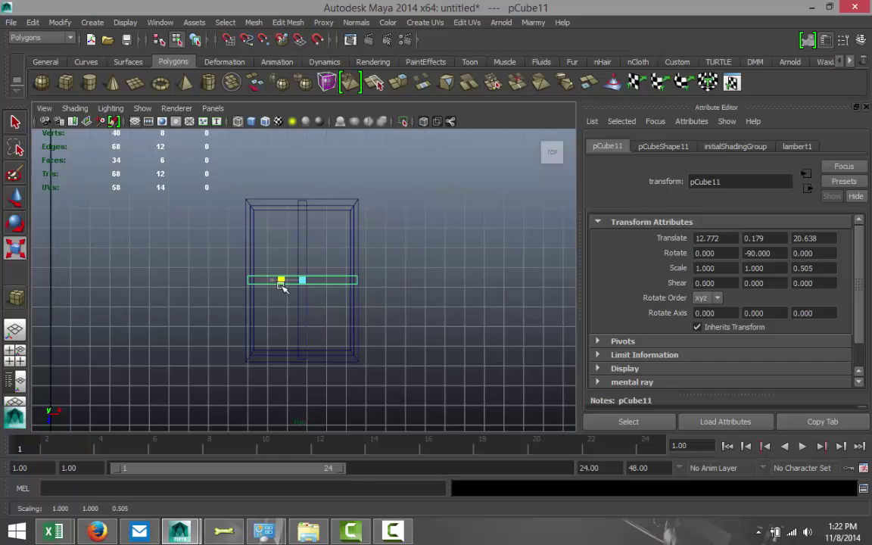
click(14, 350)
key(space)
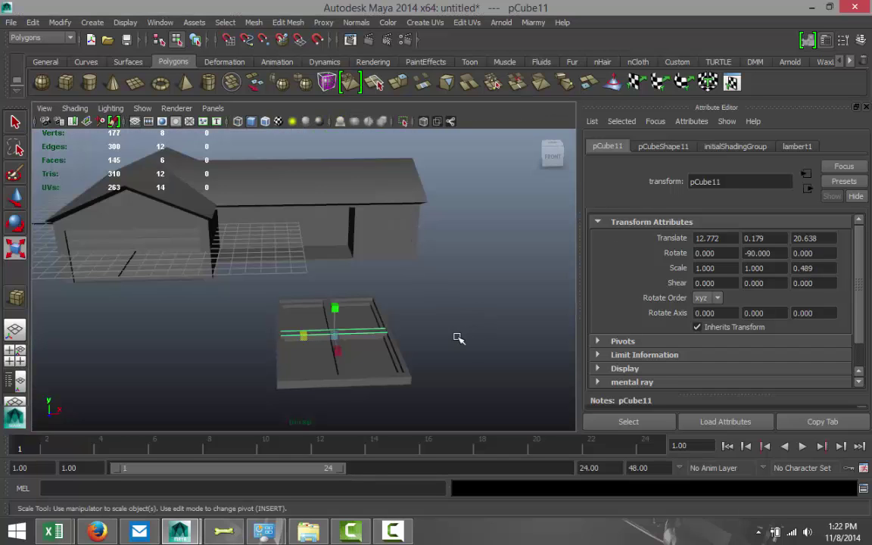
alt+drag(459, 338, 461, 358)
click(492, 230)
key(r)
scroll(316, 369, down, 2)
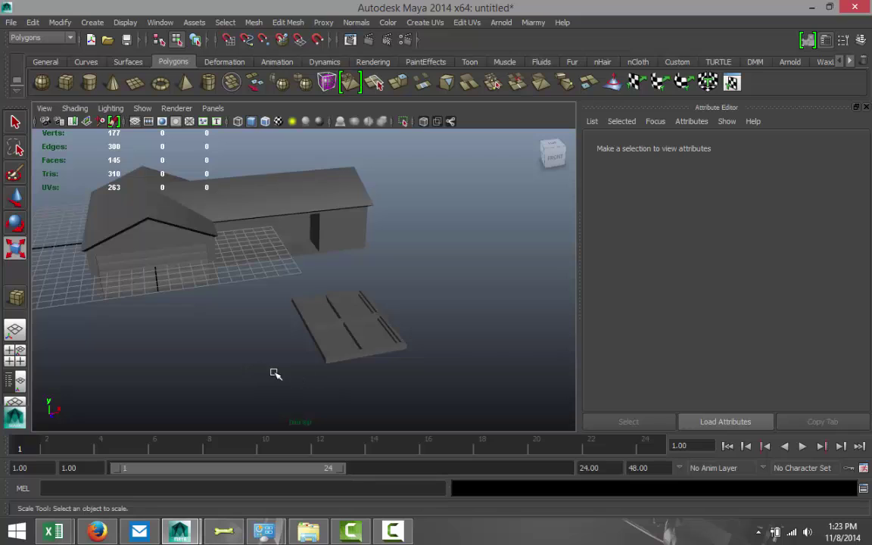
Step: Create a long thin polygon slat beside the window frame and narrow it to Scale X 0.396
alt+drag(246, 343, 216, 335)
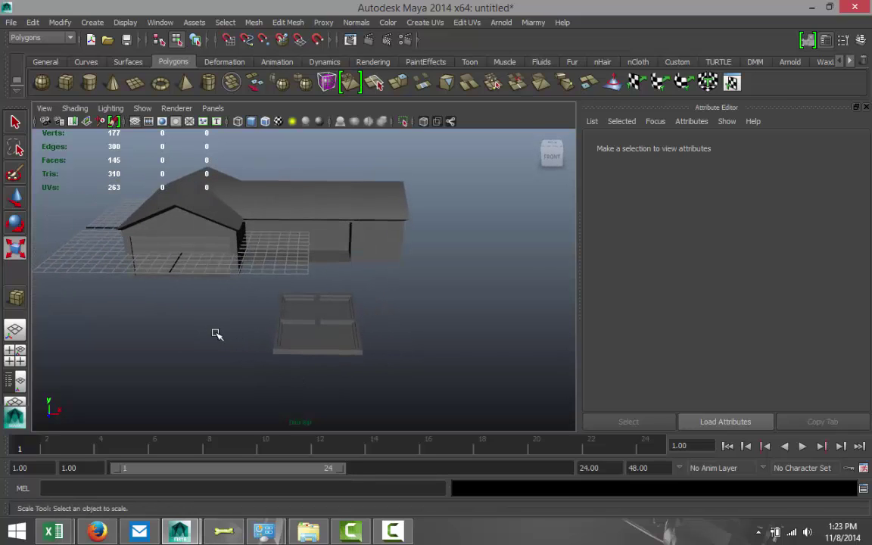
click(66, 82)
drag(210, 301, 221, 326)
key(r)
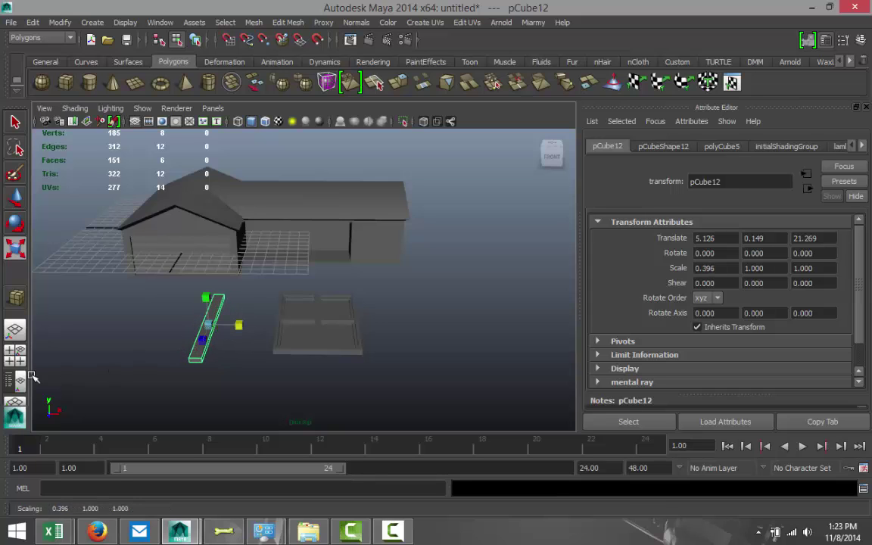
Step: Place the slat against the frame's side at Translate 9.344, 0.149, 20.681 in the top view and shorten it to Scale Z 0.950
click(14, 350)
key(space)
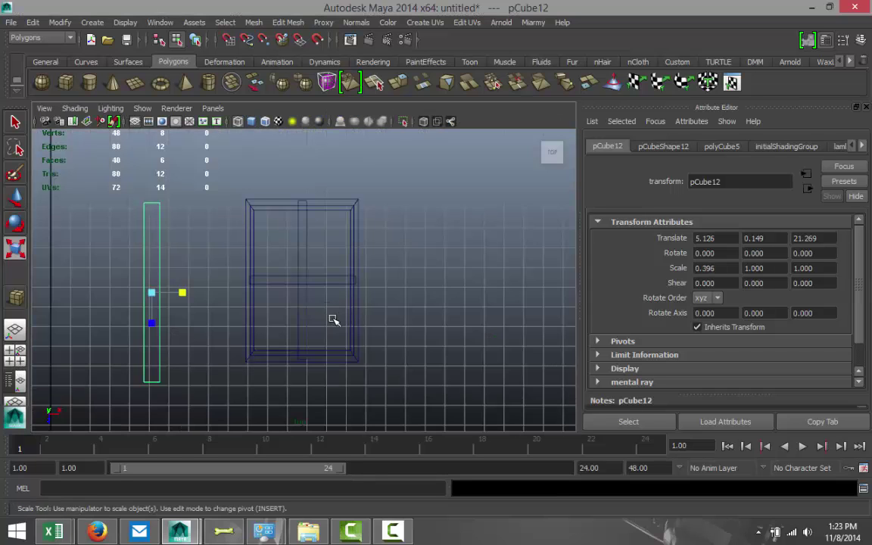
key(w)
drag(178, 293, 235, 312)
key(r)
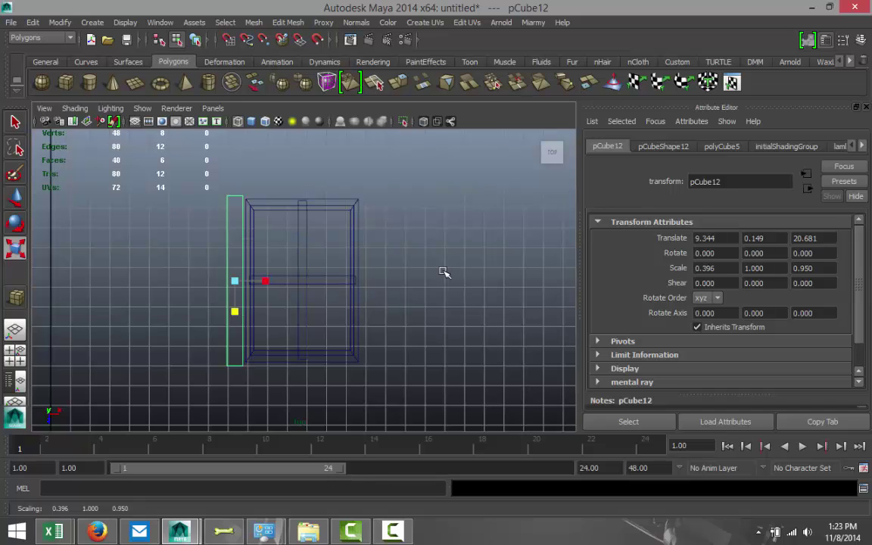
Step: Duplicate the slat twice at equal spacing away from the frame, at Translate X 8.410 and 7.477
key(ctrl+d)
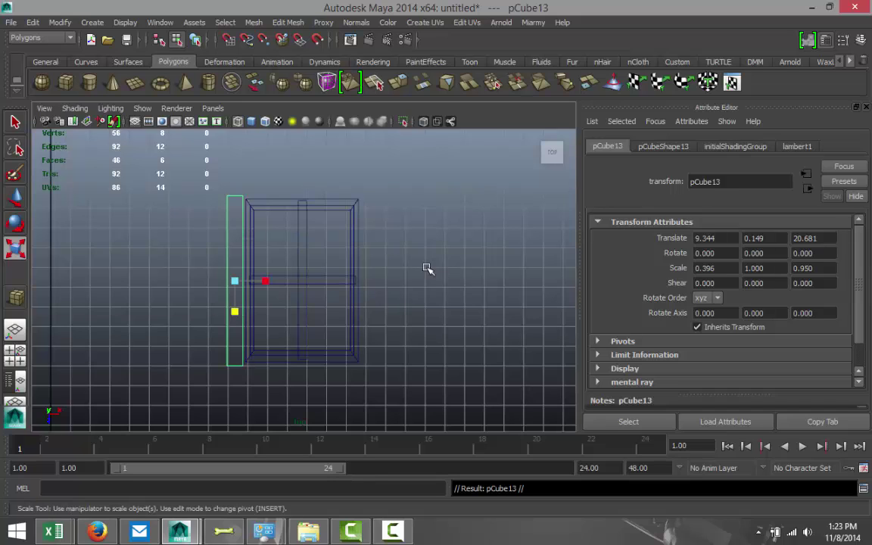
key(w)
drag(259, 281, 244, 282)
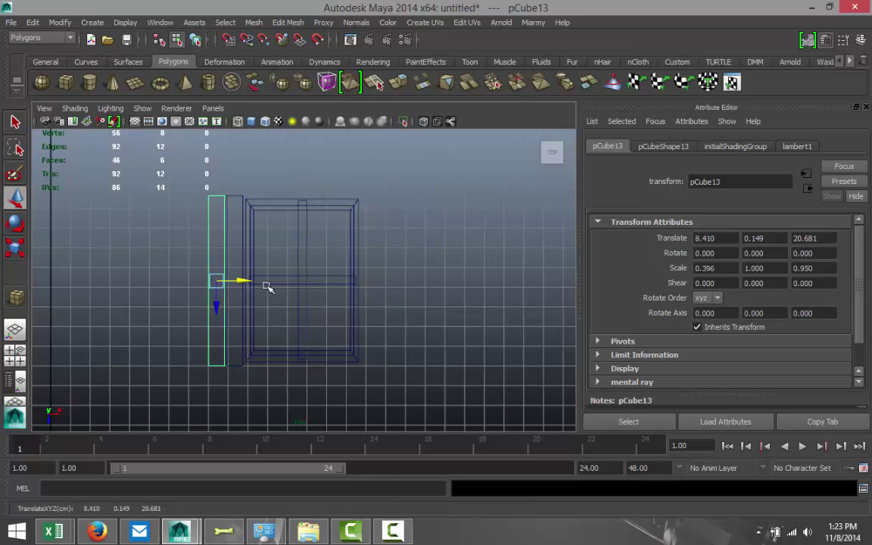
key(shift+d)
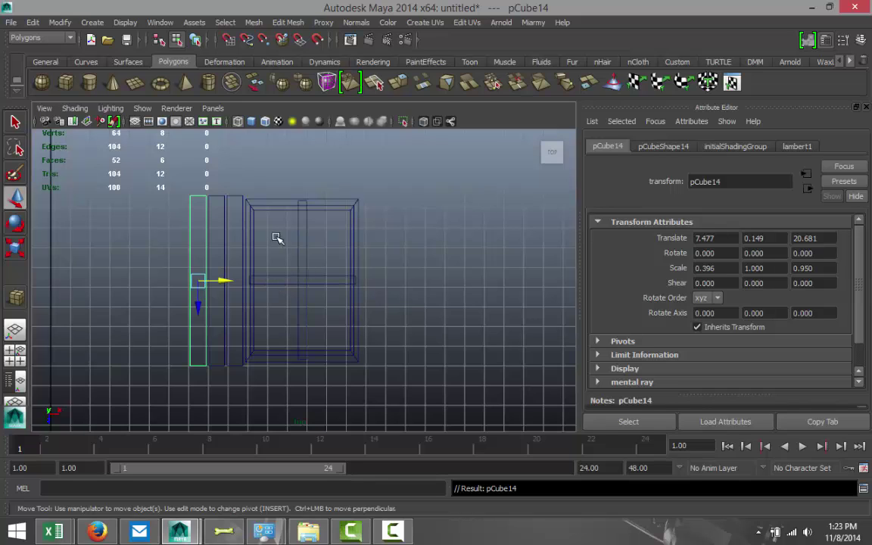
Step: Select the three slats as objects and combine them into one shutter mesh
shift+click(224, 196)
shift+click(235, 196)
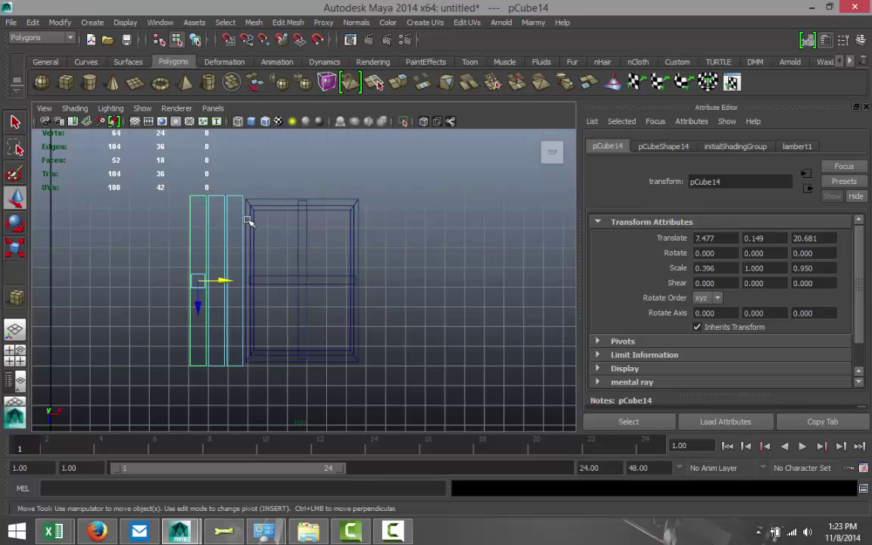
right_click(220, 194)
right_drag(220, 195, 271, 177)
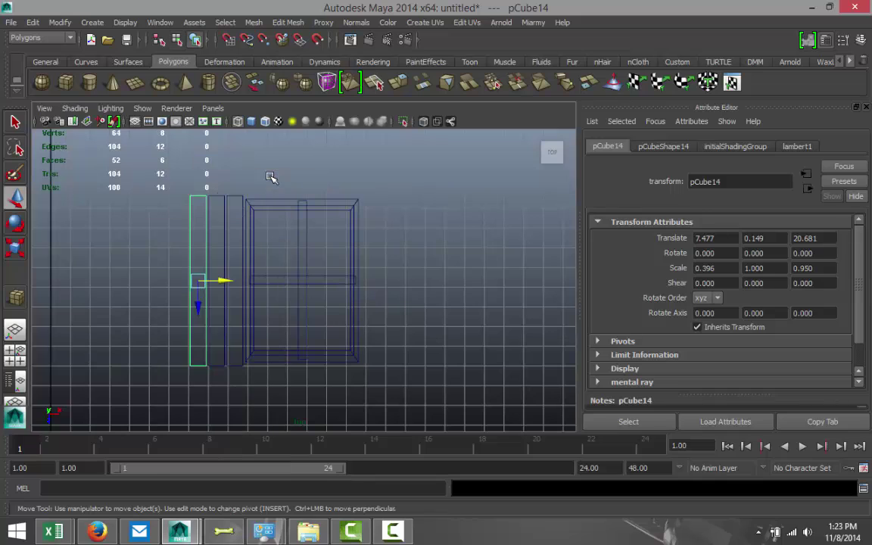
shift+click(224, 197)
shift+click(235, 196)
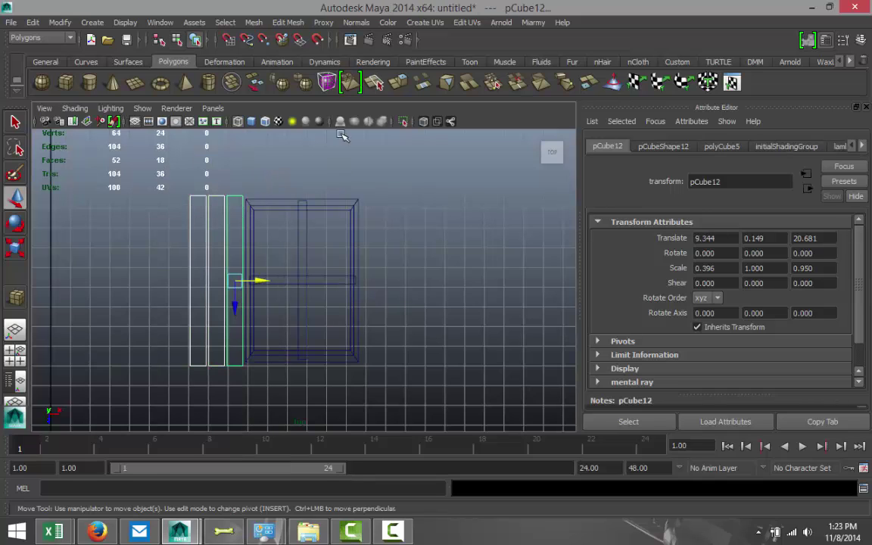
click(253, 22)
click(284, 41)
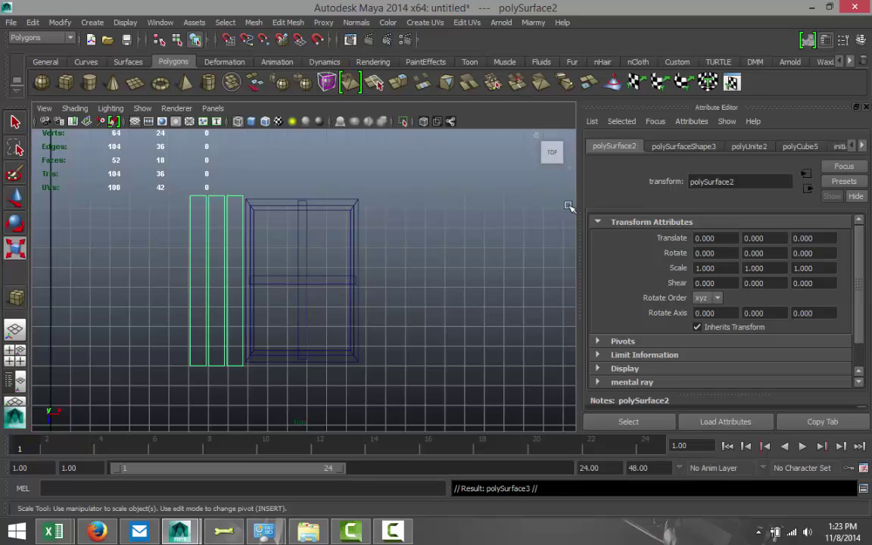
Step: Duplicate the shutter, center the copy's pivot, and move it to the frame's opposite side at Translate X 8.677
key(ctrl+d)
key(w)
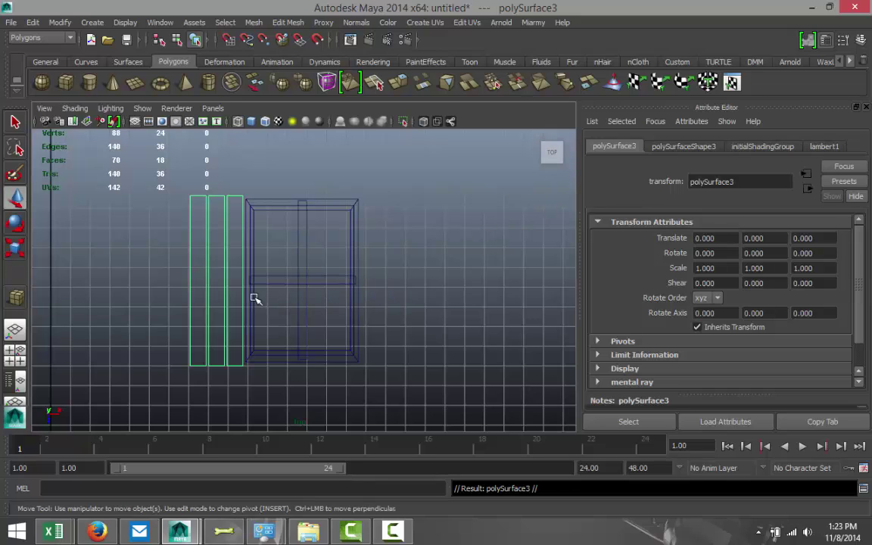
click(60, 21)
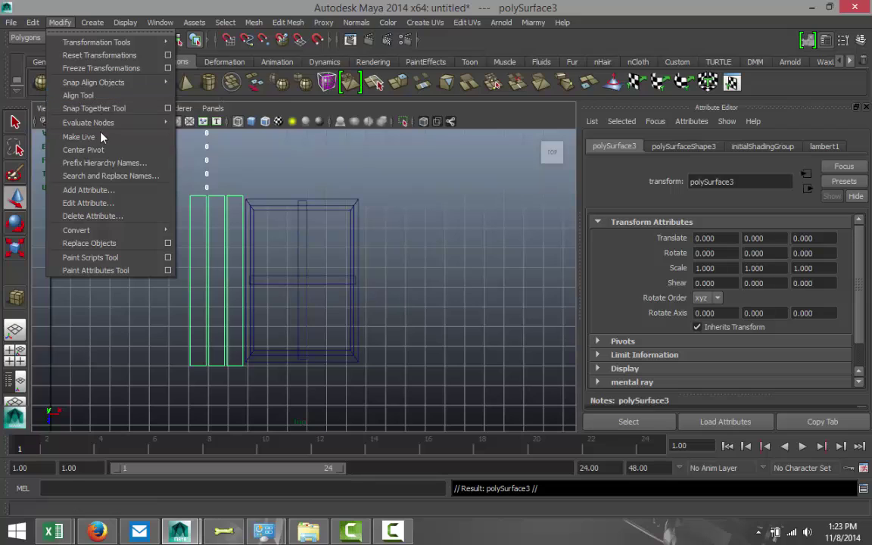
click(93, 150)
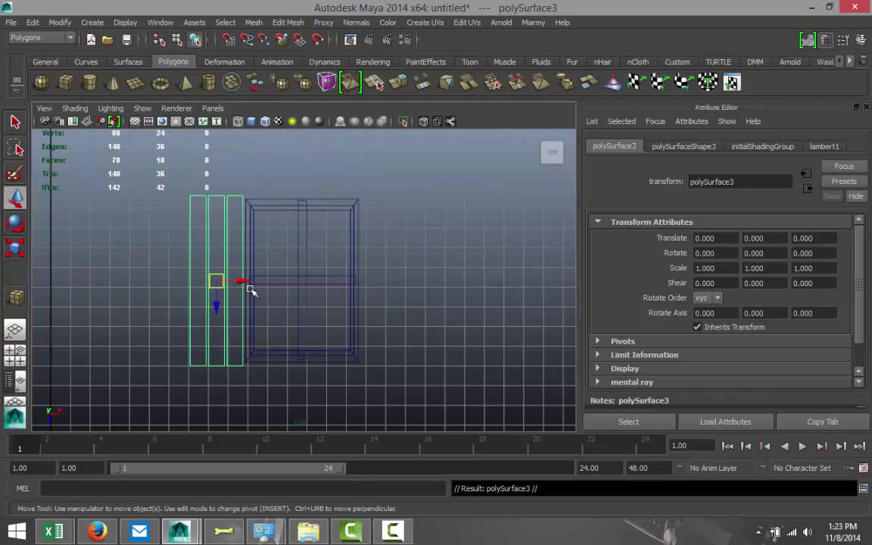
drag(243, 283, 416, 310)
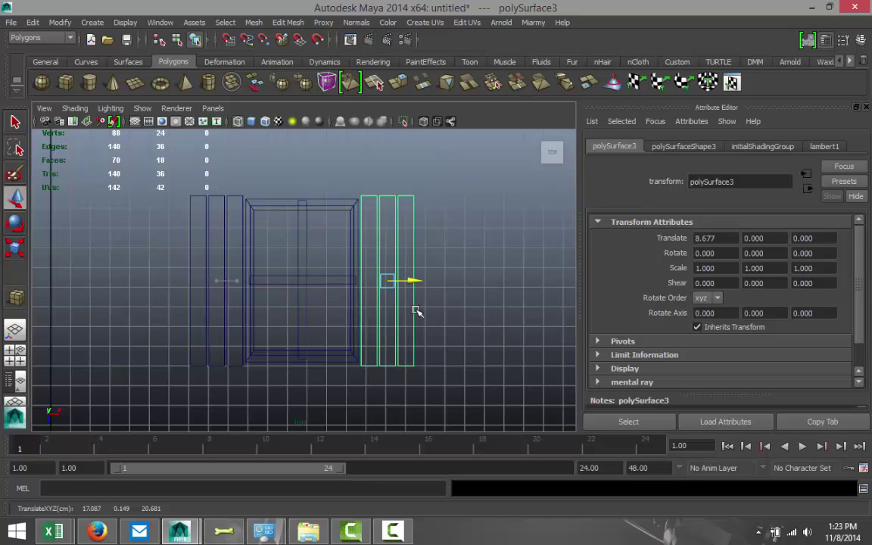
Step: Combine the window frame, crossbars and both shutters into a single mesh and center its pivot
drag(129, 159, 441, 362)
click(254, 22)
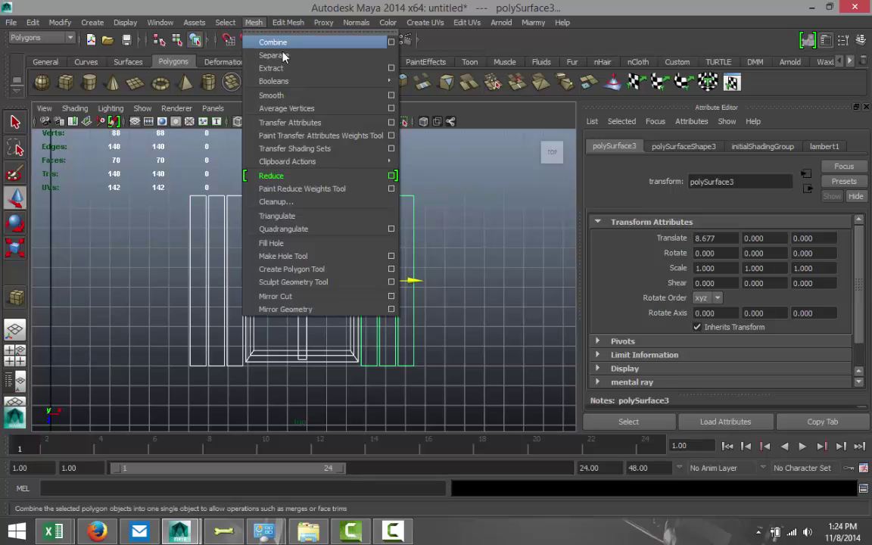
click(277, 39)
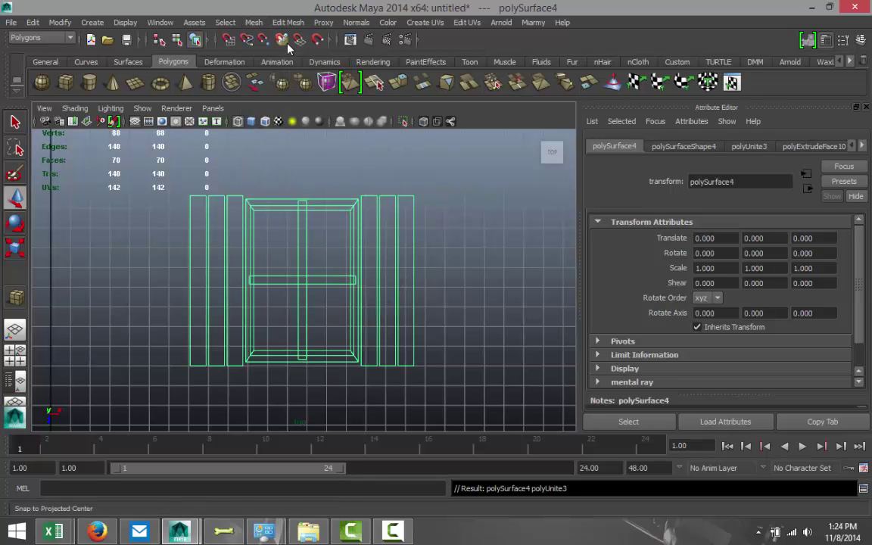
click(16, 355)
key(space)
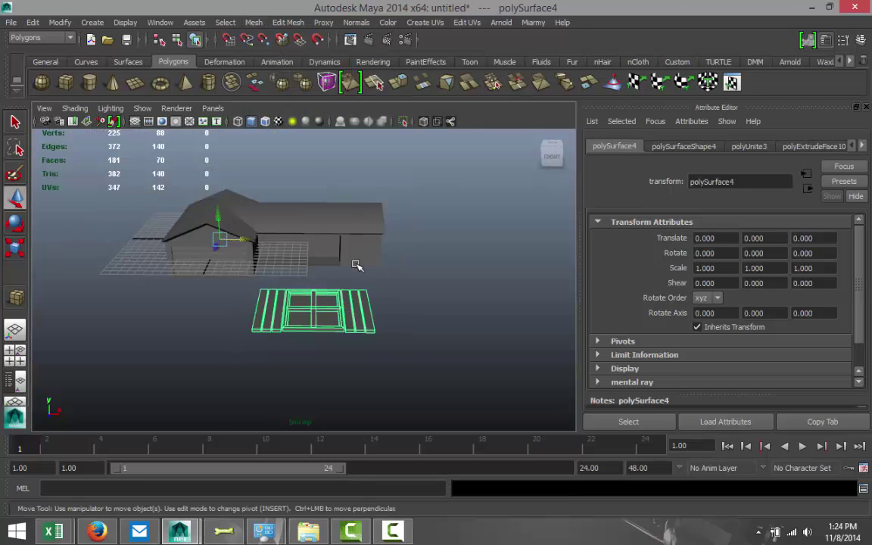
alt+drag(430, 294, 415, 276)
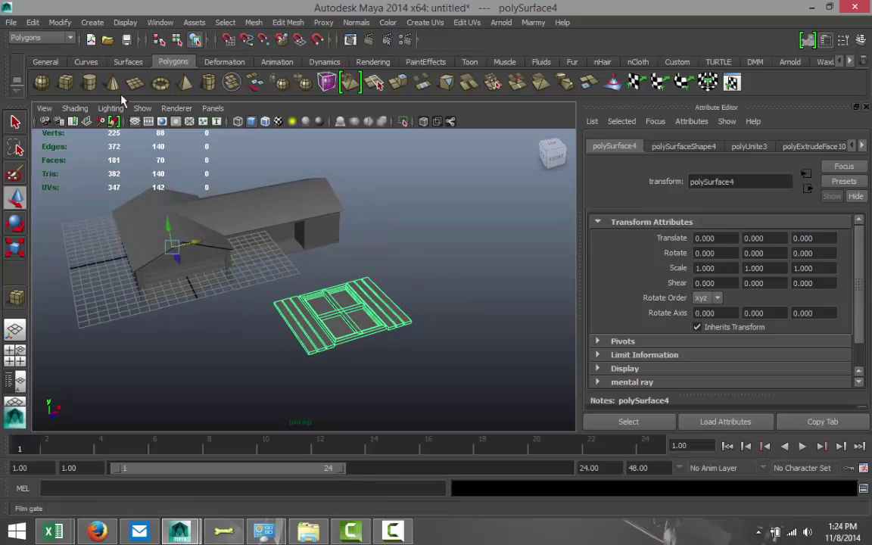
click(59, 22)
click(84, 150)
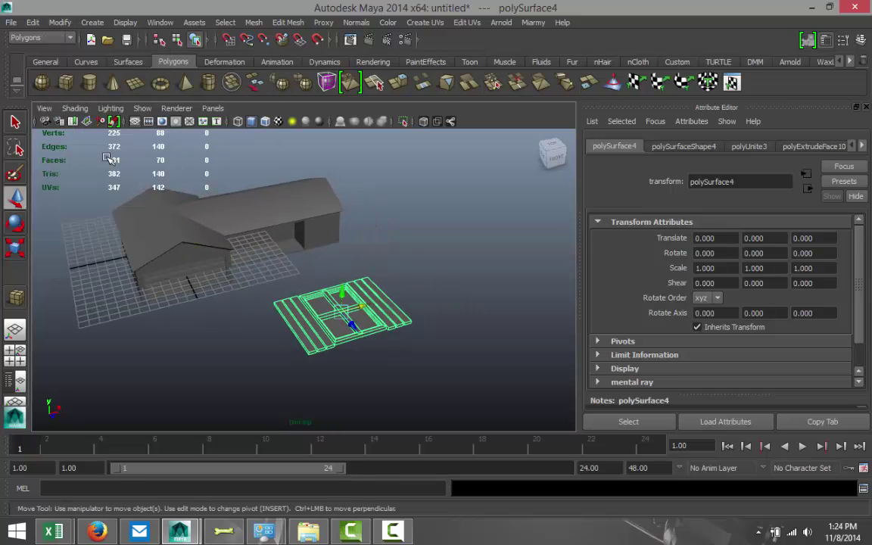
Step: Stand the combined window upright by setting its Rotate X to 90
key(e)
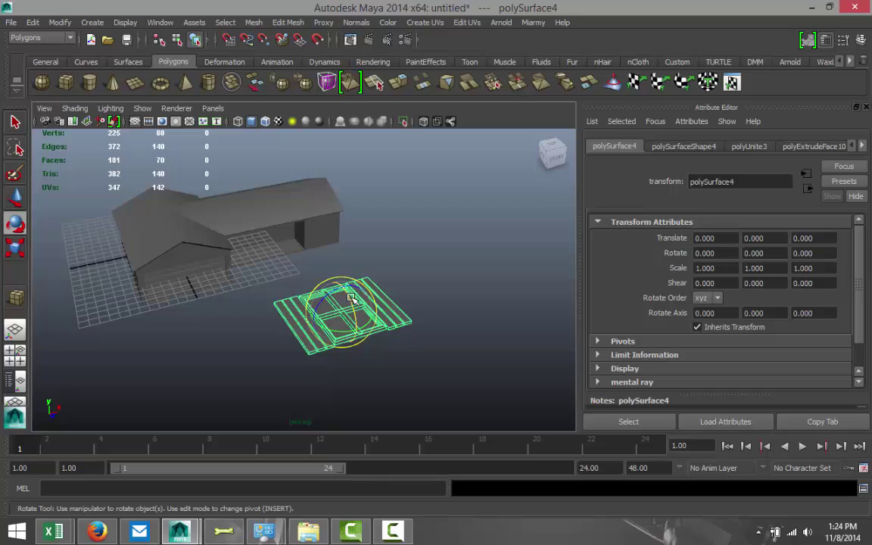
drag(348, 302, 356, 336)
double_click(735, 252)
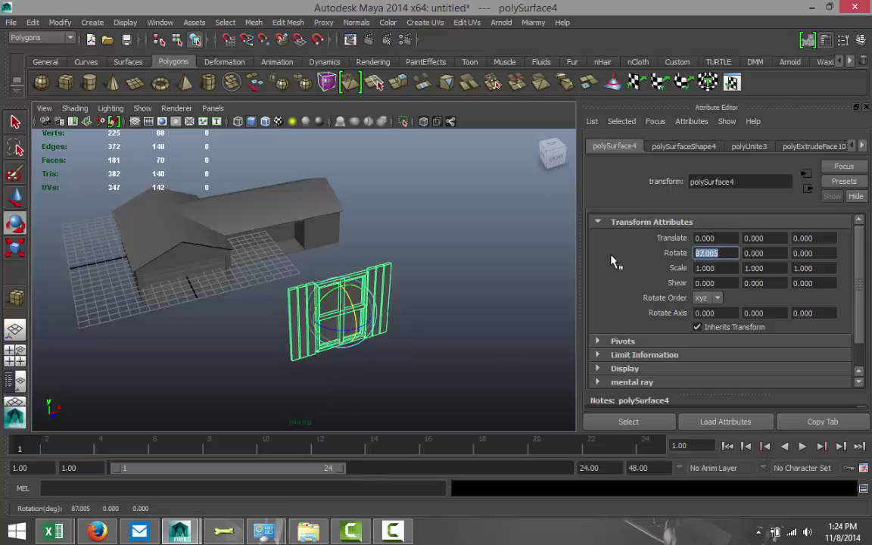
text(90)
key(Return)
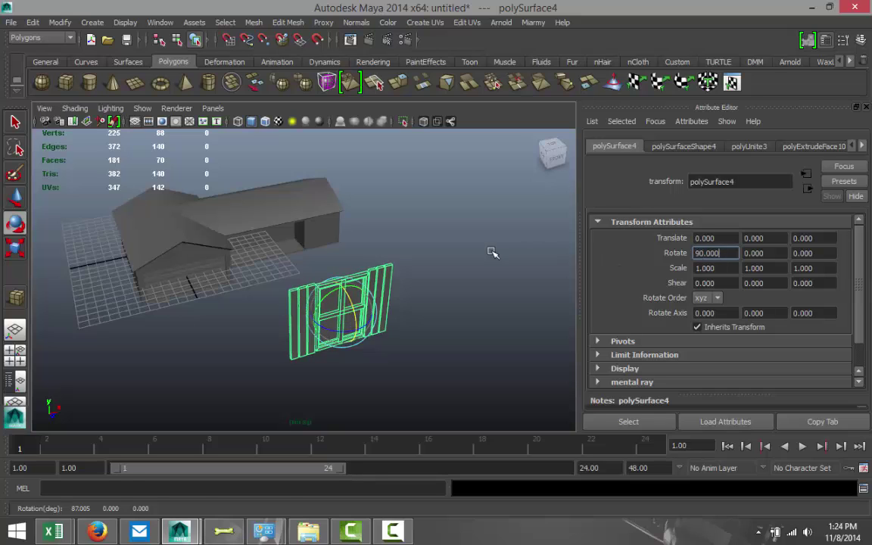
Step: Move the window toward the house's front wall at Translate Z -17.284 and scale it uniformly to 0.264
alt+drag(123, 358, 228, 358)
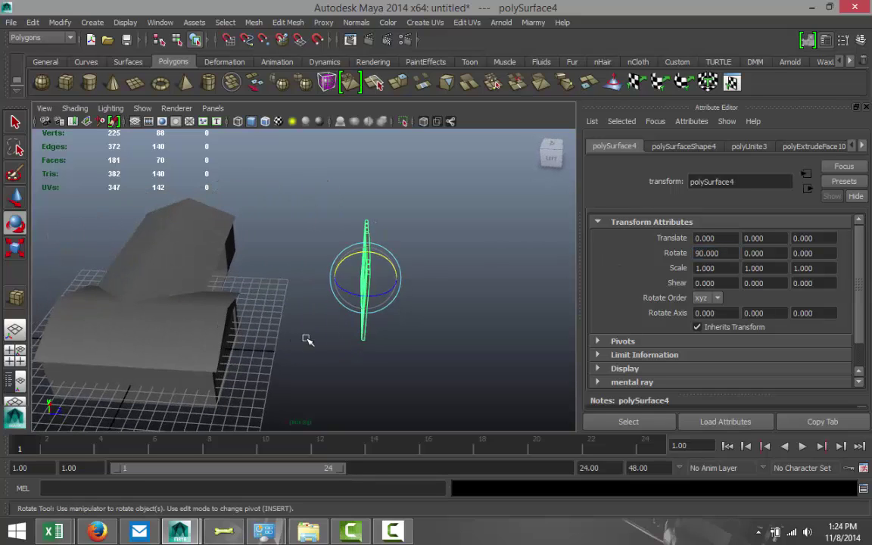
key(w)
drag(395, 281, 244, 279)
alt+drag(335, 346, 232, 323)
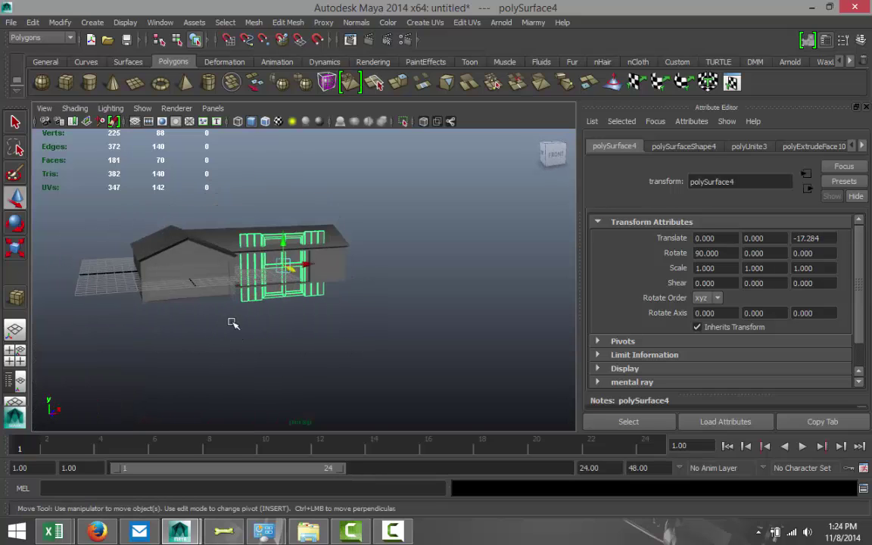
key(r)
drag(288, 266, 246, 270)
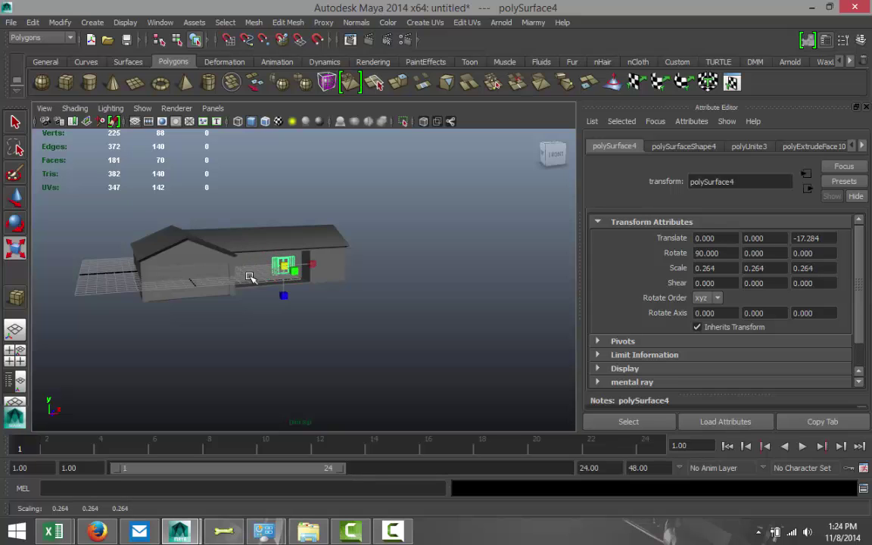
Step: Move the window onto the wall section beyond the recess, at Translate X 6.255 and Z -16.159
key(f)
scroll(289, 328, down, 8)
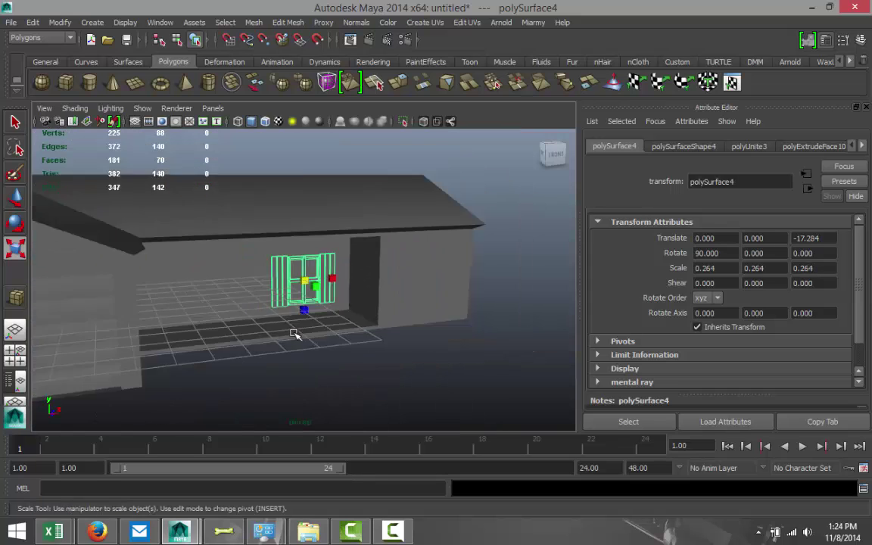
scroll(372, 361, up, 4)
alt+drag(443, 384, 411, 361)
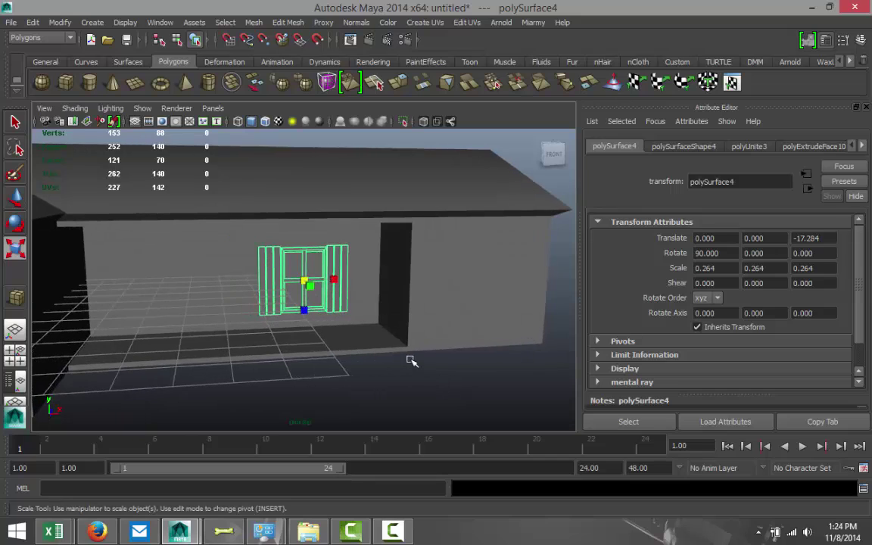
key(w)
drag(327, 280, 493, 296)
alt+drag(472, 386, 441, 376)
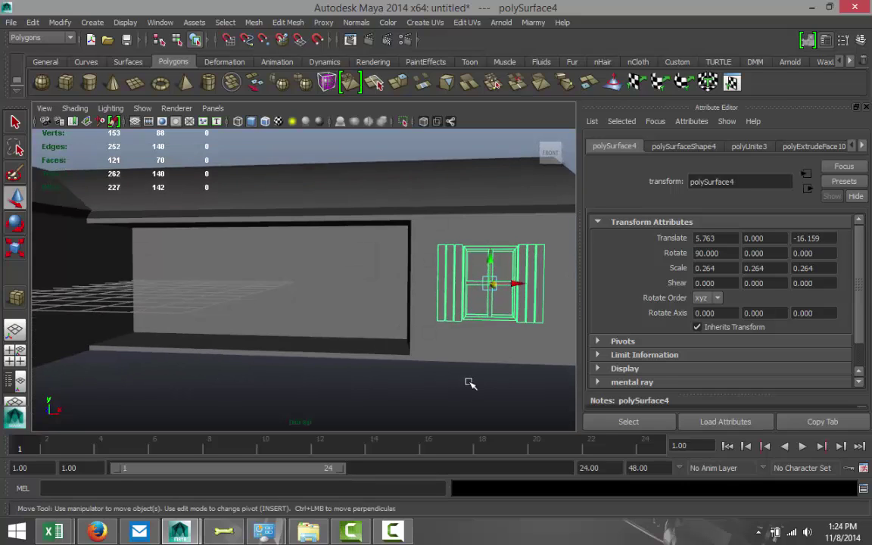
alt+middle_drag(470, 383, 338, 404)
drag(381, 308, 396, 312)
Step: Center the window on its wall section in the front view at Translate X 6.065
click(14, 350)
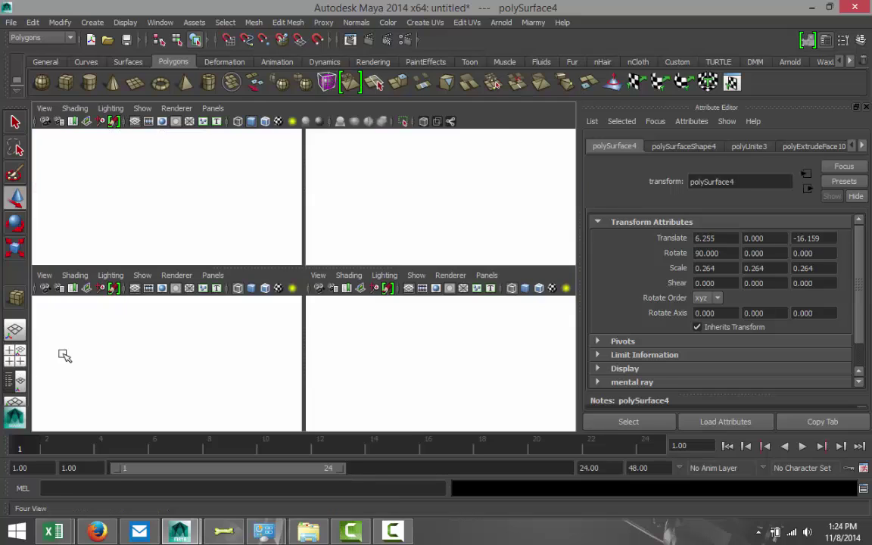
key(space)
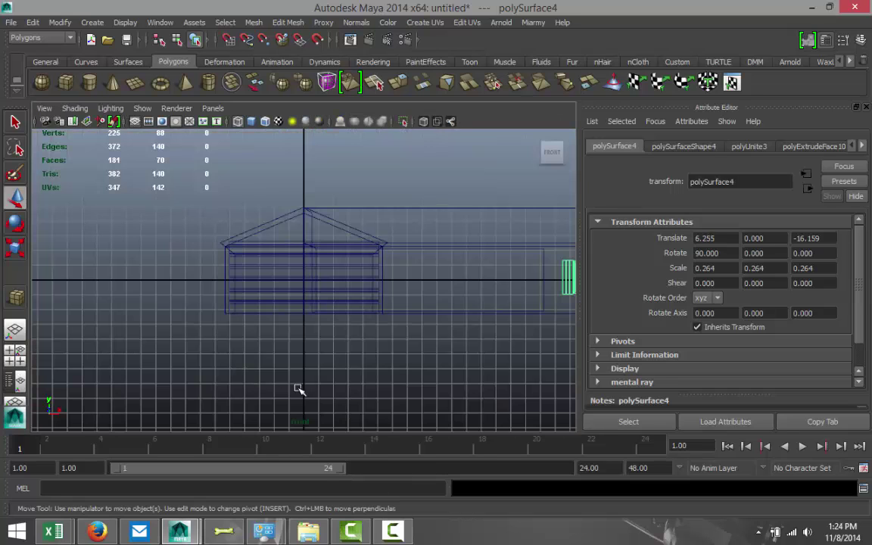
key(5)
scroll(372, 389, down, 2)
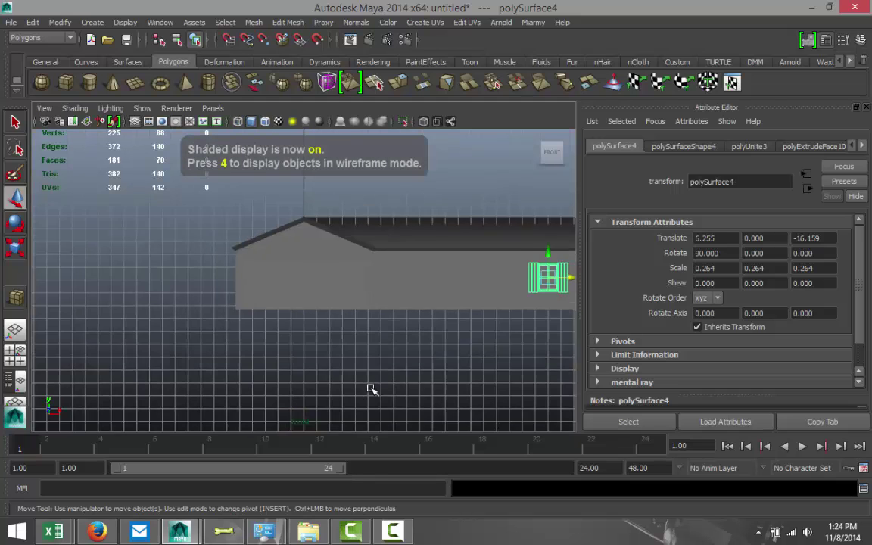
alt+middle_drag(380, 389, 304, 399)
scroll(350, 399, up, 3)
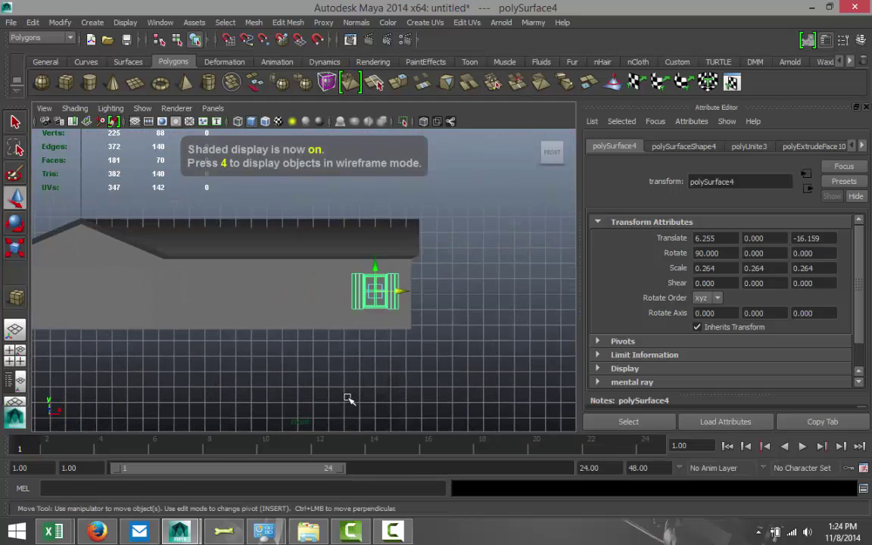
key(4)
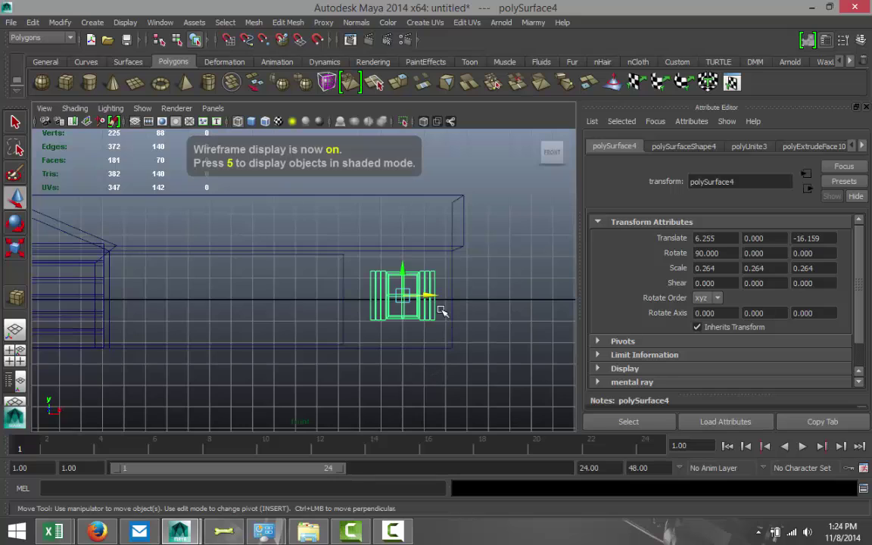
drag(434, 296, 429, 296)
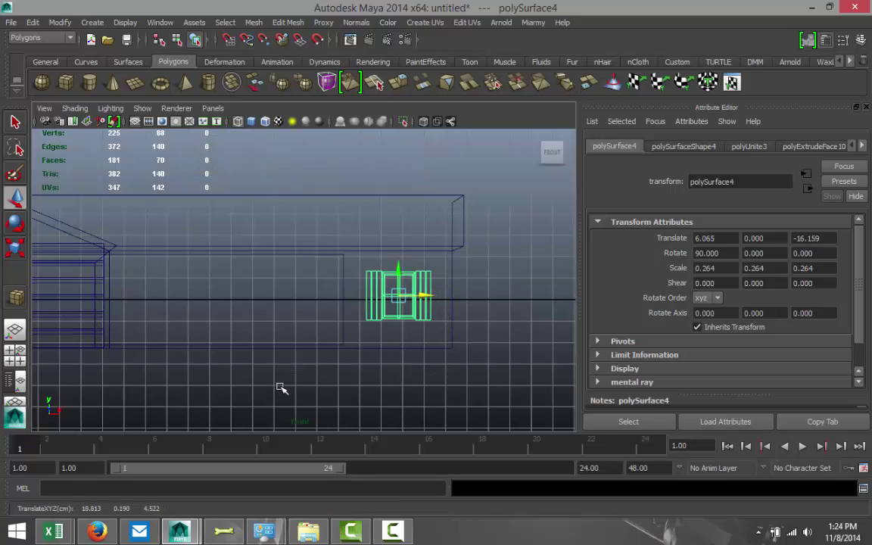
Step: Duplicate the window twice, placing the copies side by side along the recessed wall at Translate X -5.437 and -1.910
key(ctrl+d)
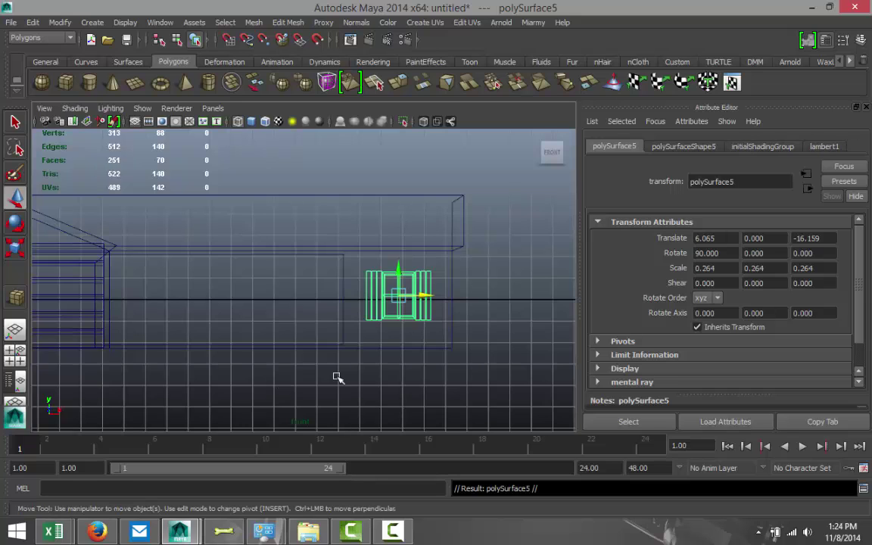
drag(432, 295, 187, 311)
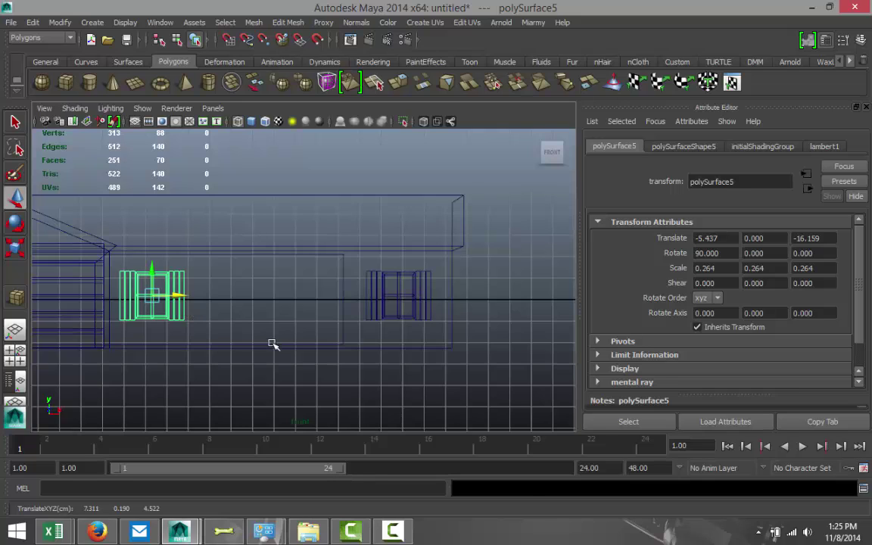
key(ctrl+d)
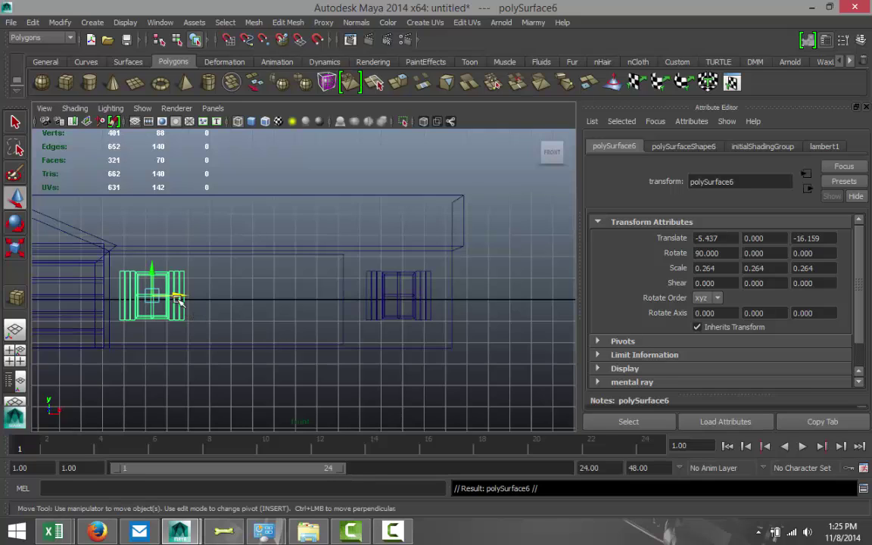
drag(184, 297, 257, 310)
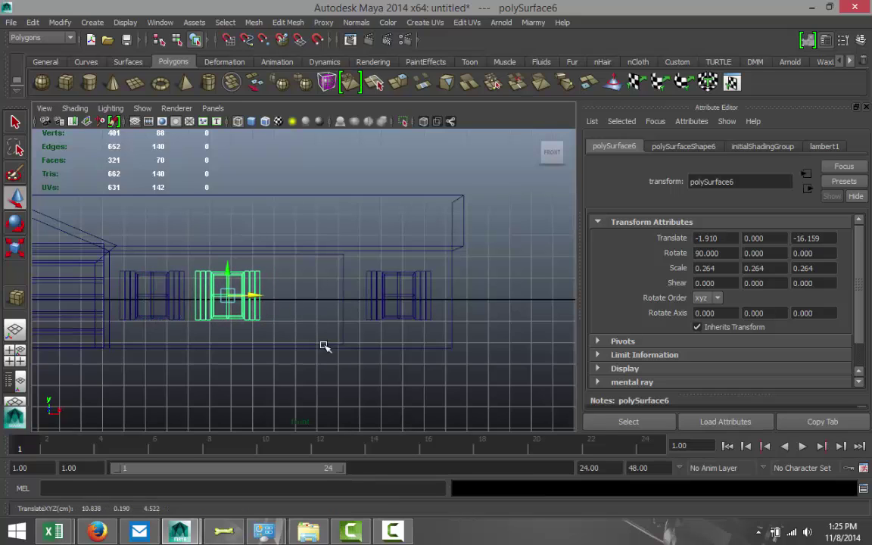
Step: Select both duplicated windows and push them back together onto the recessed wall at Translate Z -19.180
click(15, 328)
key(space)
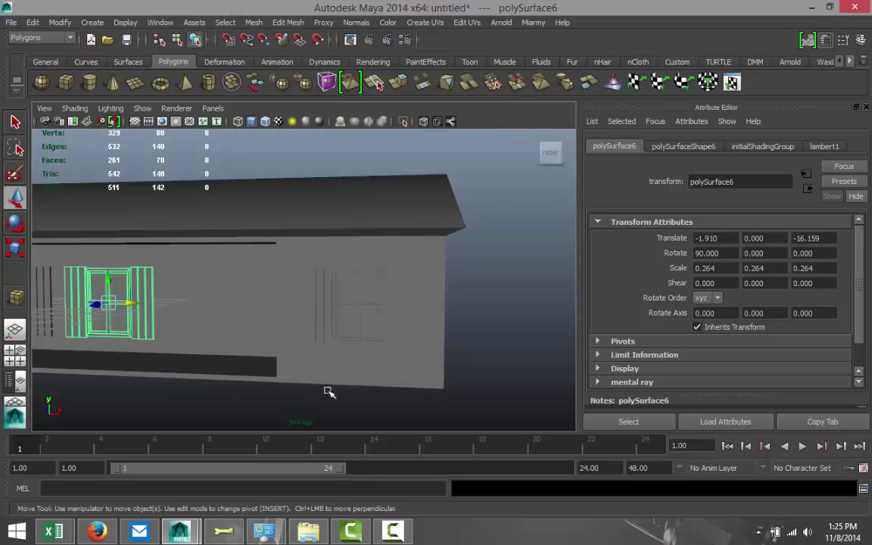
scroll(331, 395, down, 2)
alt+drag(328, 398, 249, 399)
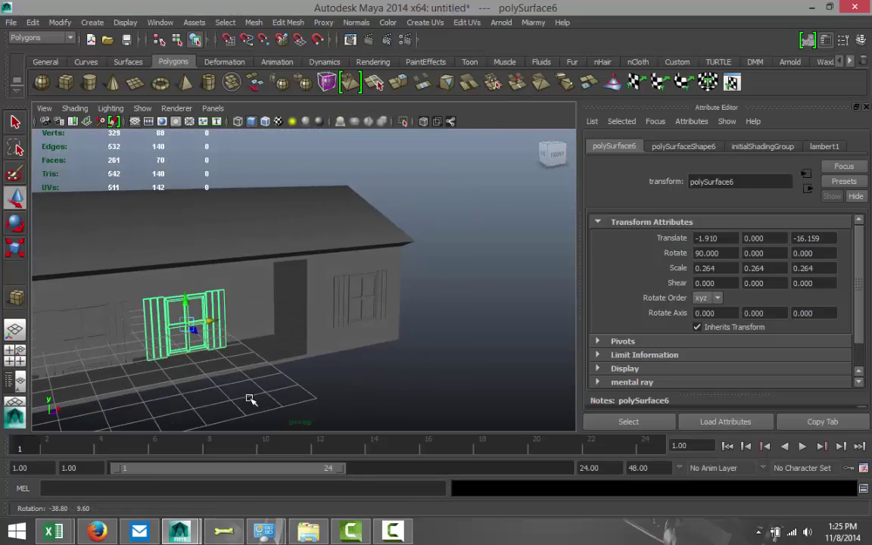
click(97, 314)
drag(87, 345, 74, 331)
key(ctrl+z)
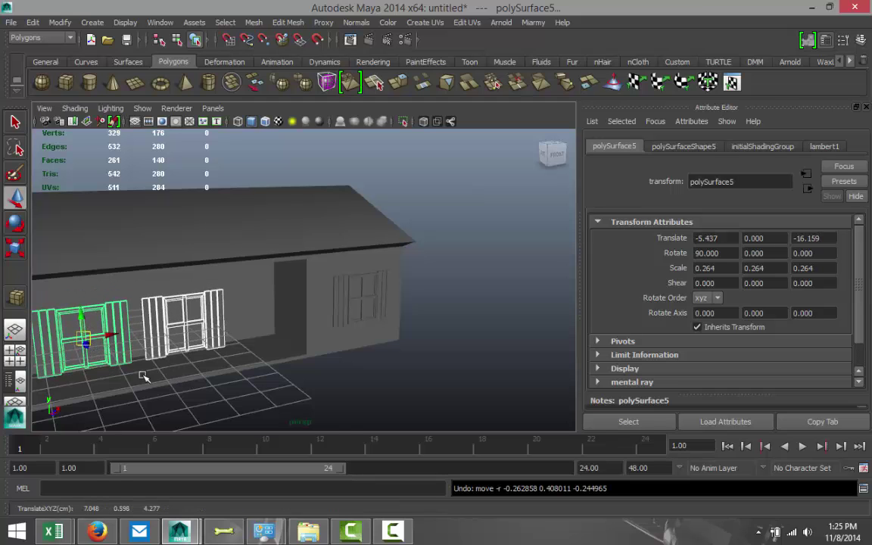
alt+drag(142, 375, 70, 375)
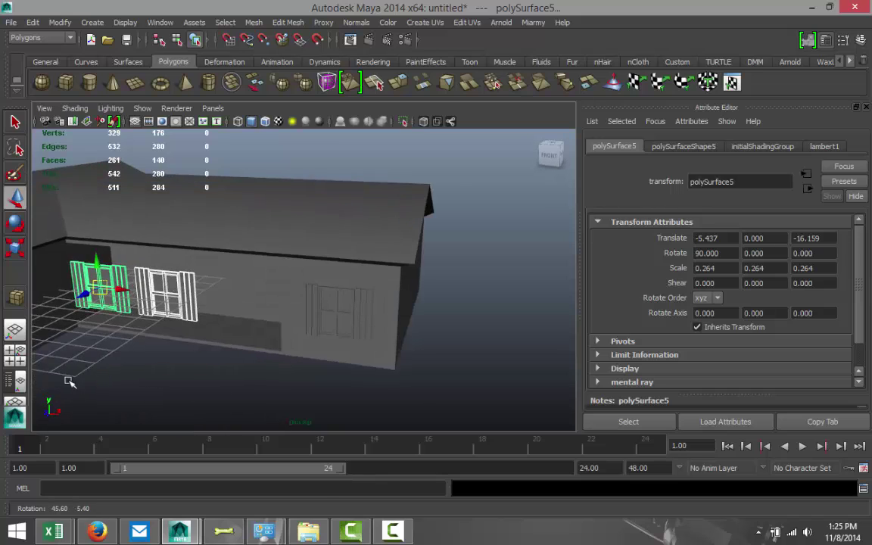
drag(85, 297, 121, 278)
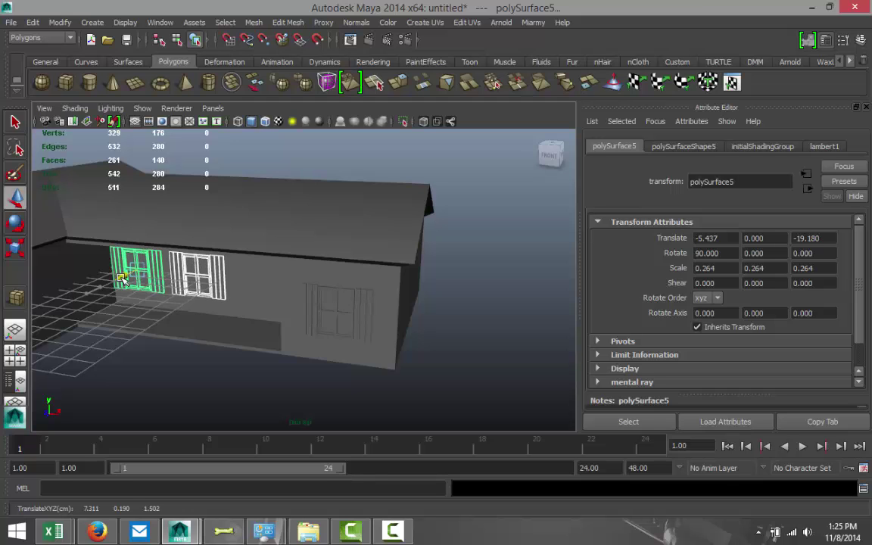
scroll(202, 348, up, 10)
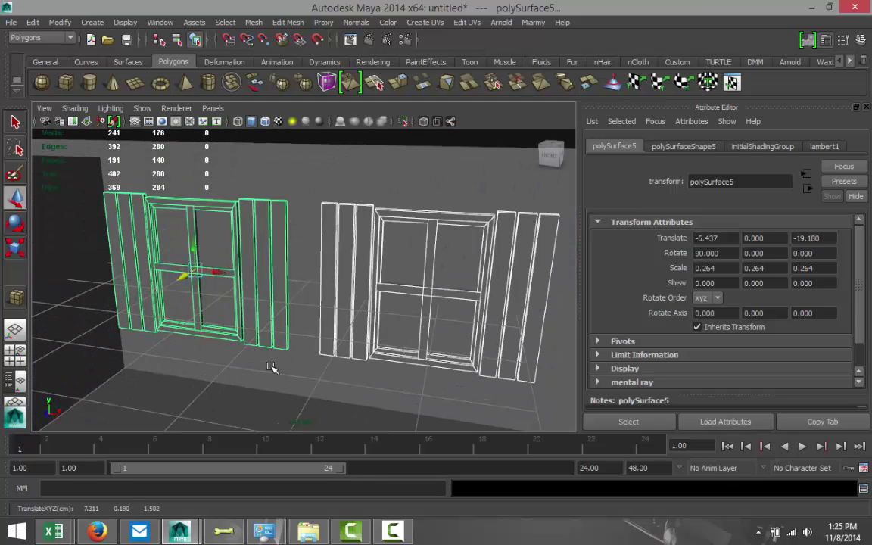
mouse_move(335, 349)
alt+mouse_down()
mouse_move(317, 364)
mouse_move(344, 356)
mouse_move(336, 355)
alt+mouse_up()
scroll(336, 355, down, 10)
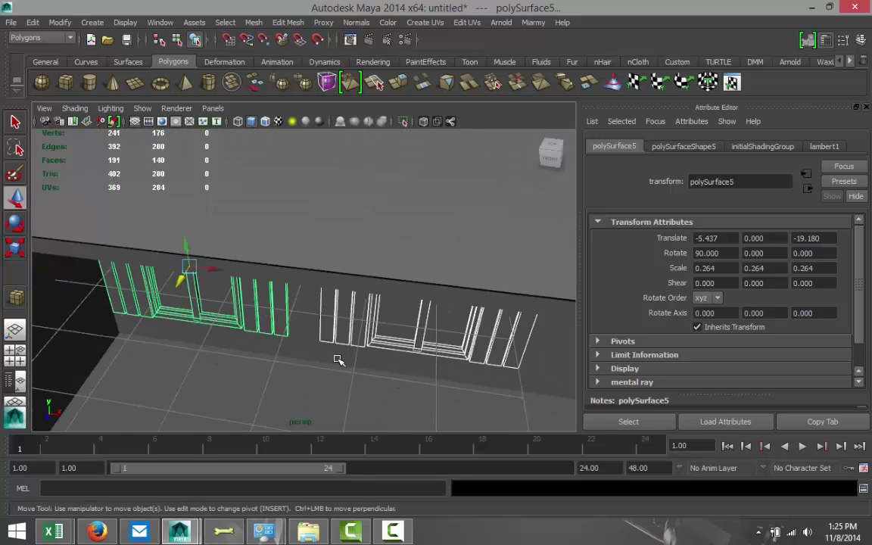
alt+drag(332, 391, 346, 349)
scroll(418, 354, down, 5)
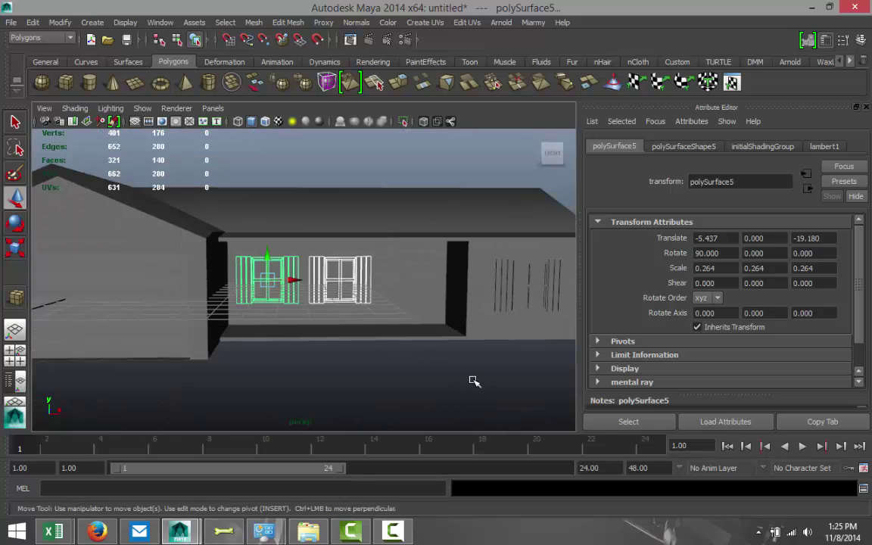
Step: Select the original window on the wall section beyond the recess
alt+middle_drag(473, 382, 329, 374)
scroll(345, 378, up, 3)
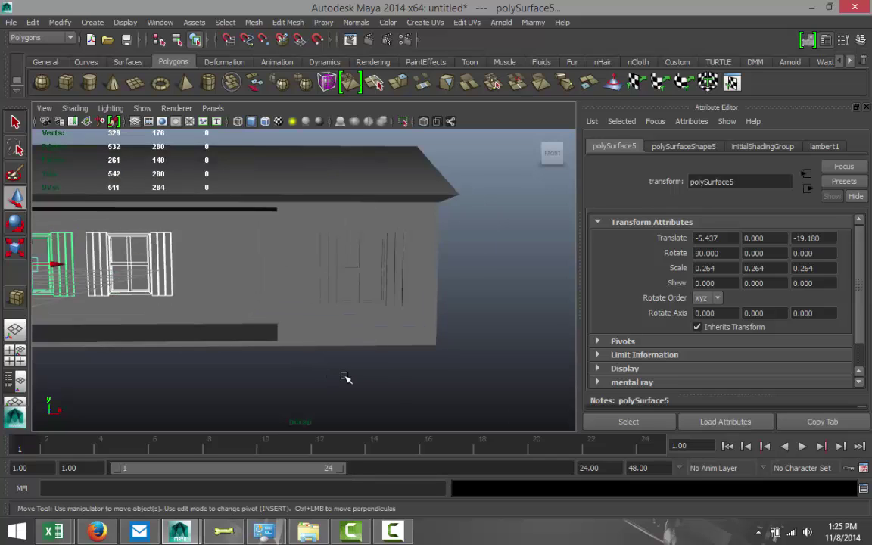
scroll(344, 377, down, 2)
scroll(345, 377, up, 2)
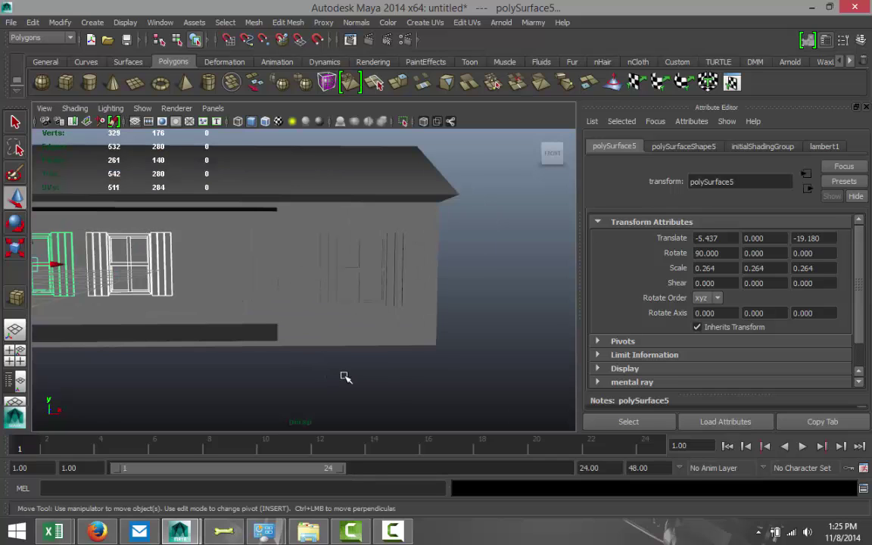
click(341, 280)
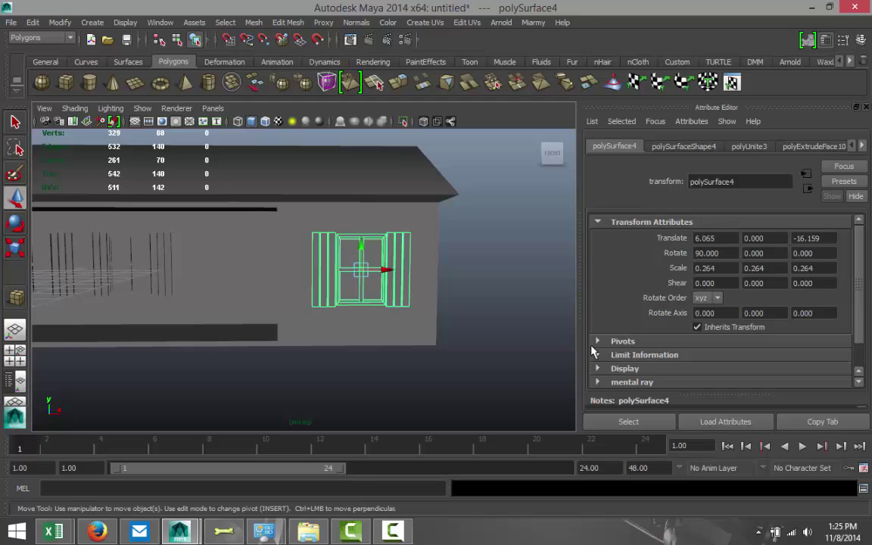
Step: Duplicate the shuttered window near the house's end, move the copy out in front of the wall, and separate its mesh into individual pieces
key(ctrl+d)
alt+drag(512, 340, 465, 345)
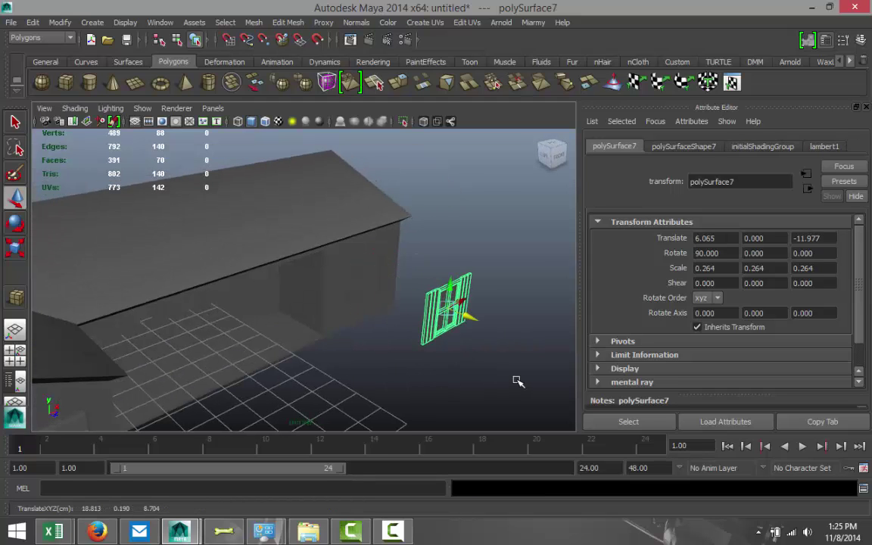
alt+drag(515, 380, 450, 351)
click(254, 21)
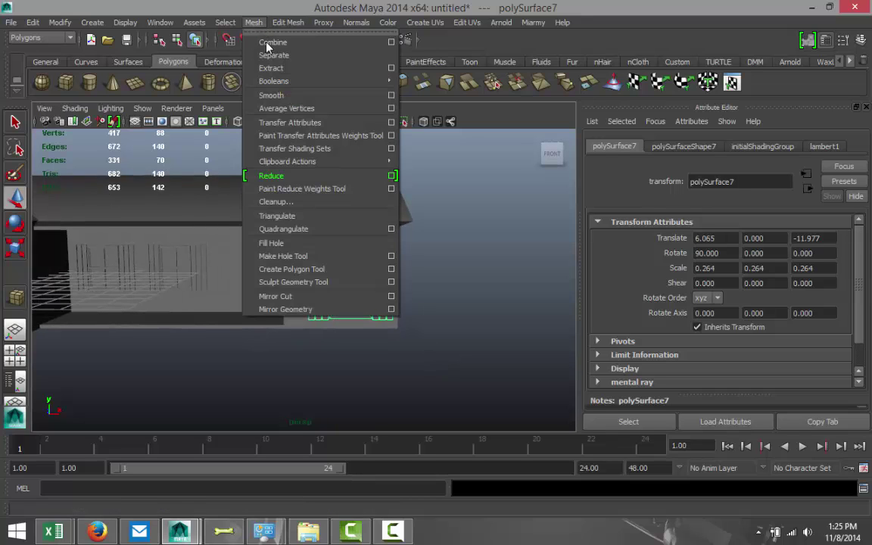
click(266, 51)
click(426, 306)
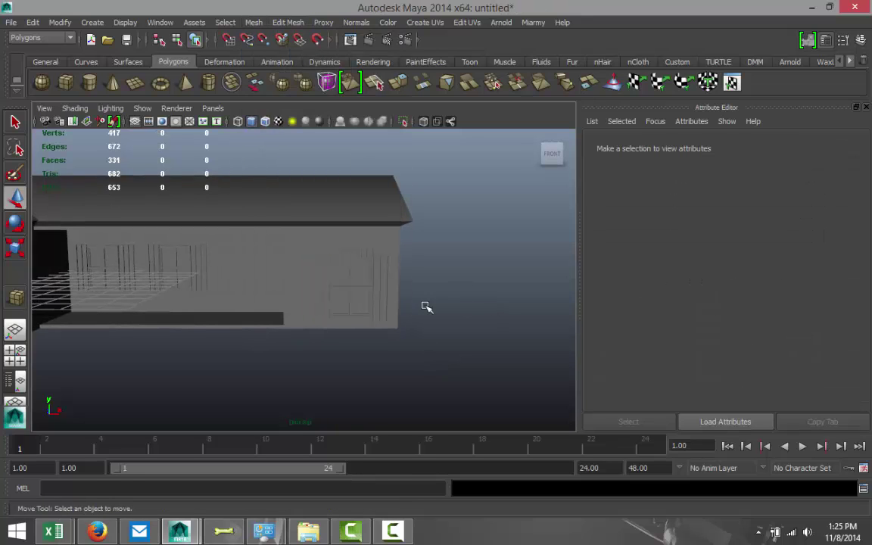
Step: Delete the six shutter slats on both sides of the duplicated window
click(327, 301)
scroll(325, 327, up, 3)
click(338, 308)
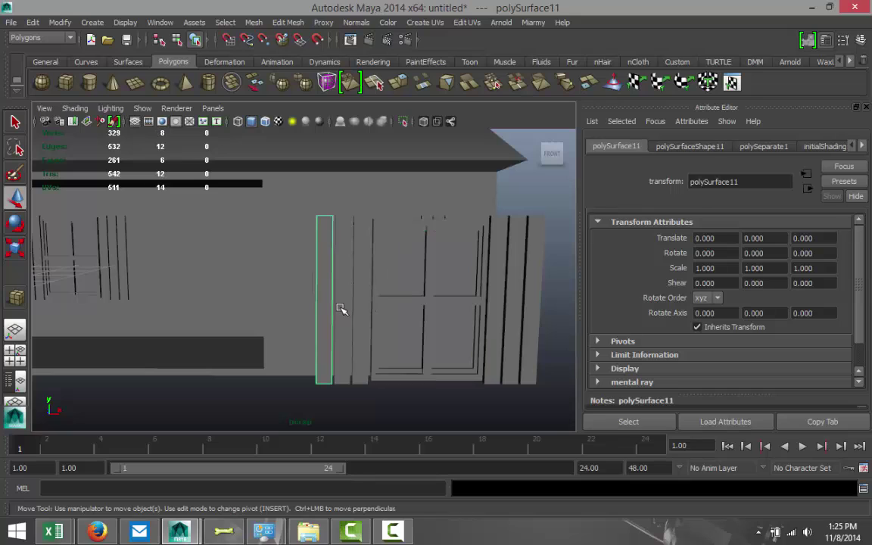
shift+click(343, 312)
shift+click(362, 312)
shift+click(492, 314)
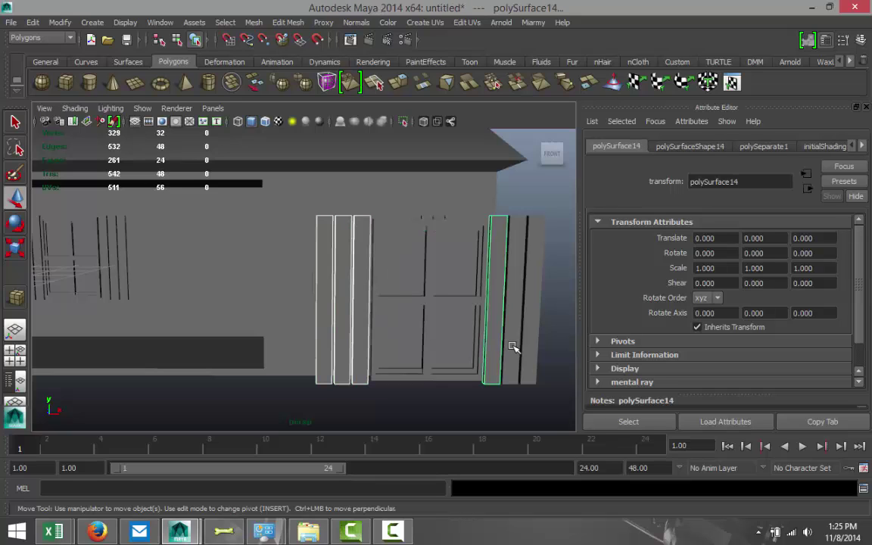
shift+click(512, 334)
shift+click(533, 348)
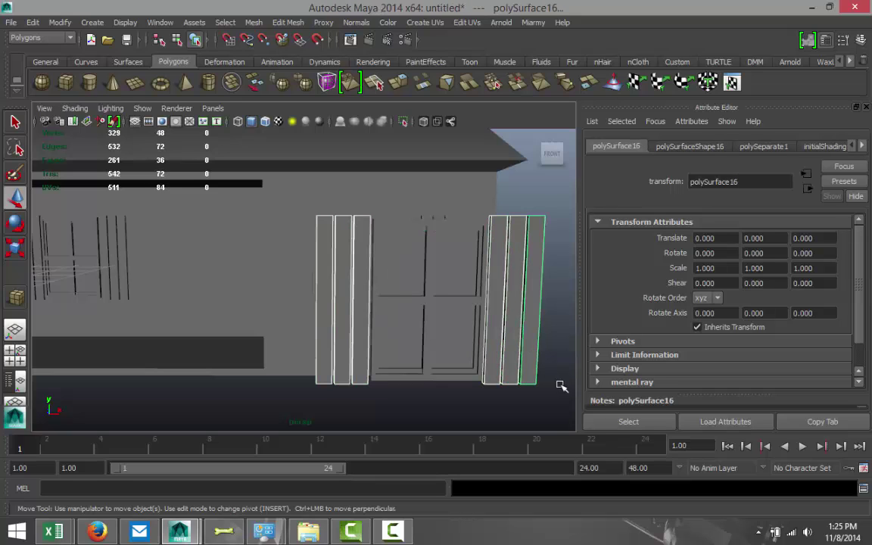
key(Delete)
Step: Delete the horizontal and vertical crossbars inside the duplicated window, keeping only its outer frame
click(451, 302)
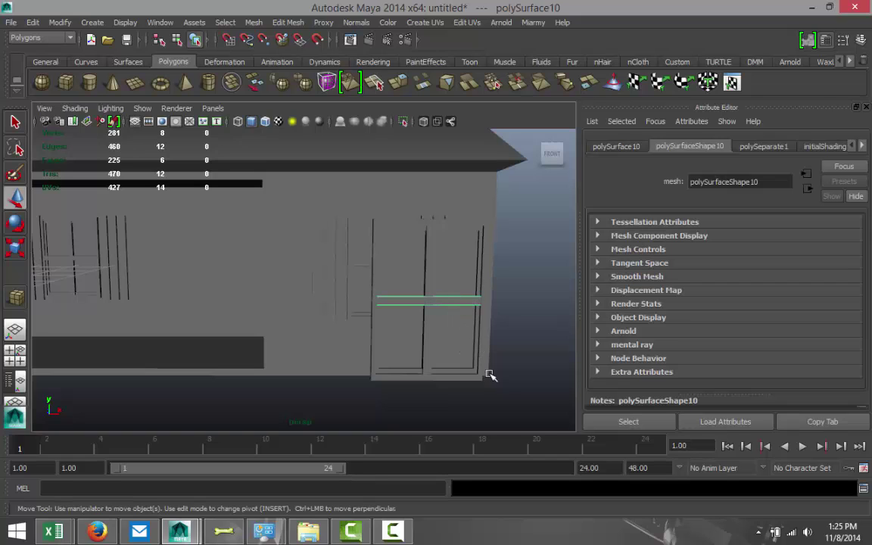
key(Delete)
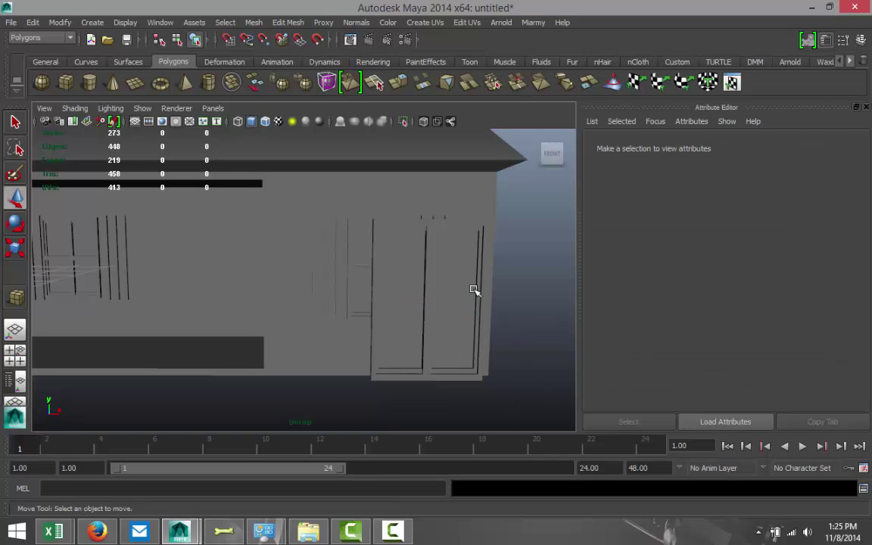
click(428, 269)
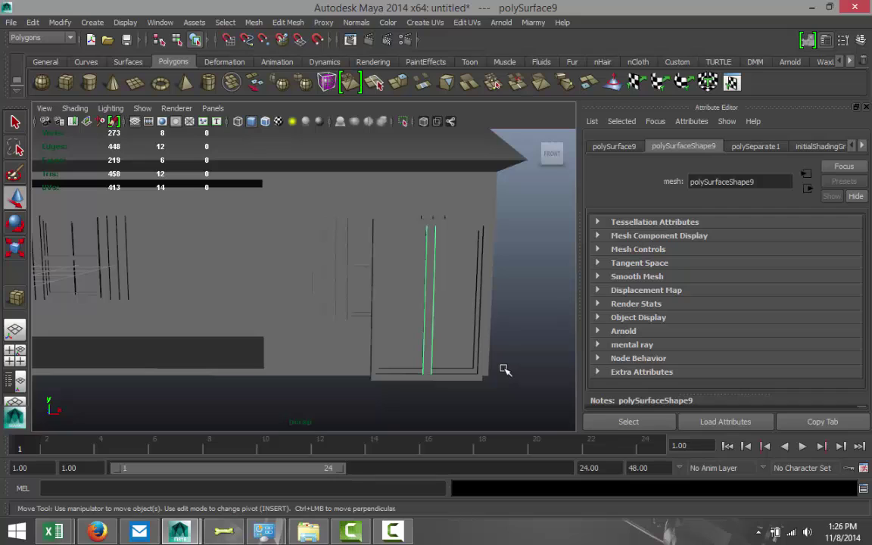
key(Delete)
Step: Center the pivot of the remaining frame and scale it to about 1.41 along its height to get door proportions
click(441, 228)
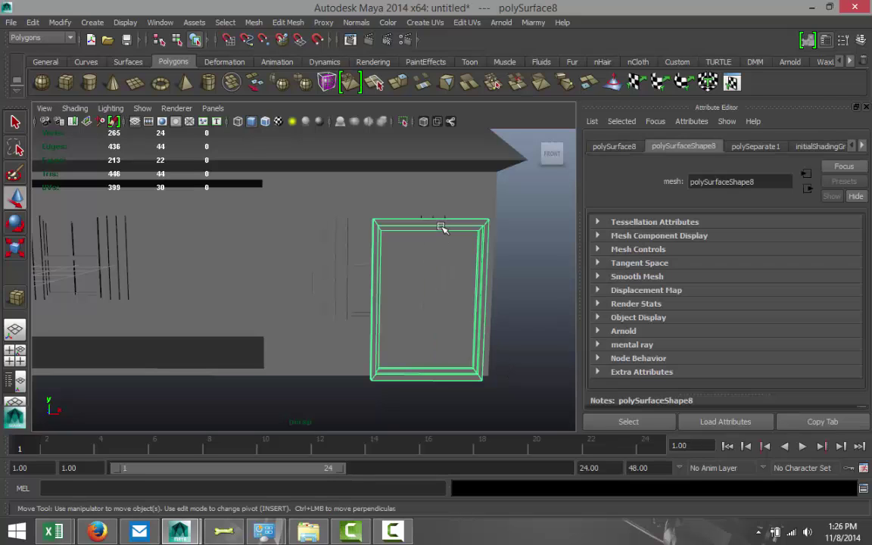
key(r)
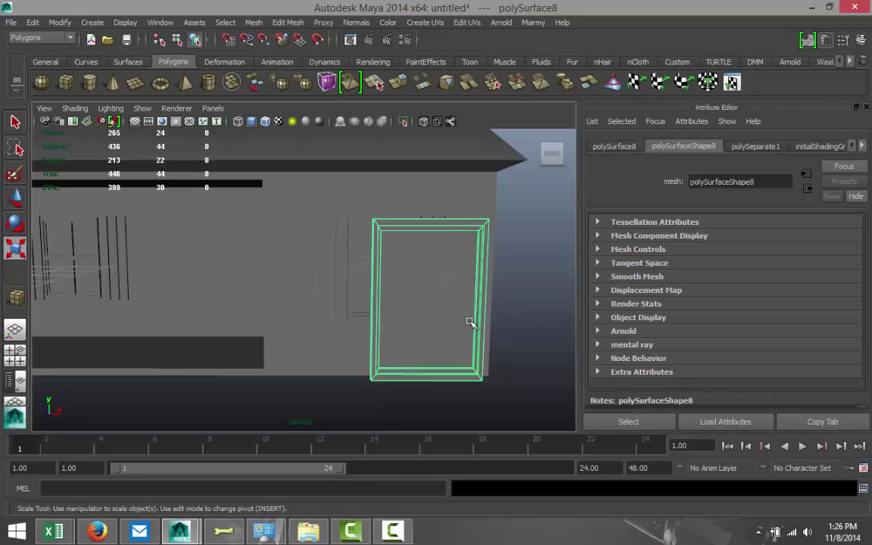
click(60, 22)
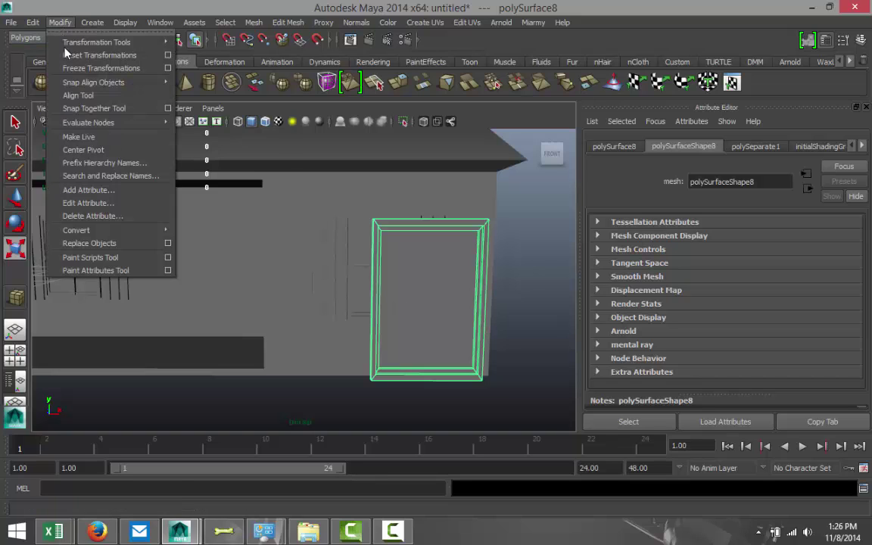
click(93, 150)
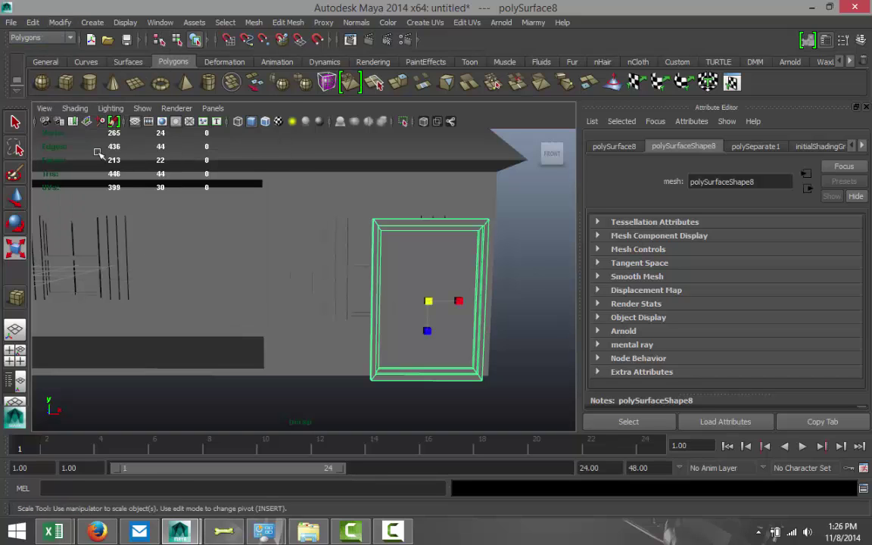
drag(428, 331, 429, 342)
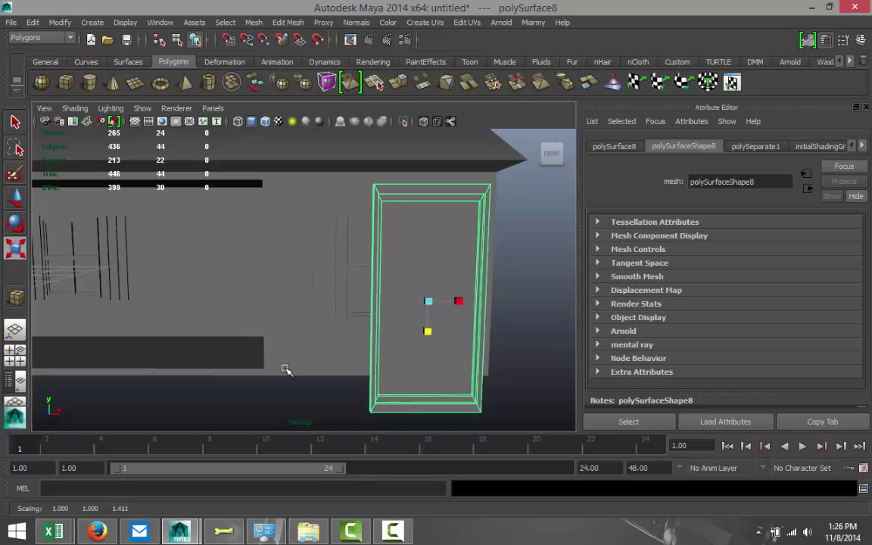
Step: Move the tall frame to the recessed front wall beside the windows and lower it towards the floor
alt+drag(234, 365, 290, 368)
scroll(325, 377, down, 4)
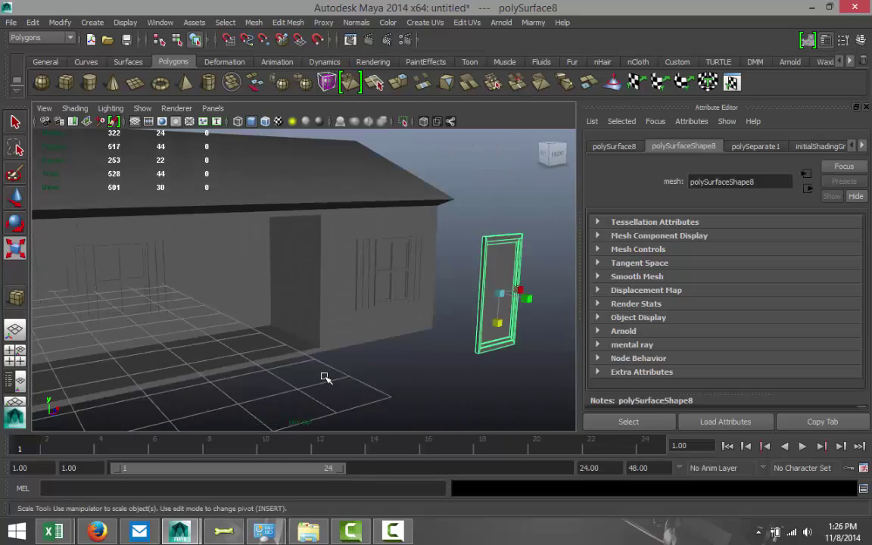
key(w)
drag(443, 292, 281, 283)
click(288, 287)
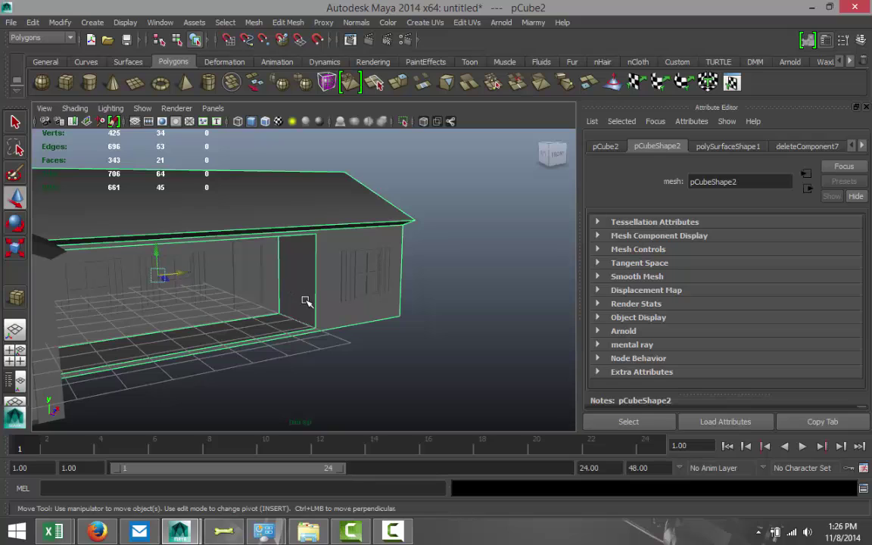
key(ctrl+z)
drag(250, 250, 253, 265)
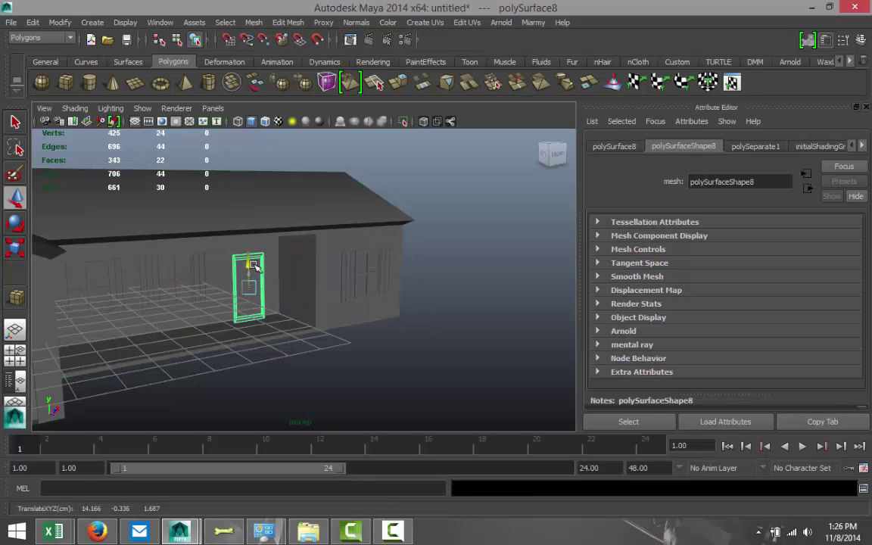
Step: In the front view, slide the door frame sideways along the wall to about X 14.5, between the windows
click(15, 351)
key(space)
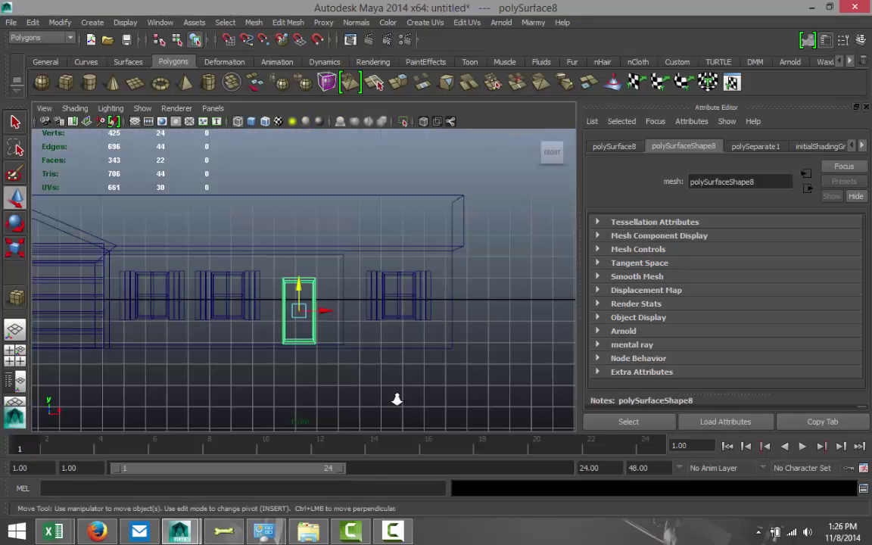
scroll(398, 401, up, 2)
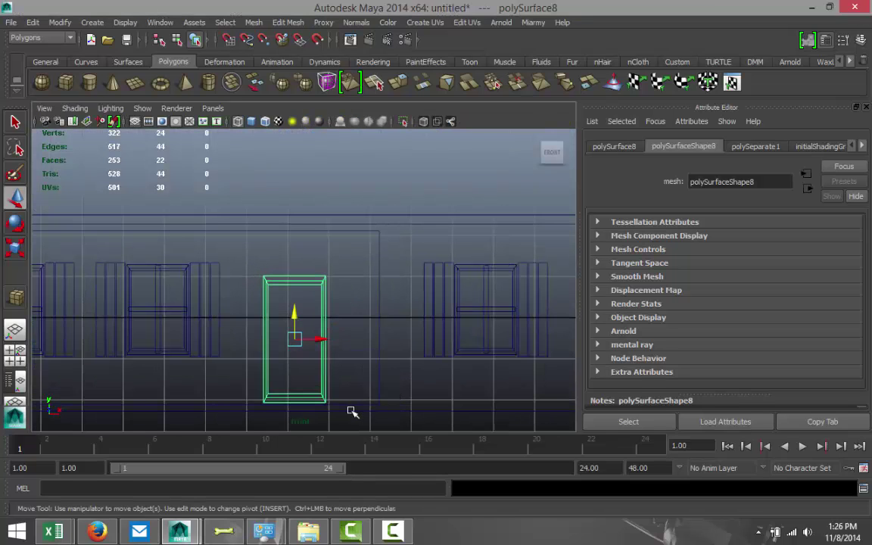
alt+middle_drag(350, 410, 392, 350)
scroll(400, 353, up, 2)
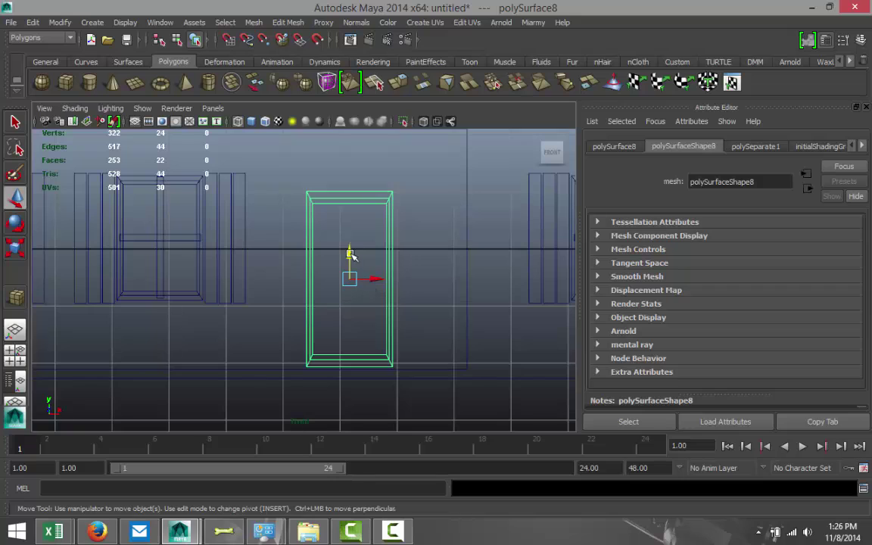
click(377, 279)
drag(376, 279, 398, 281)
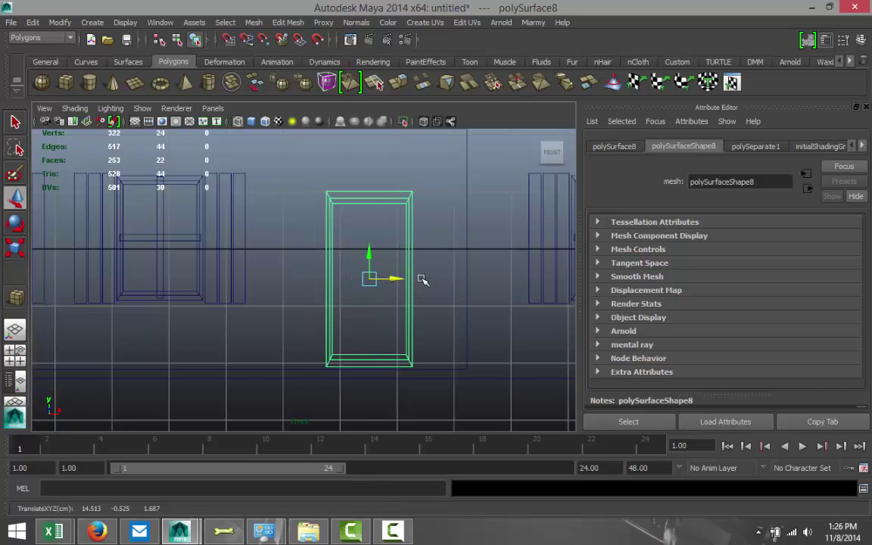
Step: Move the door frame's pivot to its bottom edge and scale the frame upward to about 1.55 in height
key(r)
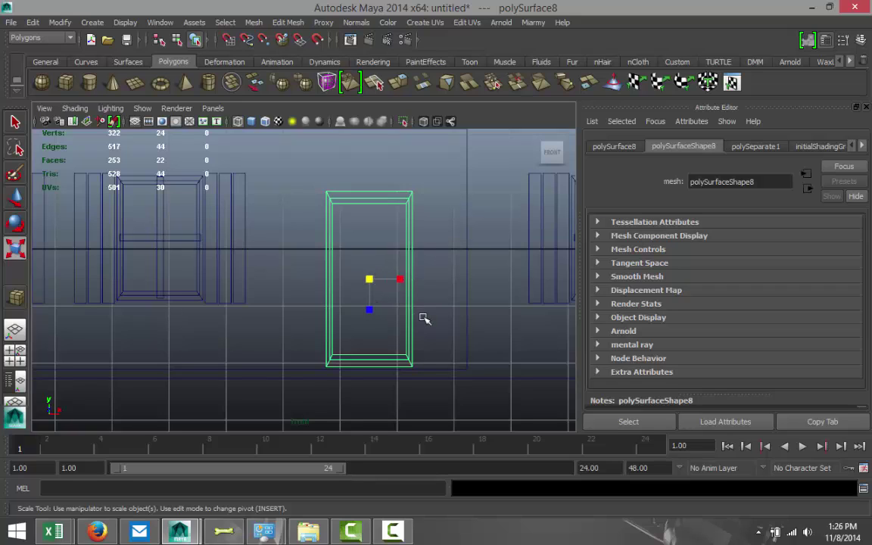
key(Insert)
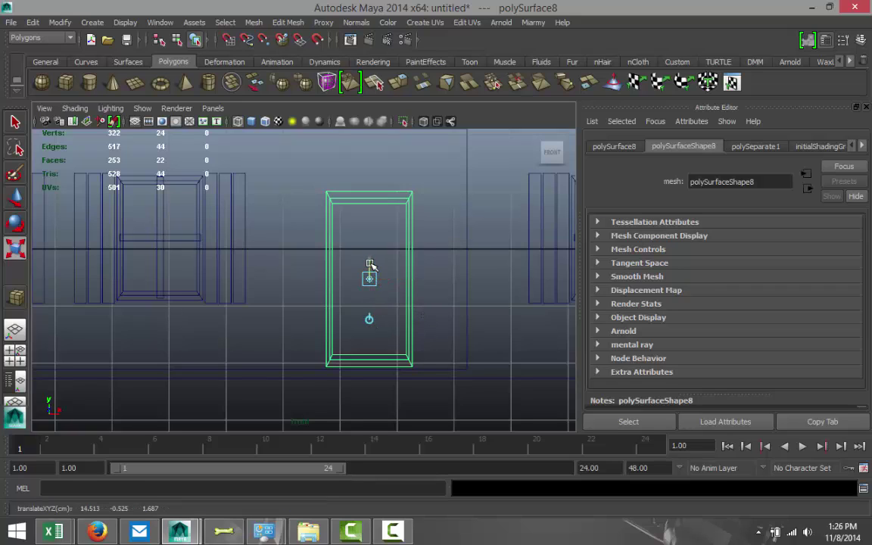
drag(370, 269, 378, 353)
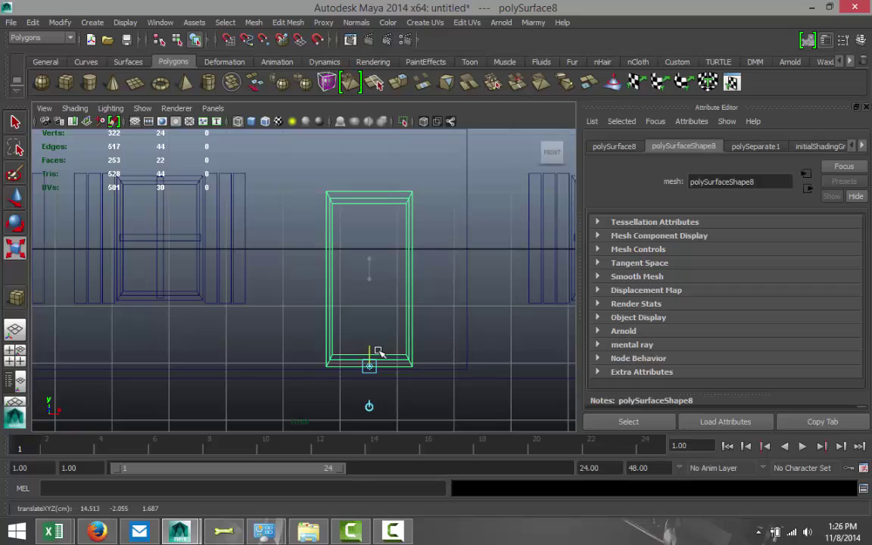
key(Insert)
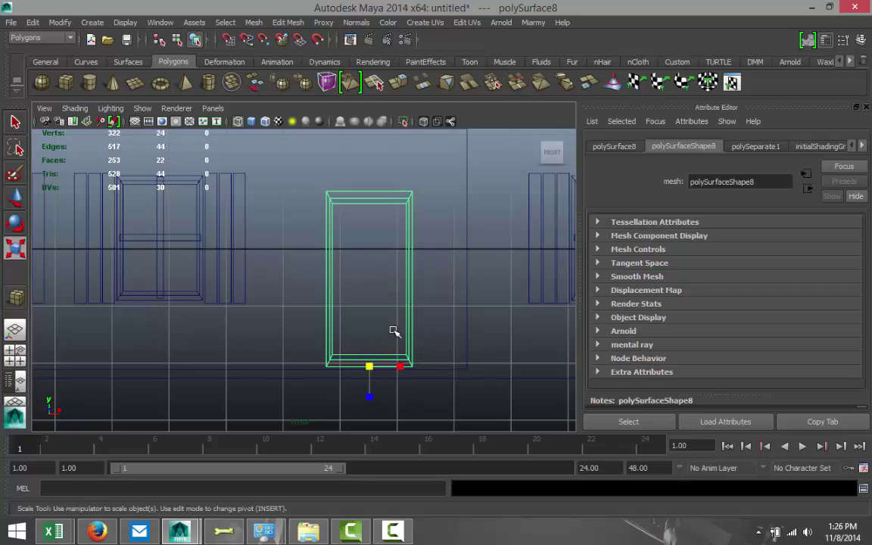
drag(371, 398, 371, 399)
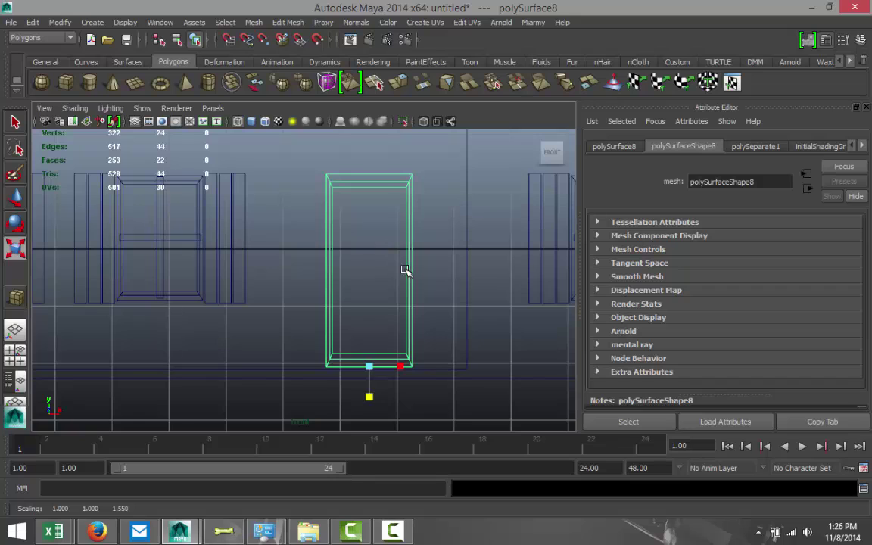
Step: Delete all the edges of the door frame's bottom bar, leaving only the two legs and the top
right_drag(384, 353, 389, 228)
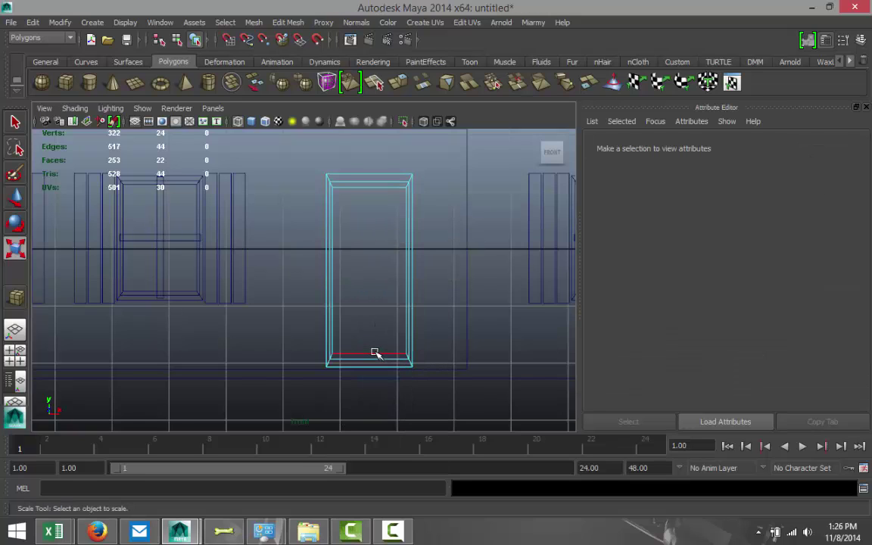
click(375, 353)
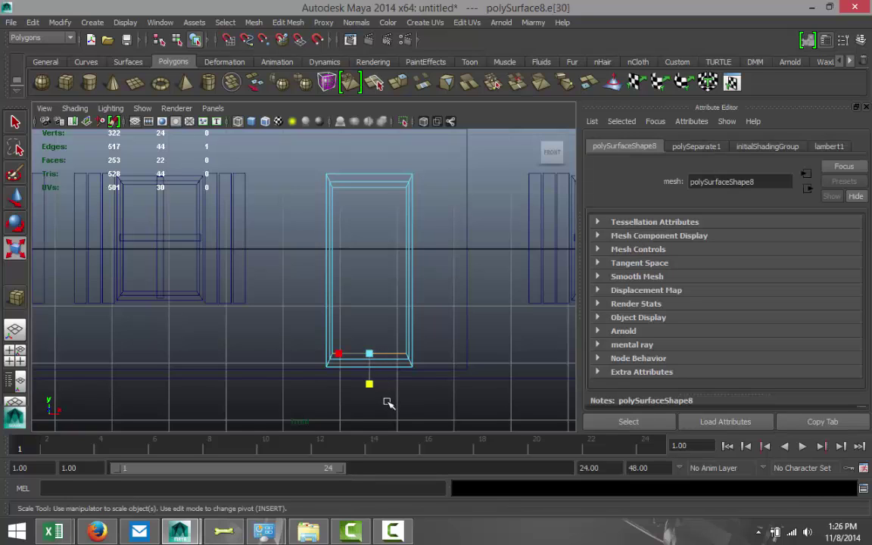
key(Delete)
click(363, 356)
key(Delete)
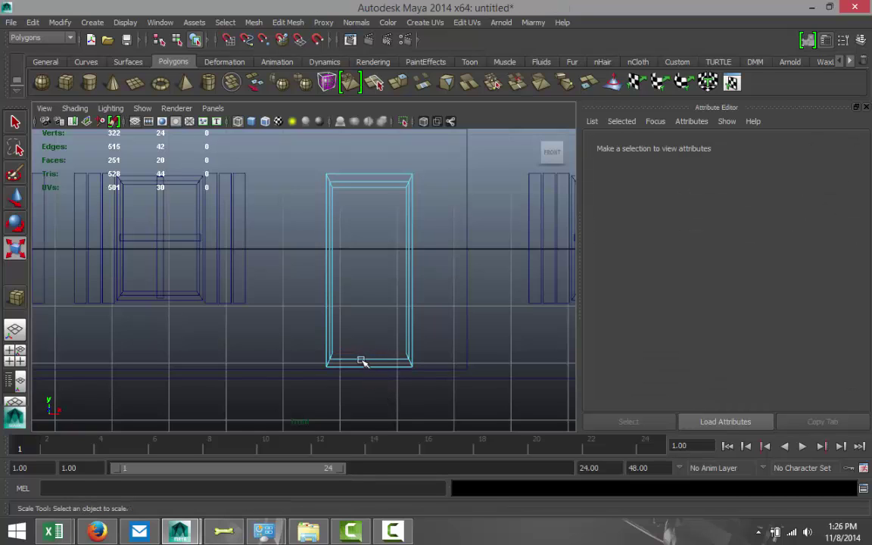
click(360, 359)
key(Delete)
click(361, 360)
key(Delete)
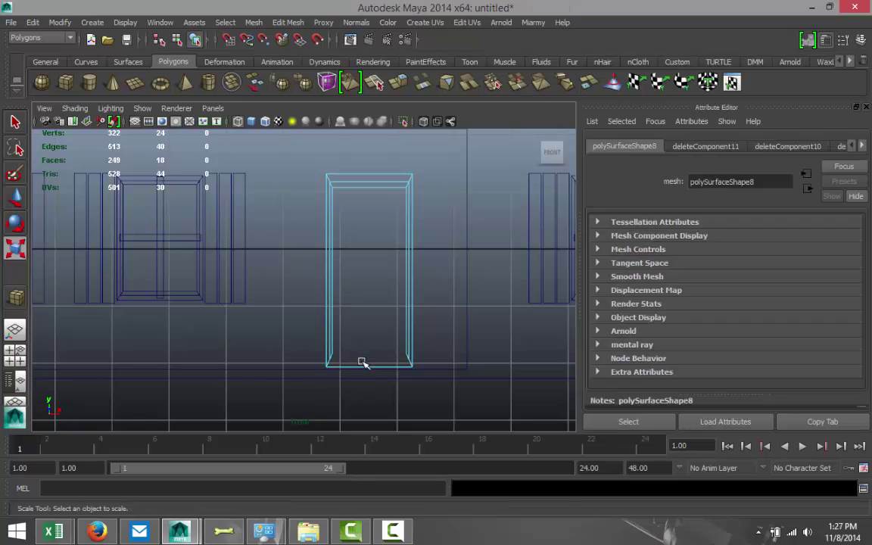
click(369, 368)
key(Delete)
click(366, 370)
key(Delete)
Step: Lower the middle and inner bottom vertices of both door frame legs until the middle ones are level with the outer corners
scroll(385, 386, up, 2)
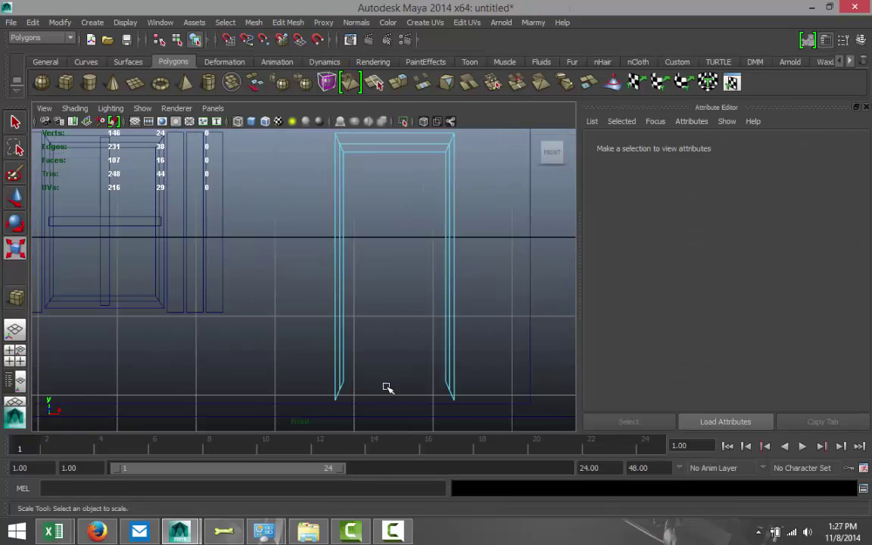
scroll(386, 393, up, 5)
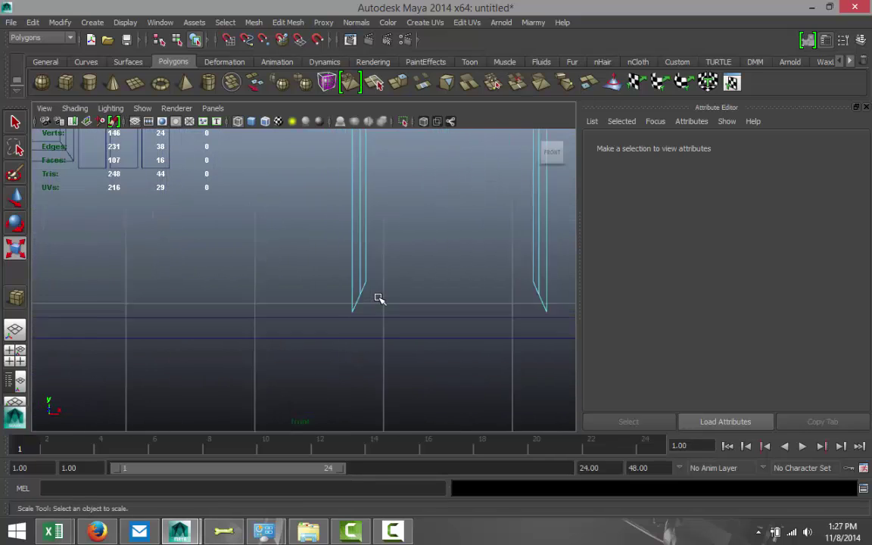
right_drag(374, 288, 331, 261)
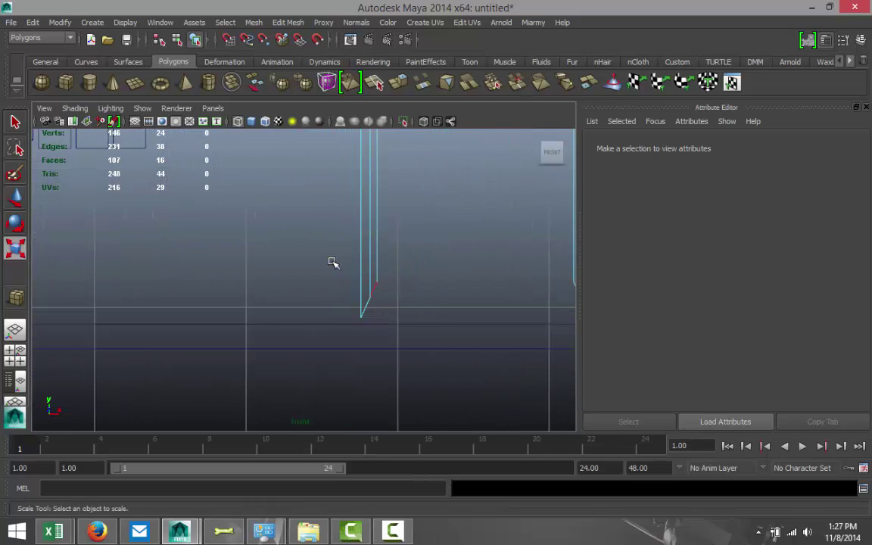
drag(364, 275, 391, 311)
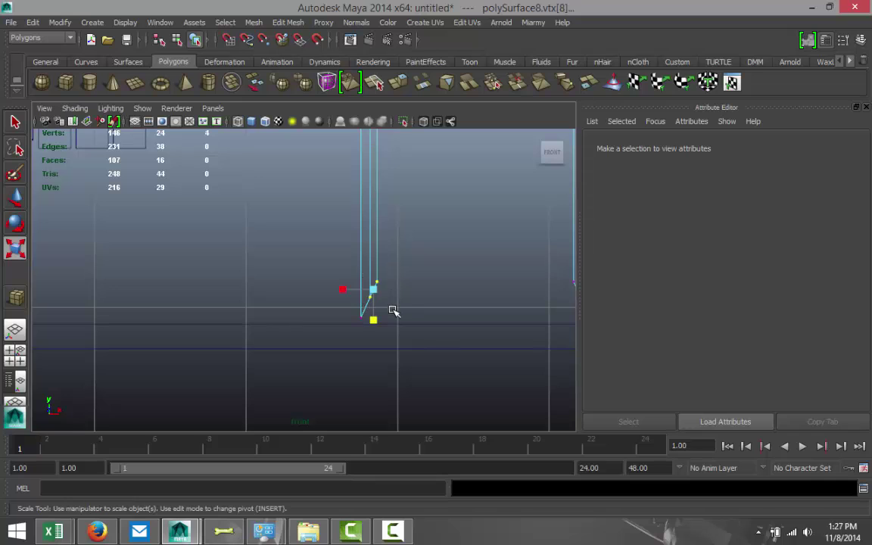
alt+middle_drag(431, 350, 304, 338)
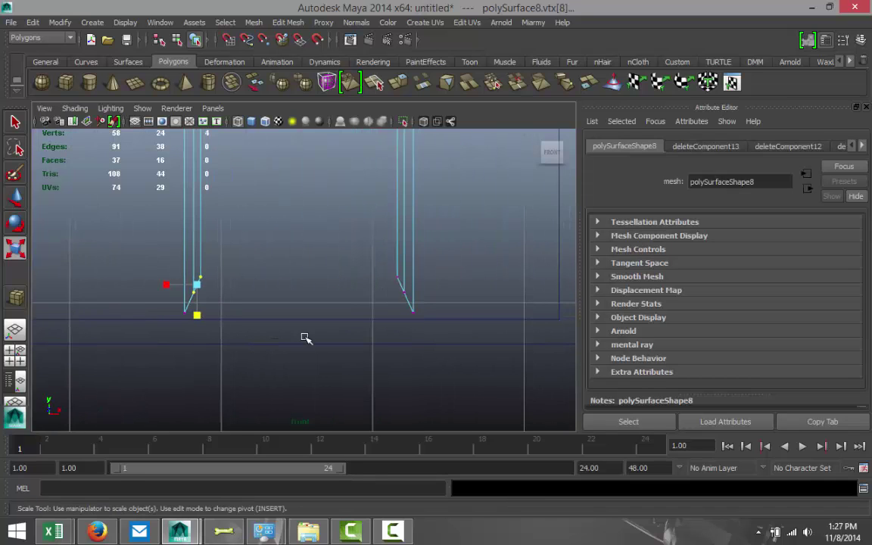
shift+drag(390, 266, 410, 312)
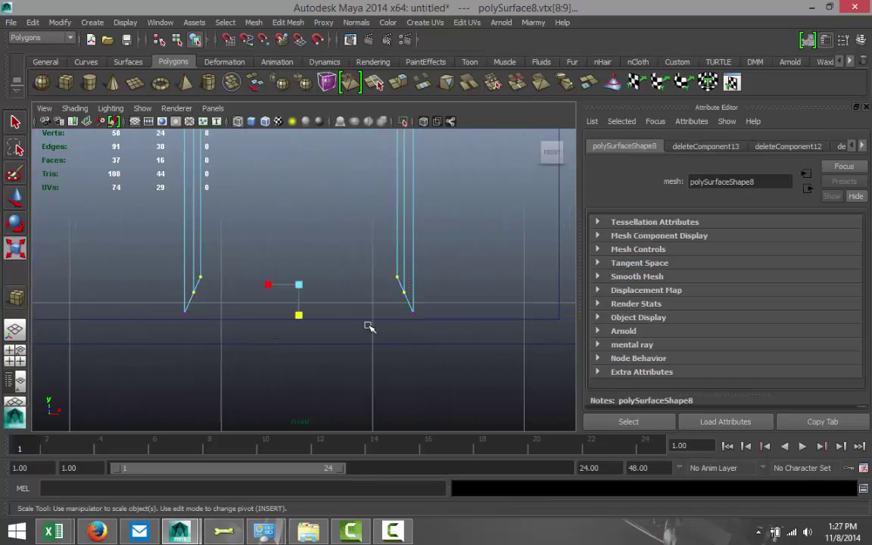
key(w)
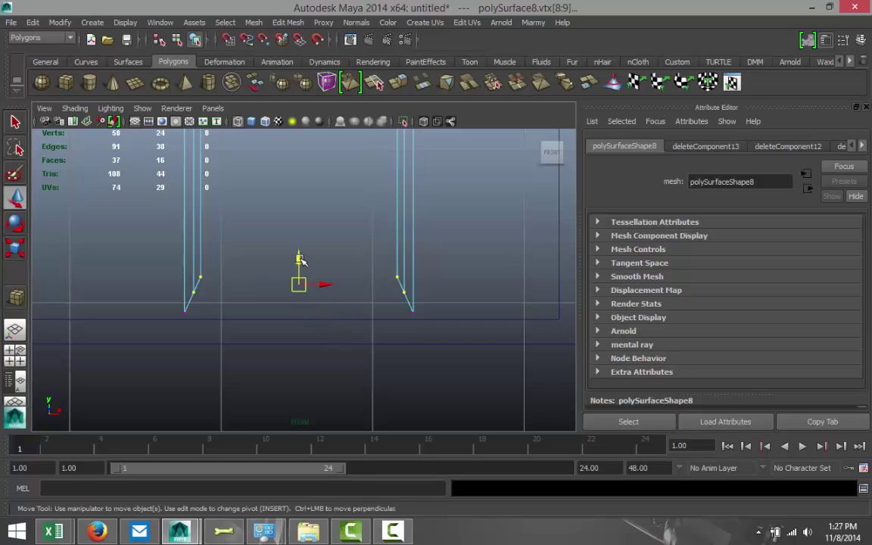
drag(299, 260, 305, 281)
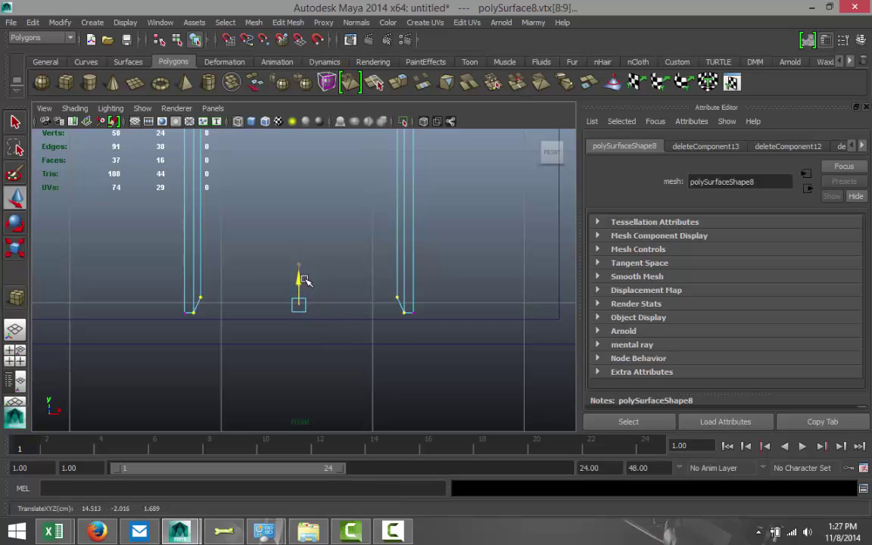
click(252, 252)
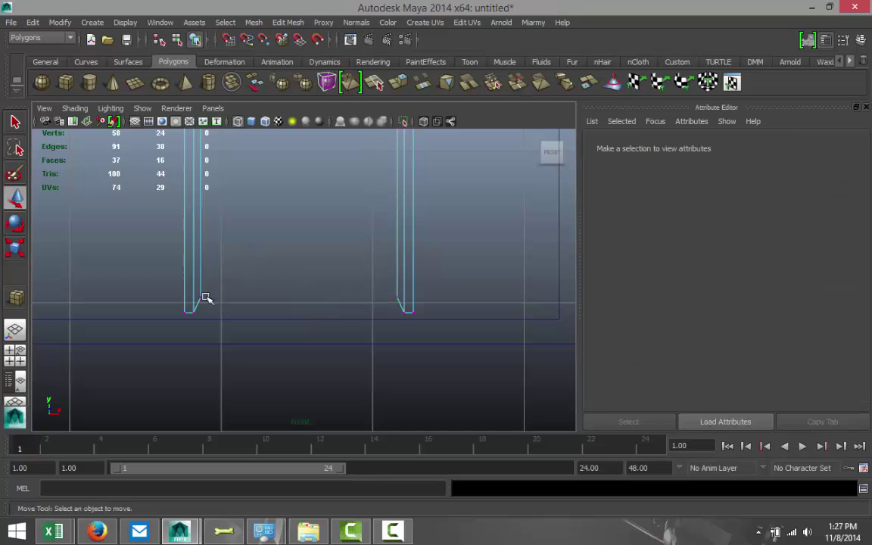
Step: Lower the innermost bottom vertices of both legs so the leg ends are flat
click(197, 295)
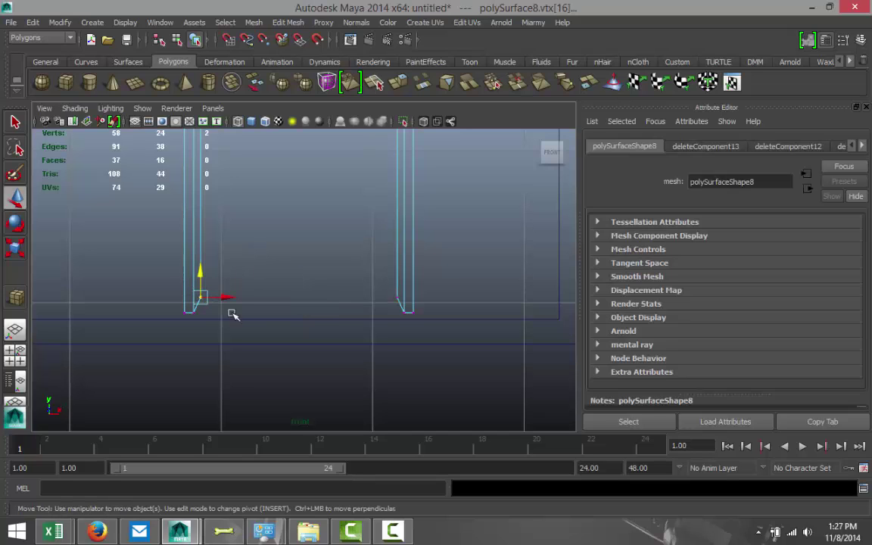
shift+click(395, 296)
drag(300, 270, 303, 283)
scroll(479, 294, down, 5)
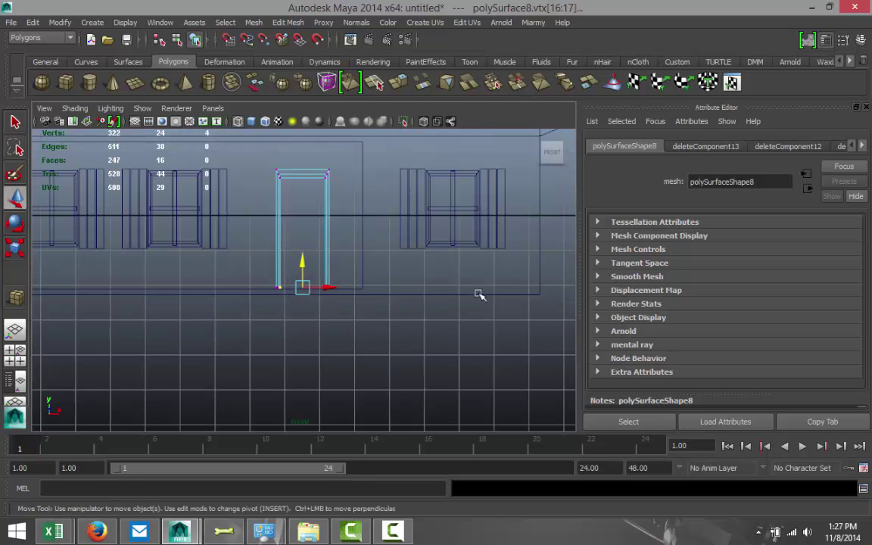
Step: Thin the door frame's top bar by raising its middle and inner corner vertices to match the legs' thickness
scroll(416, 348, up, 8)
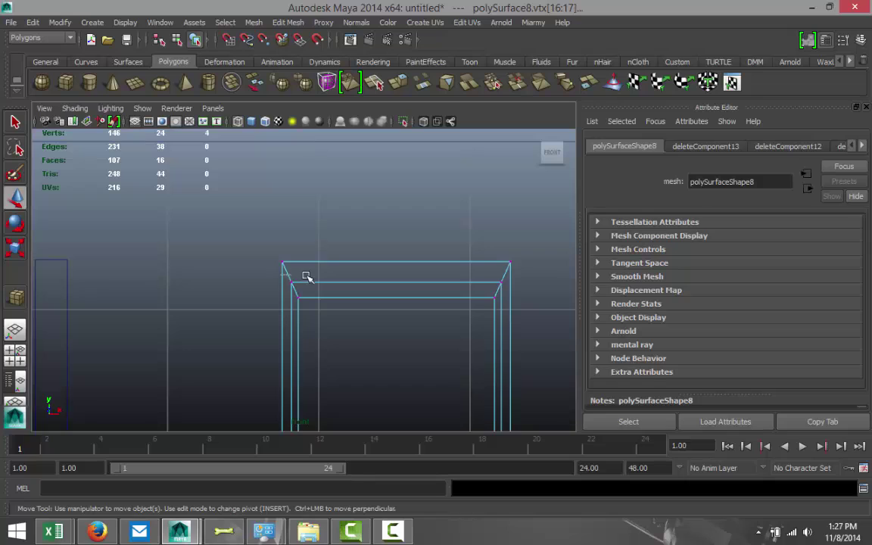
drag(287, 250, 503, 323)
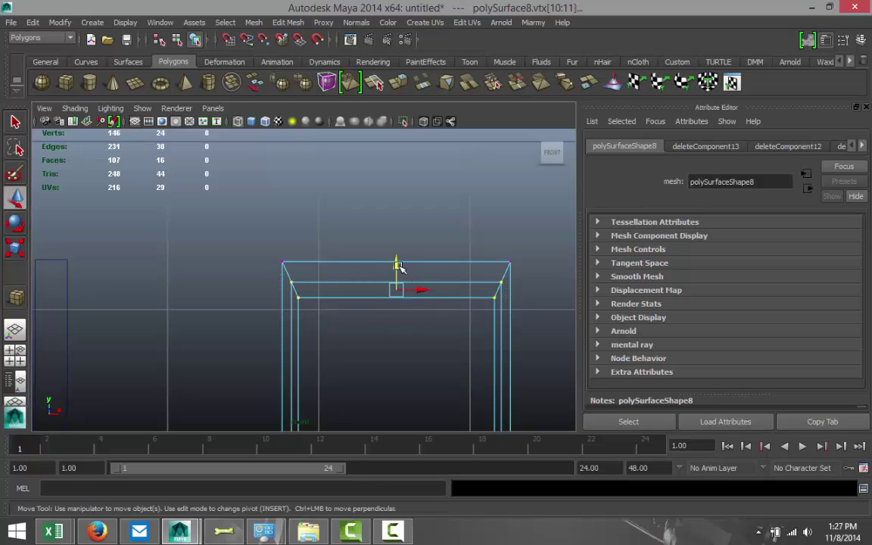
drag(399, 266, 398, 256)
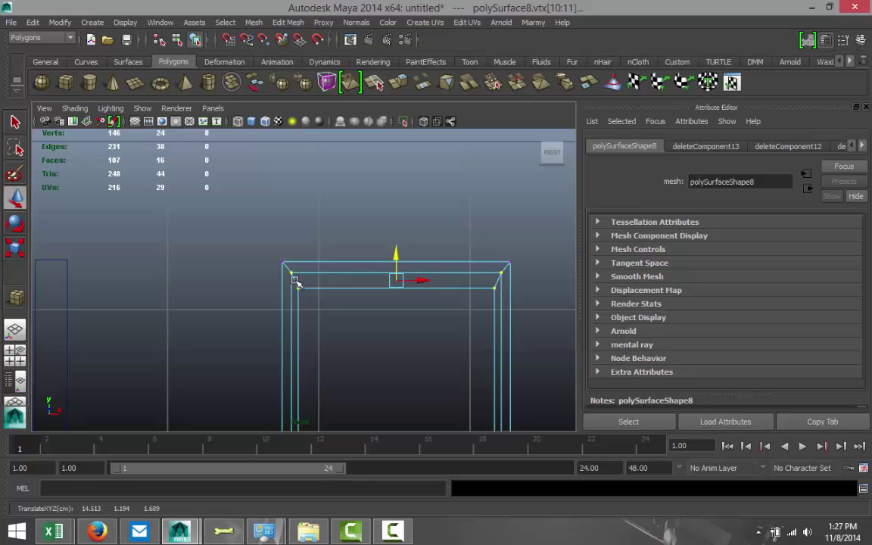
drag(269, 279, 453, 292)
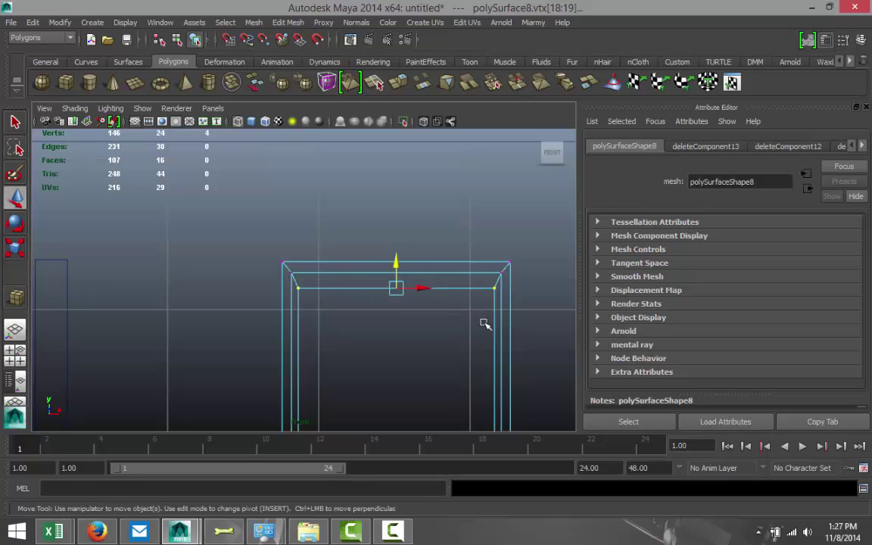
drag(396, 262, 393, 253)
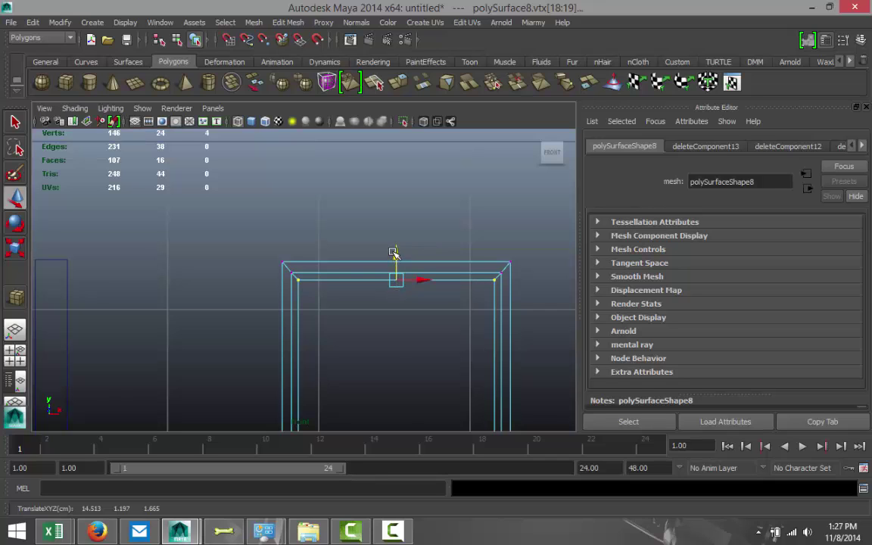
Step: Return to the perspective view, switch the door frame back to object mode, select it and inspect its fit against the recessed wall
click(16, 353)
key(space)
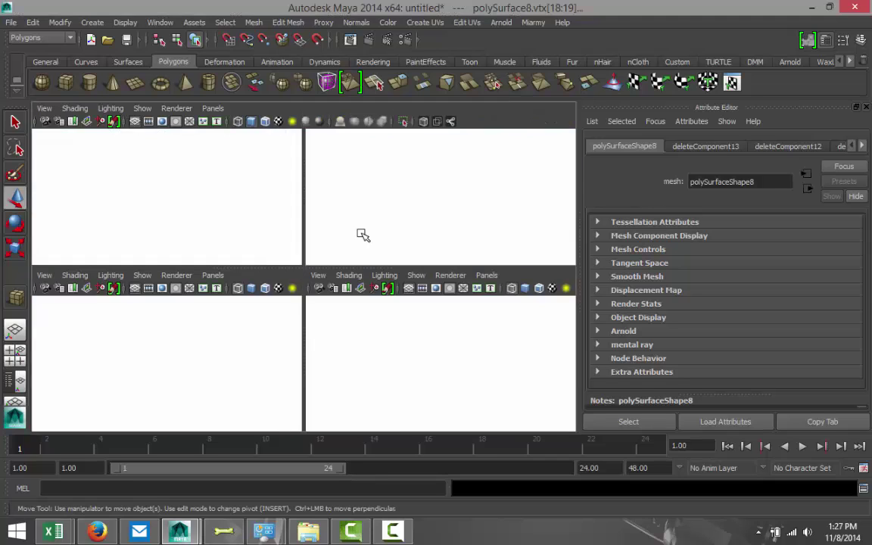
click(496, 337)
alt+drag(360, 349, 342, 354)
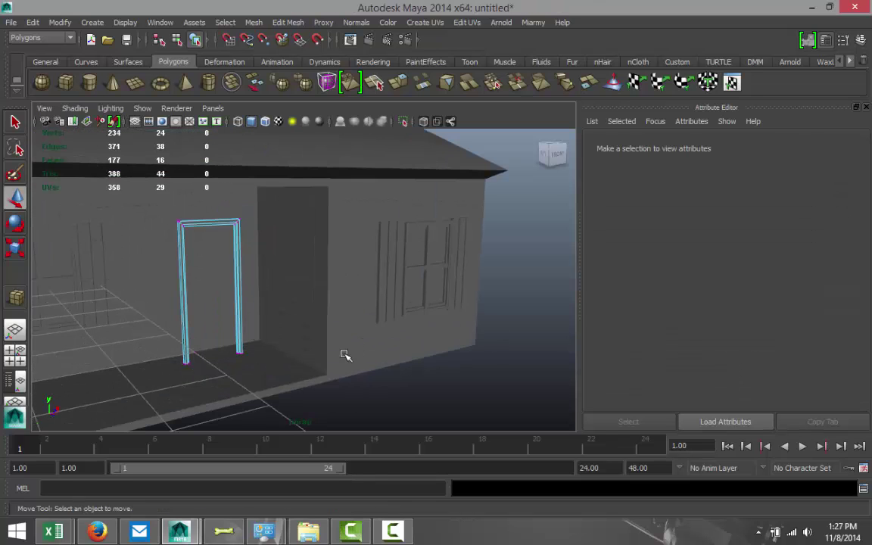
alt+drag(284, 386, 326, 392)
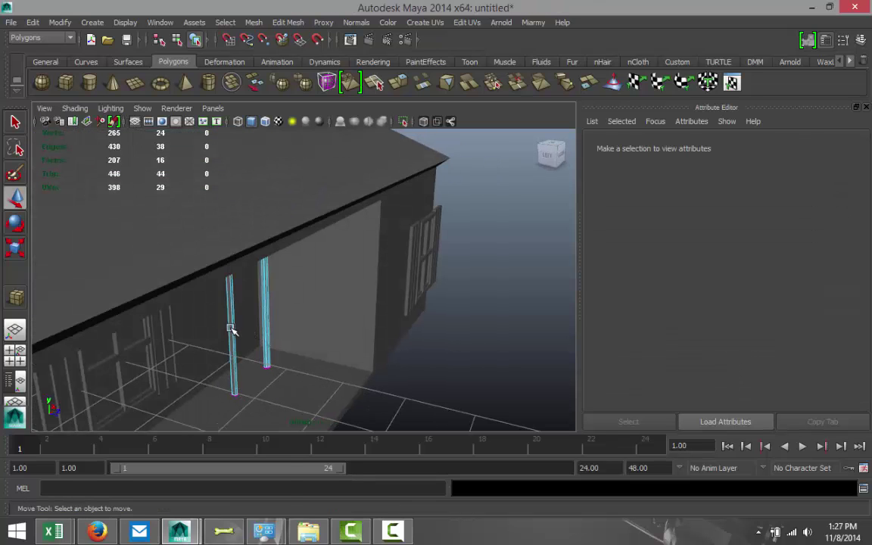
right_drag(231, 261, 280, 256)
right_drag(277, 256, 280, 254)
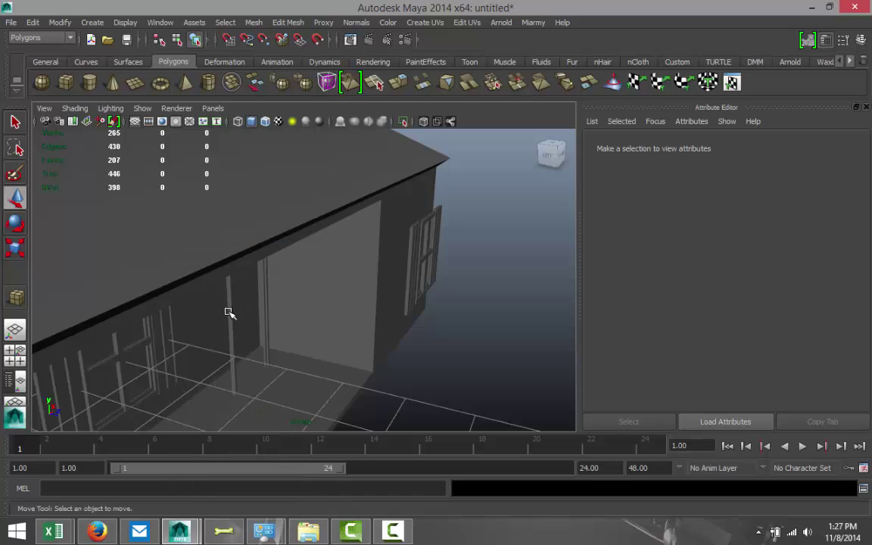
click(234, 320)
drag(274, 386, 215, 368)
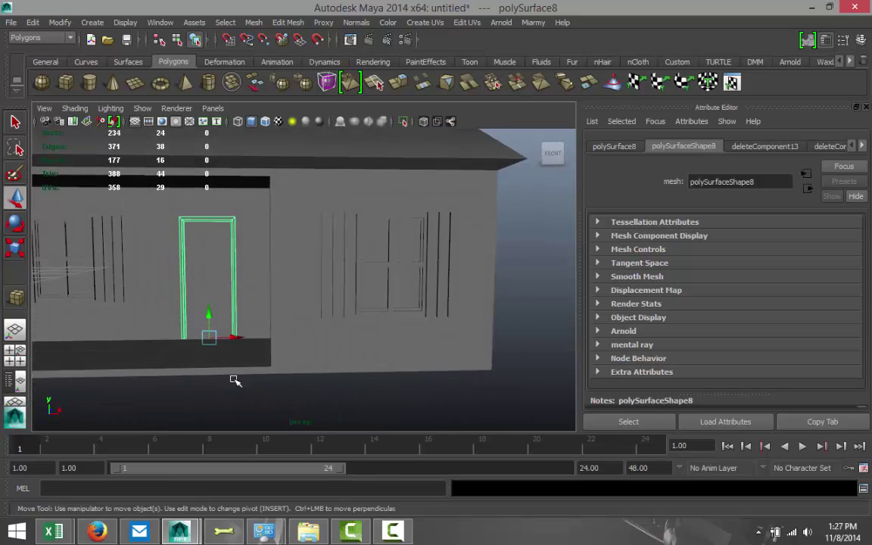
alt+middle_drag(251, 381, 349, 389)
scroll(349, 390, up, 2)
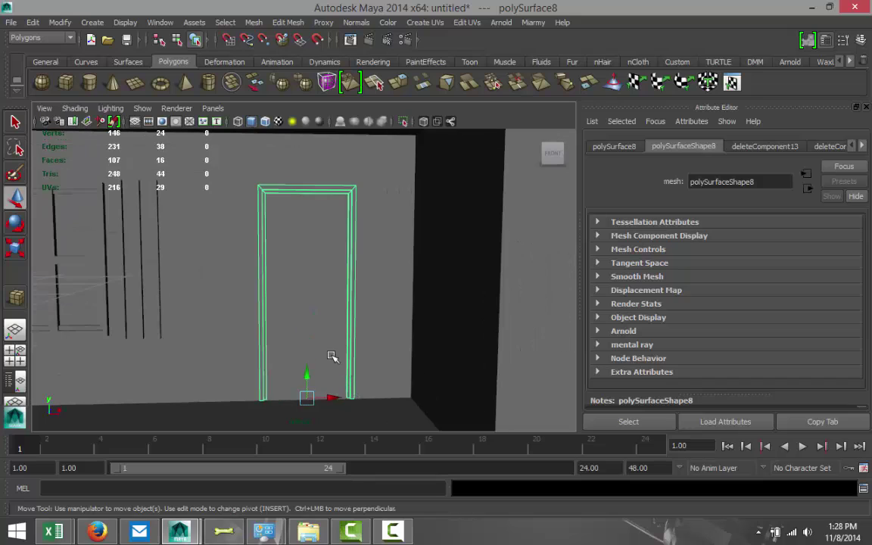
scroll(347, 354, down, 2)
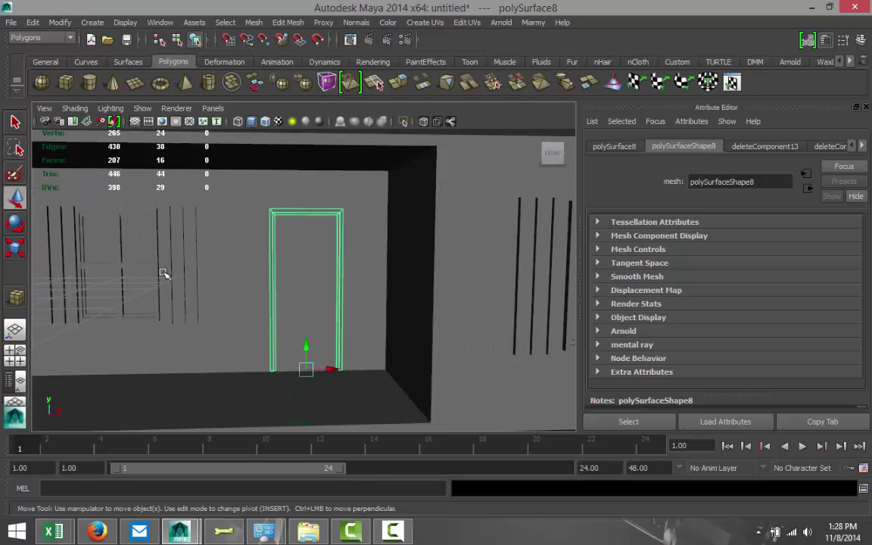
Step: Separate the shuttered window beside the door into its individual pieces
click(106, 265)
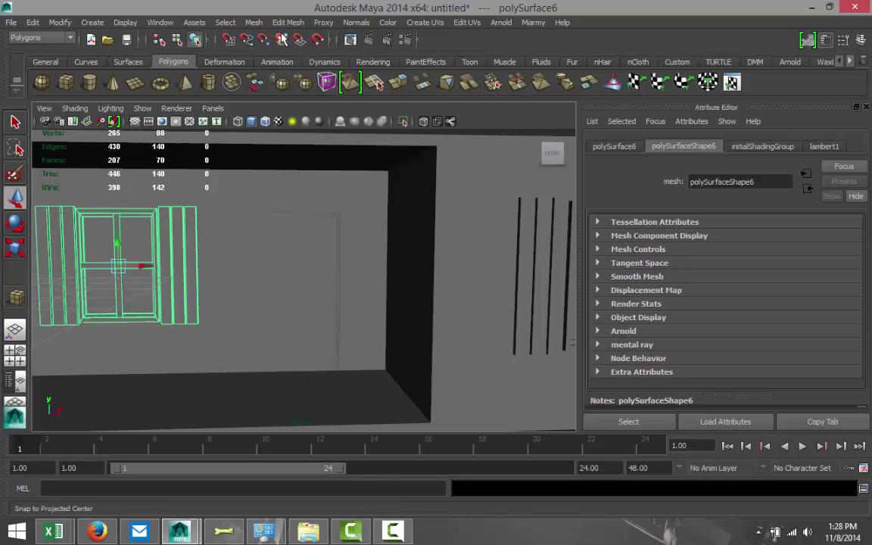
click(254, 22)
click(264, 52)
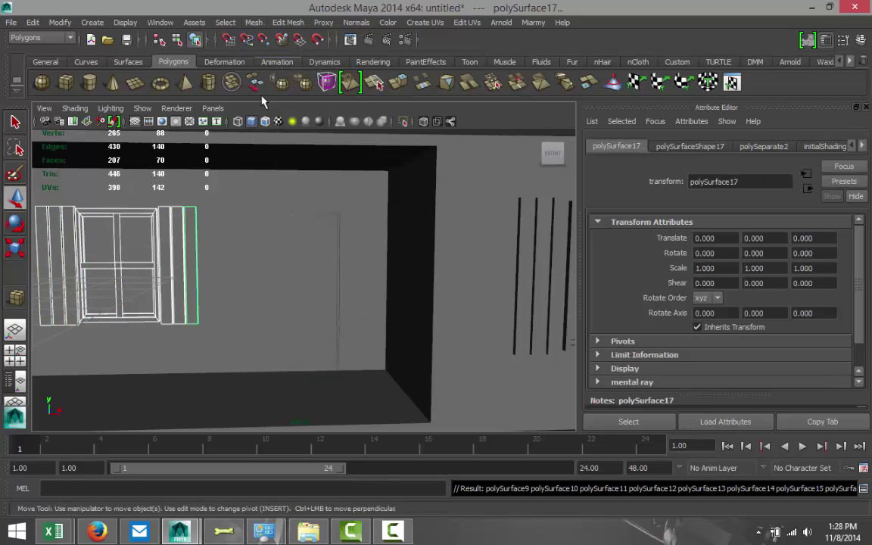
Step: Duplicate the vertical and horizontal crossbars of the separated window
click(105, 236)
click(117, 237)
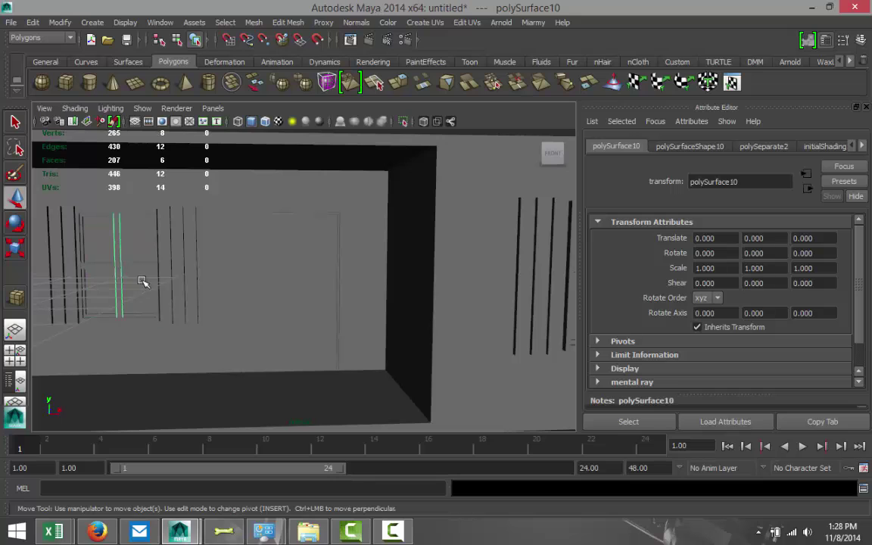
shift+click(144, 267)
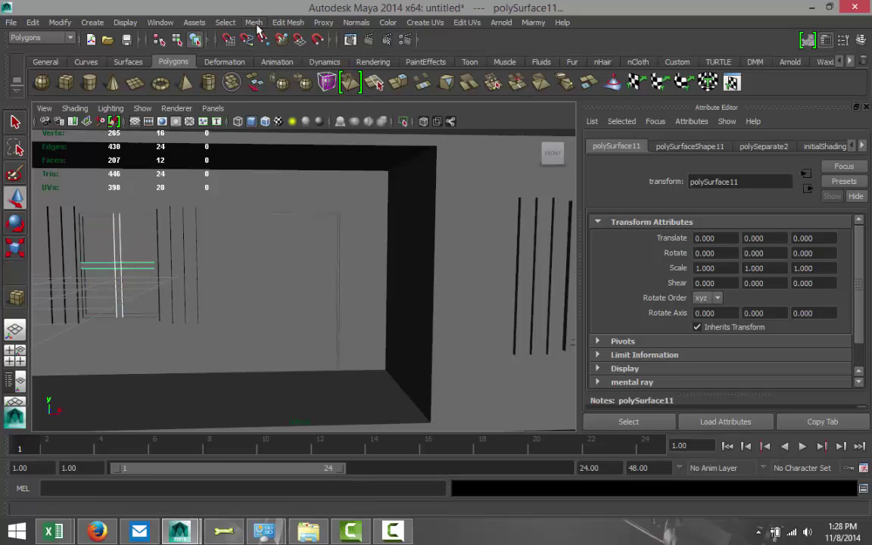
key(ctrl+d)
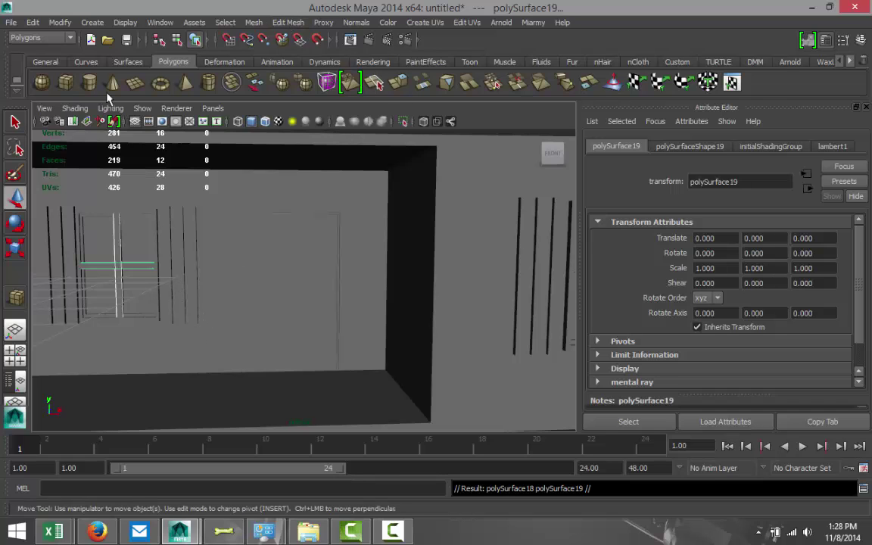
Step: Center the pivots of the duplicated crossbars and slide them along the wall into the door frame, to about X 14.5
click(60, 22)
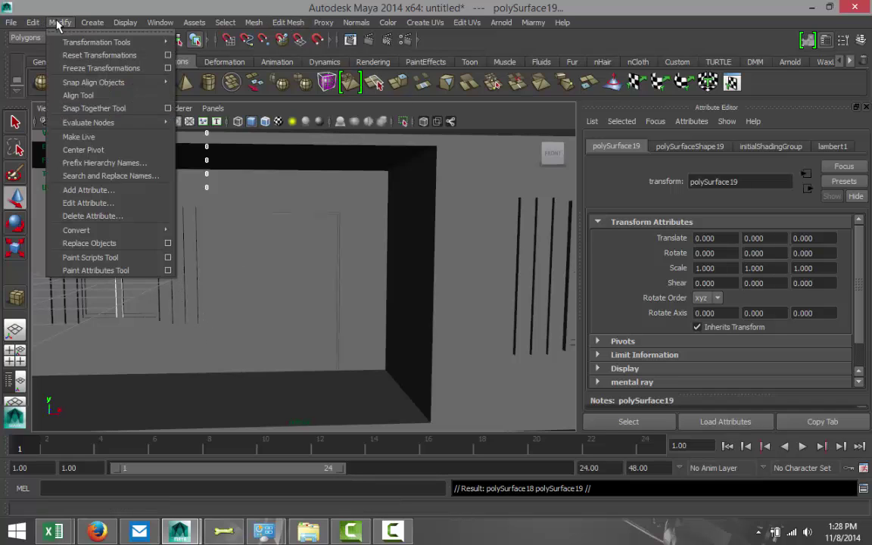
click(98, 151)
drag(146, 269, 333, 305)
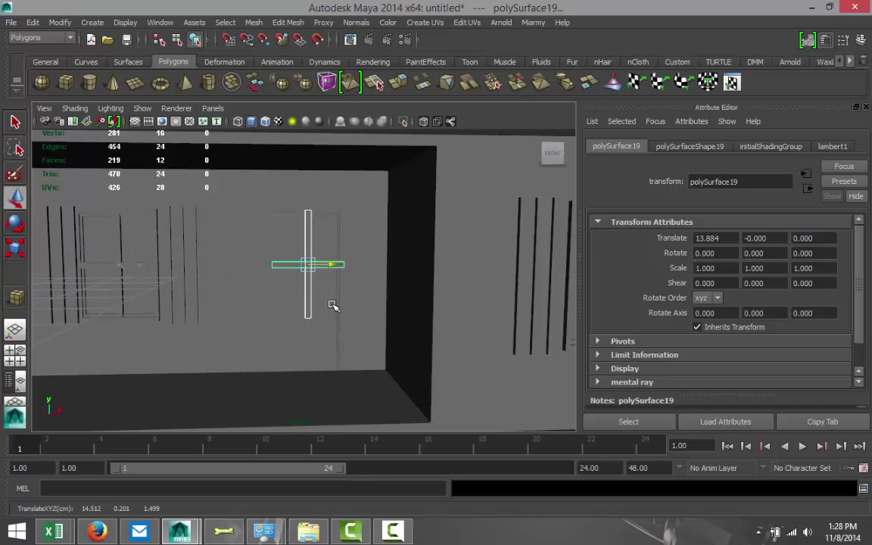
Step: In the front view, raise the duplicated crossbars slightly within the door frame, to about Y 0.22
click(15, 329)
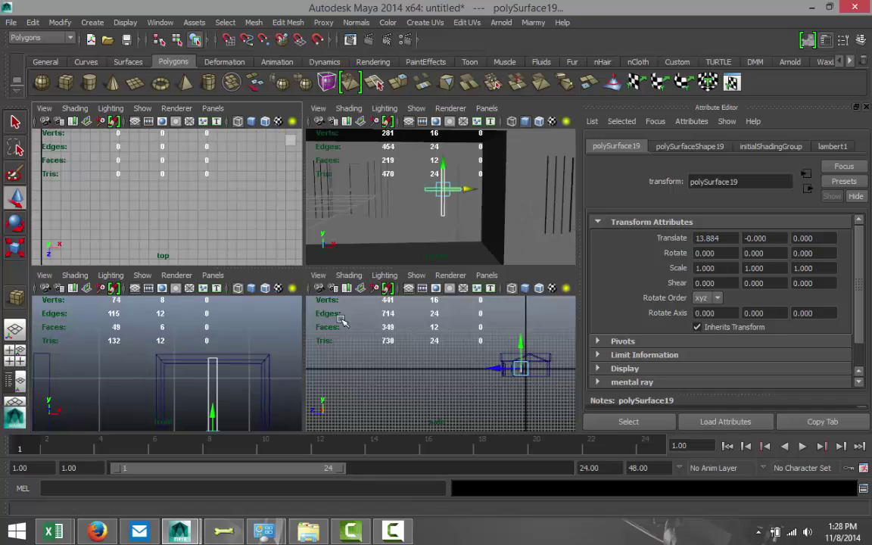
key(space)
scroll(382, 354, down, 6)
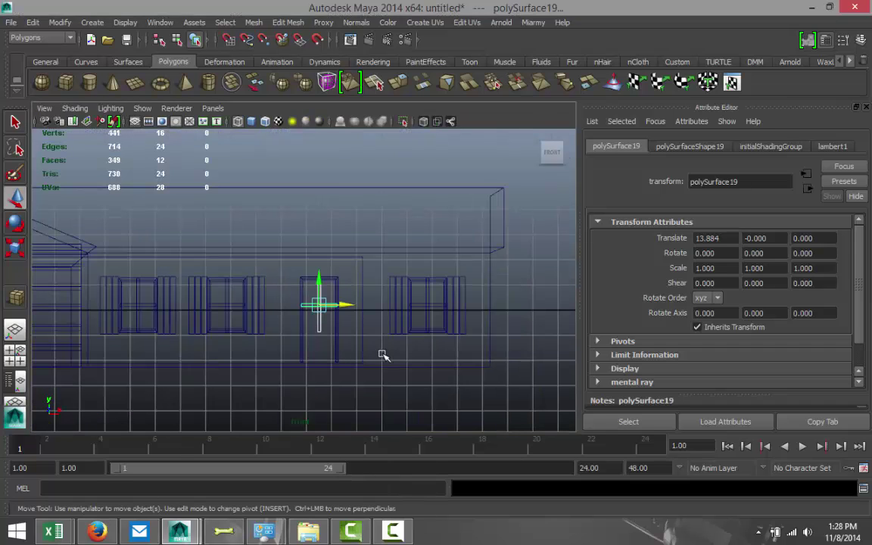
scroll(364, 344, up, 8)
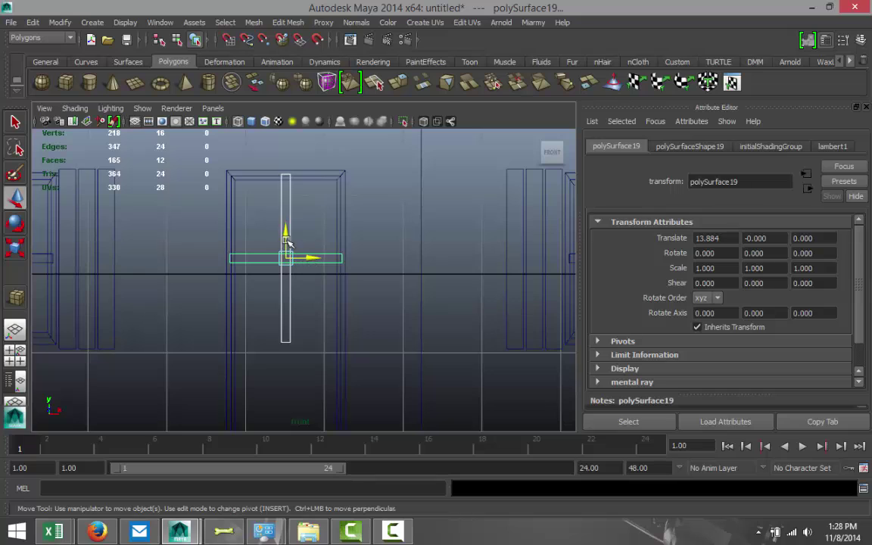
drag(287, 234, 287, 233)
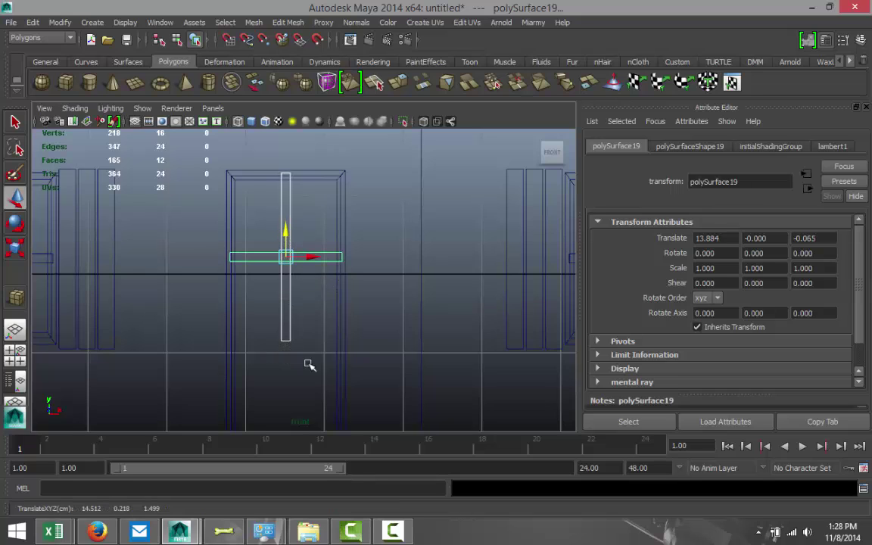
scroll(310, 365, down, 4)
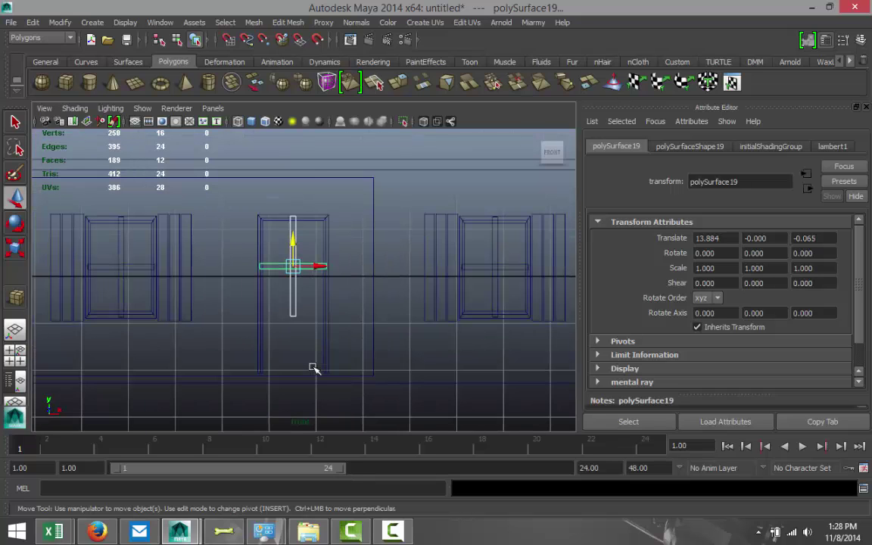
Step: Shorten the door's vertical crossbar to a Z scale of about 0.716 and raise both crossbars to about Y 0.465
key(r)
drag(292, 297, 296, 290)
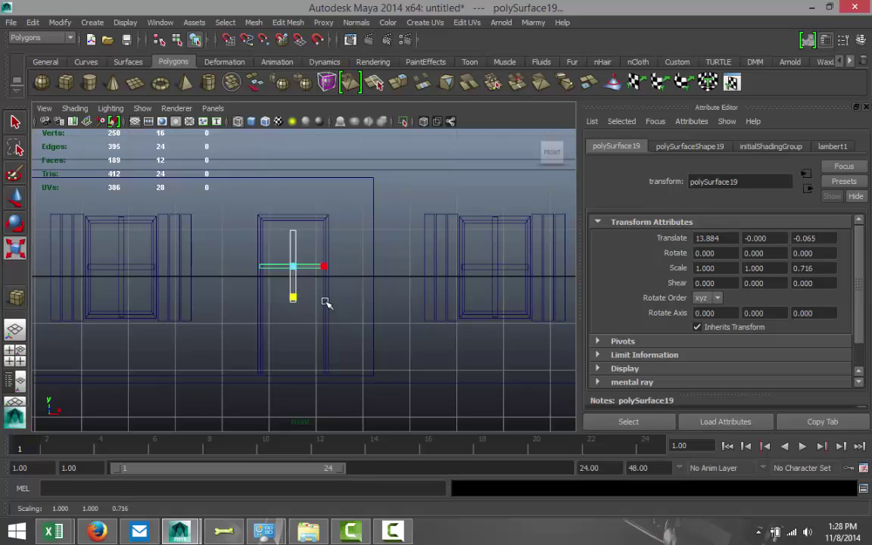
key(w)
drag(291, 241, 292, 230)
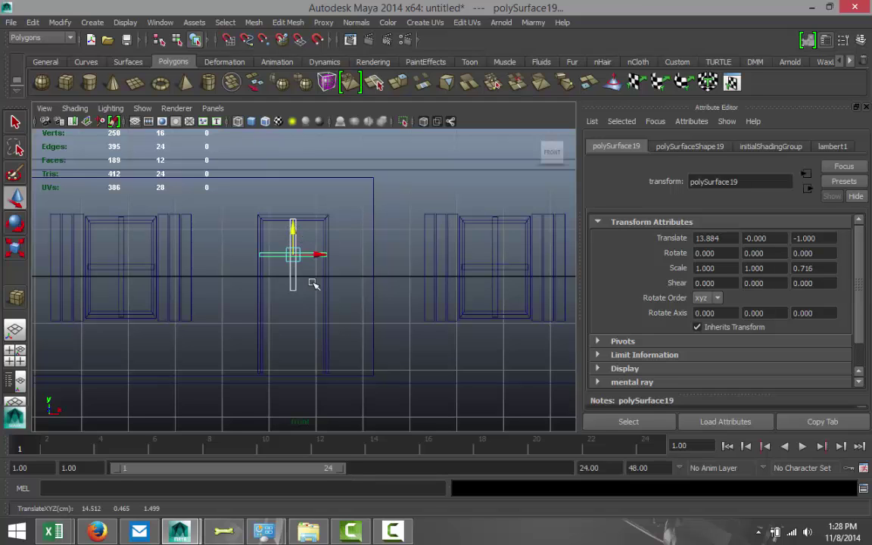
Step: Create a thin rectangular polygon box on the ground grid in front of the house in the perspective view
click(15, 350)
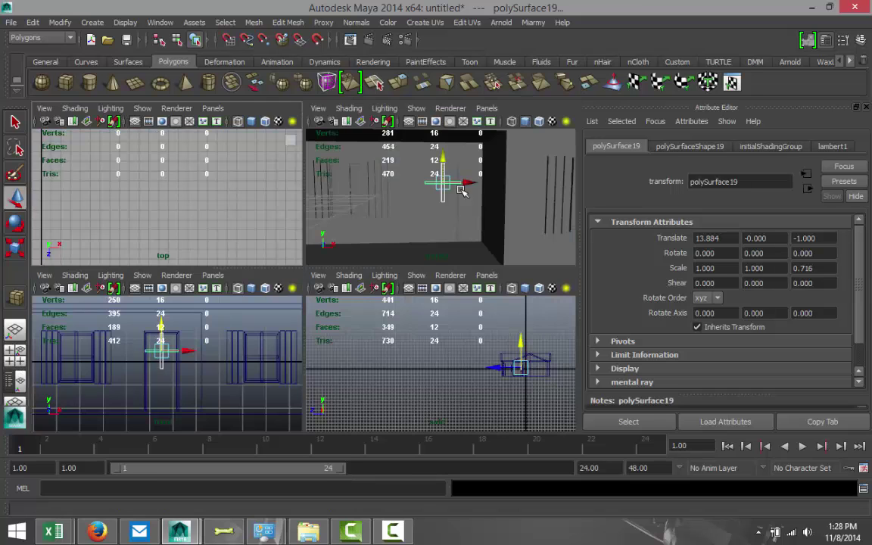
key(space)
scroll(325, 288, down, 5)
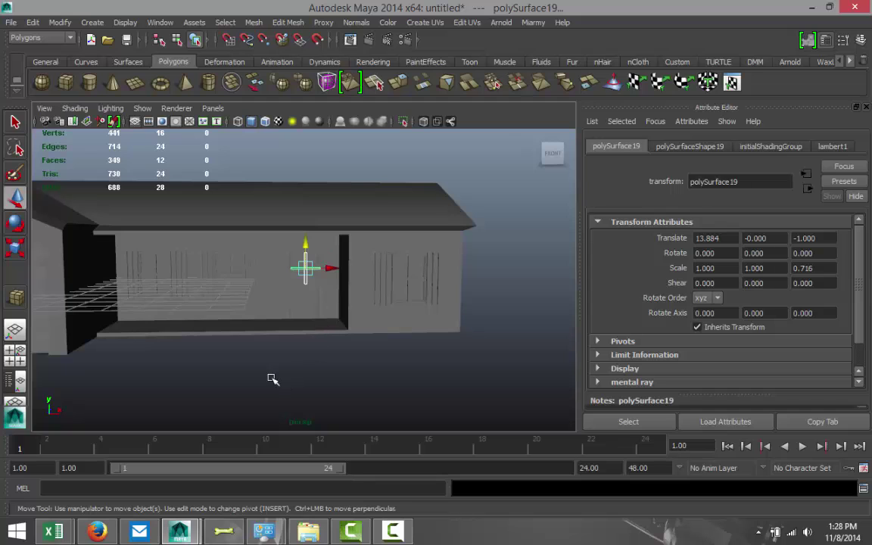
alt+drag(272, 378, 313, 392)
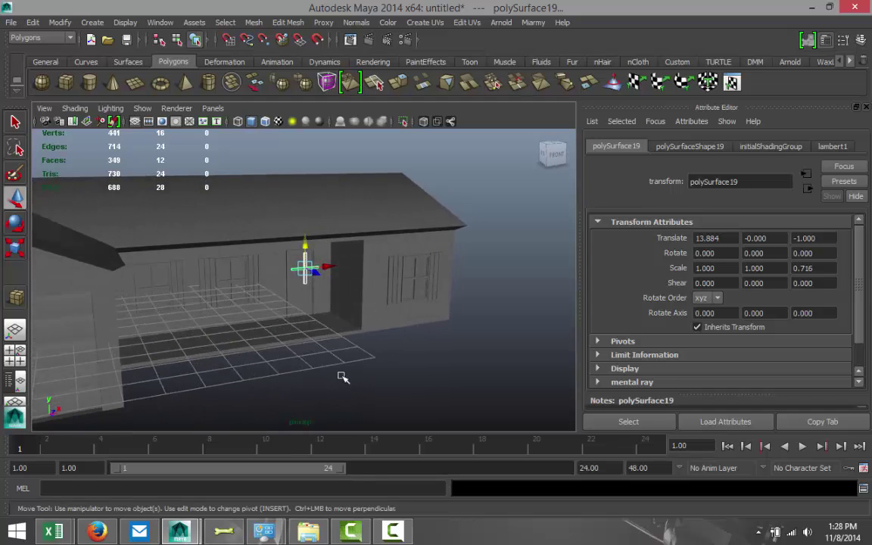
click(67, 83)
drag(181, 324, 299, 326)
Step: Extrude the box's top face, scale it inward and raise it to about Y 0.277 to form a beveled panel
right_drag(257, 356, 253, 292)
click(248, 343)
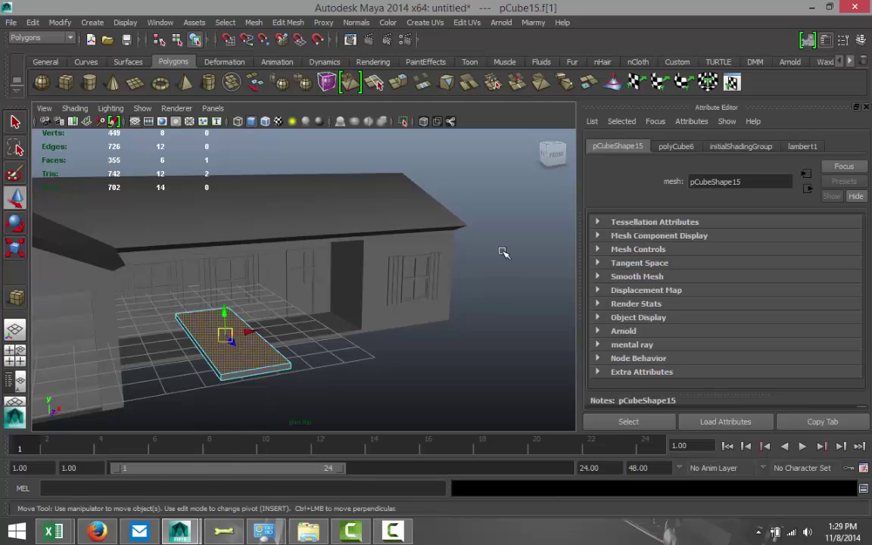
click(288, 22)
click(317, 79)
click(317, 79)
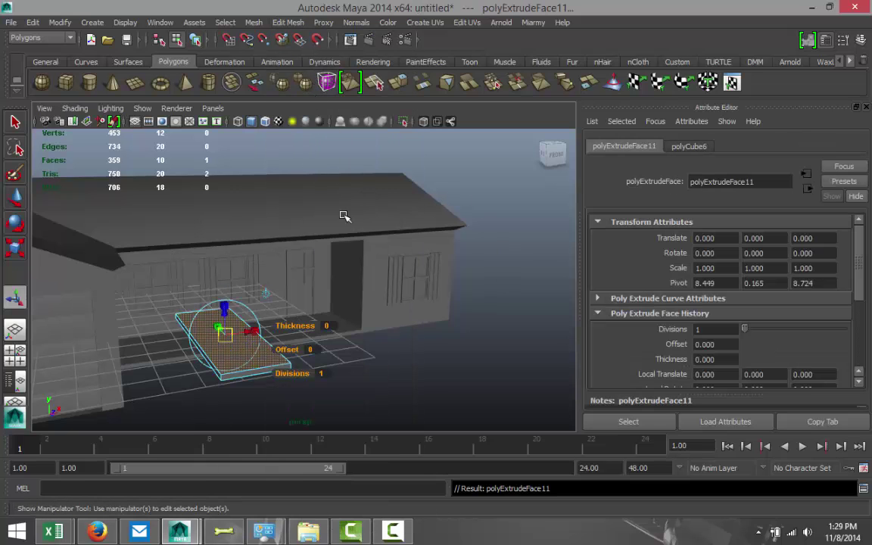
key(r)
drag(226, 336, 225, 306)
key(w)
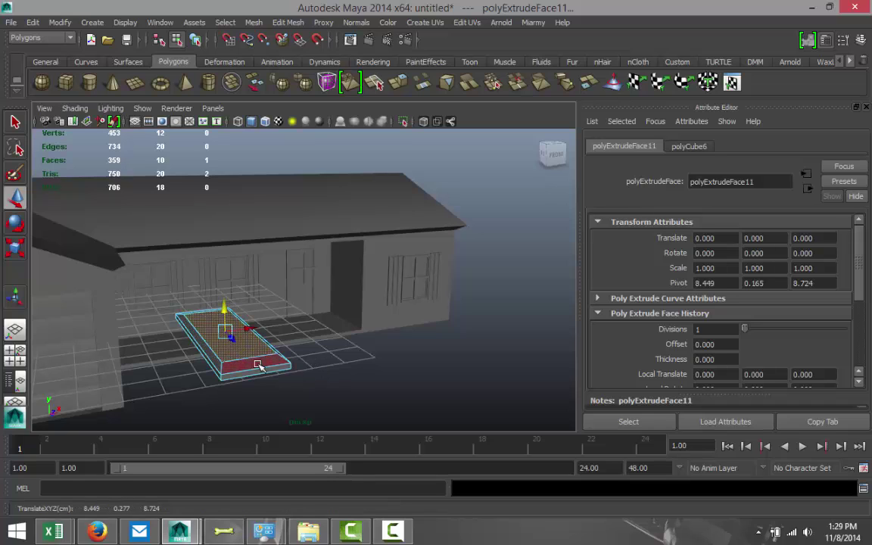
Step: Return the beveled panel to object mode and stand it upright with an X rotation of 90
right_drag(258, 365, 321, 247)
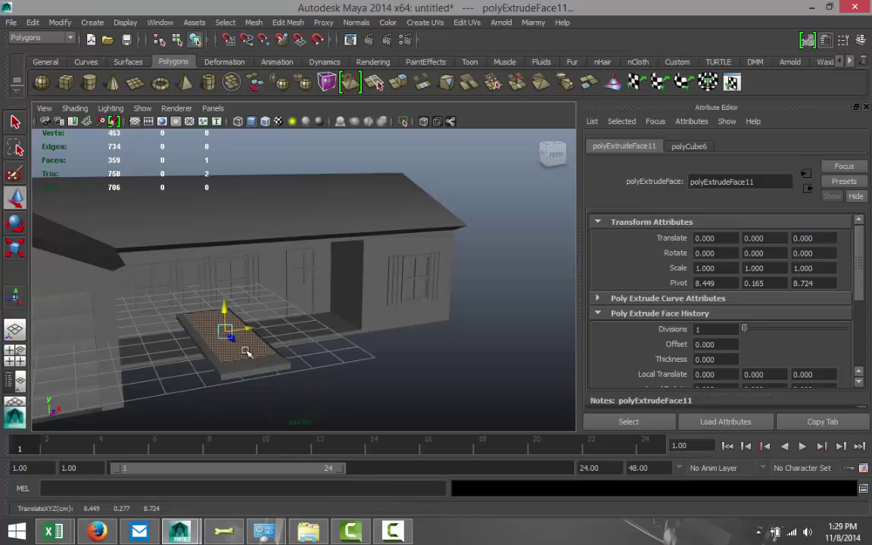
click(255, 363)
key(e)
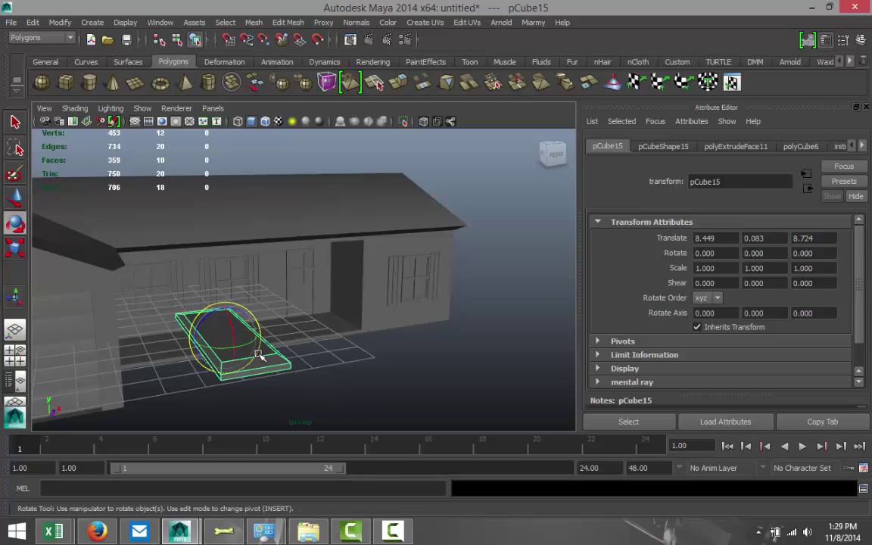
drag(228, 317, 234, 344)
drag(731, 258, 662, 252)
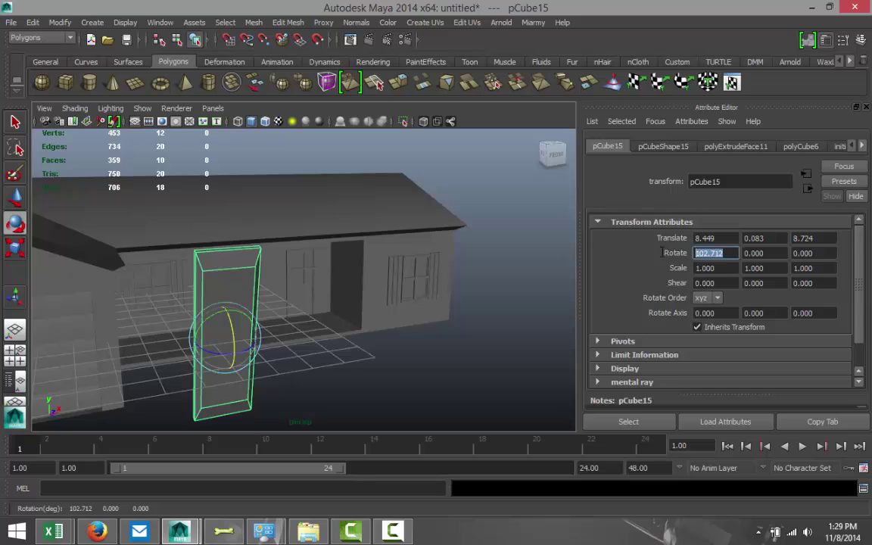
text(90)
key(Return)
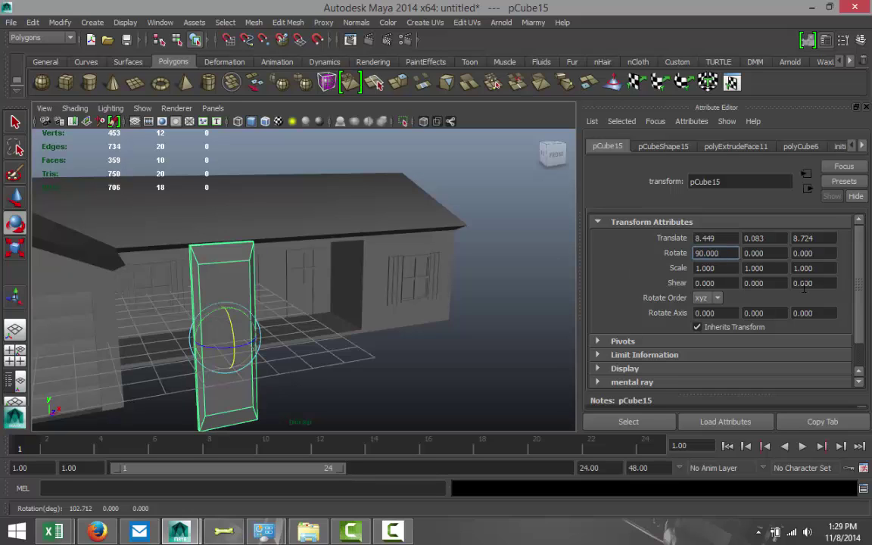
click(345, 349)
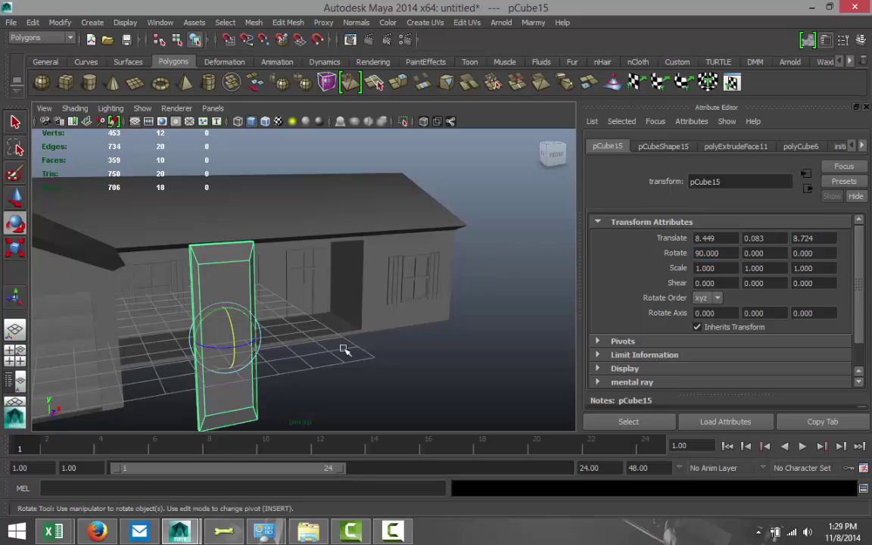
Step: Shorten the upright panel to a Z scale of about 0.444
click(255, 319)
key(r)
drag(230, 369, 230, 355)
Step: Move the panel back toward the house and along the wall to the door, at about X 14.625, Z 2.688
alt+drag(286, 383, 322, 330)
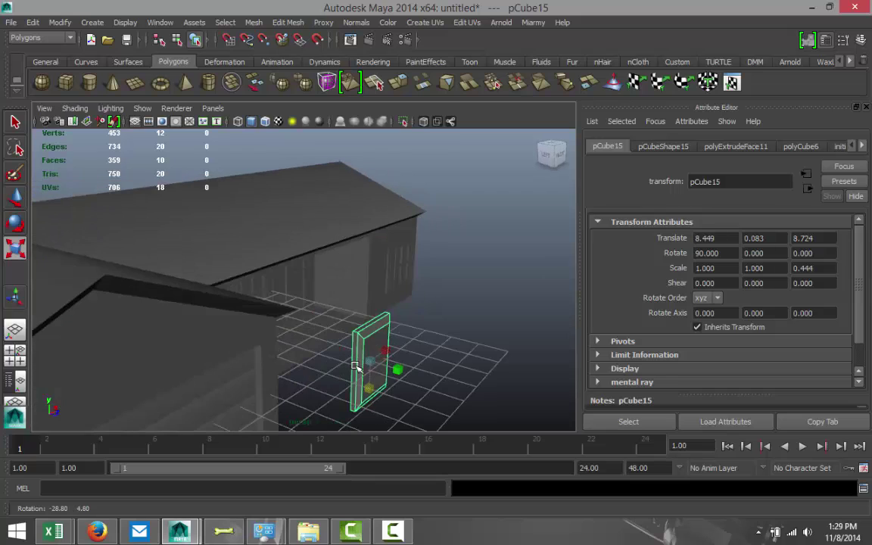
key(w)
drag(393, 368, 230, 297)
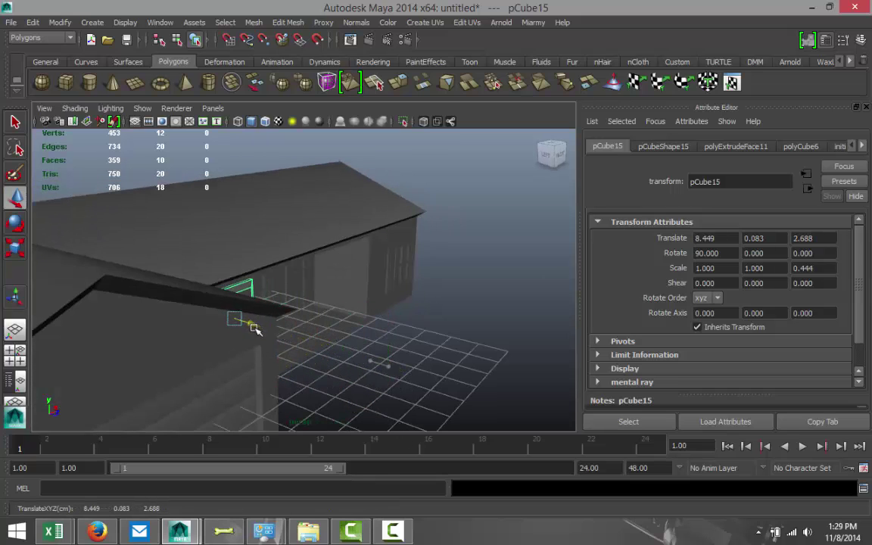
alt+drag(383, 360, 292, 361)
drag(206, 280, 328, 285)
Step: In the front view, scale the panel down uniformly to 0.638 in X and fit it in the door's lower half, about X 14.509, Y -1.152
click(19, 366)
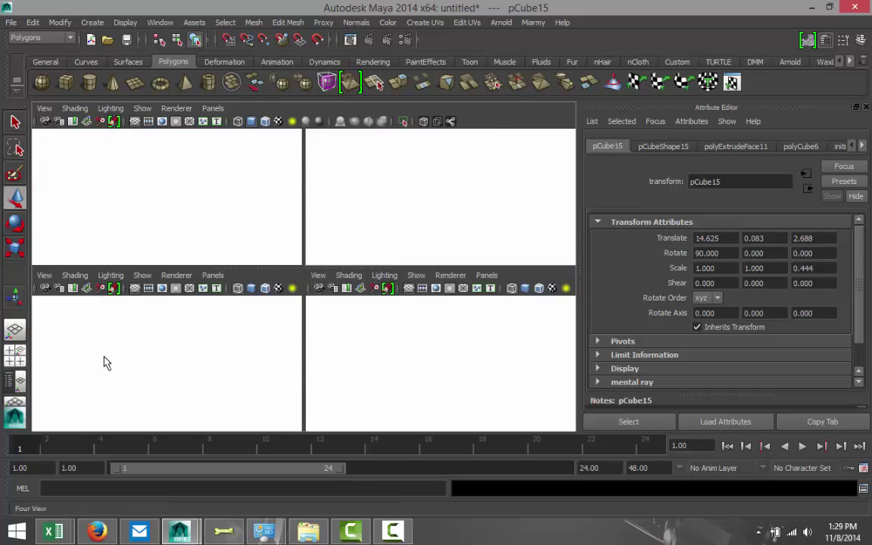
key(space)
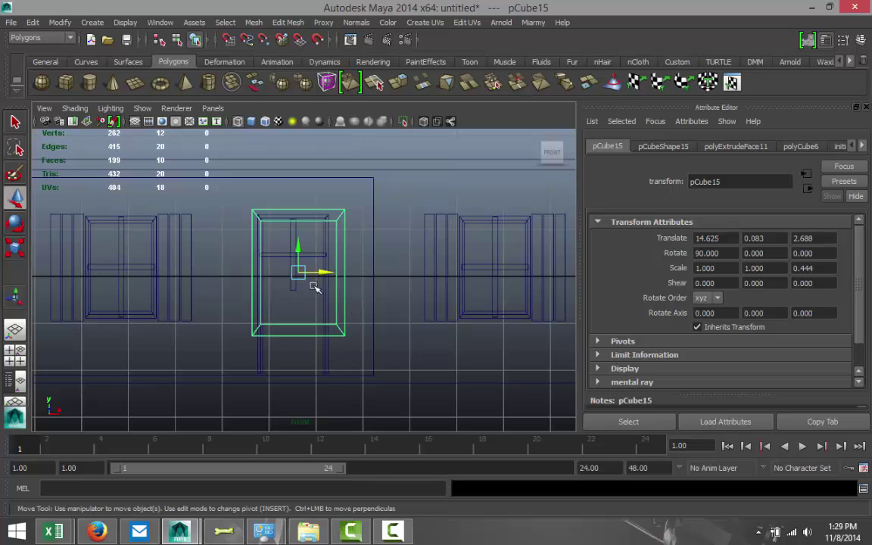
drag(296, 245, 289, 280)
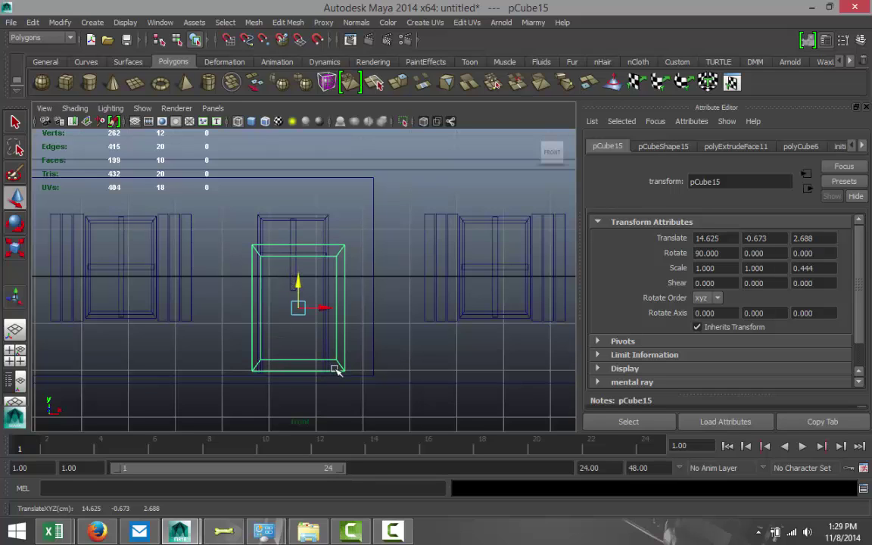
key(r)
drag(300, 310, 274, 320)
key(w)
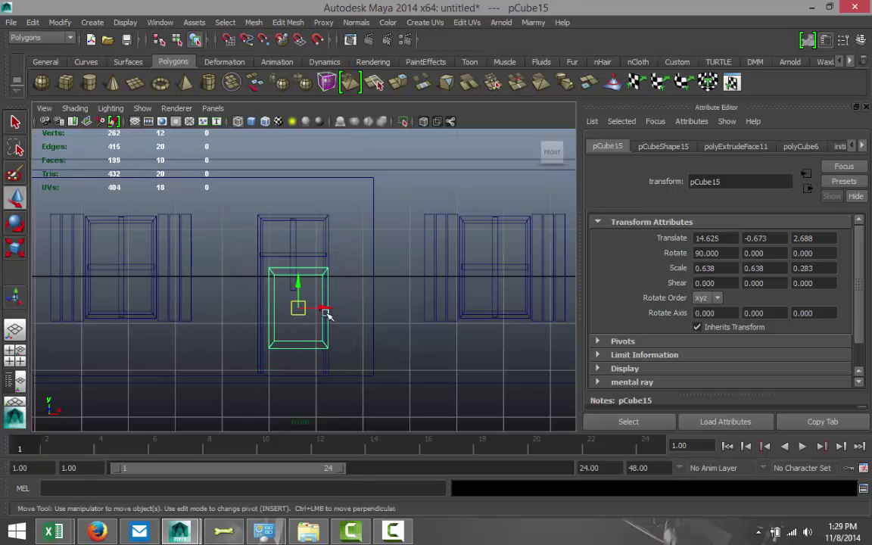
drag(330, 308, 299, 310)
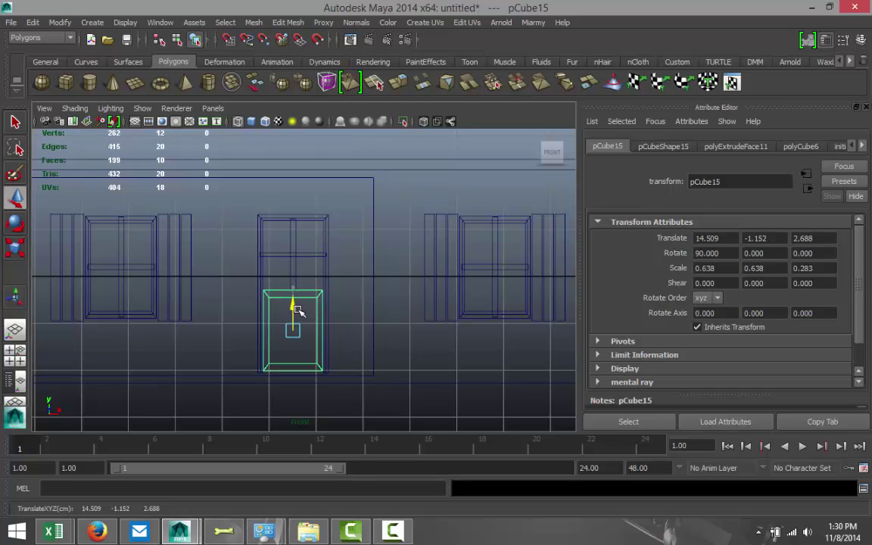
Step: In the perspective view, push the panel back against the door frame, to about Z 0.995
key(space)
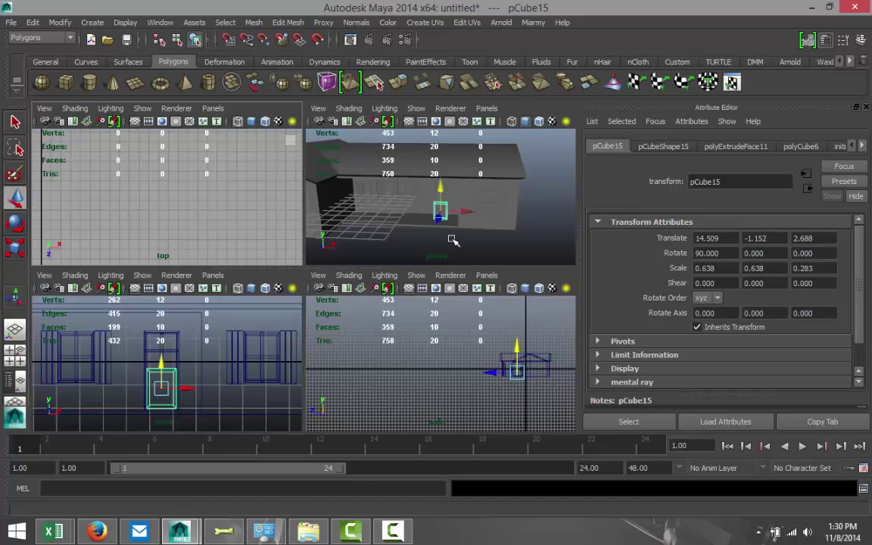
key(space)
key(f)
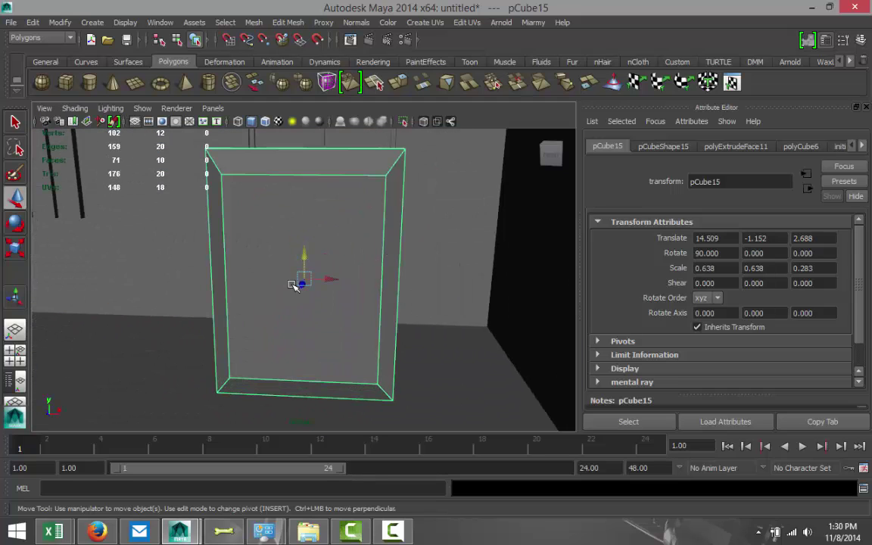
alt+drag(147, 345, 324, 374)
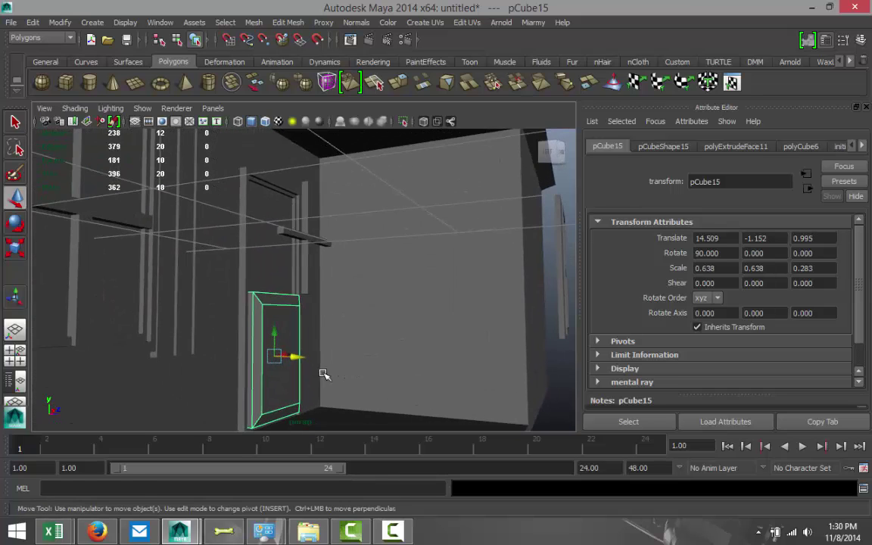
Step: Select both door crossbars and push them back into the door frame, to about Z 0.912
click(305, 250)
shift+click(310, 240)
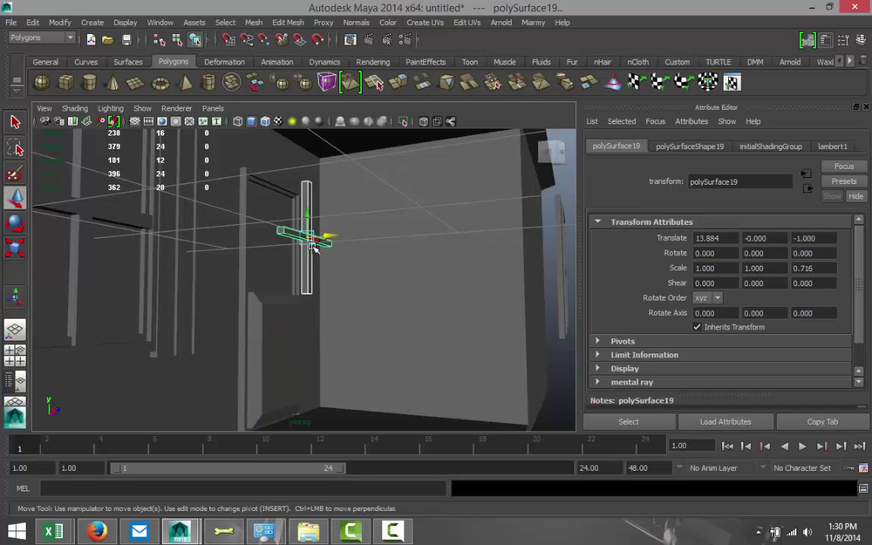
drag(333, 236, 297, 243)
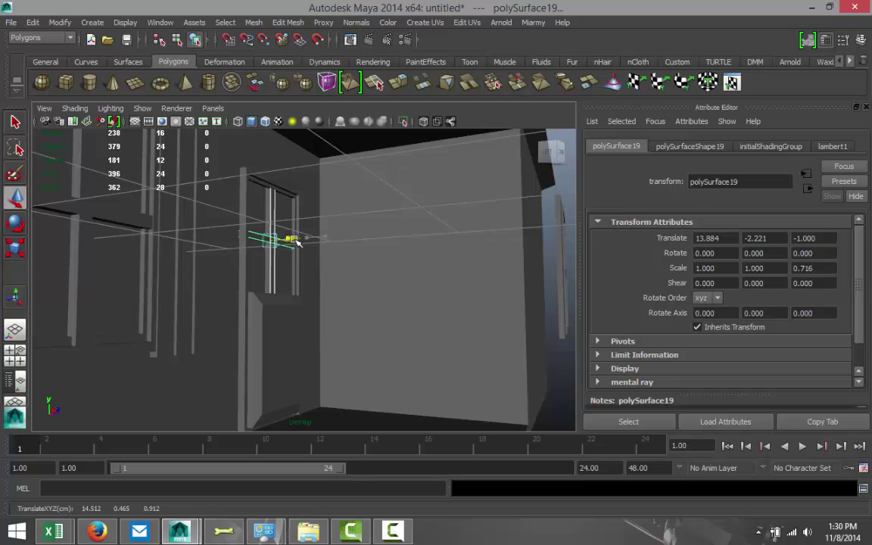
Step: Thin the door's lower panel to a Y scale of about 0.222 and push it back to about Z 0.974
click(279, 335)
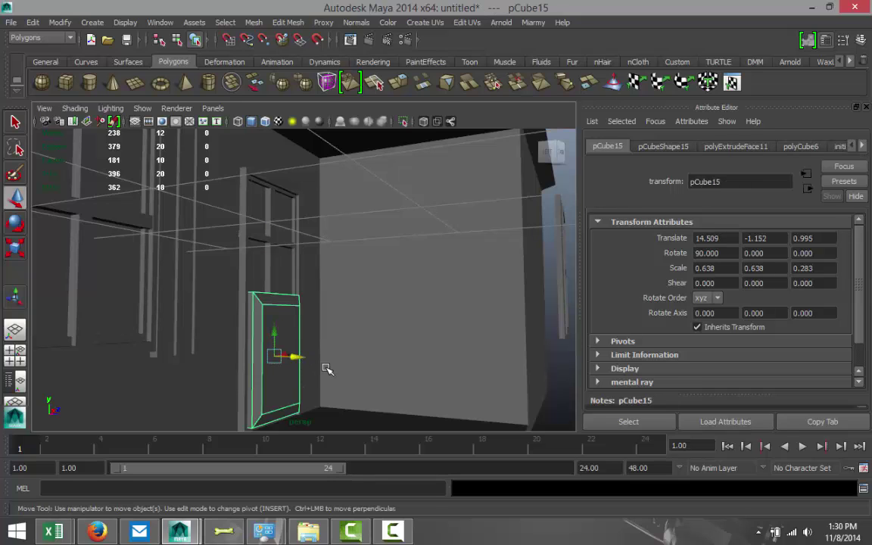
key(r)
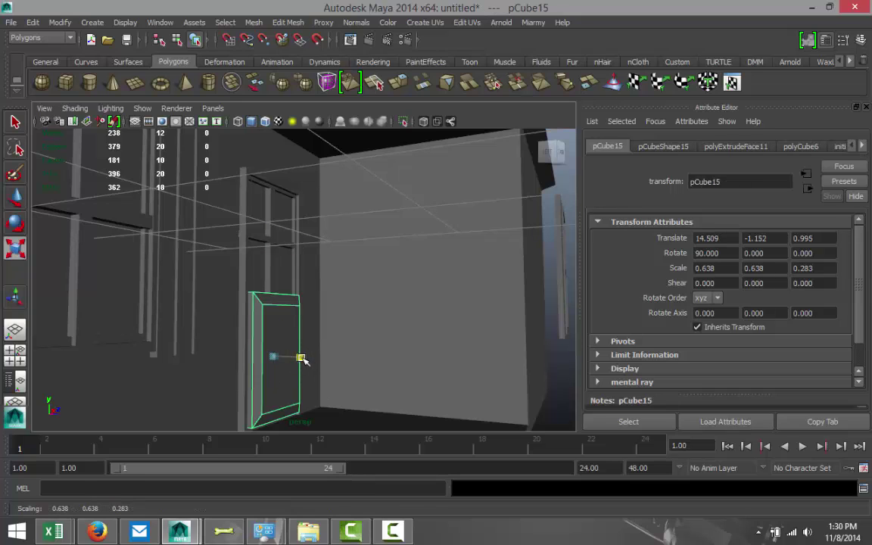
drag(302, 357, 284, 358)
alt+drag(359, 364, 374, 375)
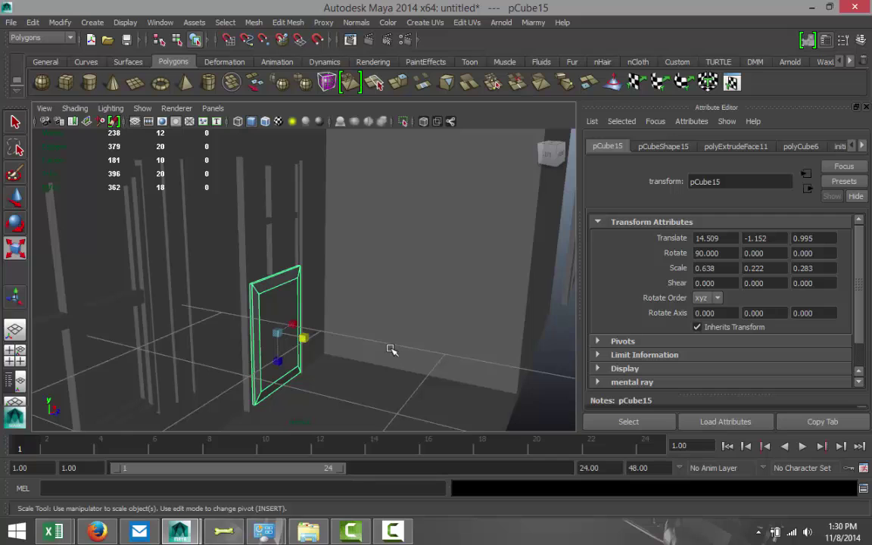
key(w)
drag(302, 335, 303, 341)
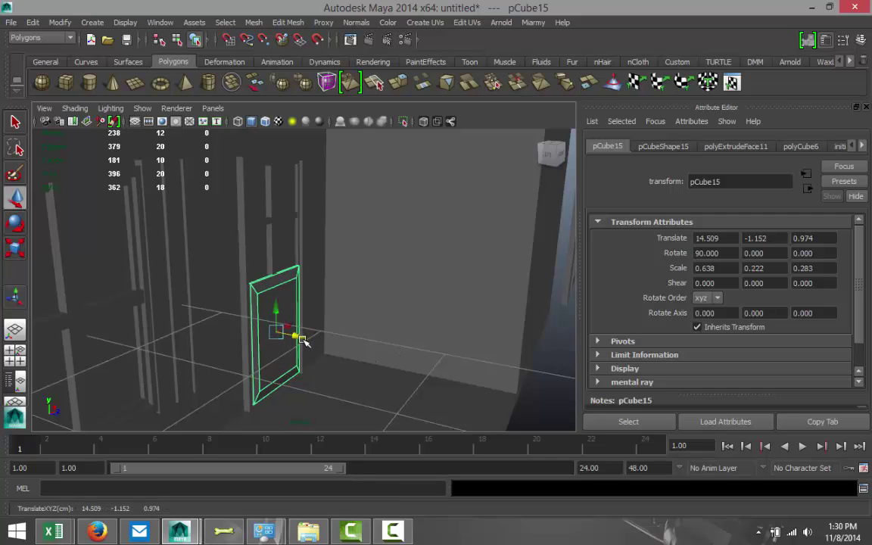
Step: Extrude the front center face of the lower door panel and scale it inward to about 0.866
click(335, 353)
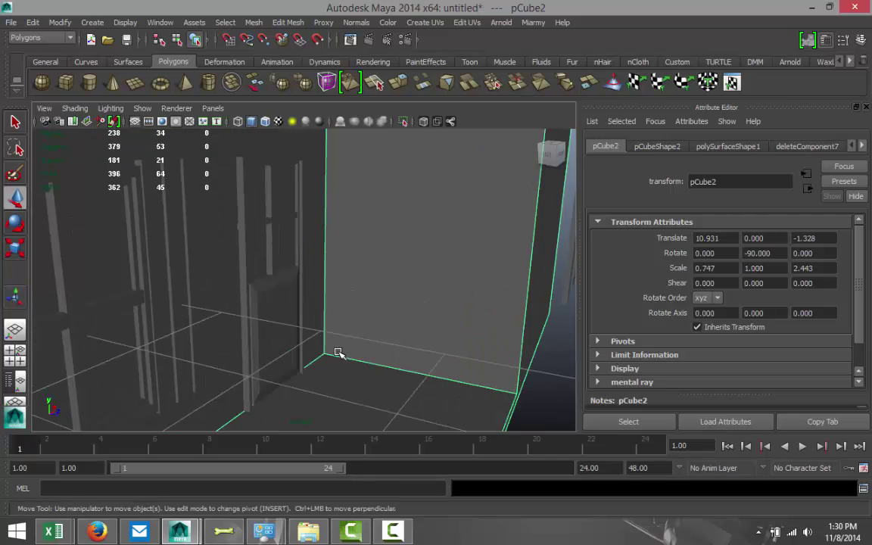
alt+drag(353, 366, 304, 352)
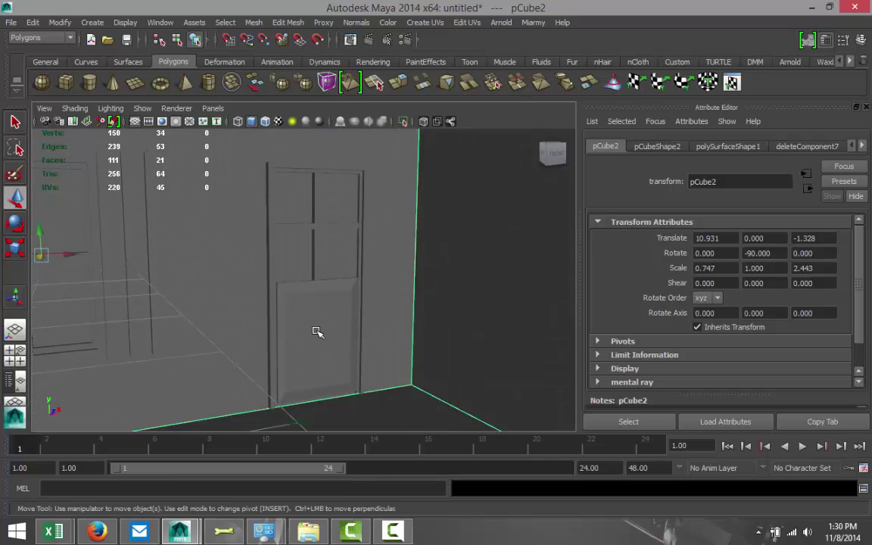
click(328, 327)
right_drag(333, 306, 340, 300)
click(327, 329)
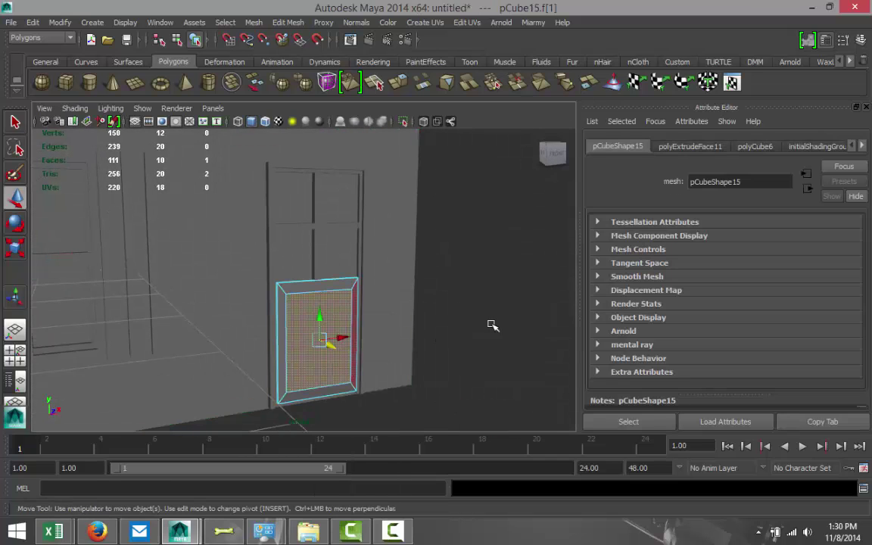
click(287, 22)
click(300, 71)
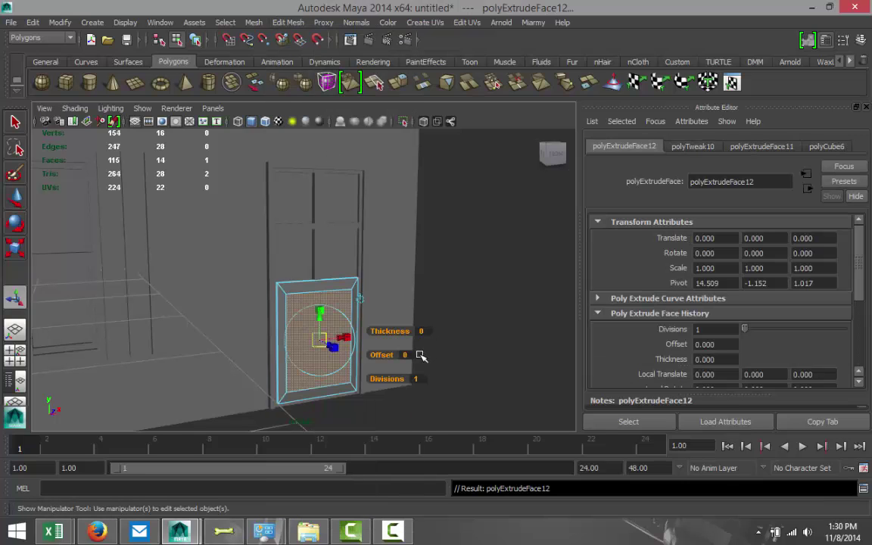
key(r)
drag(322, 340, 316, 343)
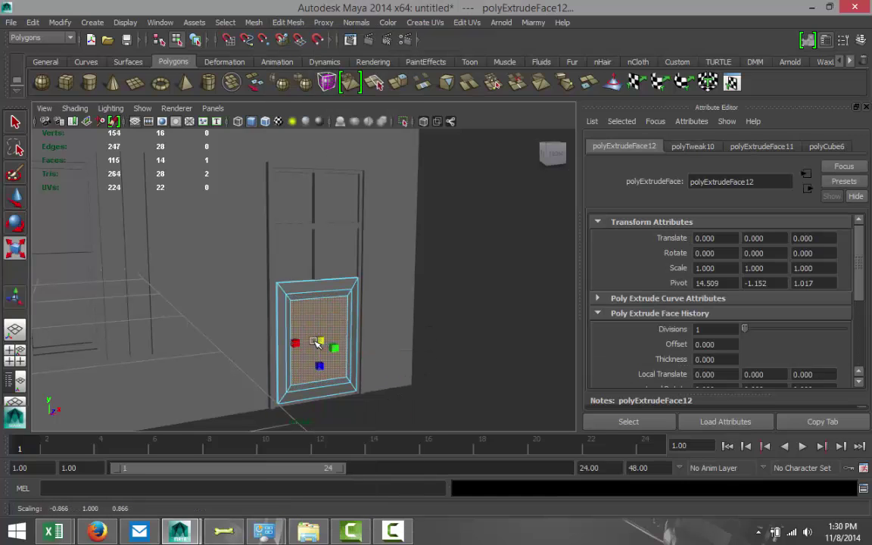
Step: Extrude the center face of the lower door panel again and push it slightly back into the panel
click(288, 22)
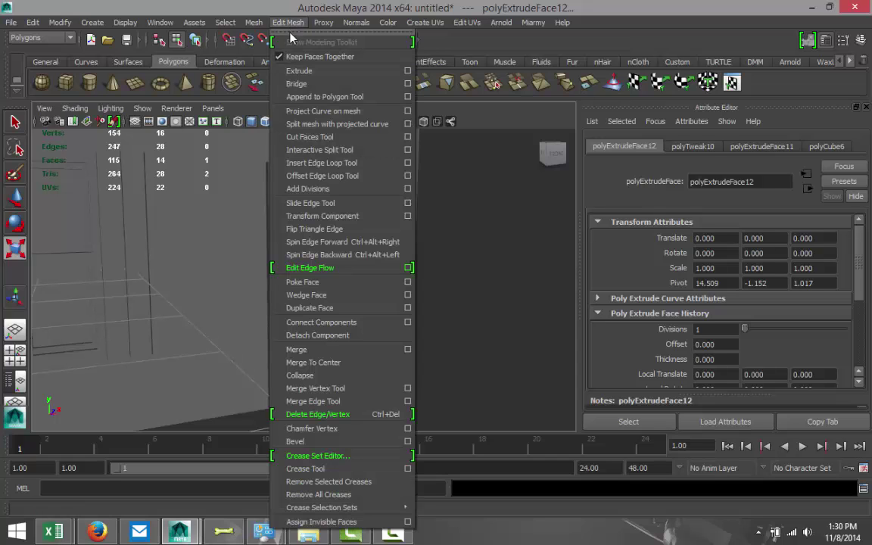
click(301, 71)
key(w)
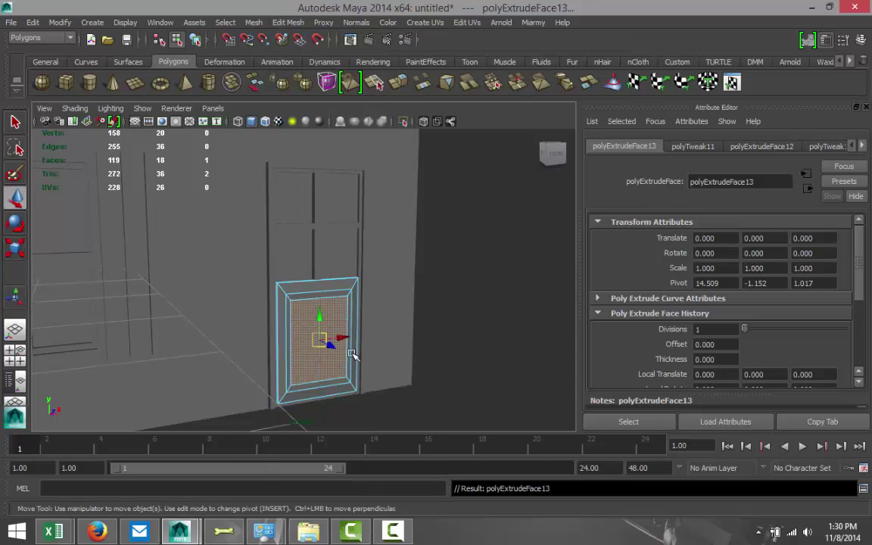
drag(333, 348, 329, 345)
Step: Examine the whole house from the outside, including the porch, the front door and the garage end
scroll(385, 362, down, 4)
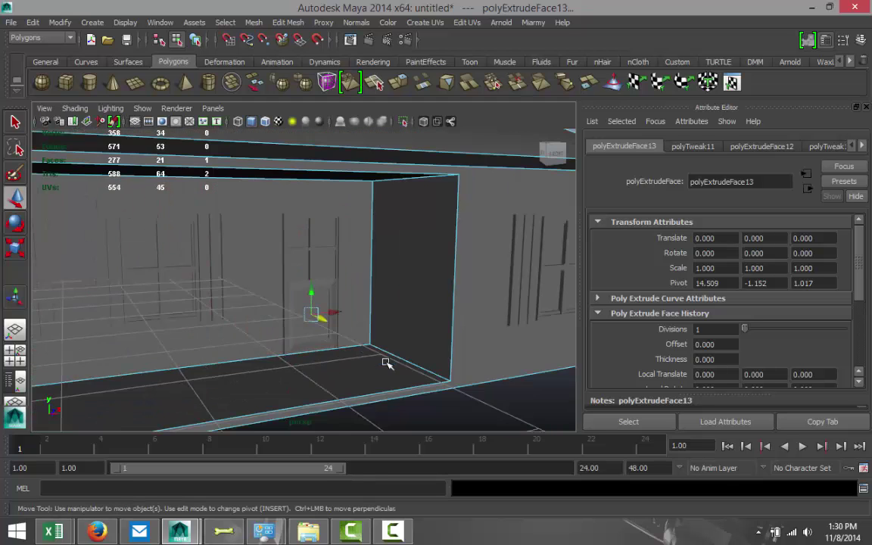
scroll(407, 365, down, 3)
alt+drag(381, 352, 422, 380)
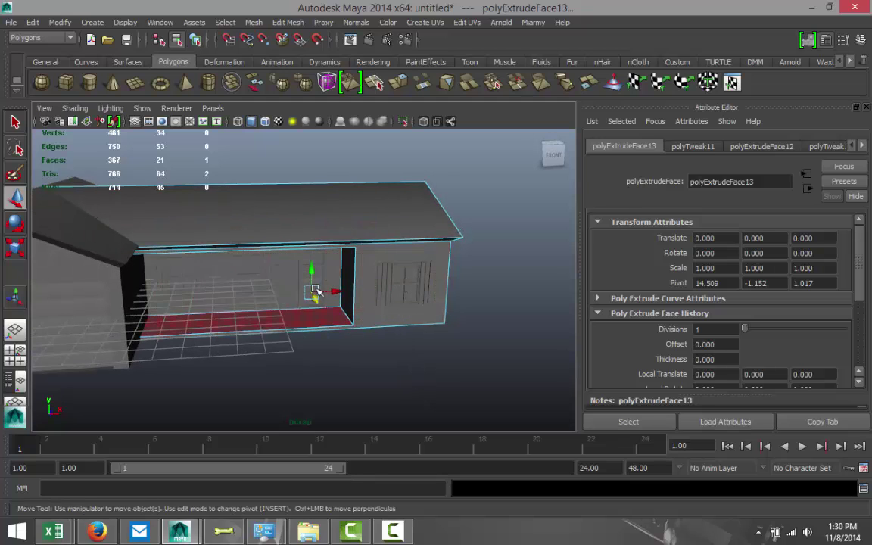
alt+drag(97, 394, 255, 398)
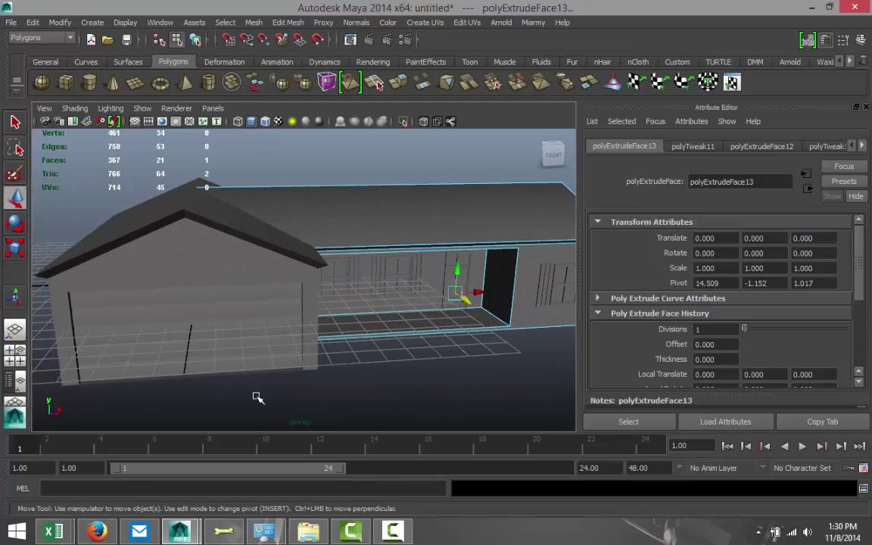
scroll(256, 398, up, 4)
scroll(256, 397, down, 3)
alt+drag(239, 404, 302, 405)
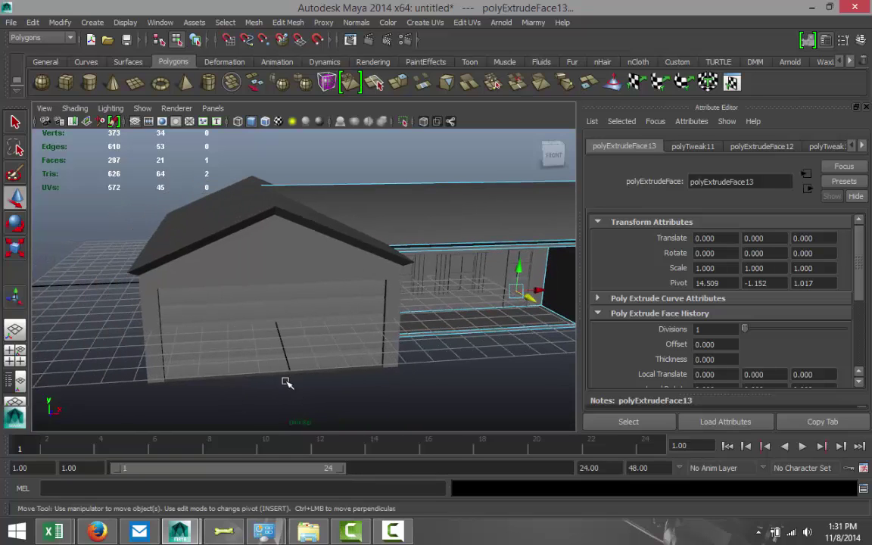
click(246, 266)
alt+drag(248, 323, 219, 318)
alt+drag(184, 323, 350, 379)
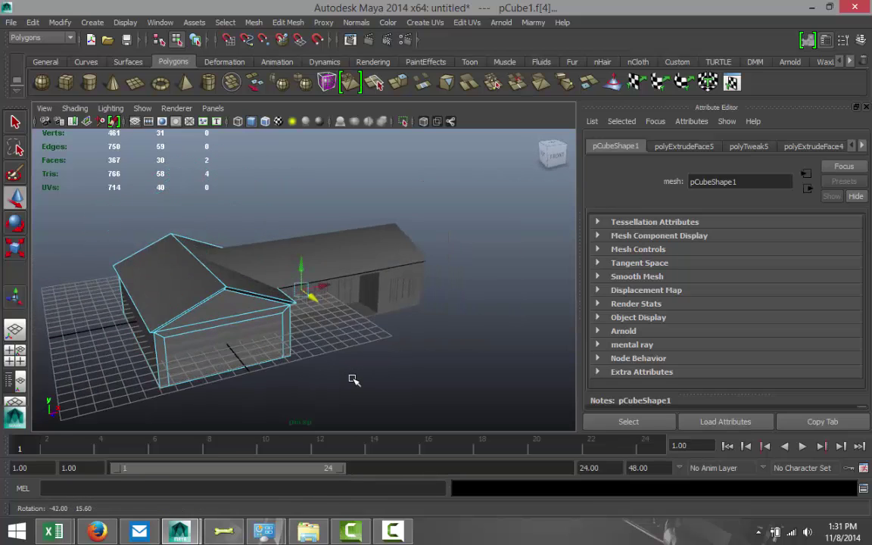
Step: Return to object selection, select all parts of the house and assign them a new Lambert material
drag(106, 197, 489, 414)
right_drag(337, 246, 389, 229)
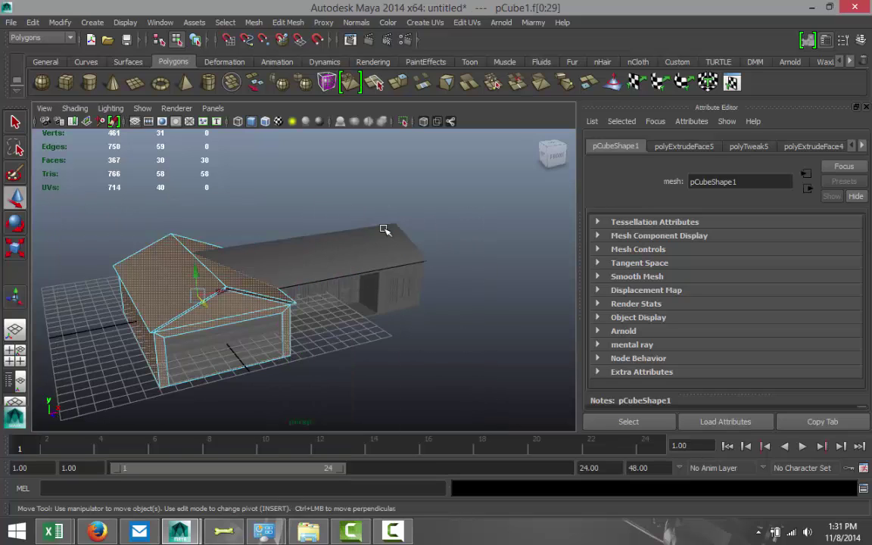
drag(206, 206, 507, 451)
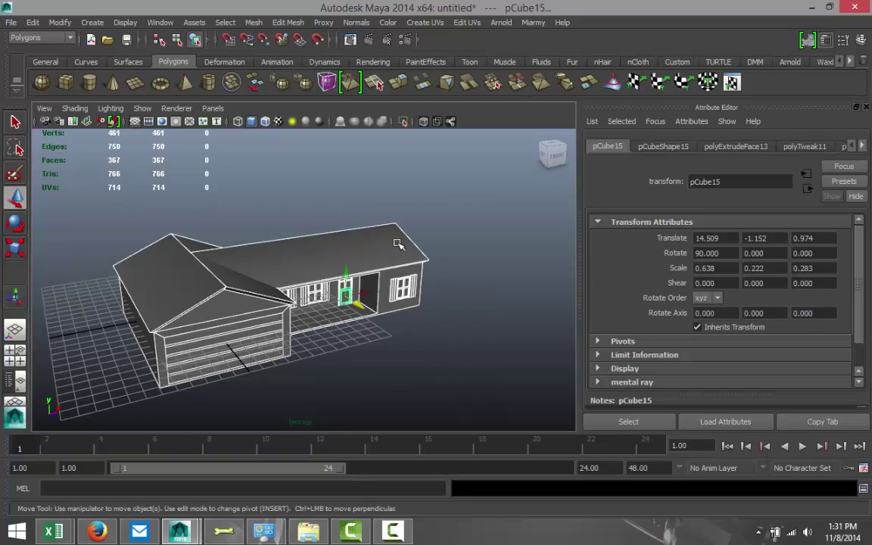
right_drag(398, 244, 415, 468)
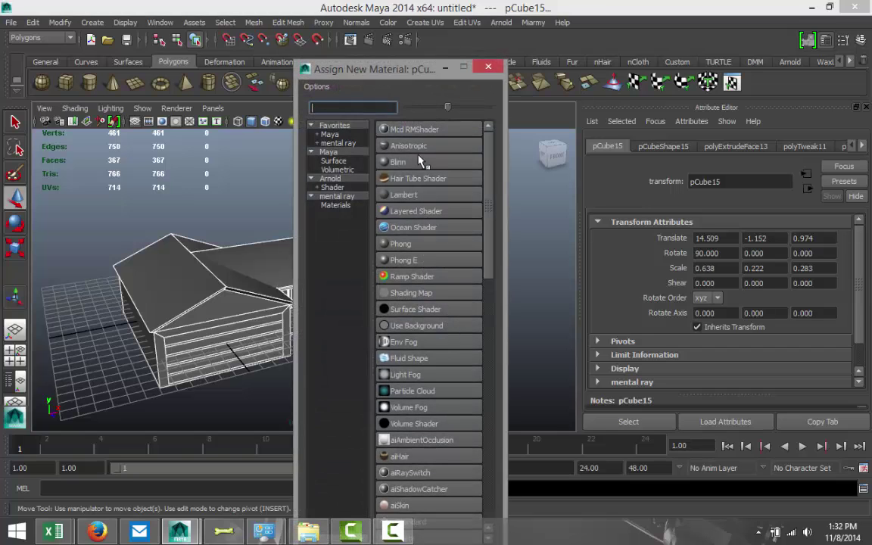
text(la)
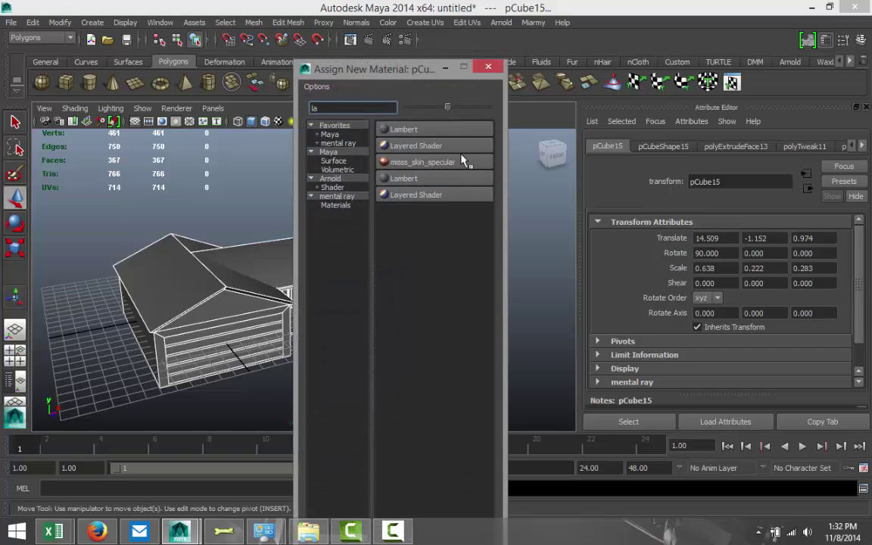
click(434, 132)
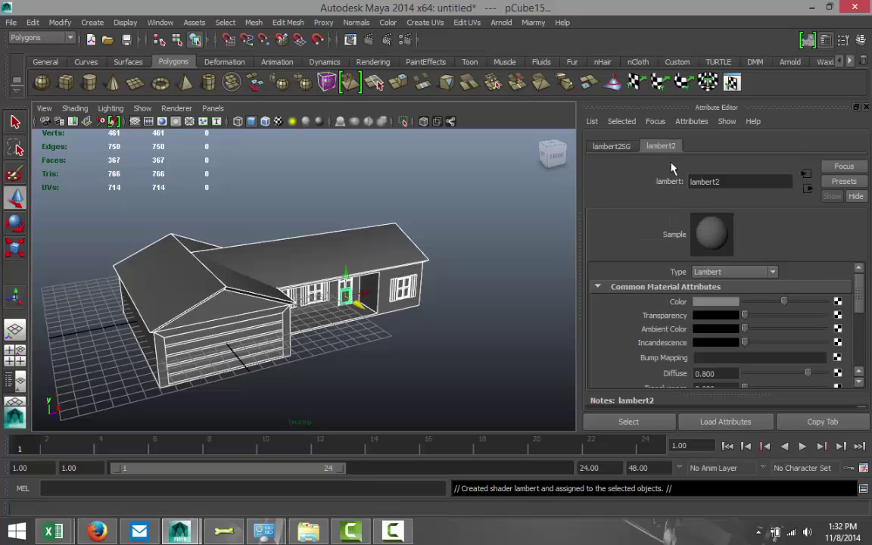
Step: Set the new Lambert material's color to white and deselect the house
click(706, 303)
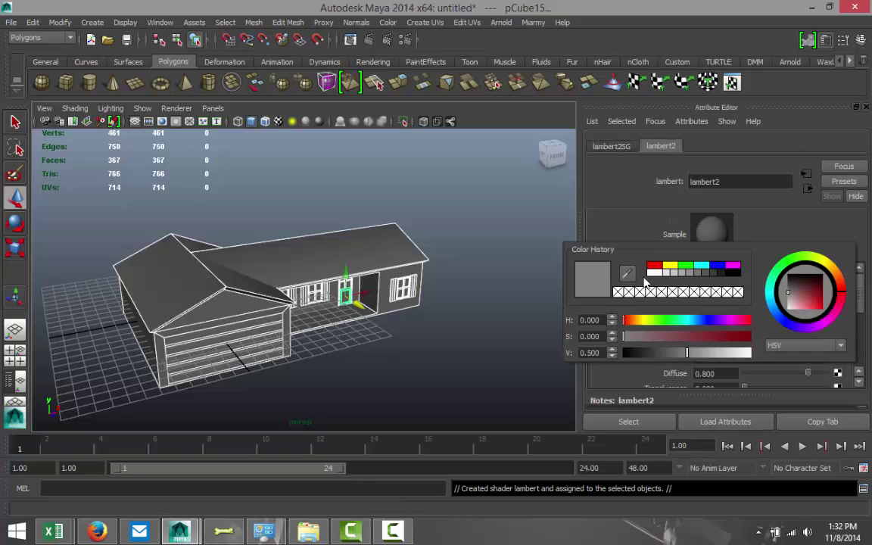
click(654, 273)
click(487, 322)
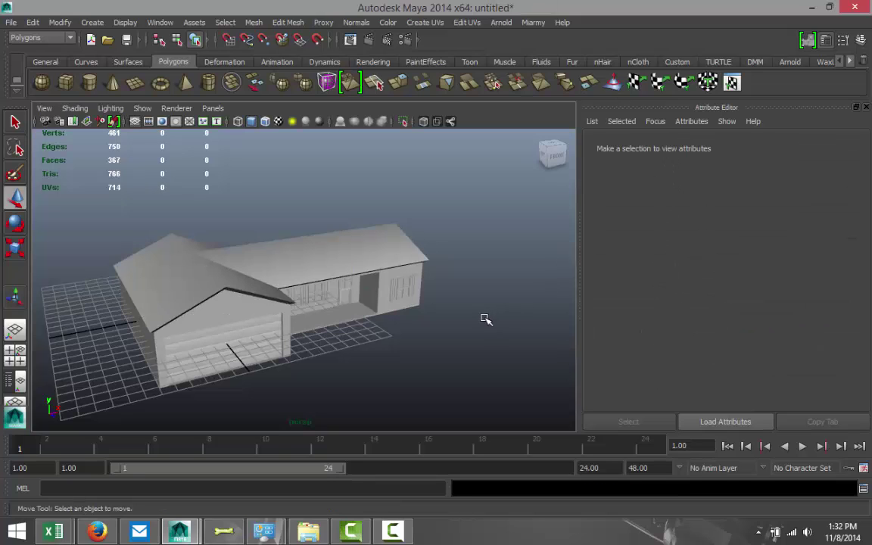
Step: Create a tall, narrow polygon box in front of the garage and scale it uniformly to about 0.300
alt+drag(437, 366, 341, 324)
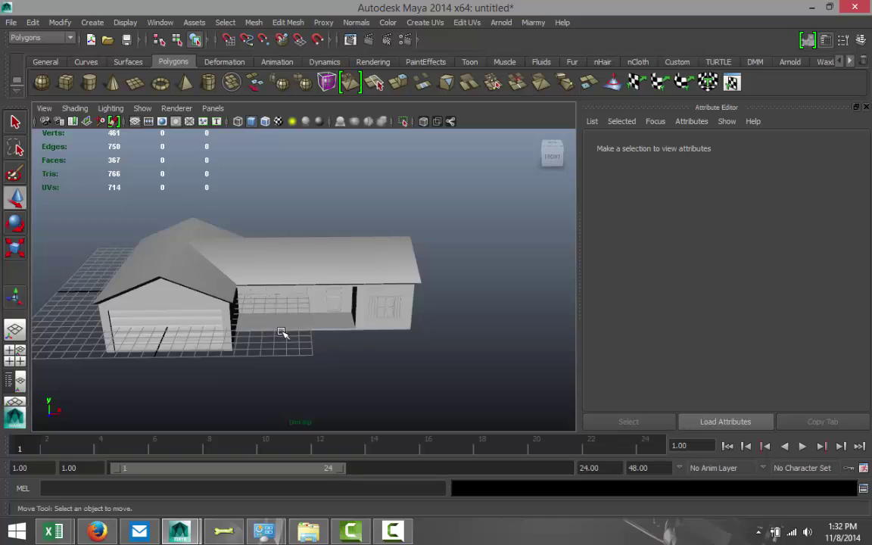
click(65, 82)
click(138, 383)
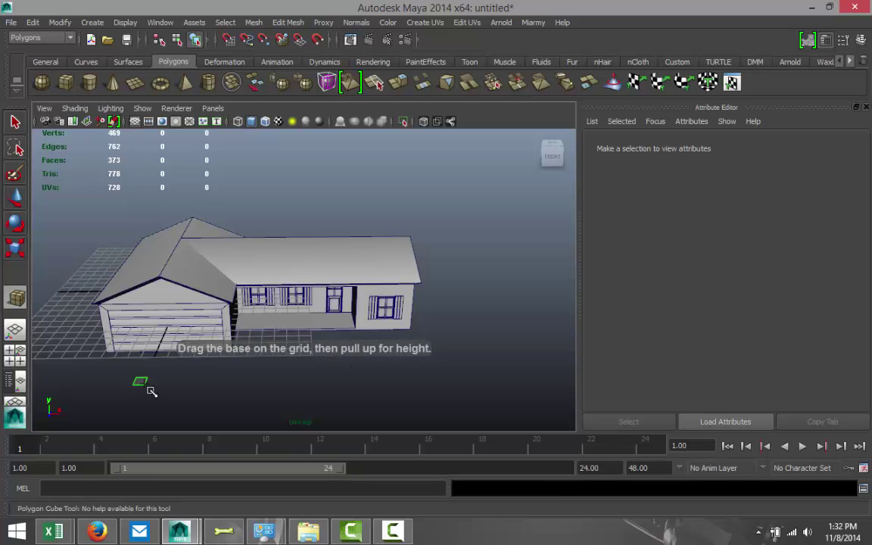
drag(149, 377, 122, 254)
key(r)
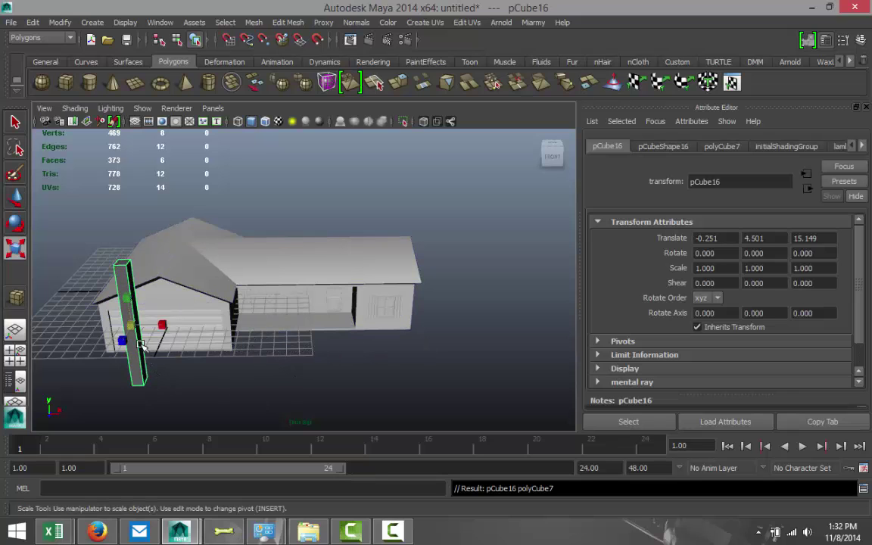
drag(132, 326, 85, 326)
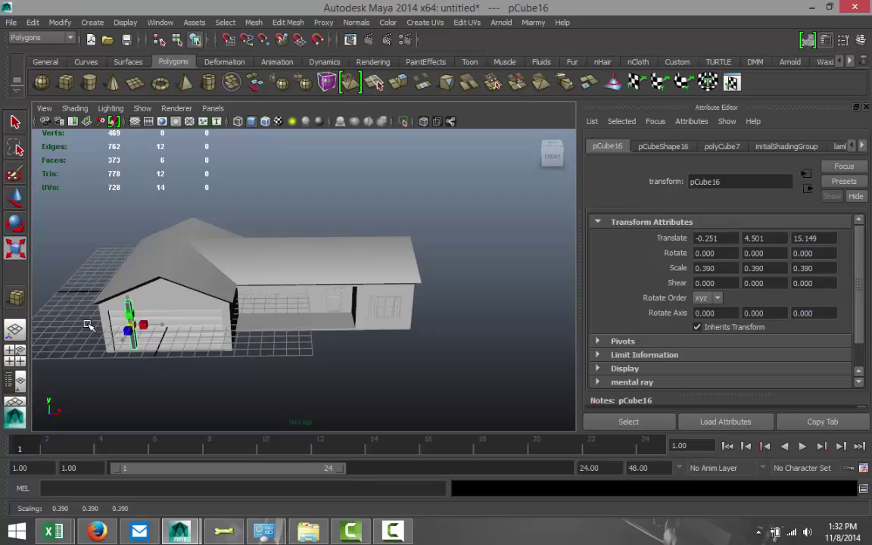
Step: In the top view, move the narrow box to the porch's front edge, at about X 14.486, Z 3.818
click(14, 350)
key(space)
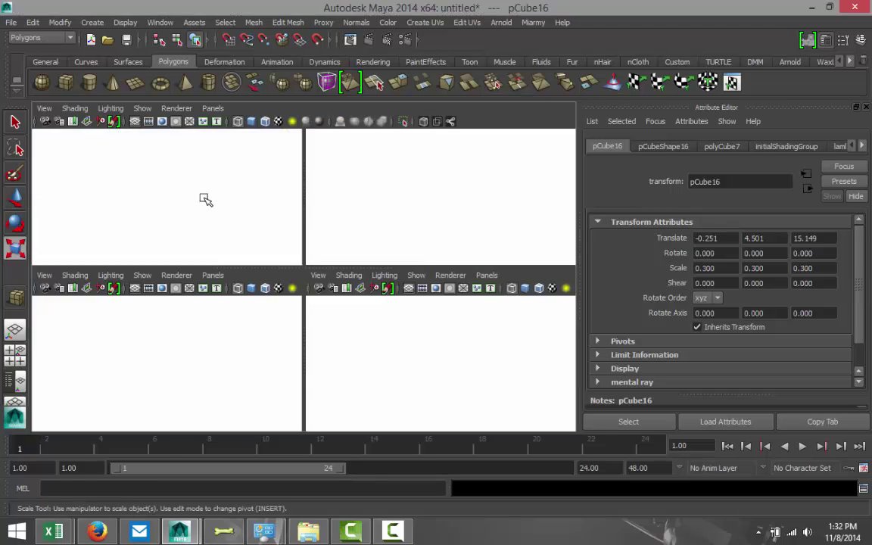
key(f)
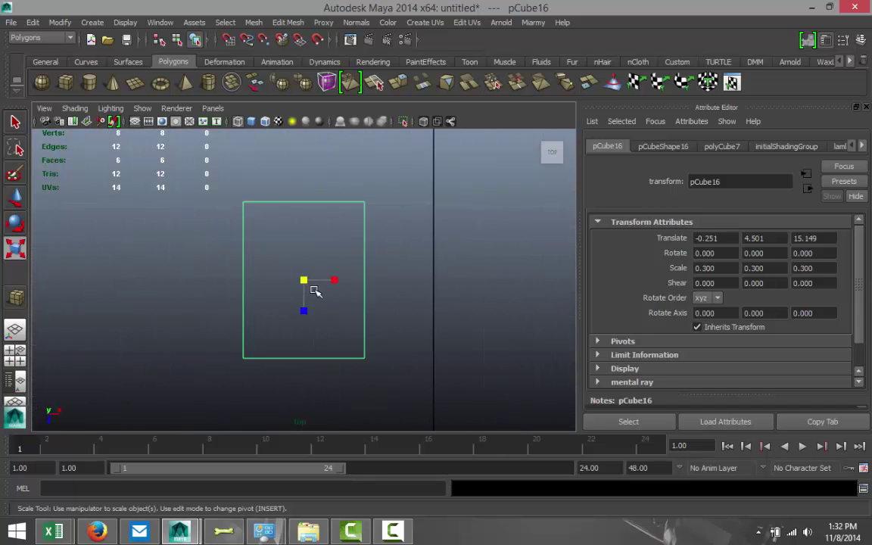
scroll(315, 293, down, 12)
scroll(402, 335, up, 3)
scroll(402, 335, up, 1)
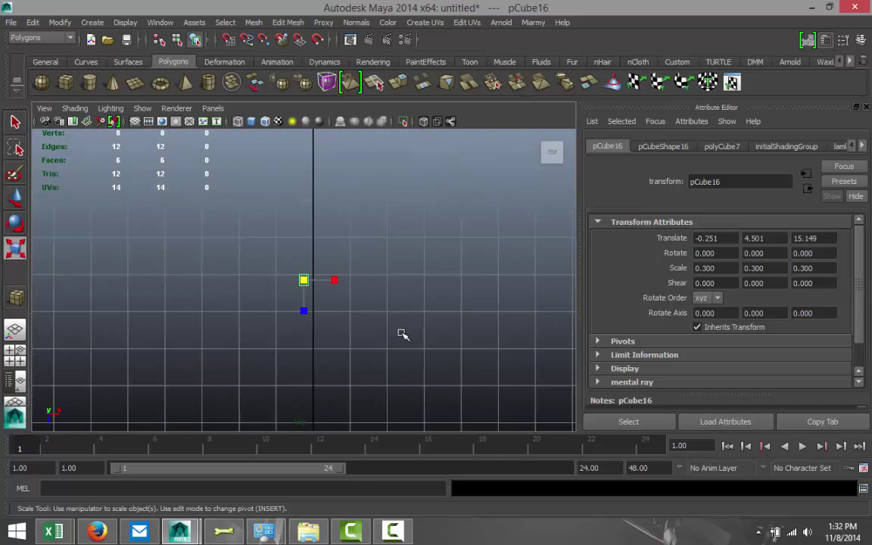
key(w)
drag(307, 305, 303, 156)
key(f)
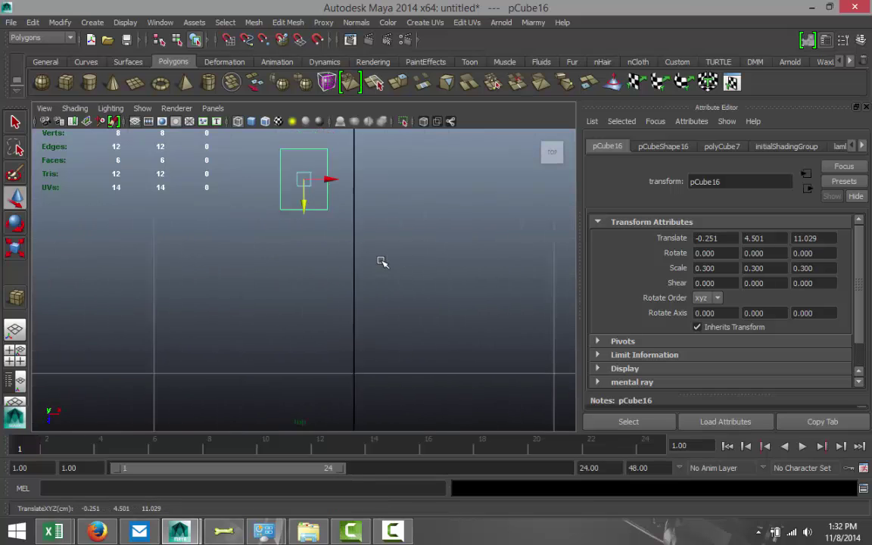
scroll(383, 264, down, 10)
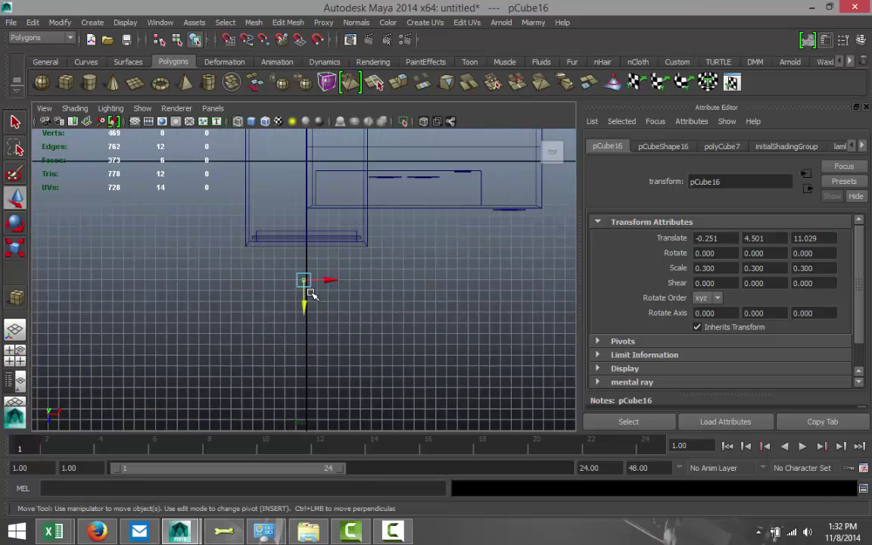
drag(306, 285, 461, 204)
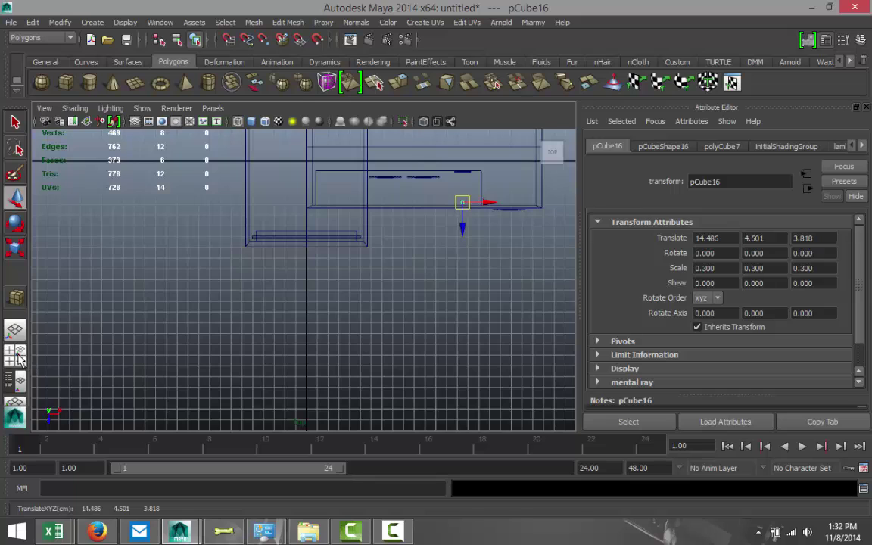
Step: In the perspective view, check by selecting which of the two porch windows is still made of separate pieces
click(15, 350)
key(space)
scroll(331, 290, up, 6)
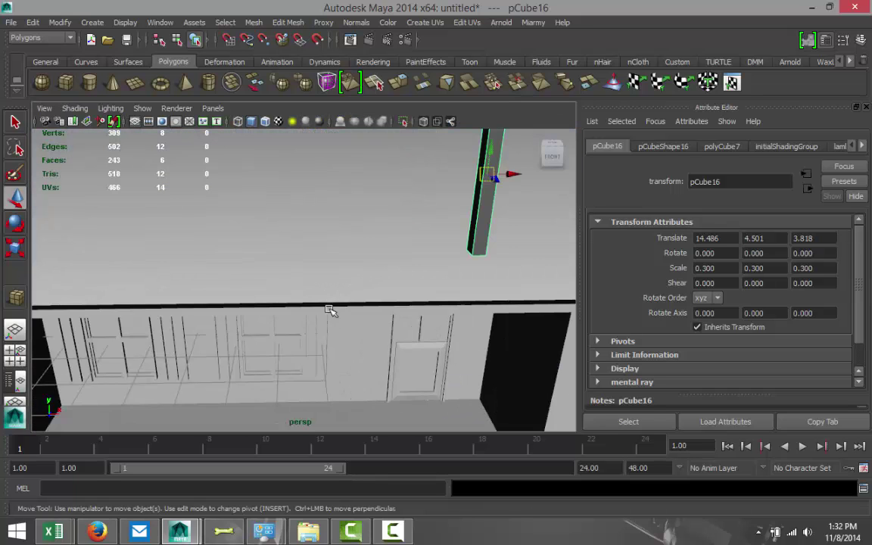
alt+drag(358, 353, 305, 328)
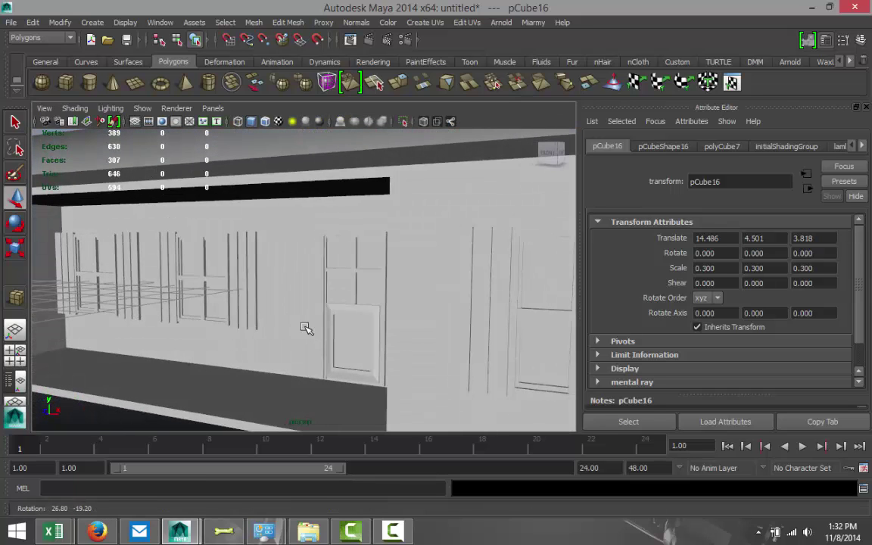
click(251, 262)
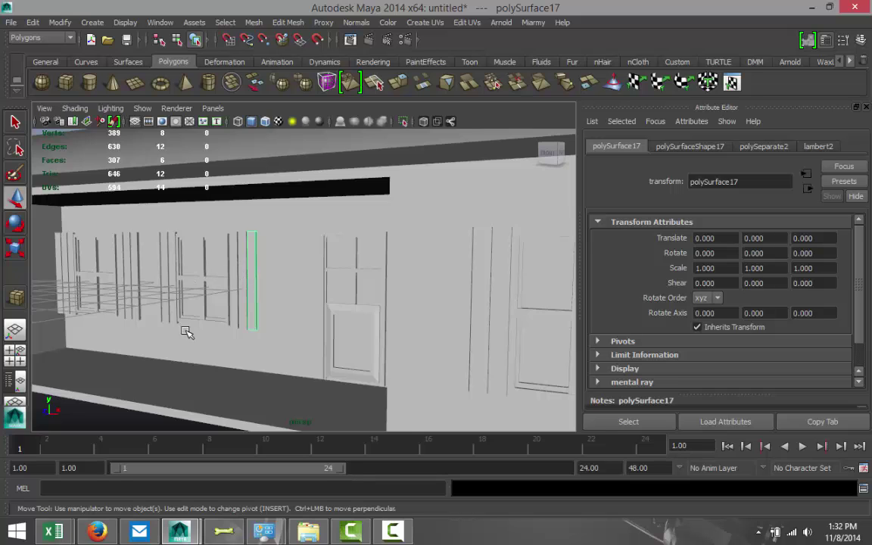
alt+drag(164, 295, 166, 275)
click(167, 288)
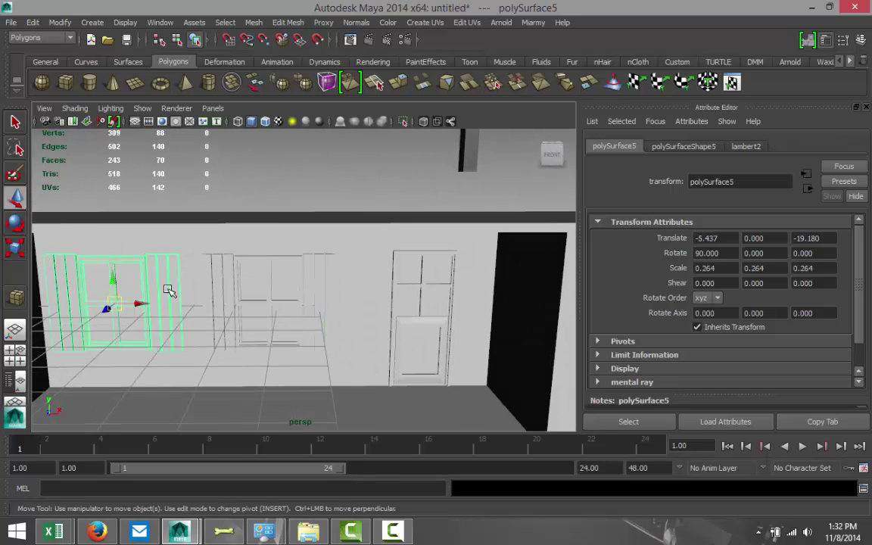
Step: Select the shutter slats, frame and crossbars of the porch window nearer the door and combine them into one mesh
click(206, 279)
shift+click(218, 279)
shift+click(232, 278)
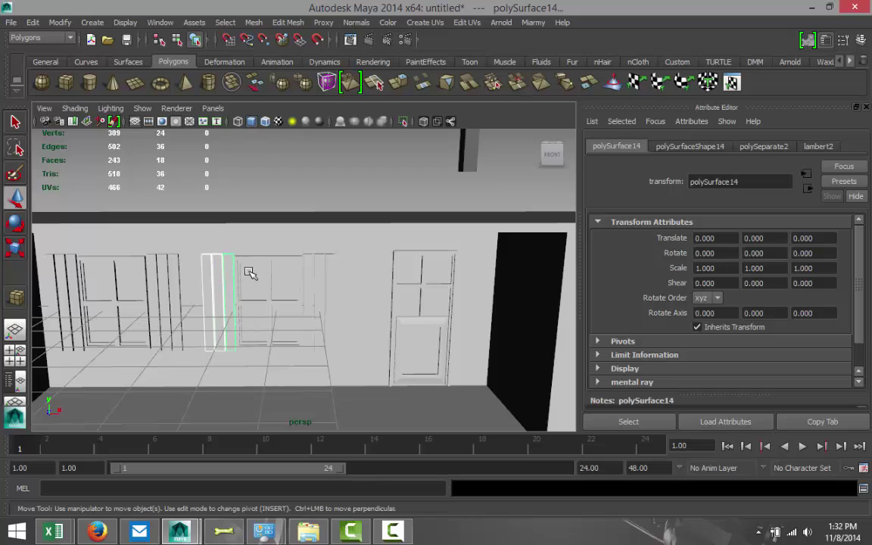
shift+click(259, 259)
shift+click(269, 299)
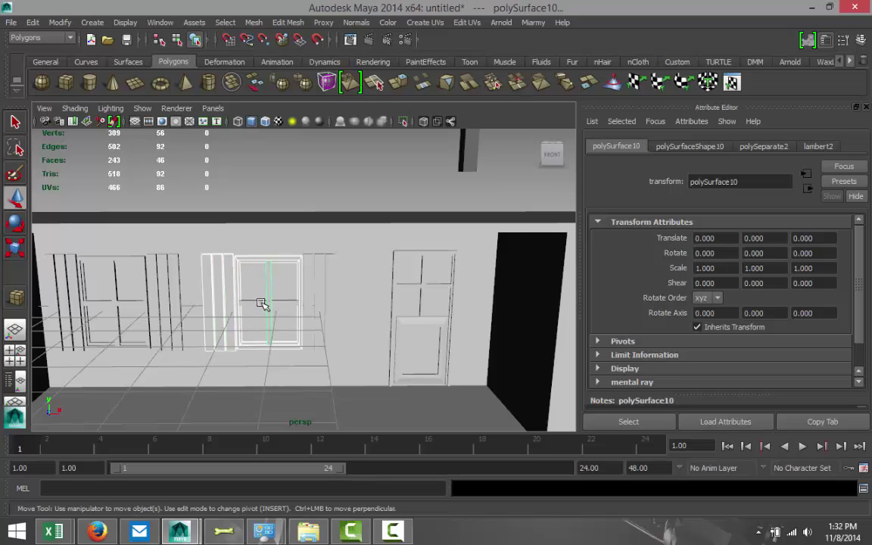
shift+click(306, 286)
shift+click(315, 286)
shift+click(324, 288)
shift+click(332, 288)
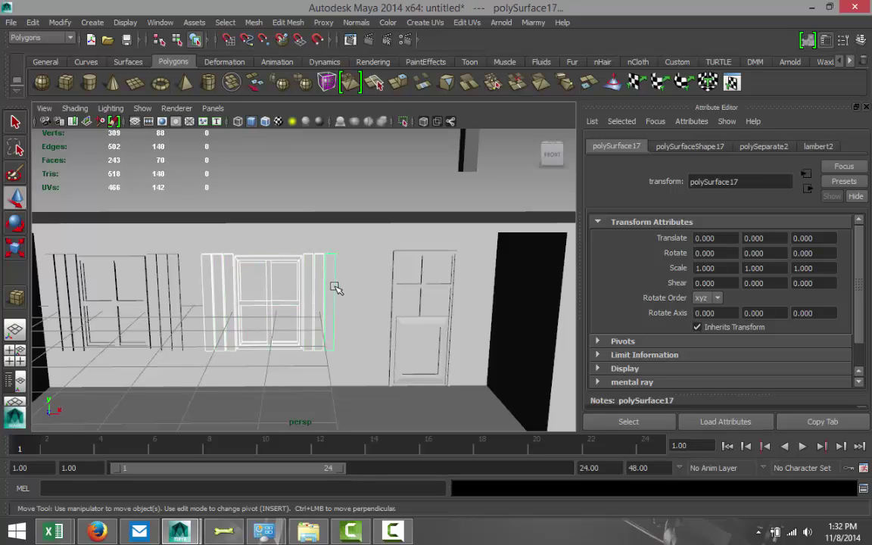
click(254, 22)
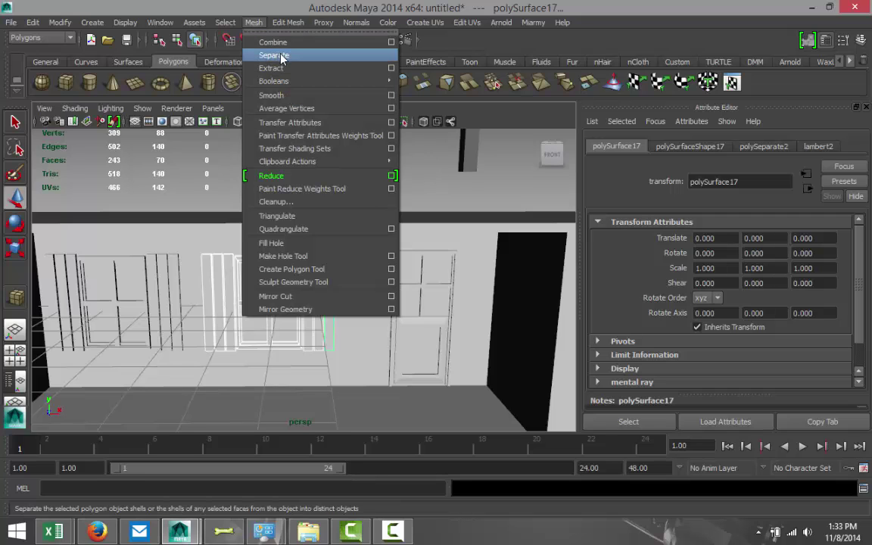
click(274, 54)
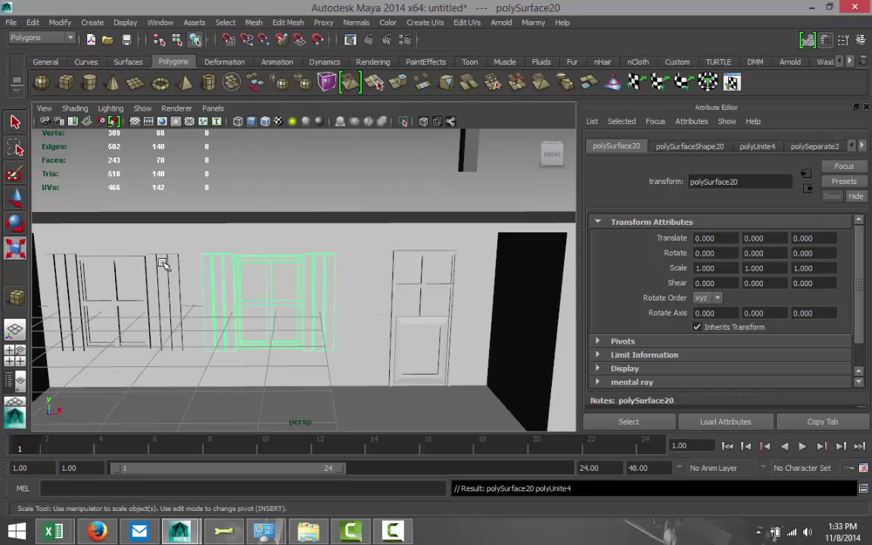
Step: Select both porch windows and shift them together in depth, bringing the one farther from the door to about Z -19.434
click(171, 288)
key(w)
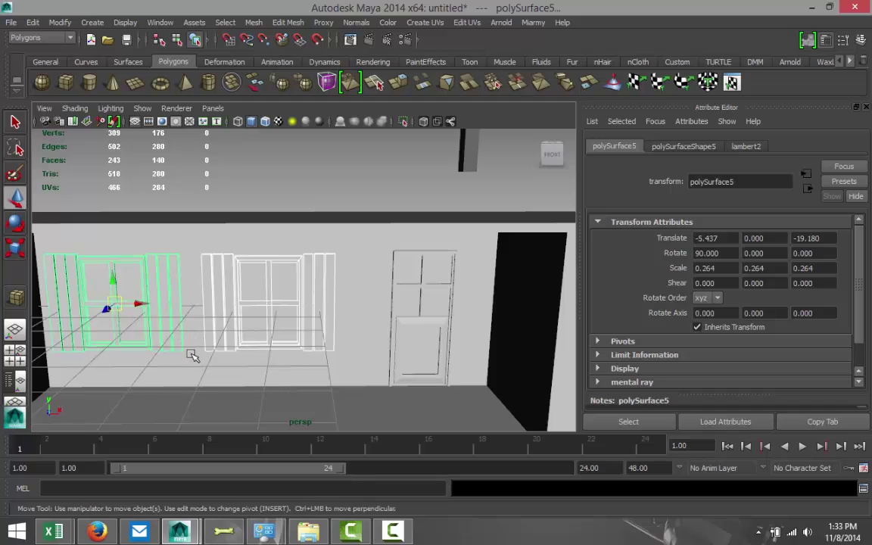
alt+drag(179, 371, 95, 313)
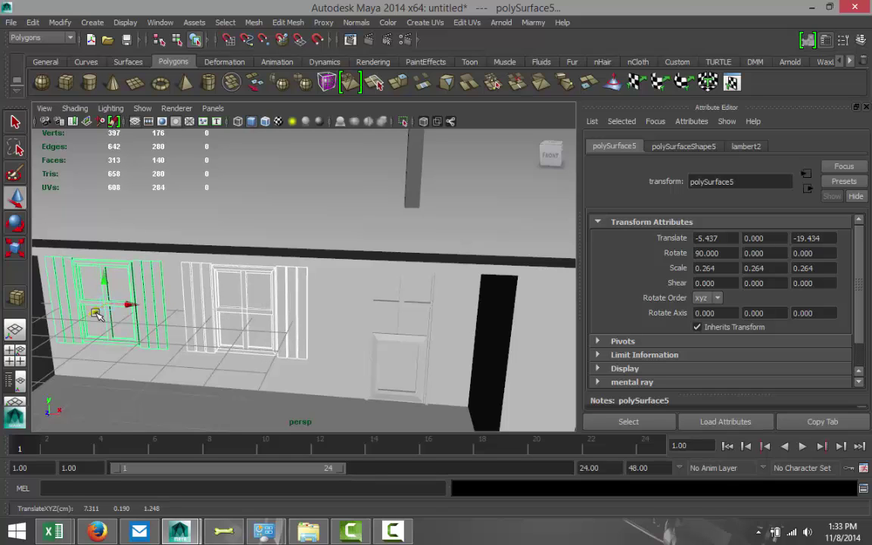
Step: In the top view, move the porch post to about X 13.482, Z 3.995 and place a duplicate of it at about X 15.726
click(120, 400)
key(f)
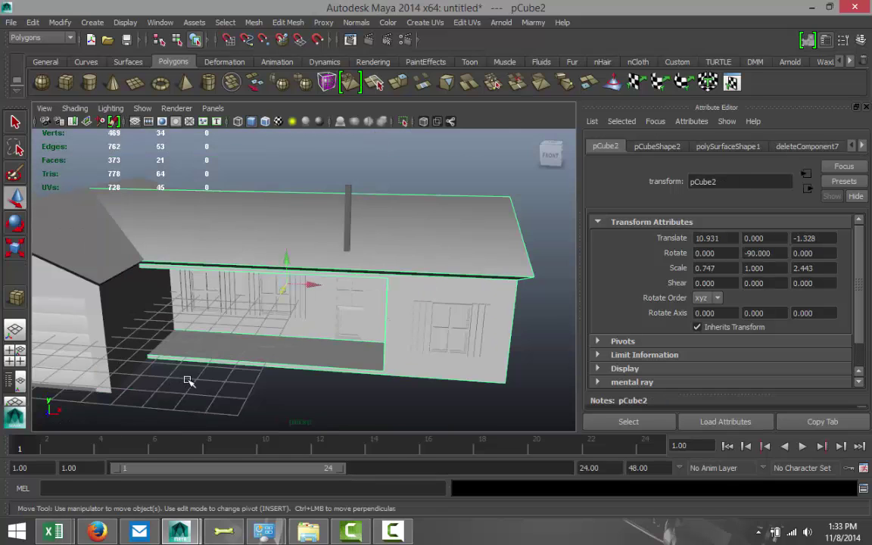
alt+drag(189, 381, 297, 330)
click(366, 230)
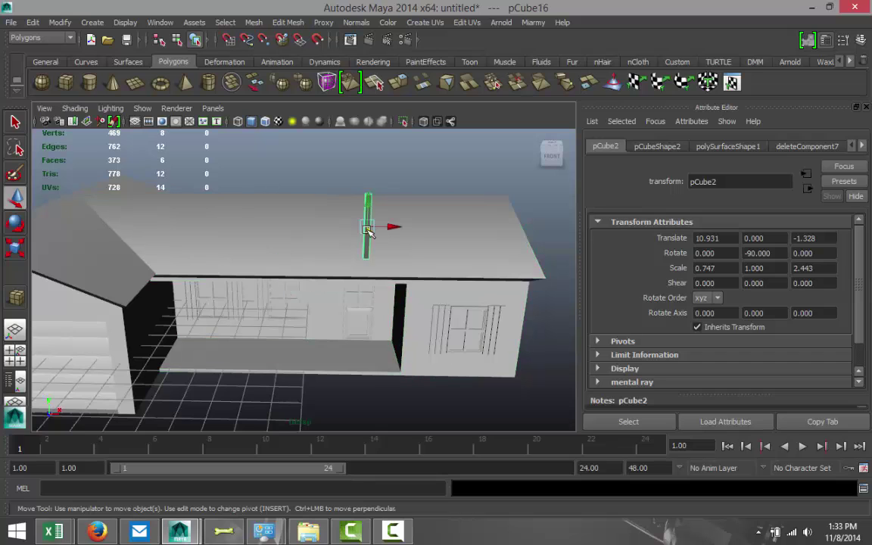
key(space)
key(space)
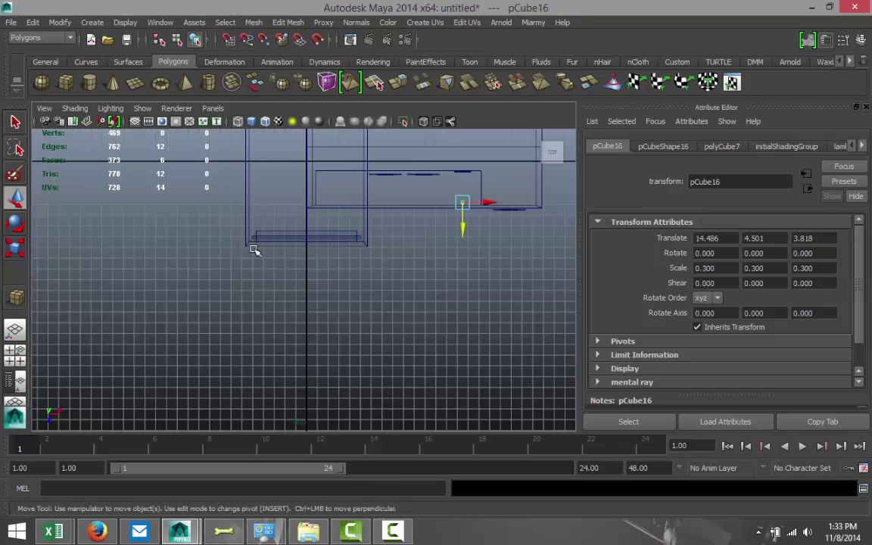
scroll(502, 298, up, 3)
scroll(442, 305, down, 3)
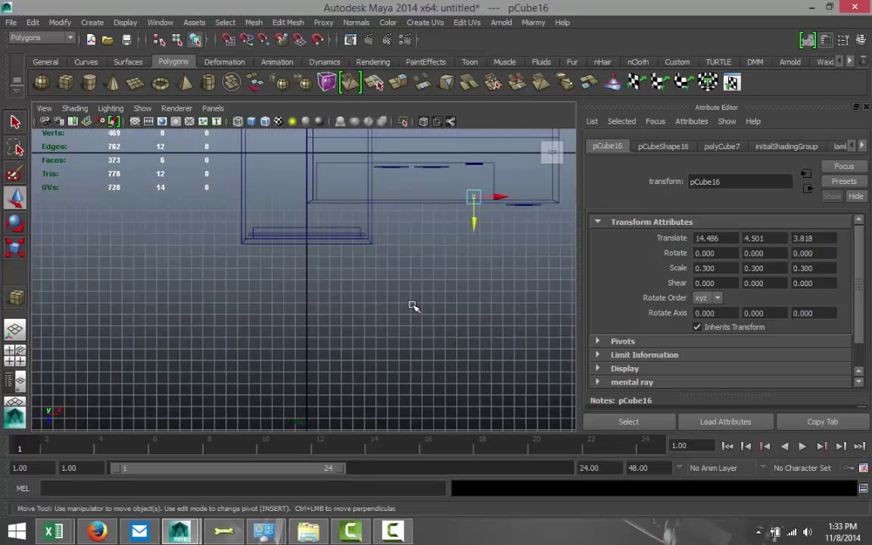
alt+middle_drag(397, 327, 337, 405)
drag(447, 280, 402, 303)
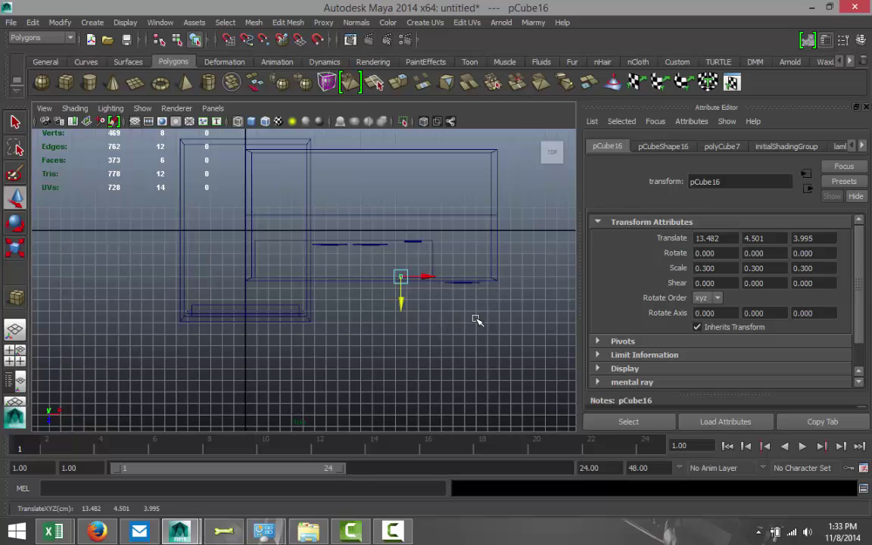
key(ctrl+d)
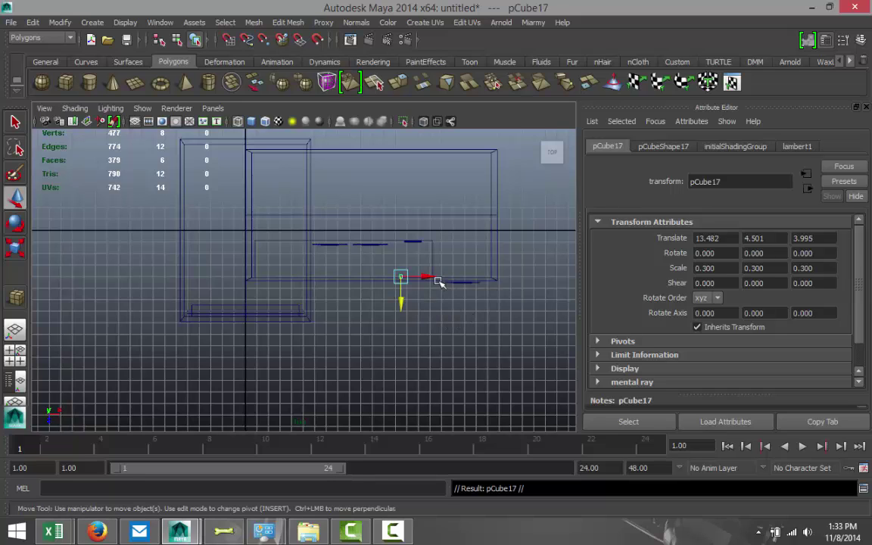
drag(438, 281, 459, 282)
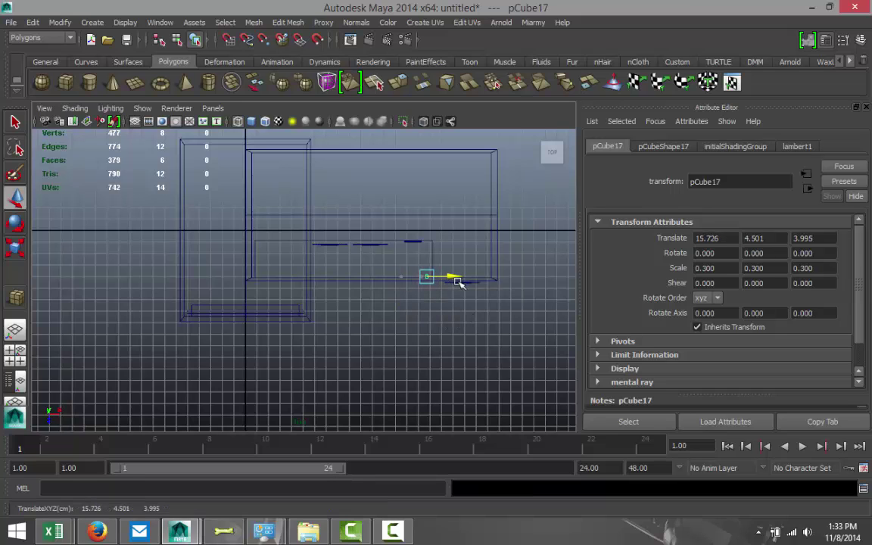
Step: In the front view, select both posts and lower them together to about Y -0.827, in front of the porch
click(18, 356)
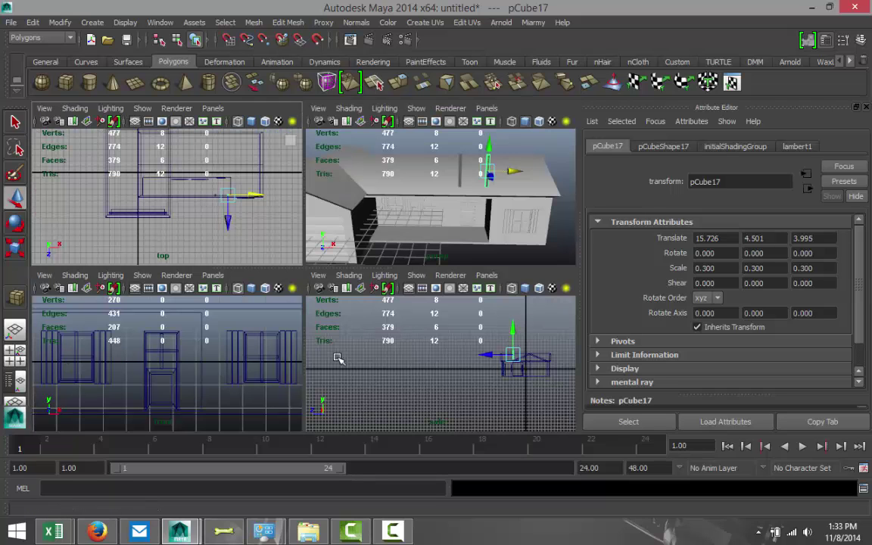
key(space)
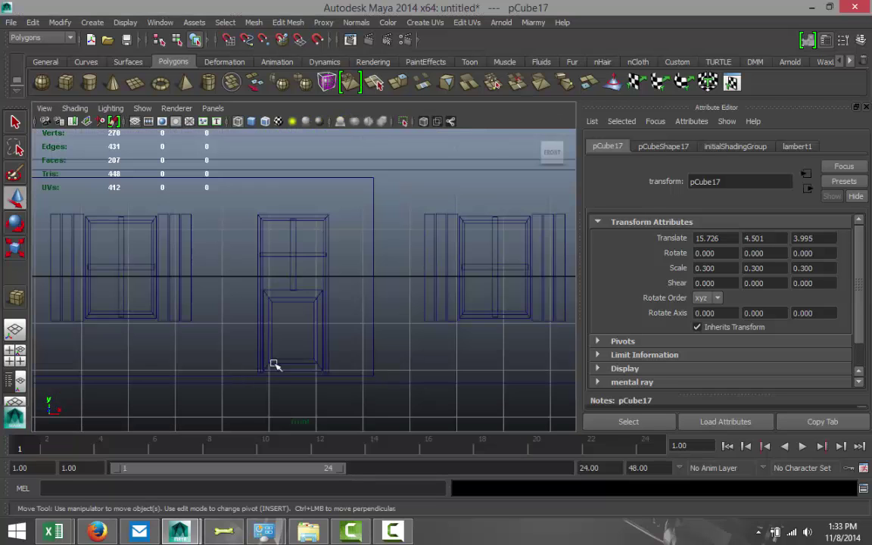
key(f)
scroll(335, 379, down, 6)
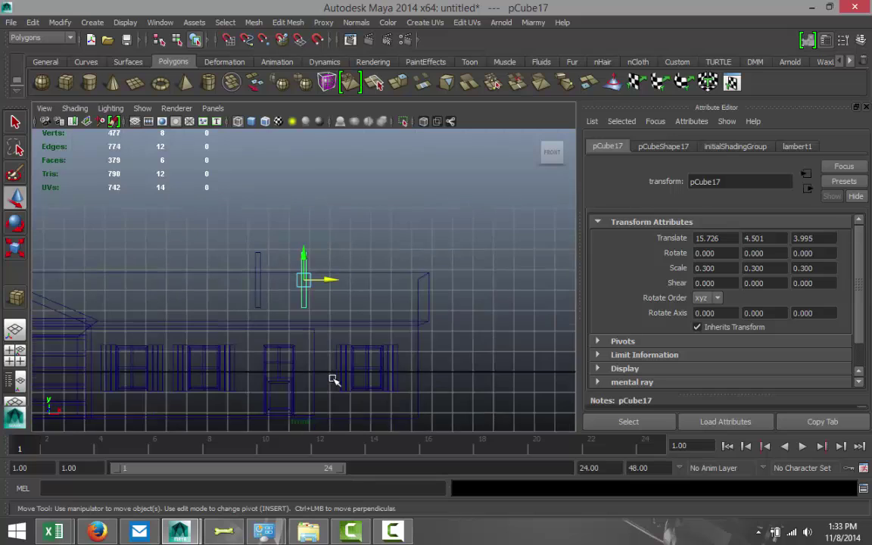
shift+click(265, 284)
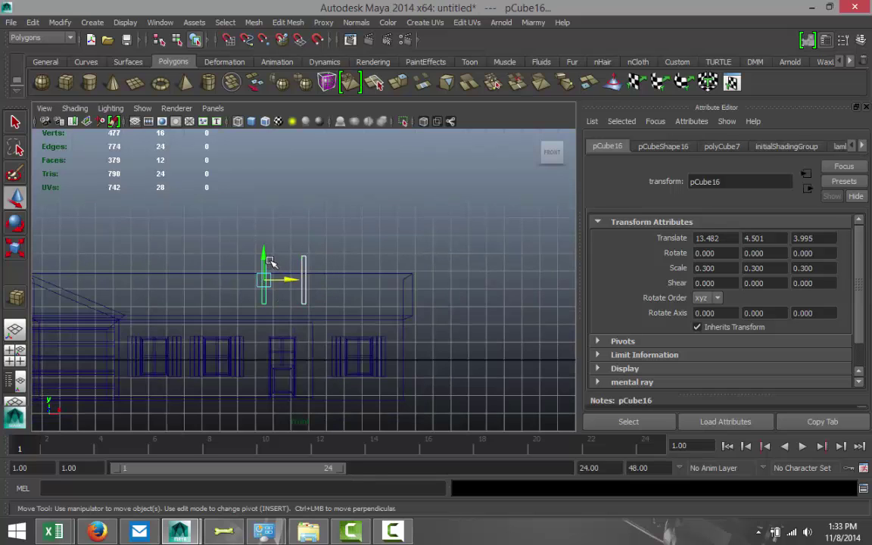
drag(270, 262, 270, 350)
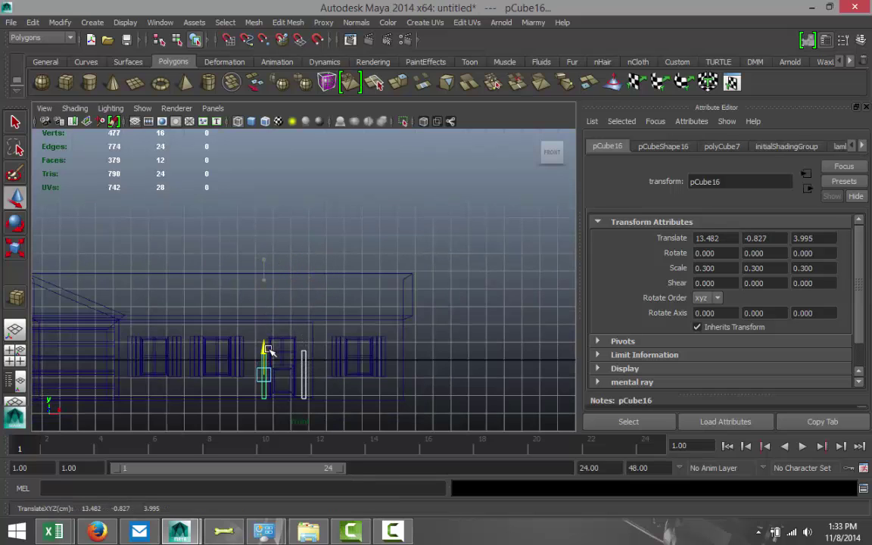
Step: Space the posts evenly around the front door, one at about X 13.096 and the other at about X 15.876
key(f)
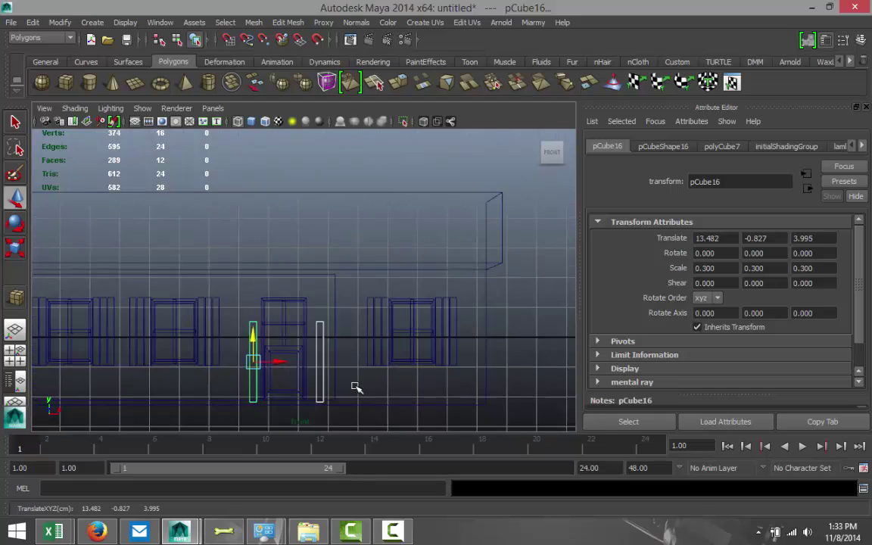
scroll(354, 371, down, 6)
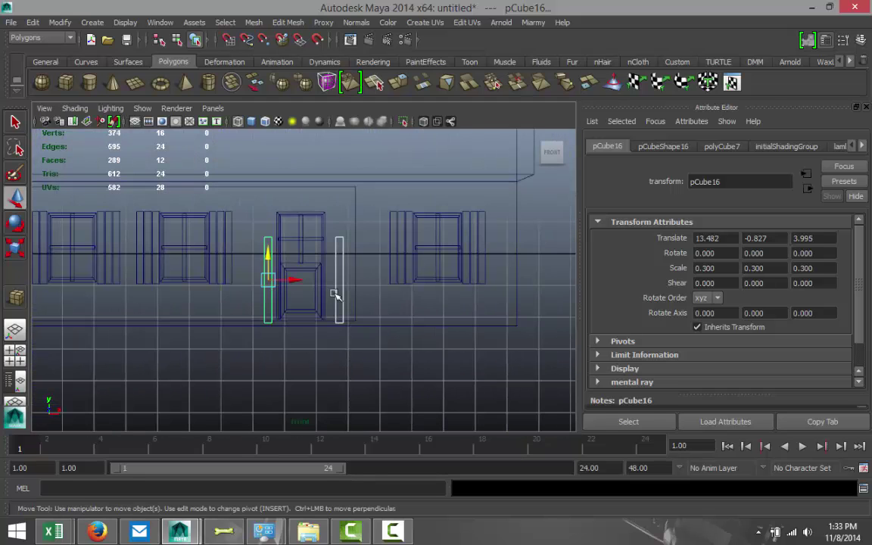
click(346, 210)
click(272, 271)
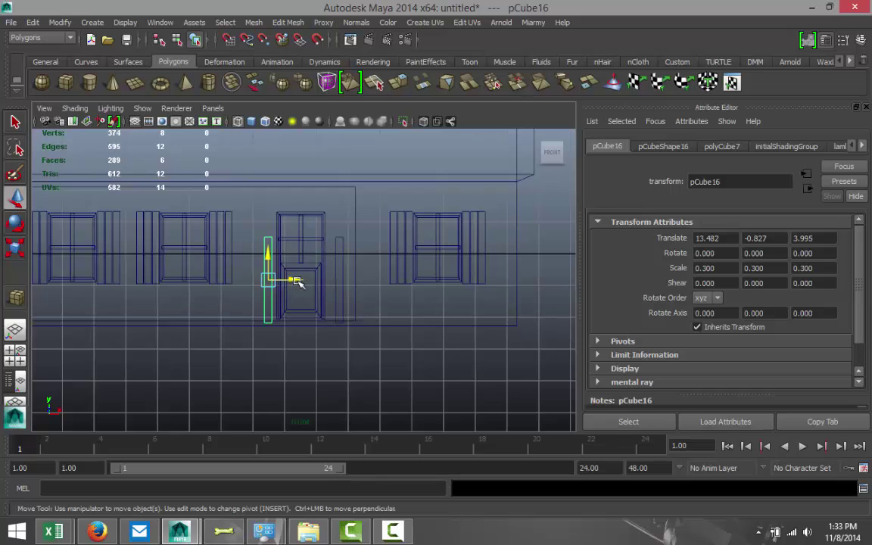
drag(296, 280, 281, 280)
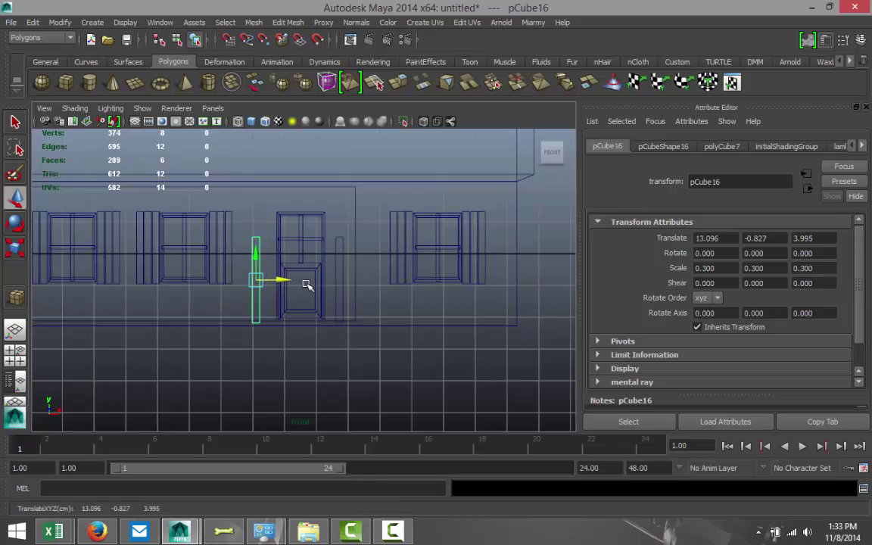
click(345, 274)
drag(360, 278, 372, 282)
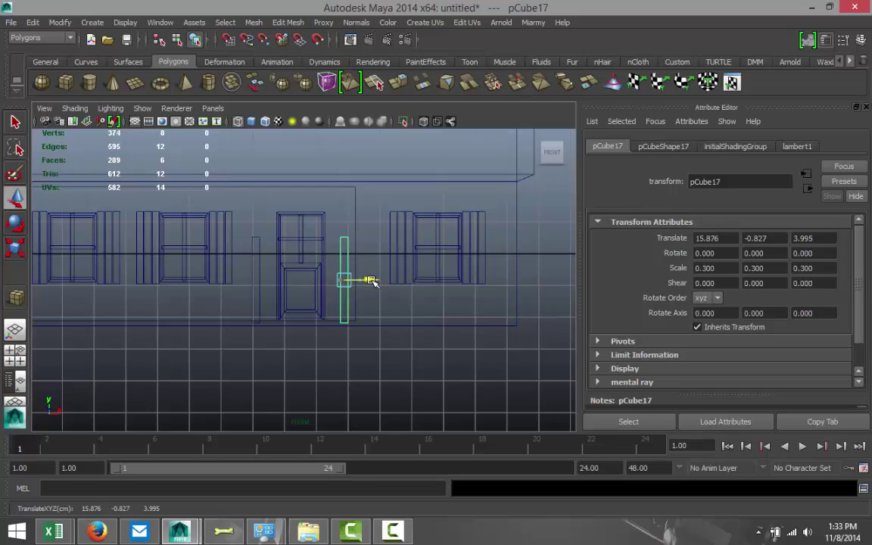
key(r)
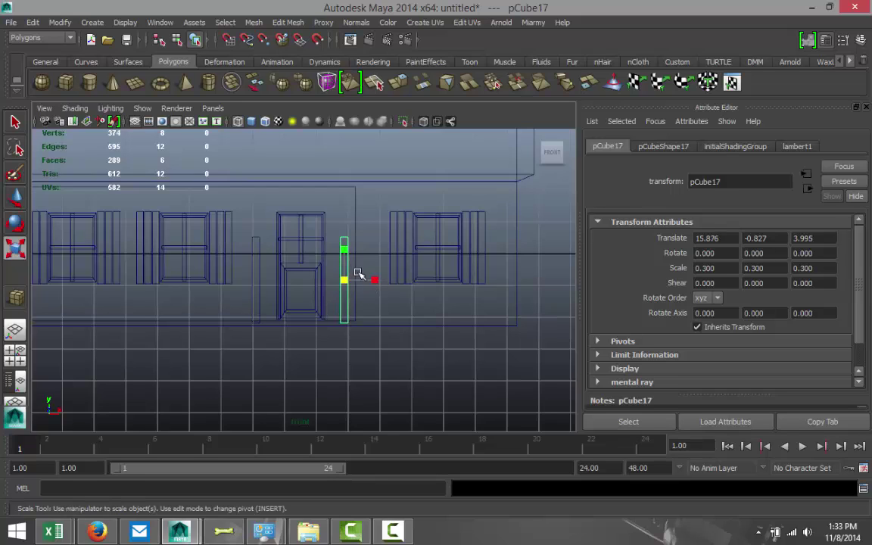
drag(345, 253, 344, 235)
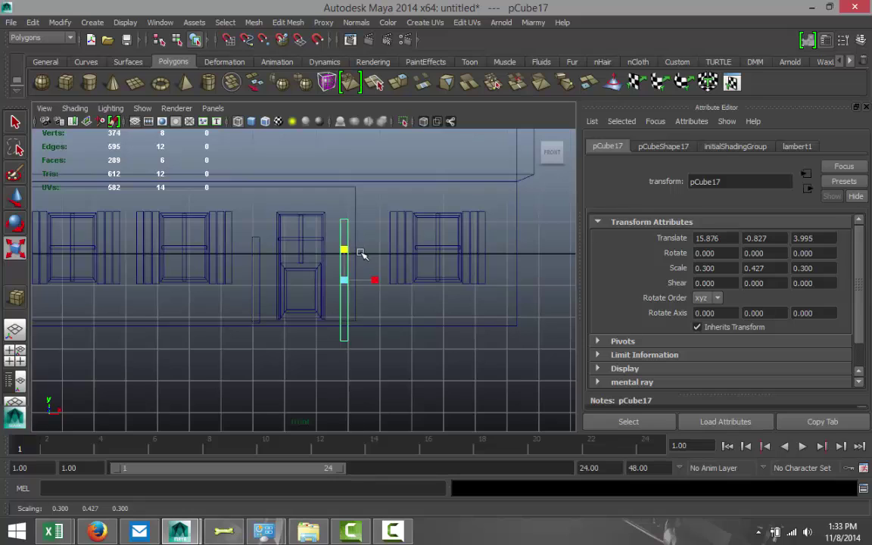
key(ctrl+z)
Step: Stretch both posts vertically to a Y scale of about 0.487 and raise them to about Y -0.055 to fill the porch opening
shift+click(258, 249)
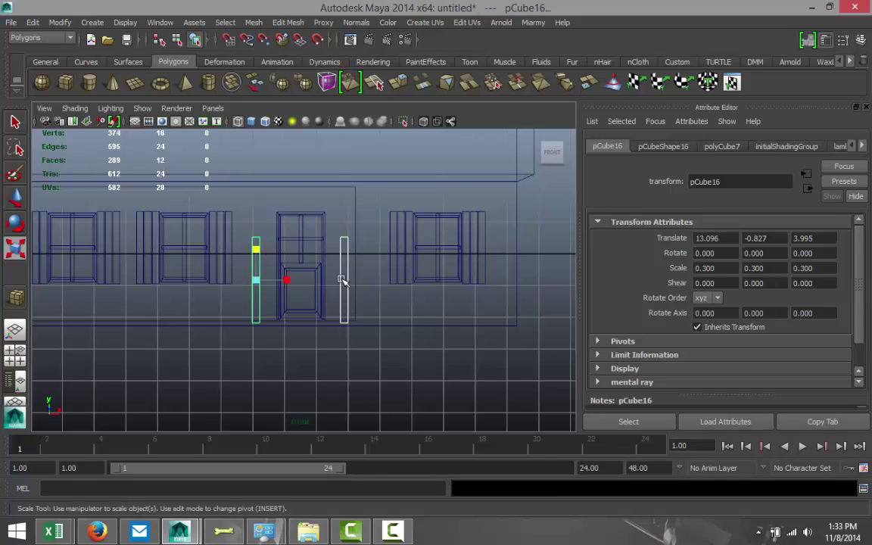
drag(258, 249, 258, 231)
key(w)
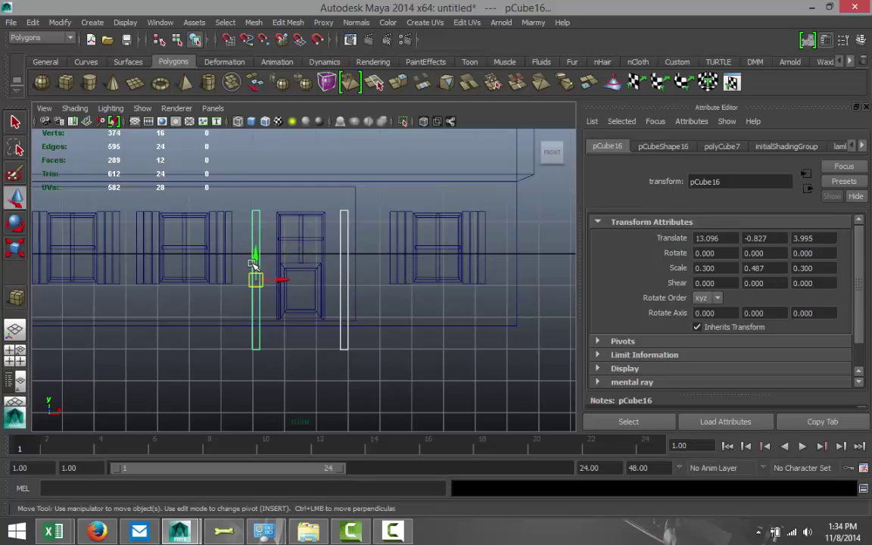
drag(255, 279, 258, 234)
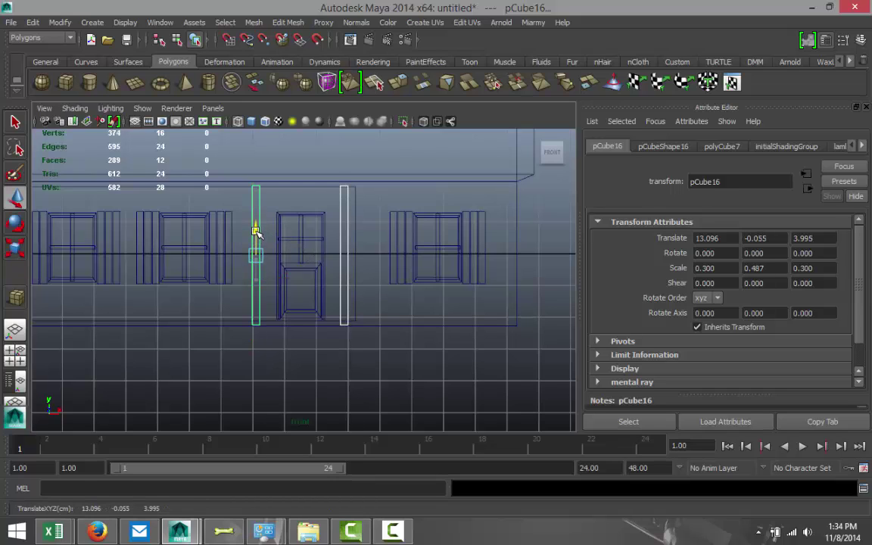
Step: In the perspective view, move both posts back onto the porch floor, to about Z 3.641
click(15, 329)
key(space)
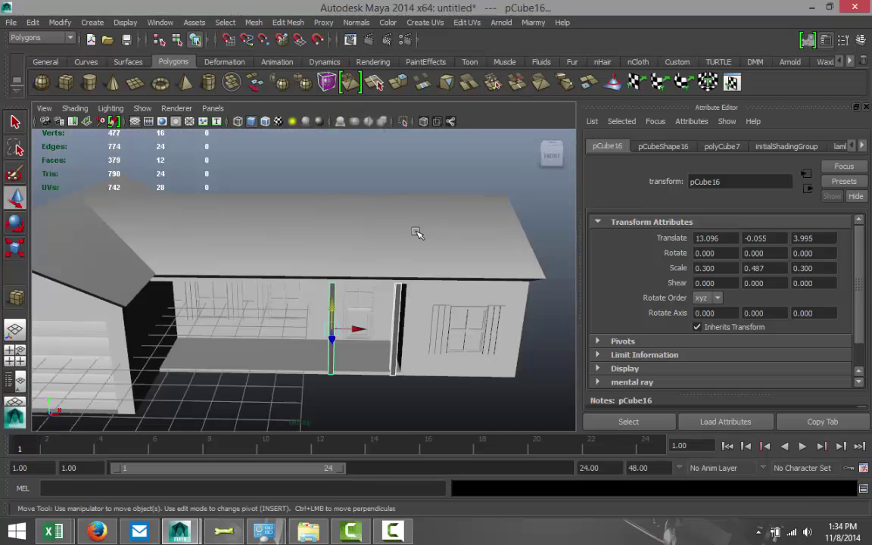
alt+drag(281, 362, 331, 355)
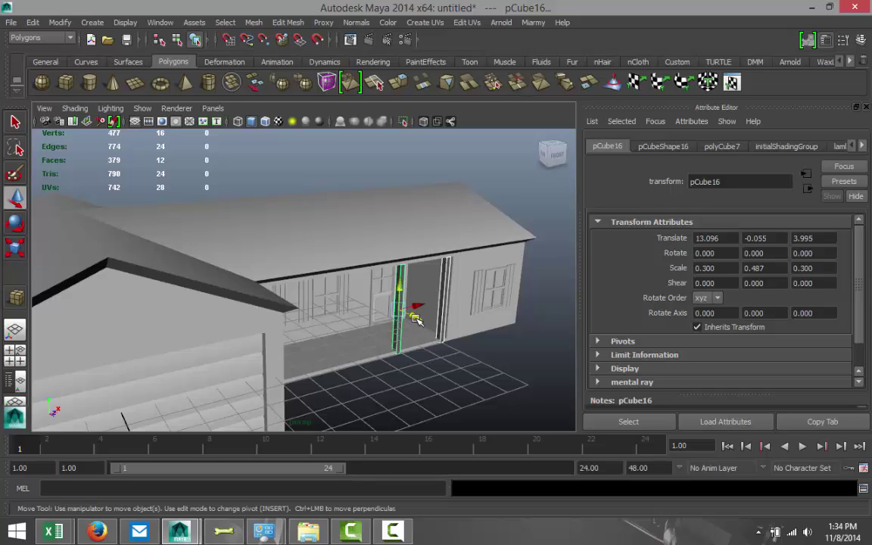
drag(414, 317, 410, 318)
alt+drag(458, 371, 420, 360)
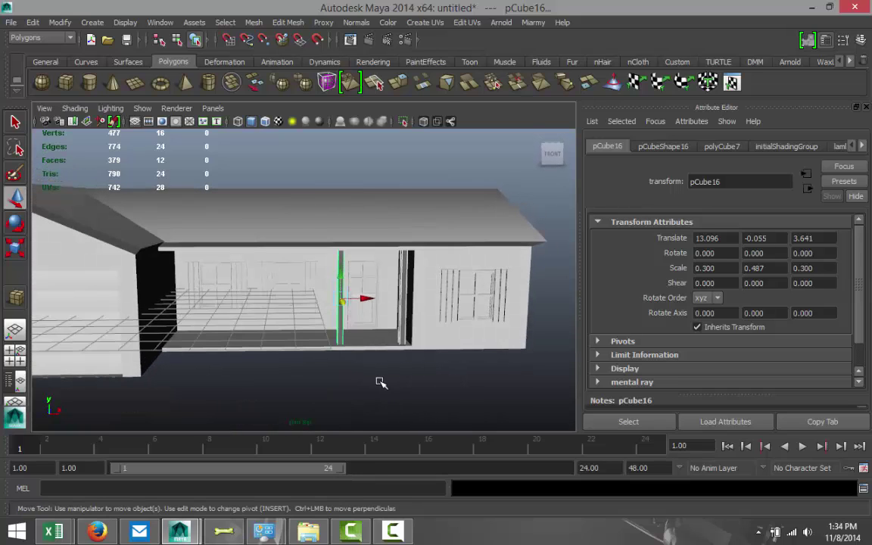
Step: Duplicate the post between the door and windows to about X 10.260, and repeat the duplication with the same spacing for a fourth post
click(381, 383)
click(343, 297)
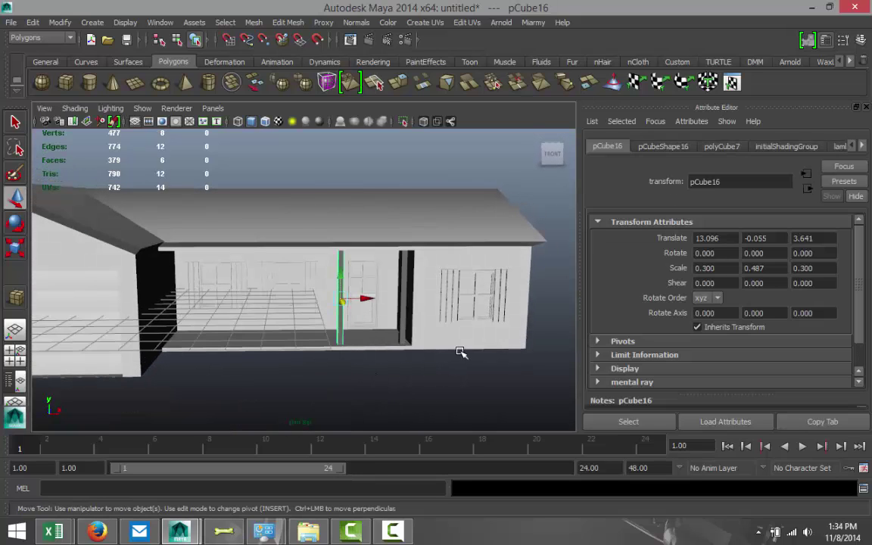
key(ctrl+d)
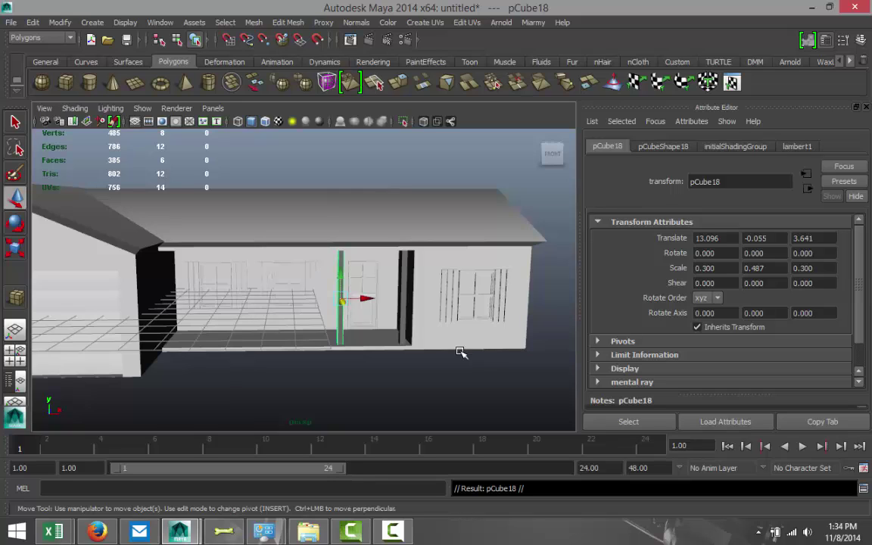
drag(366, 301, 304, 303)
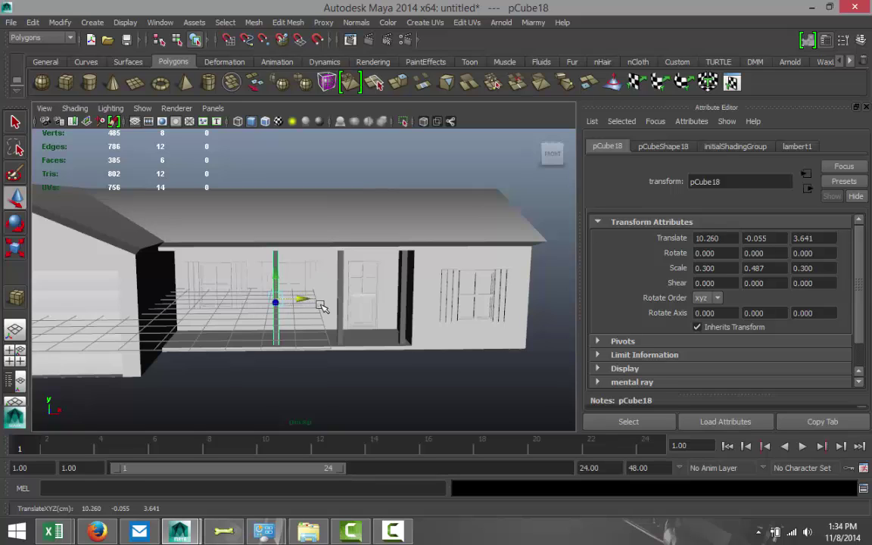
key(shift+d)
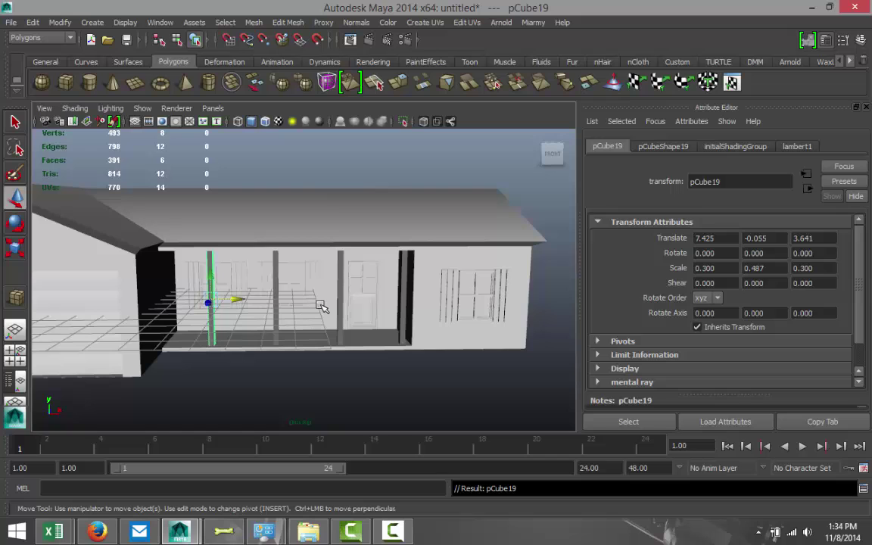
click(335, 377)
Step: Select all four porch posts and assign the existing lambert1 material to them
alt+drag(388, 375, 252, 324)
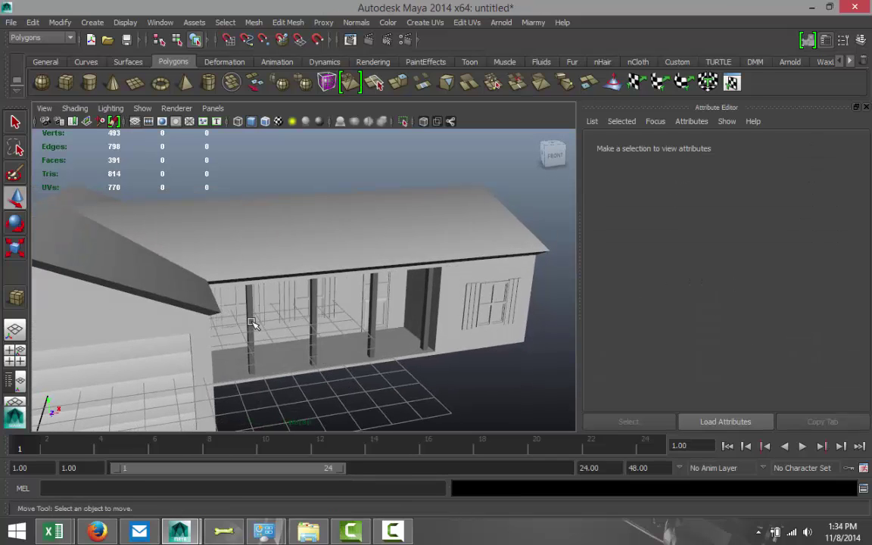
click(252, 324)
click(312, 303)
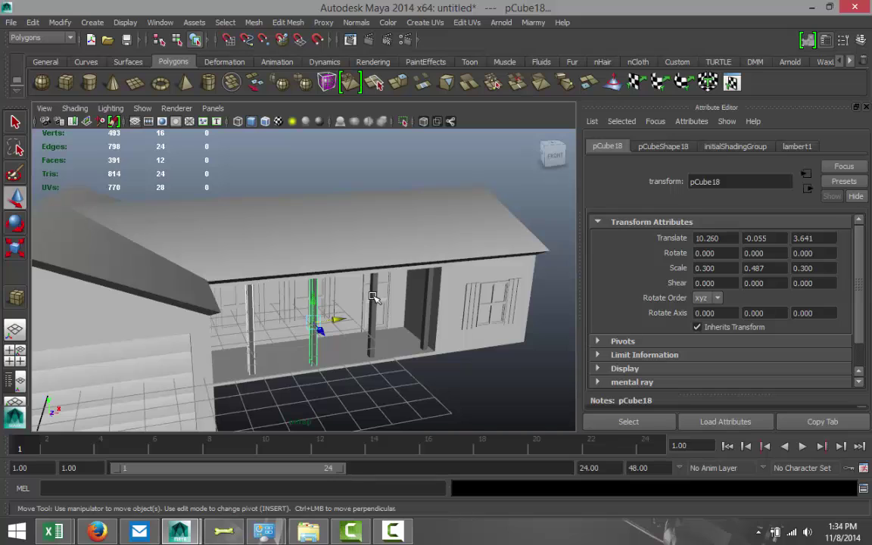
click(372, 297)
click(427, 297)
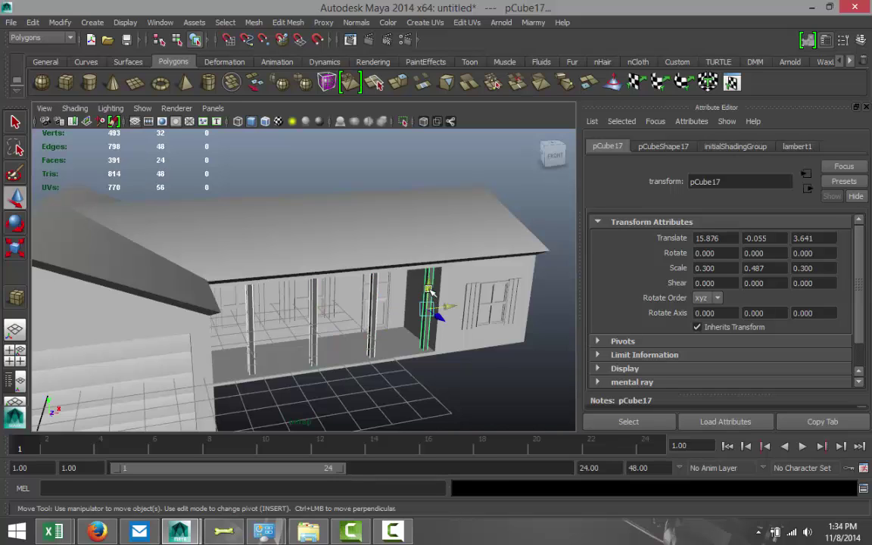
right_drag(429, 291, 519, 508)
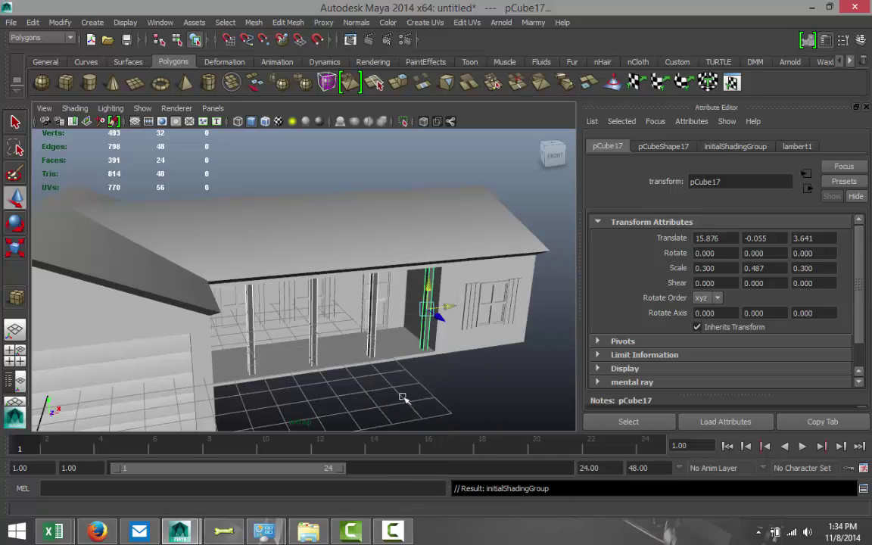
Step: Deselect the posts and create a large polygon plane around the house as the ground
right_drag(374, 260, 469, 521)
click(496, 390)
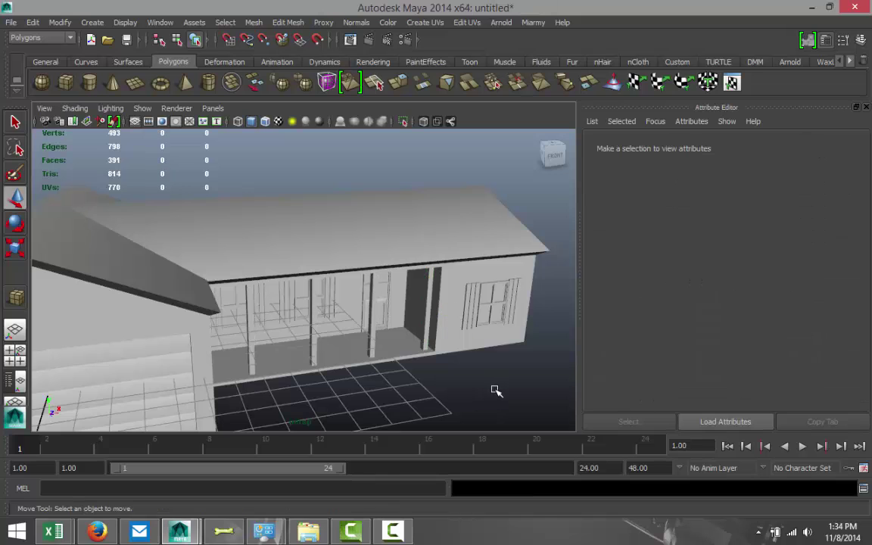
mouse_move(450, 379)
alt+mouse_down()
mouse_move(446, 341)
mouse_move(432, 344)
mouse_move(444, 352)
mouse_move(451, 335)
mouse_move(467, 344)
mouse_move(471, 364)
mouse_move(445, 372)
alt+mouse_up()
scroll(471, 365, down, 5)
scroll(470, 366, up, 3)
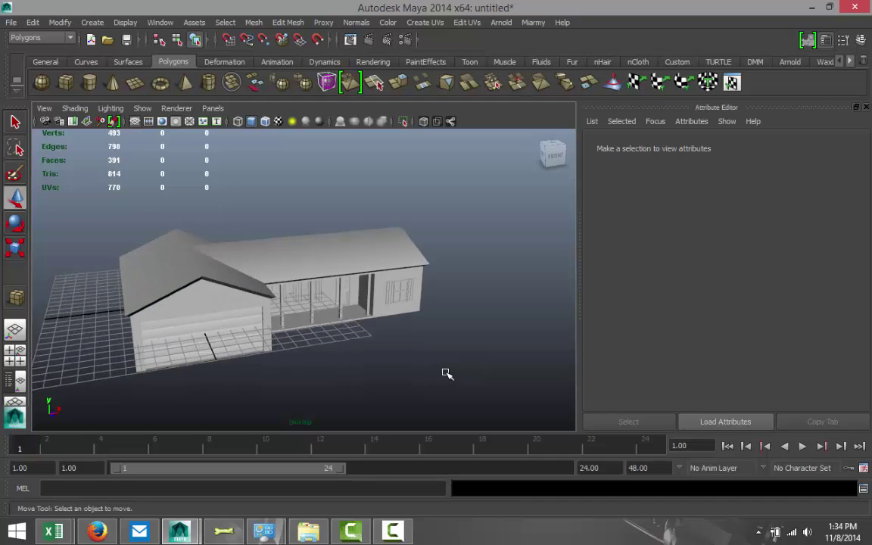
scroll(445, 372, down, 5)
scroll(446, 372, down, 2)
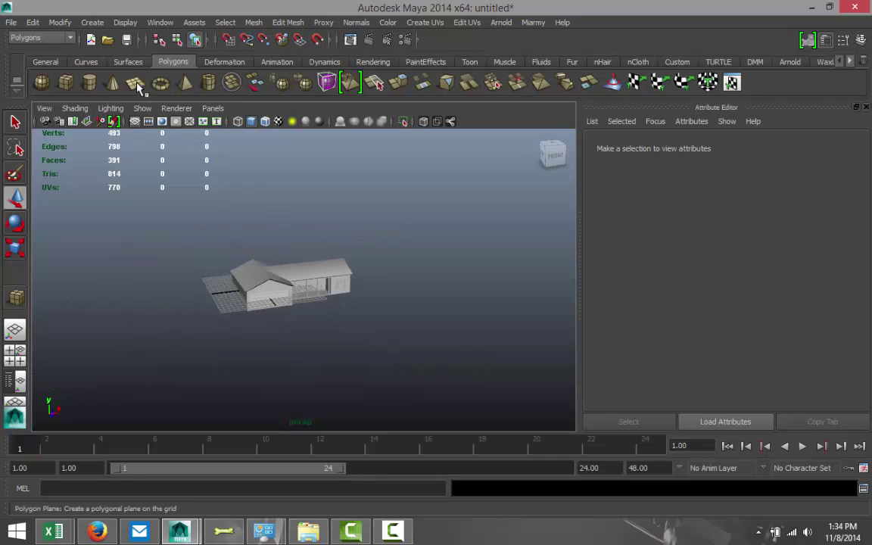
drag(181, 243, 671, 370)
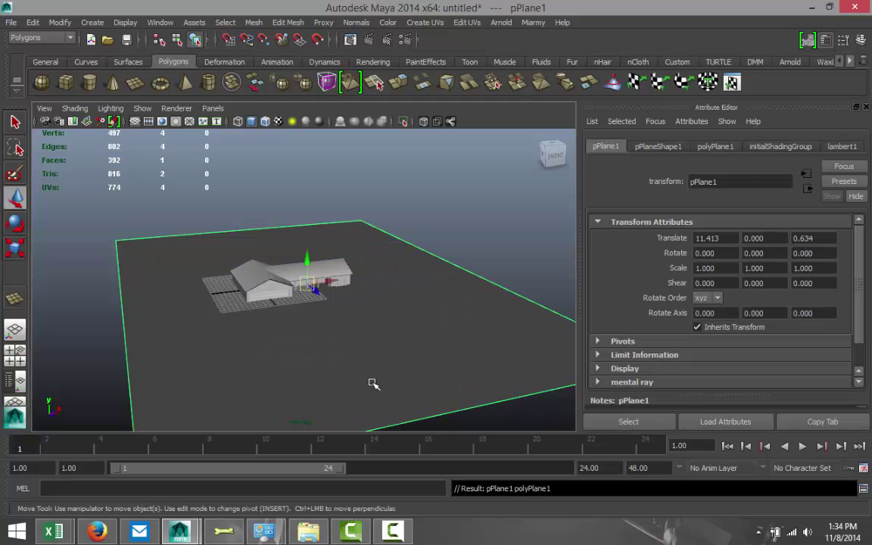
Step: Lower the ground plane well below the house and combine all the house parts into one mesh
alt+drag(372, 379, 335, 303)
drag(304, 256, 331, 398)
drag(439, 330, 439, 330)
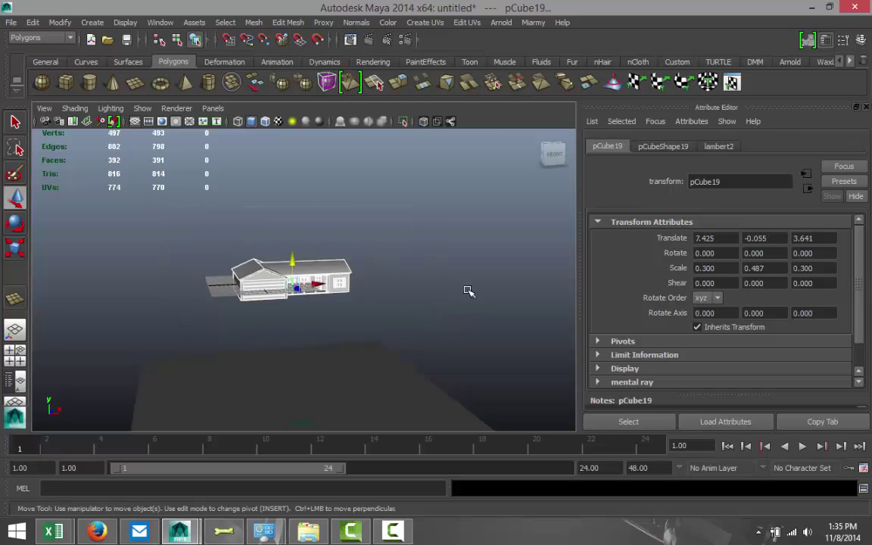
click(258, 25)
click(284, 42)
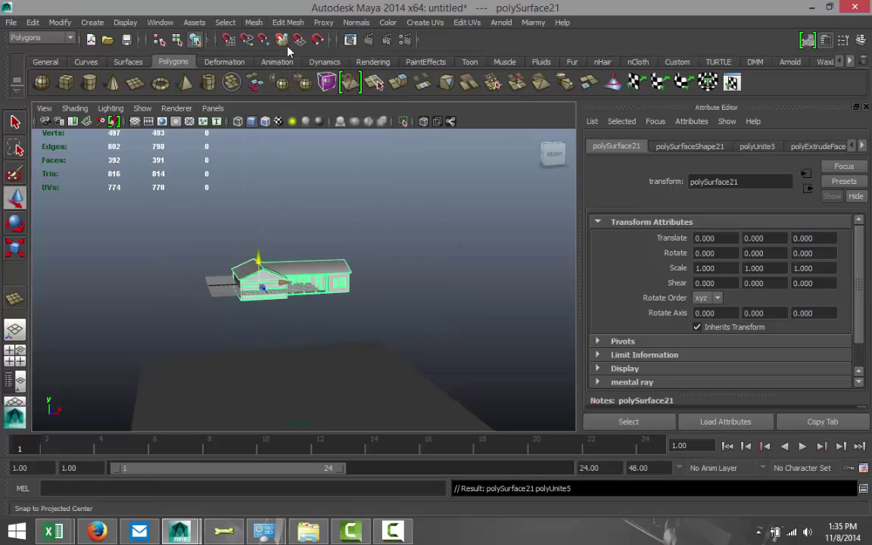
Step: In the side view, raise the combined house to about Y 2.339 so its base sits on the grid
click(14, 350)
key(space)
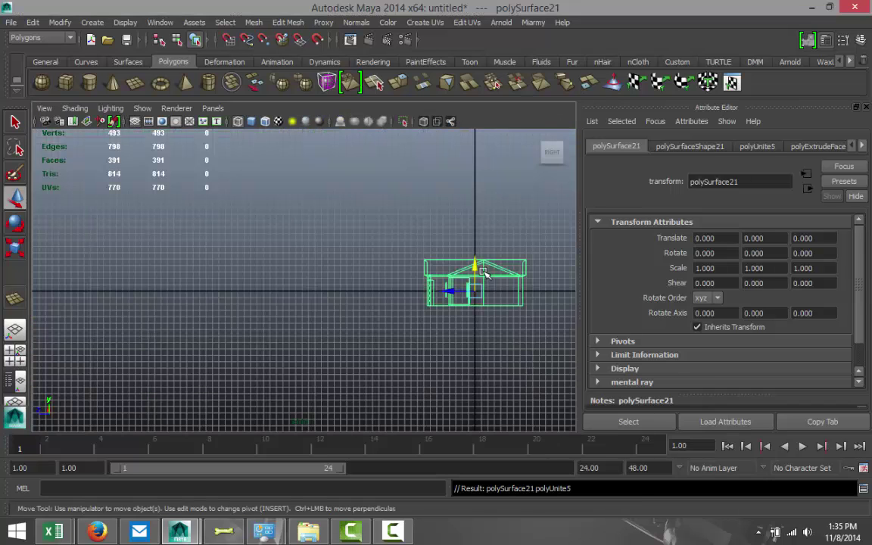
drag(475, 264, 474, 250)
Step: Raise the ground plane to about Y -0.020 so it lies directly beneath the house
click(15, 356)
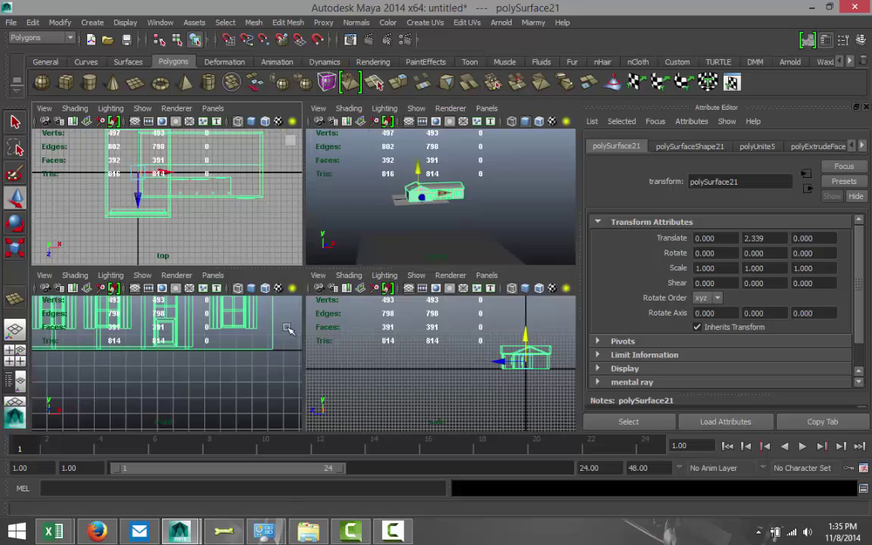
click(470, 243)
mouse_move(441, 239)
mouse_down()
mouse_move(429, 173)
mouse_move(385, 156)
mouse_up()
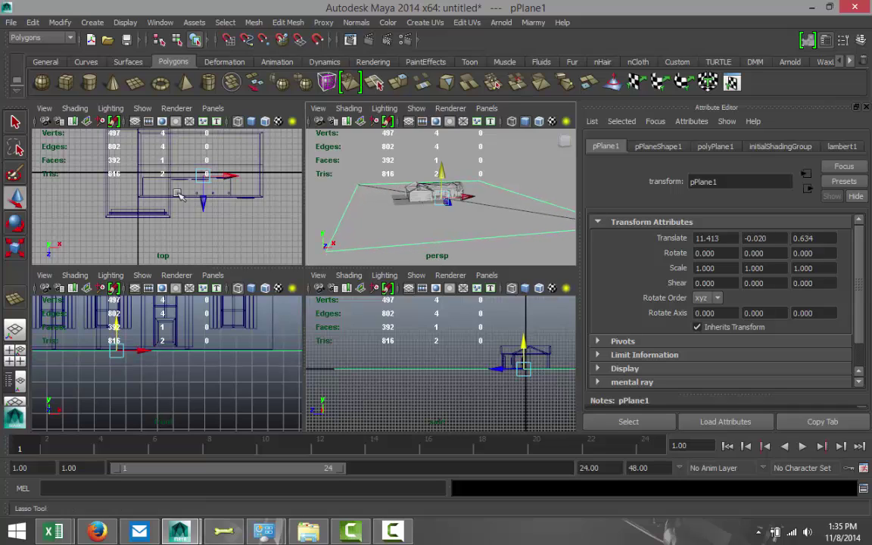
key(space)
scroll(415, 343, up, 5)
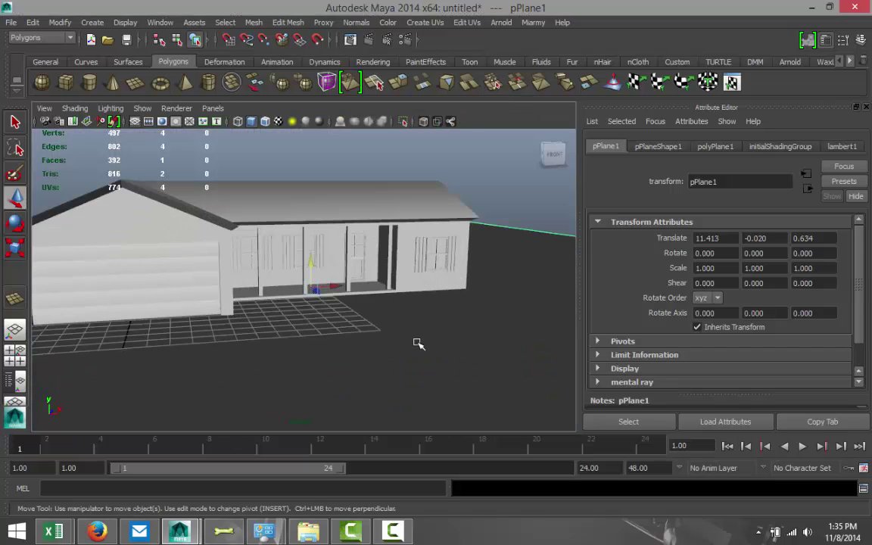
scroll(415, 343, up, 2)
scroll(414, 346, down, 5)
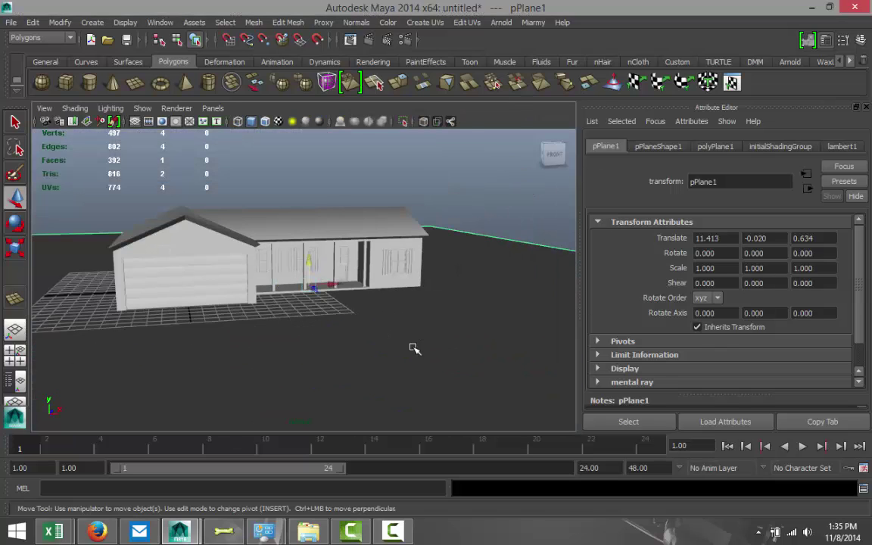
alt+drag(414, 364, 384, 378)
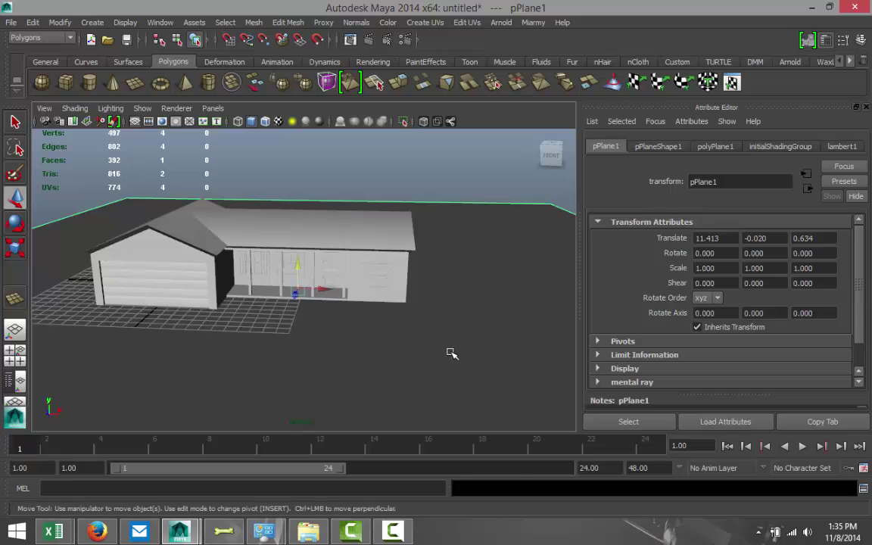
Step: Assign a new Lambert material to the ground plane and set its color to white
right_drag(415, 261, 417, 435)
click(422, 129)
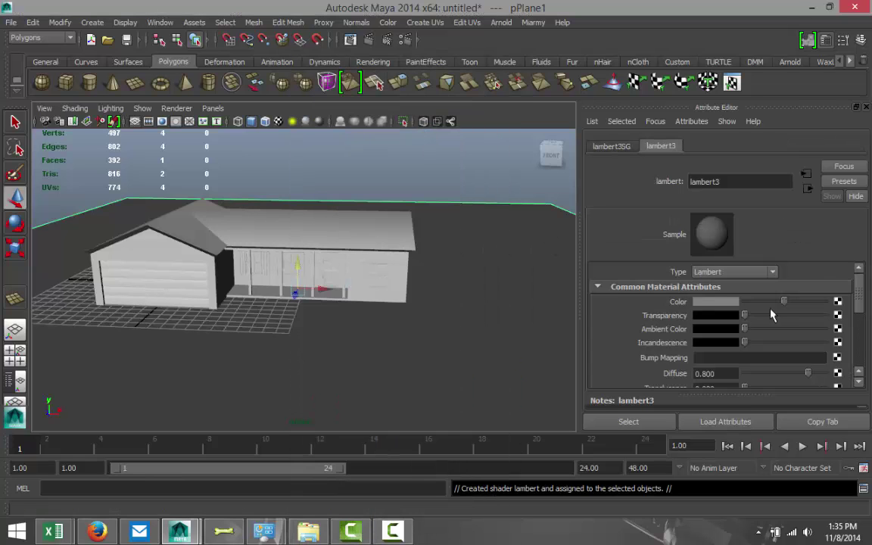
click(725, 302)
click(672, 272)
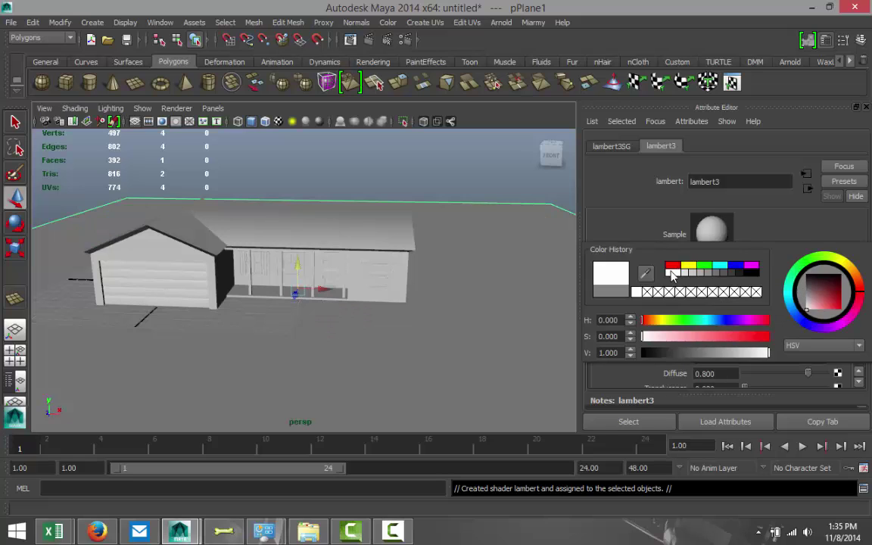
scroll(401, 346, down, 4)
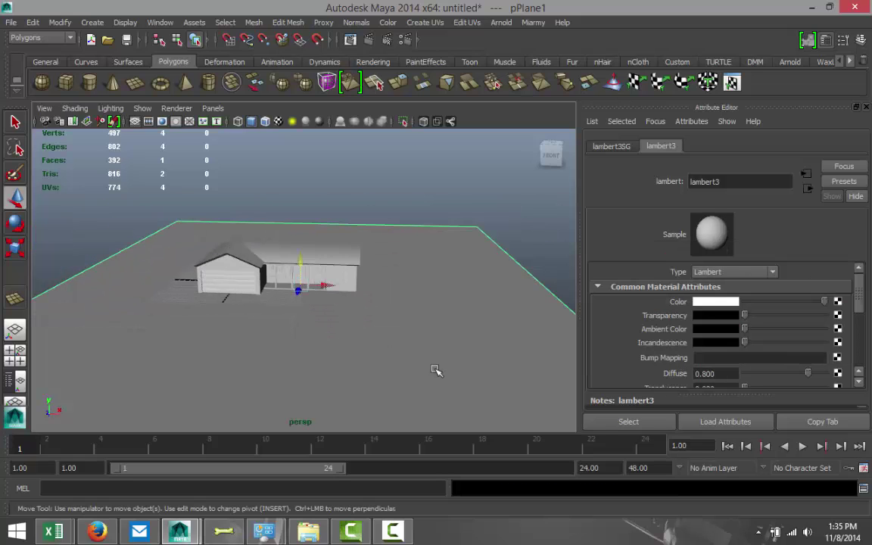
Step: Set the scene's renderer to mental ray in the render settings
click(407, 43)
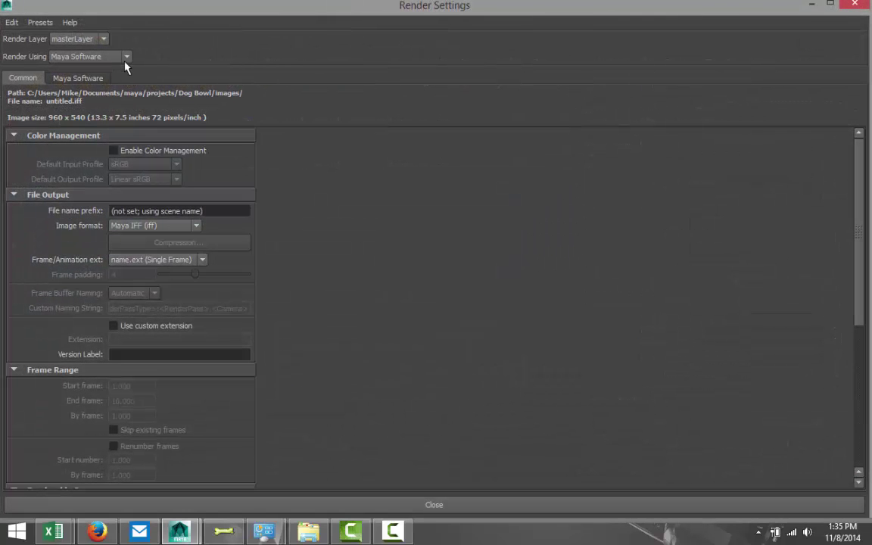
click(126, 57)
click(115, 105)
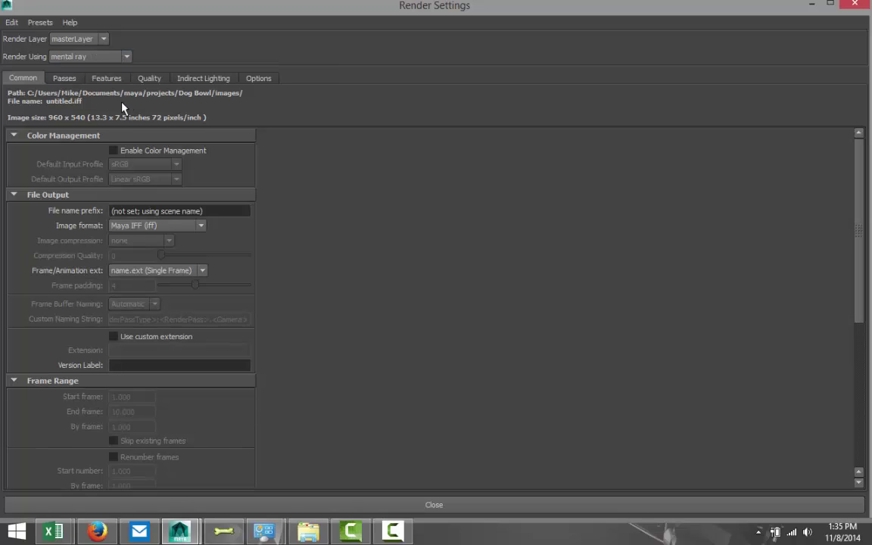
Step: Create a Physical Sun and Sky and switch the indirect lighting from Final Gathering to Global Illumination
click(211, 80)
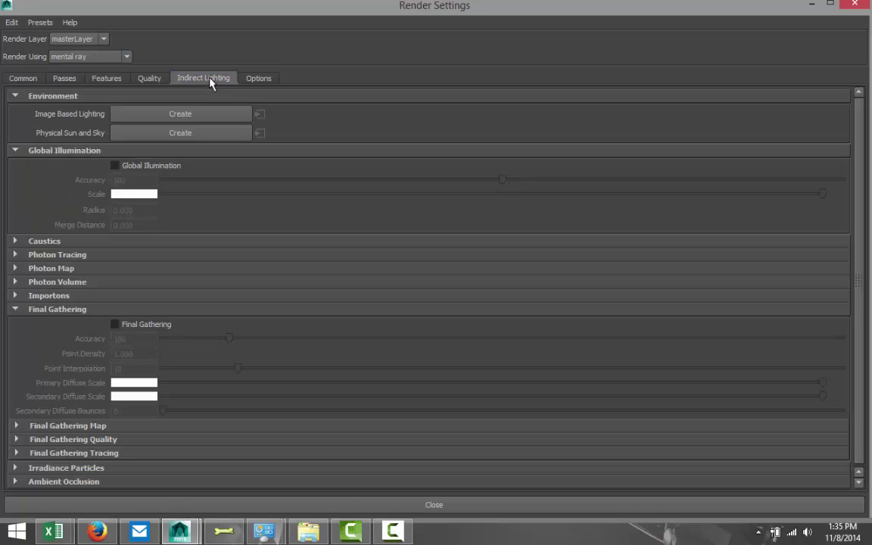
click(160, 137)
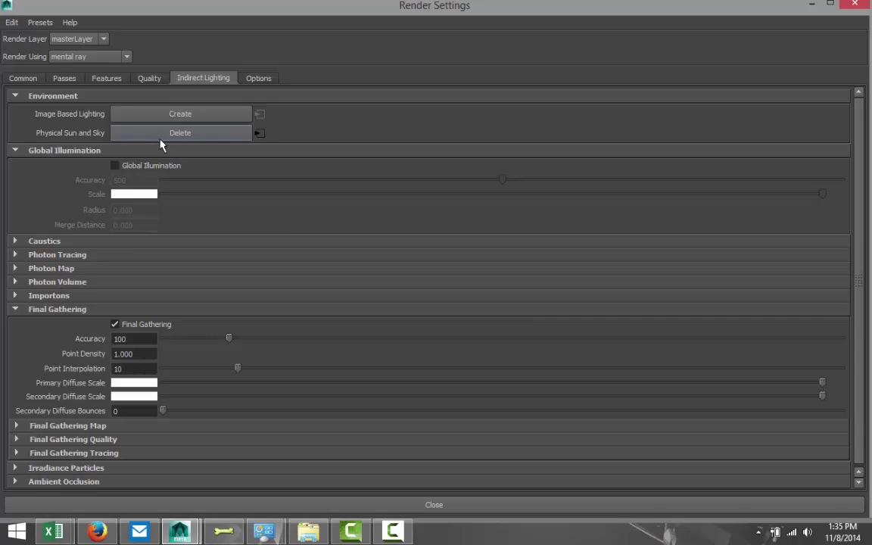
click(115, 325)
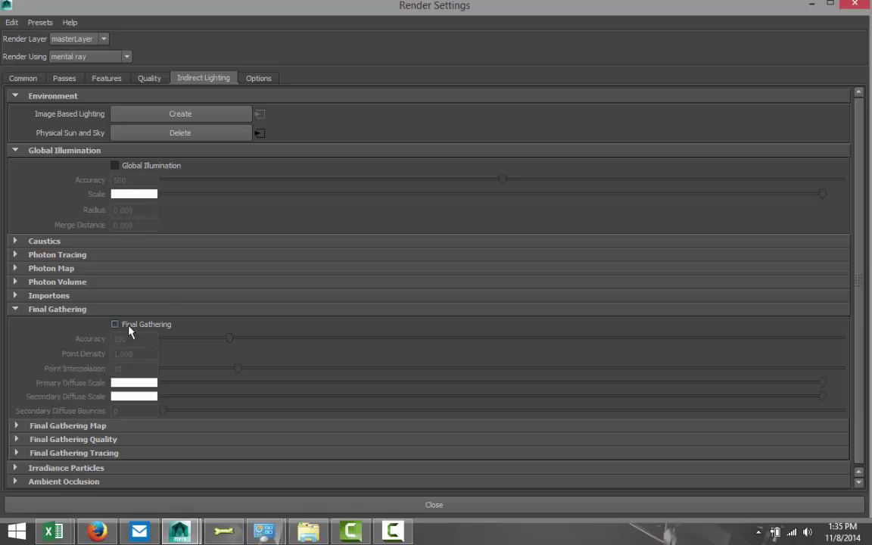
click(115, 167)
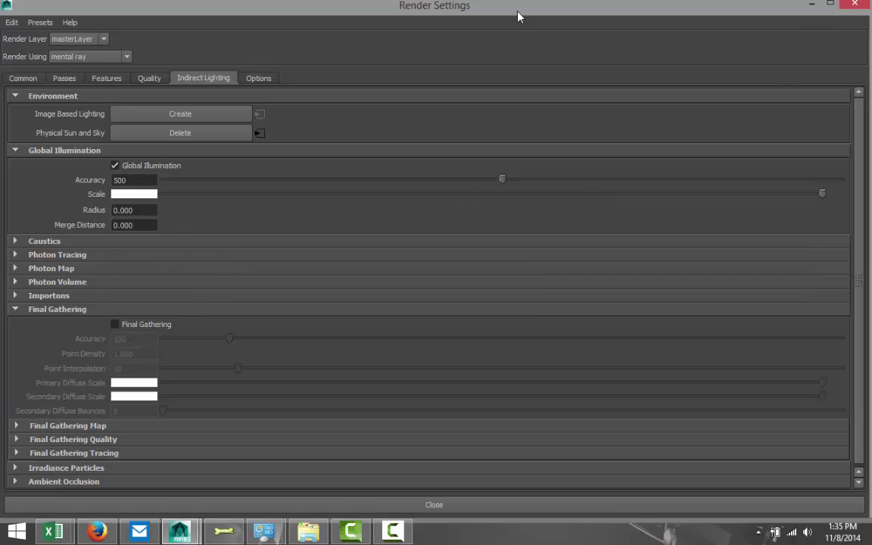
Step: Raise the render's Unified Sampling quality
click(150, 80)
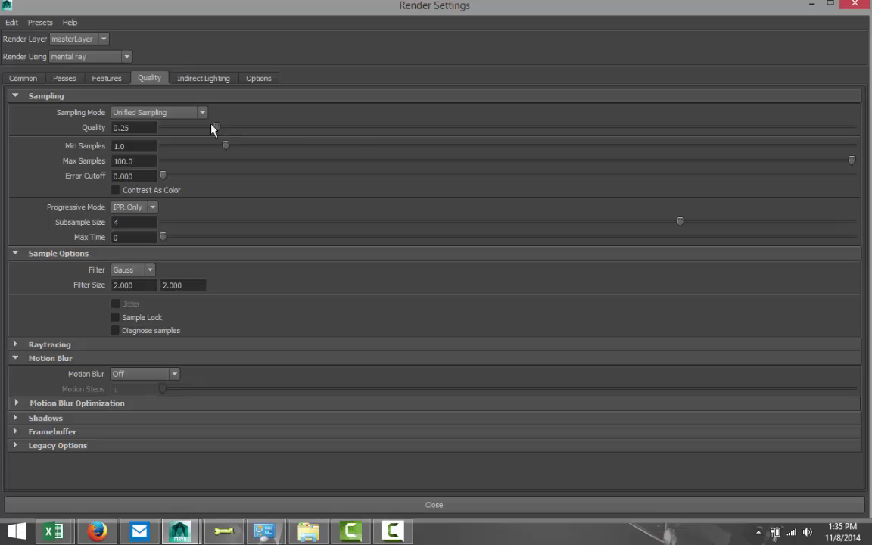
drag(215, 128, 473, 127)
drag(576, 144, 670, 141)
Step: Set the render image size to the HD 1080 preset and minimize the render settings
click(23, 79)
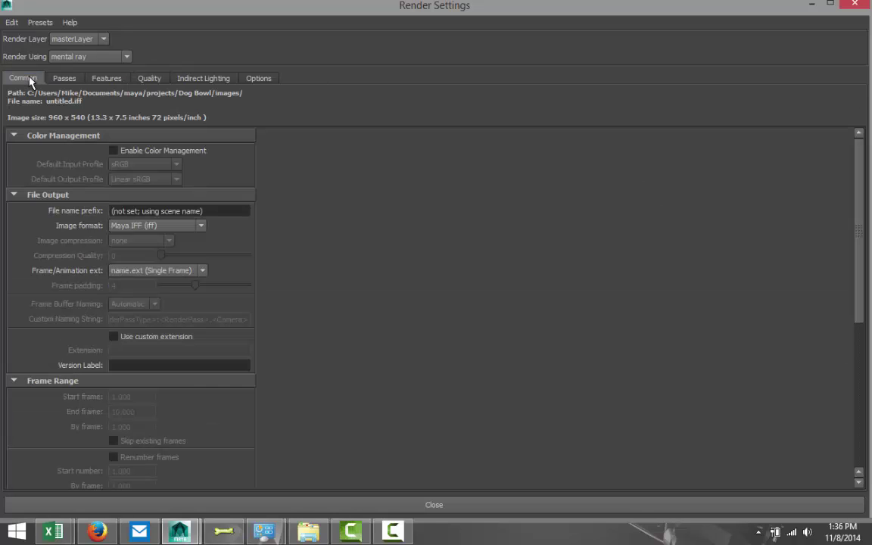
scroll(296, 306, down, 6)
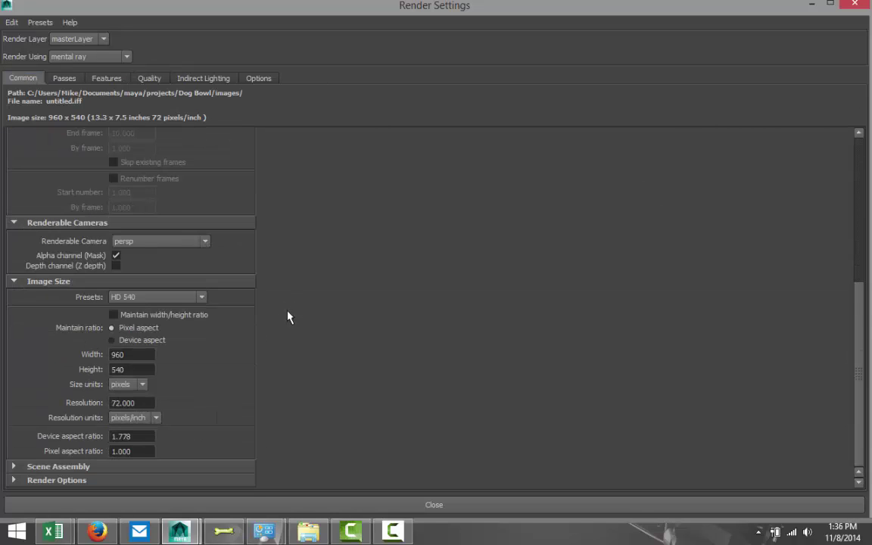
click(202, 298)
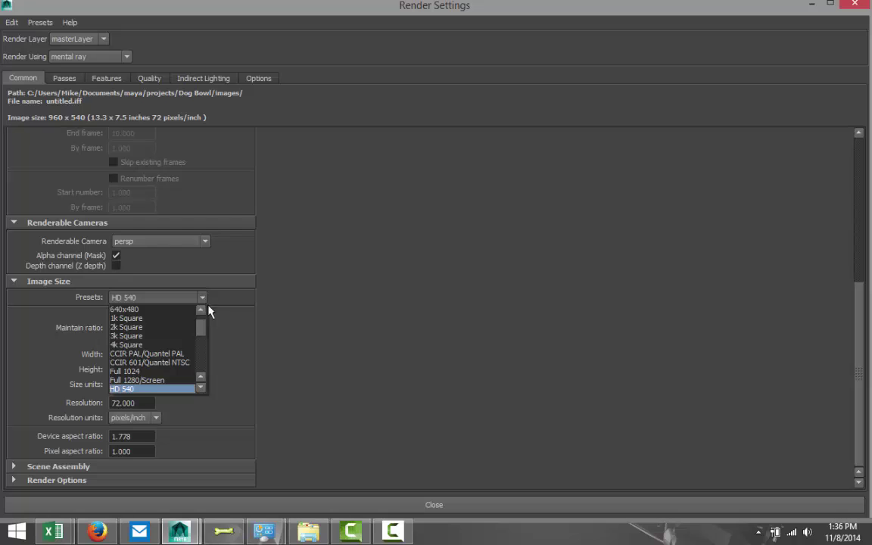
click(201, 384)
click(201, 384)
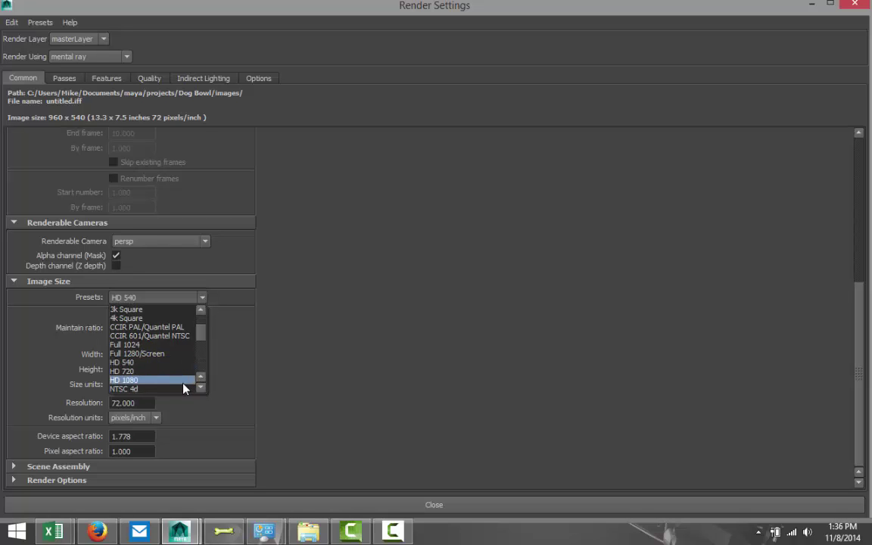
click(183, 385)
click(812, 4)
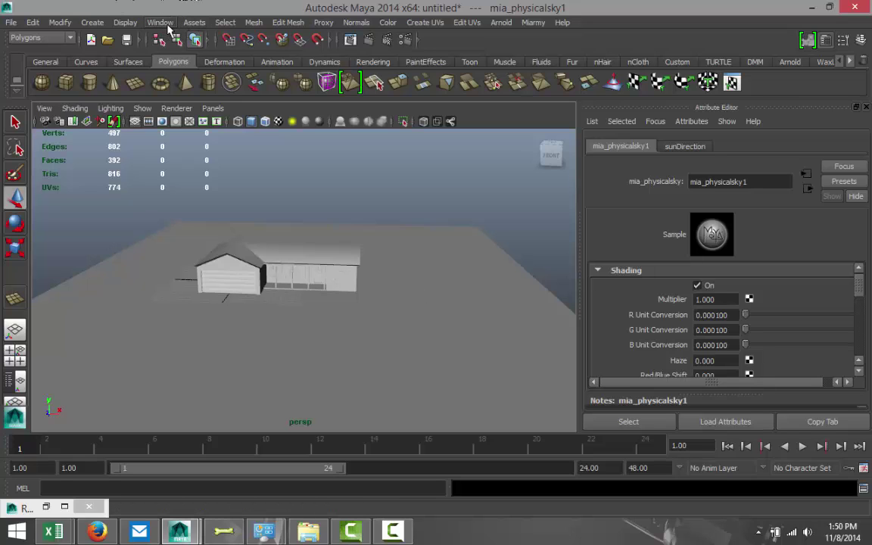
Step: Select the sunDirection light and, in wireframe display, move it to about X 22.641, Y 14.233, Z 22.525
click(161, 23)
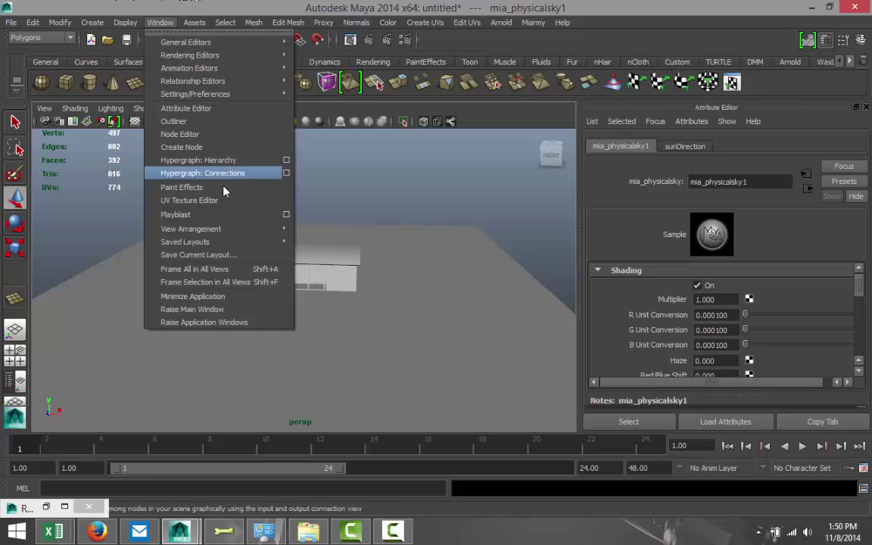
click(193, 121)
drag(271, 255, 270, 385)
click(181, 390)
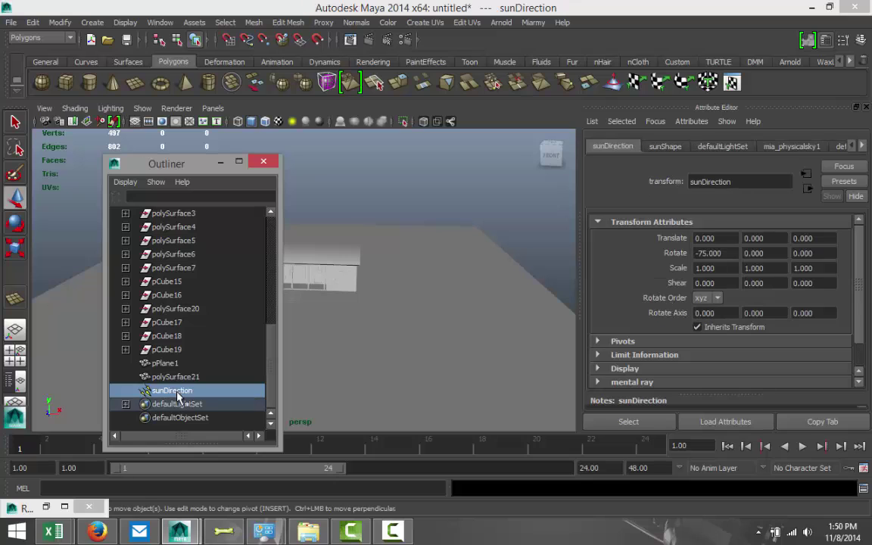
click(222, 165)
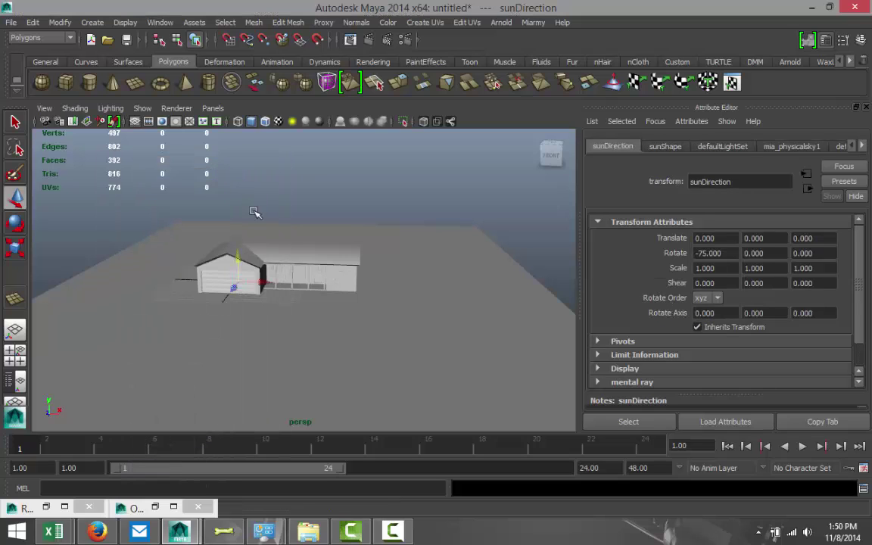
key(4)
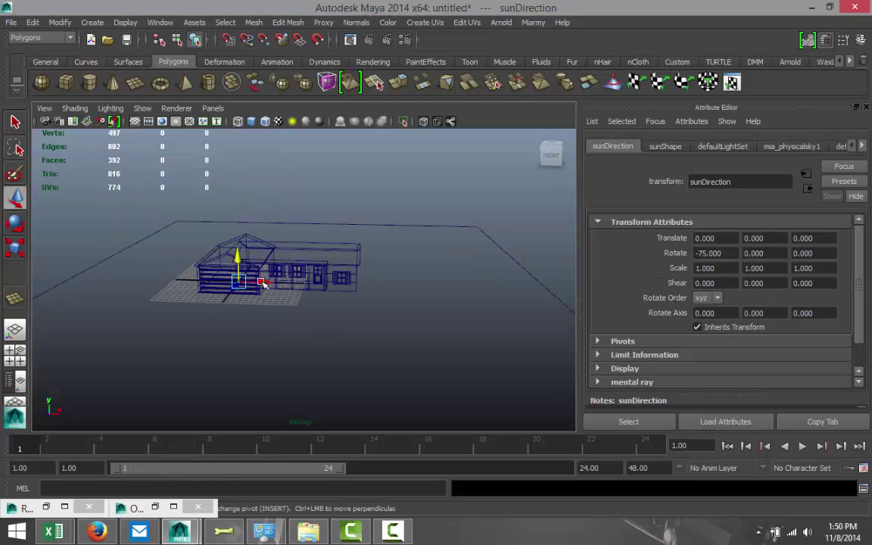
drag(237, 258, 393, 205)
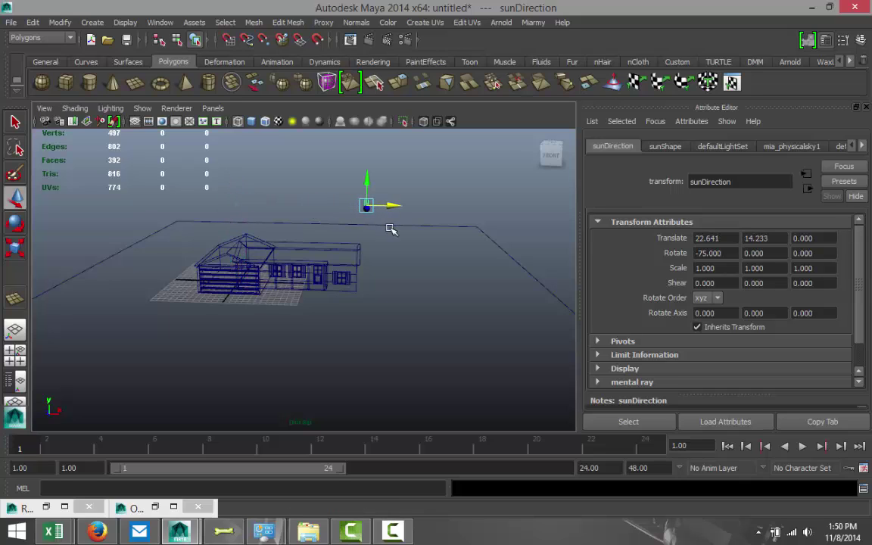
mouse_move(387, 284)
alt+mouse_down()
mouse_move(399, 307)
mouse_move(393, 283)
alt+mouse_up()
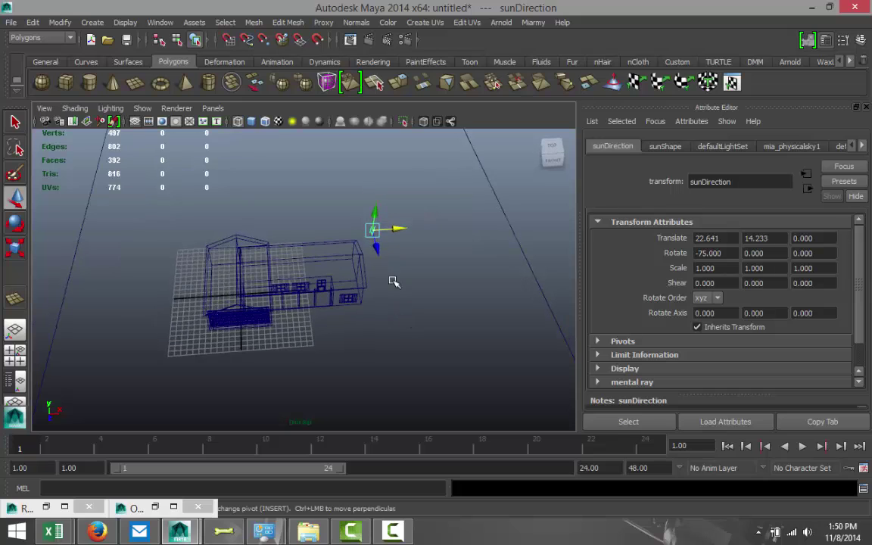
drag(383, 249, 492, 350)
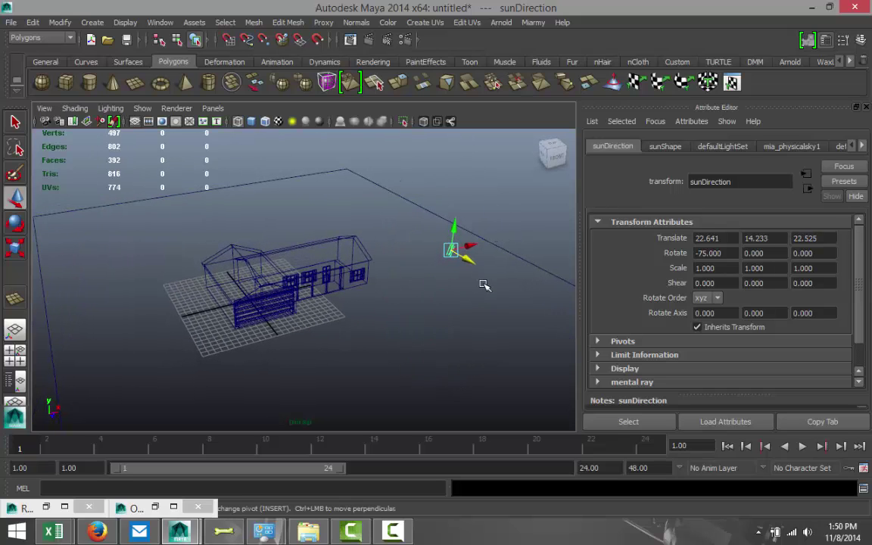
Step: Rotate the sunDirection light to about X -39.476, Y 9.191, Z -7.495
key(e)
mouse_move(464, 248)
mouse_down()
mouse_move(477, 259)
mouse_move(468, 244)
mouse_up()
alt+drag(409, 332, 365, 327)
scroll(374, 333, down, 4)
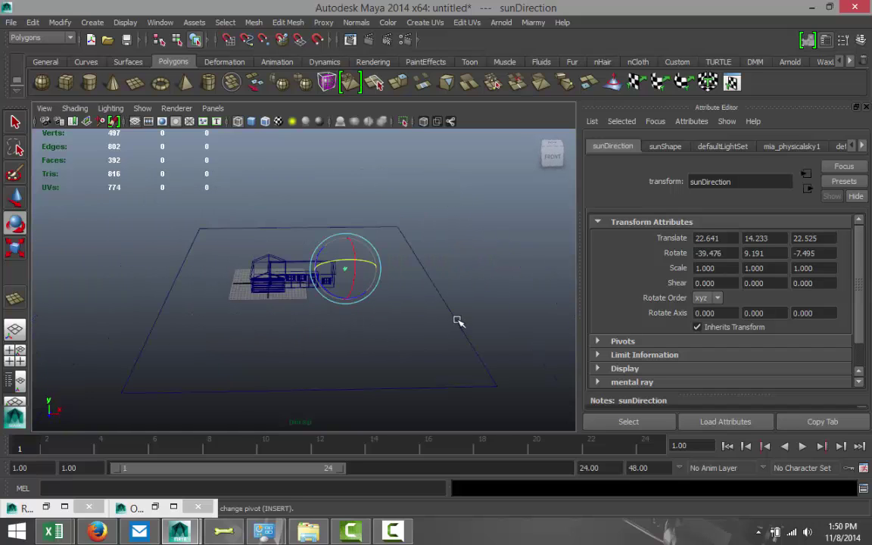
Step: Scale the ground plane to about 2.825 in X and 2.621 in Z, and return the viewport to shaded display
click(462, 350)
key(w)
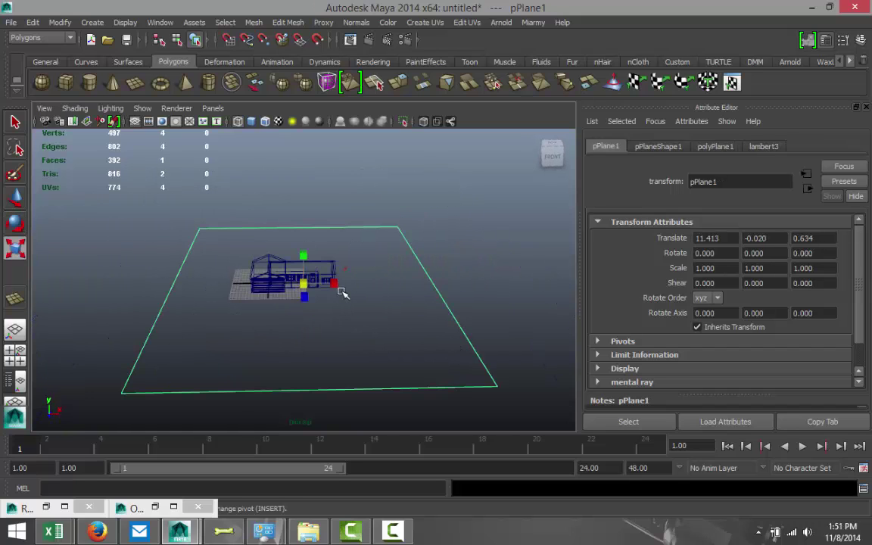
drag(337, 284, 390, 286)
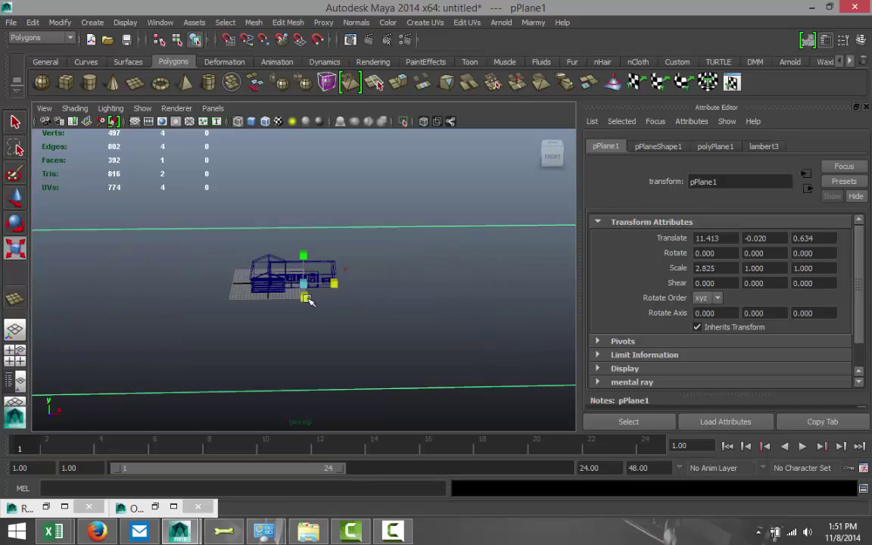
drag(306, 296, 315, 321)
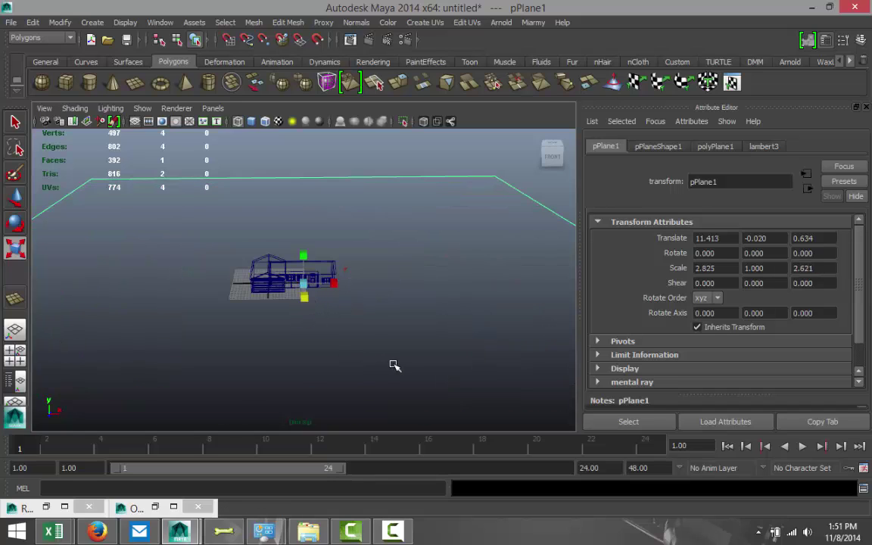
key(5)
Step: Select the glass faces of the three front windows on the house mesh
scroll(393, 366, up, 5)
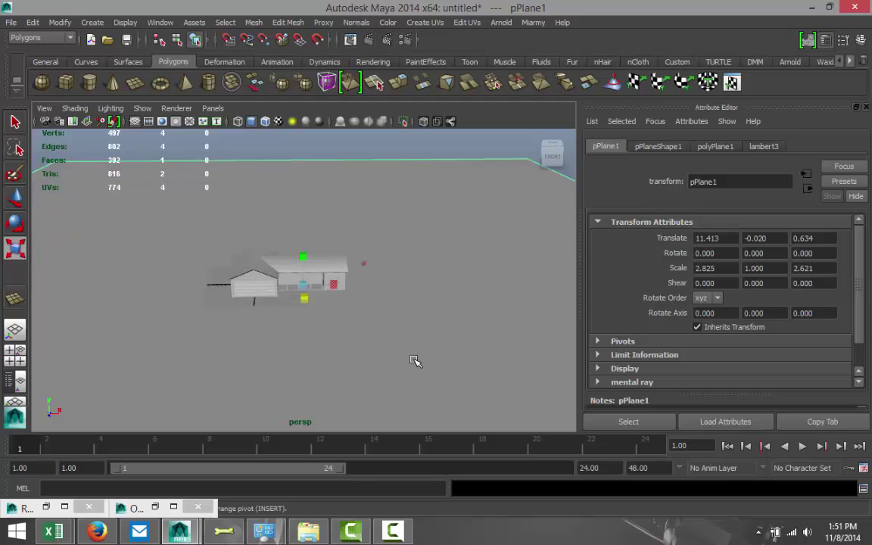
alt+drag(361, 392, 340, 377)
scroll(337, 374, up, 3)
alt+middle_drag(334, 370, 382, 389)
mouse_move(383, 390)
alt+mouse_down()
mouse_move(391, 384)
mouse_move(386, 390)
alt+mouse_up()
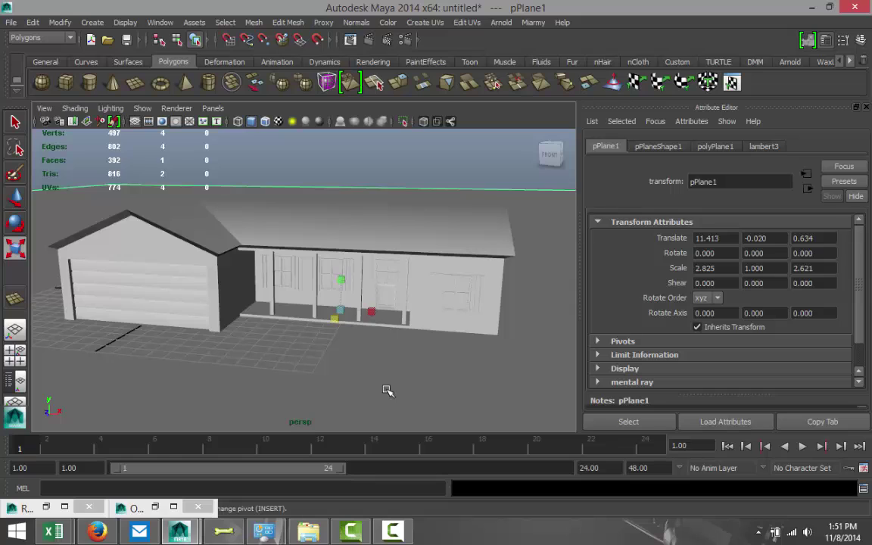
scroll(386, 390, up, 2)
alt+drag(386, 390, 346, 347)
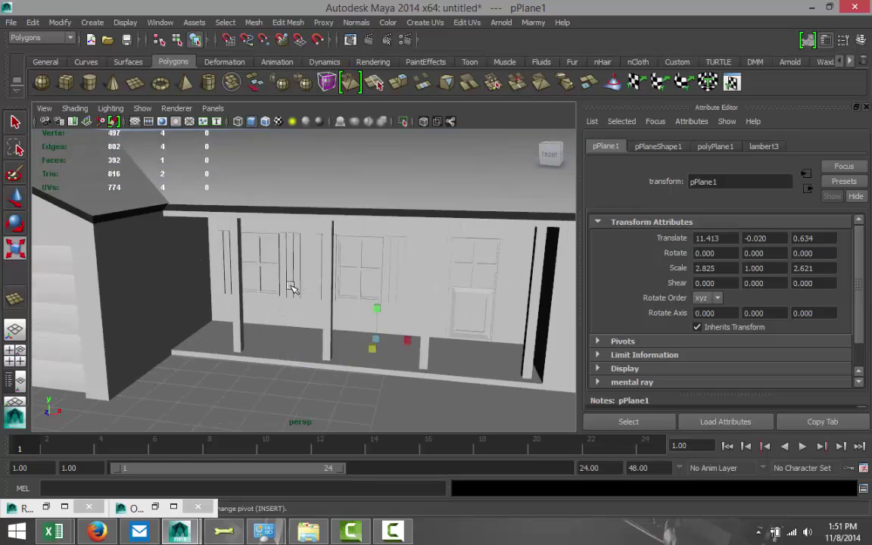
click(268, 255)
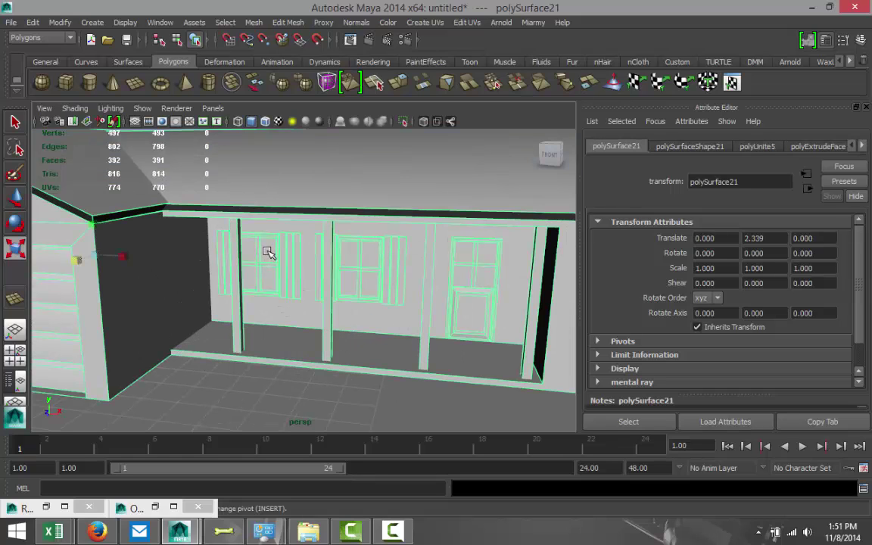
right_drag(267, 255, 267, 284)
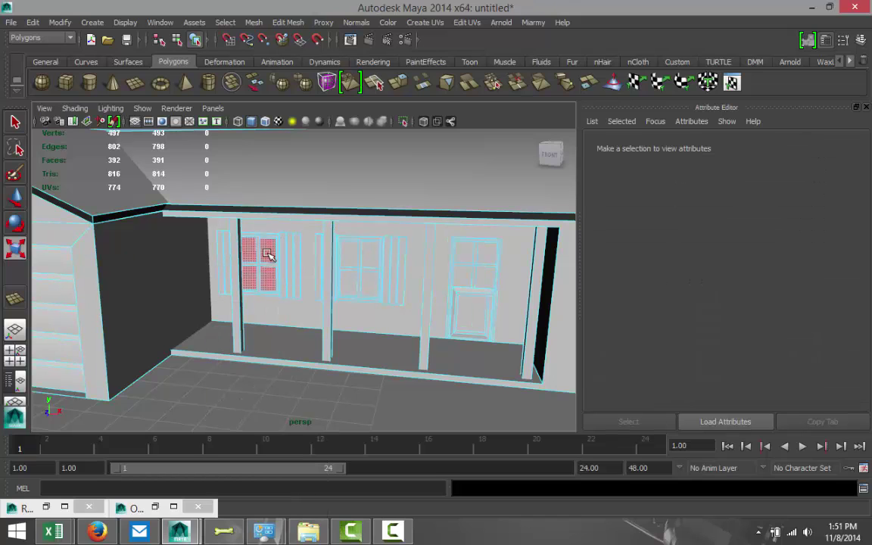
click(267, 255)
shift+click(371, 259)
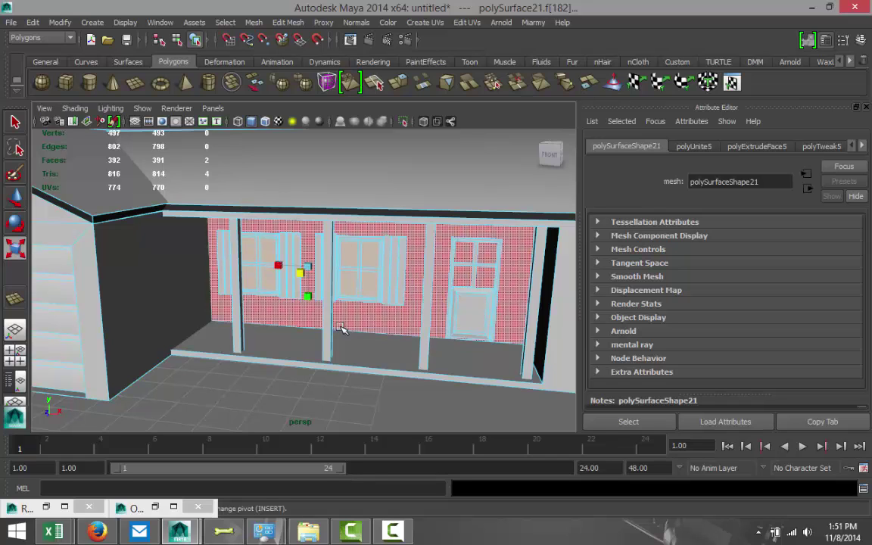
scroll(345, 329, down, 3)
alt+middle_drag(446, 383, 295, 378)
shift+click(343, 289)
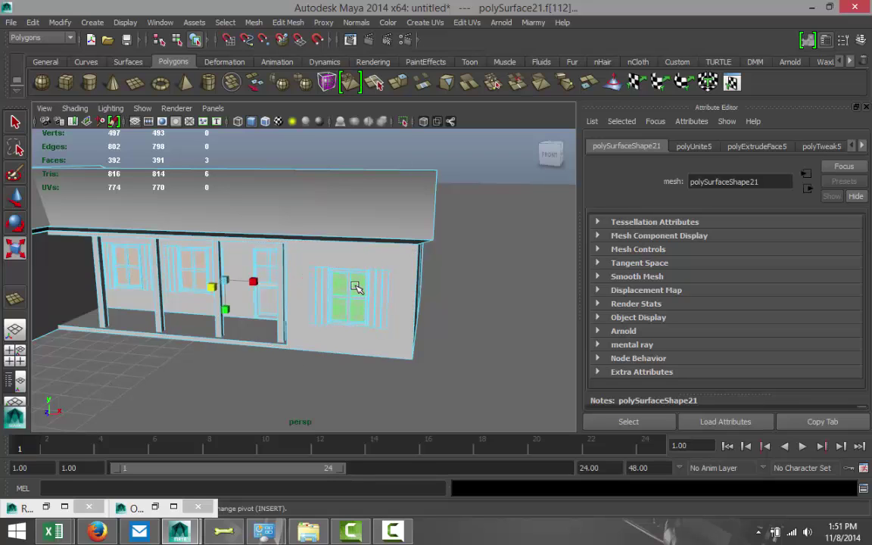
Step: Assign a new mia_material_x material to the selected window glass faces
right_drag(354, 286, 338, 485)
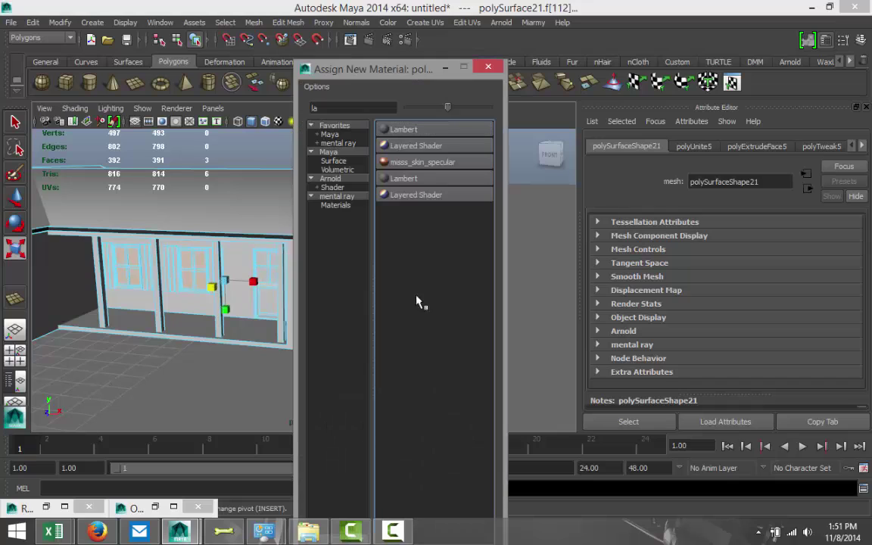
double_click(319, 108)
text(mia)
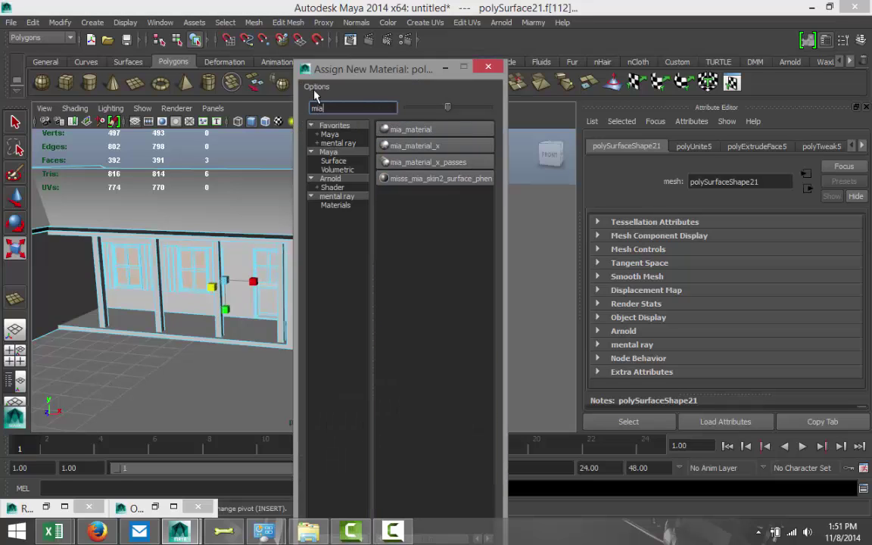
click(442, 146)
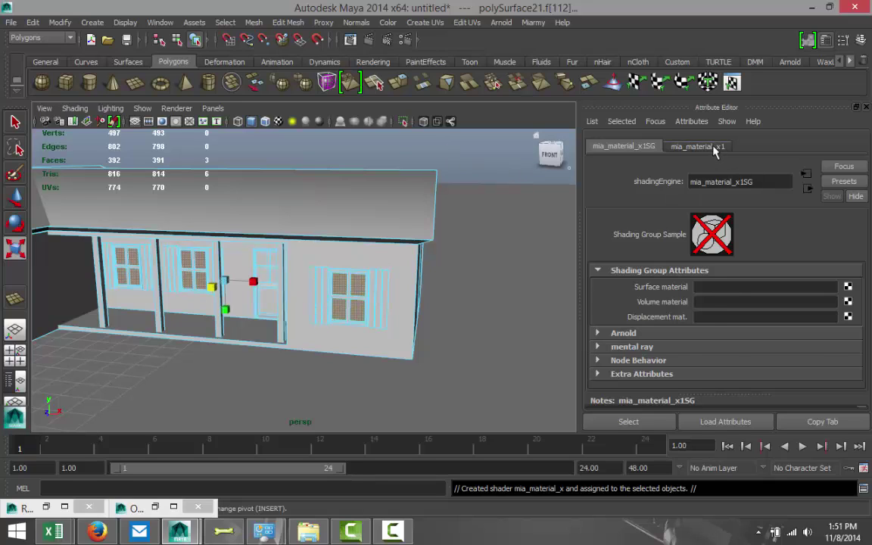
Step: Replace the window material's settings with the GlassSolid preset
click(697, 147)
click(842, 181)
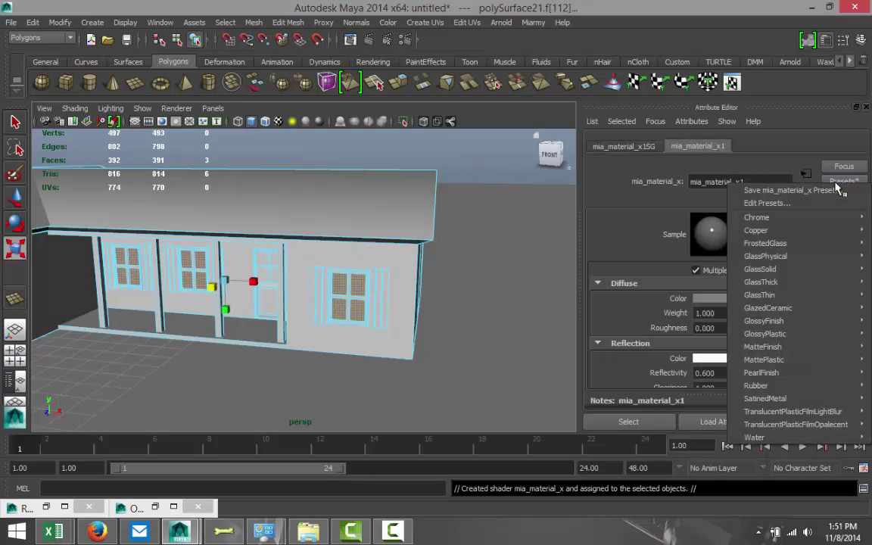
mouse_move(802, 273)
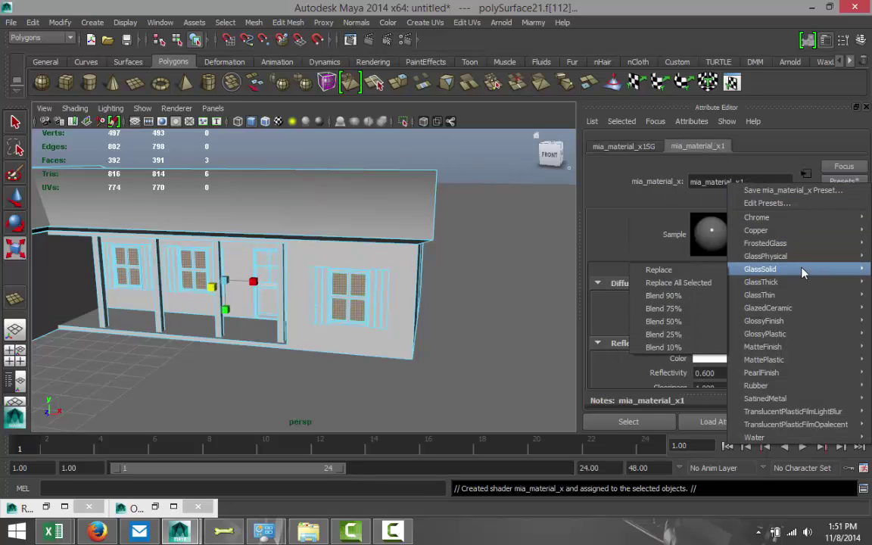
click(692, 271)
Step: Try to extrude the front wall face behind the door's glass area, and undo the extrusion
scroll(283, 380, up, 8)
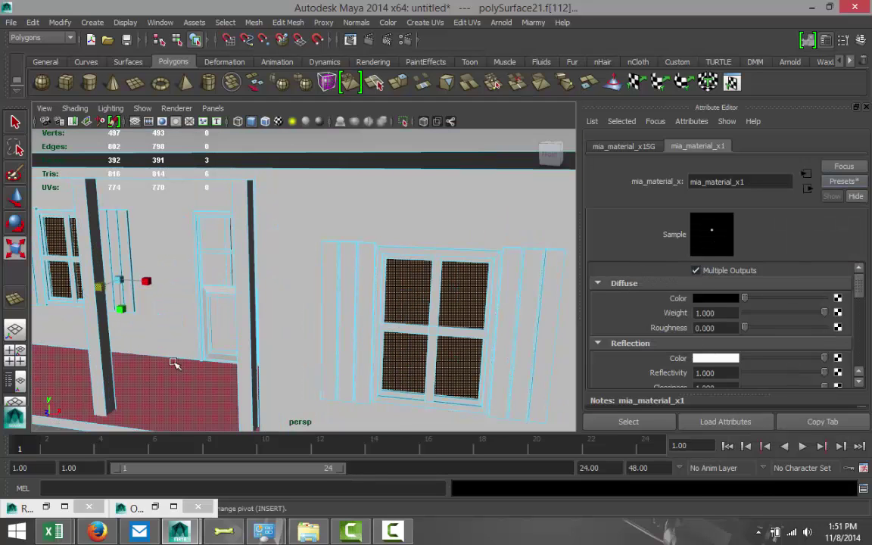
alt+drag(174, 363, 253, 296)
click(281, 289)
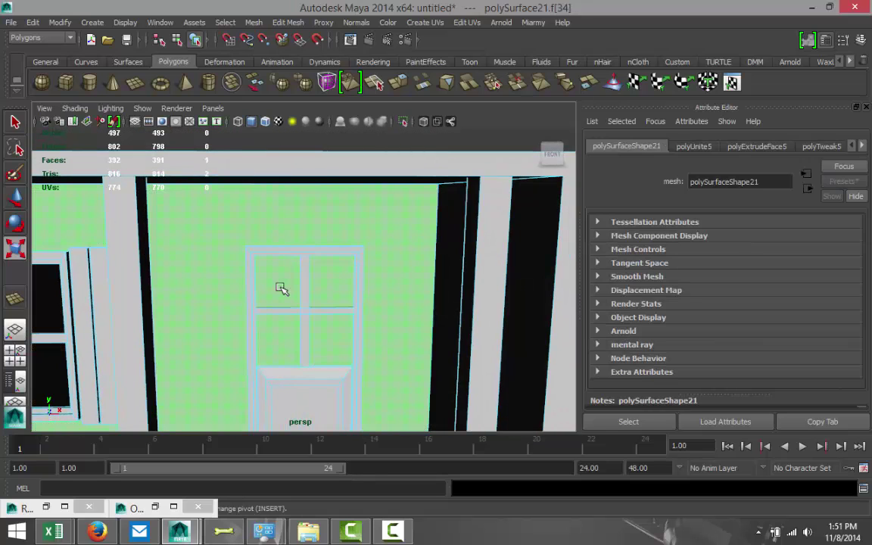
click(288, 22)
click(303, 71)
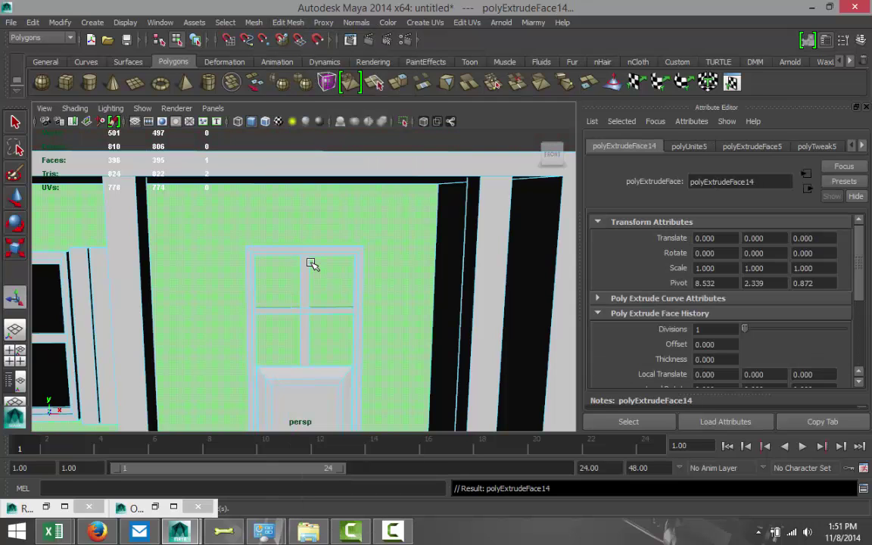
scroll(312, 264, down, 3)
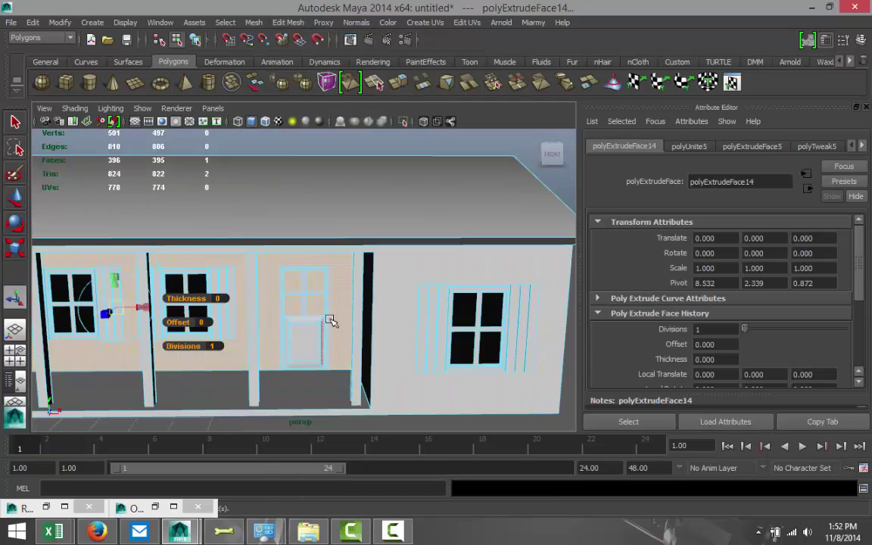
key(ctrl+z)
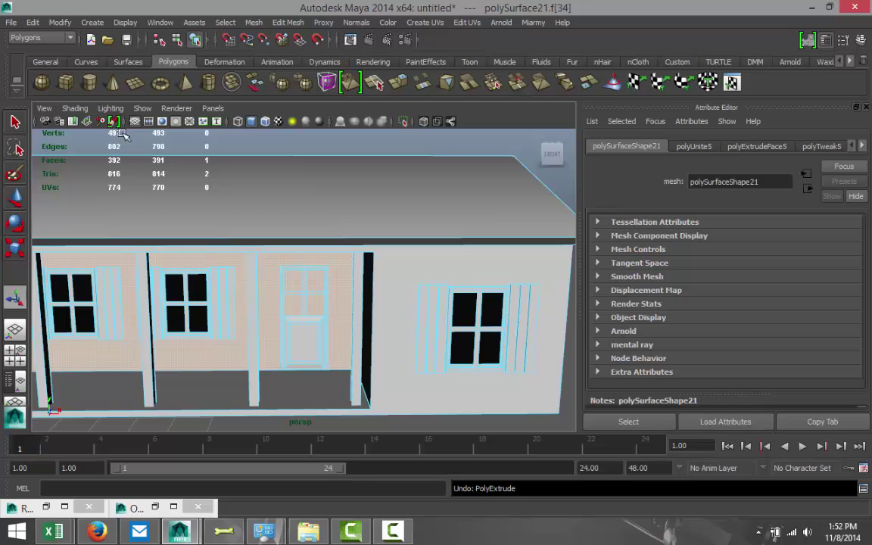
Step: Create a small polygon plane on the ground in front of the house and raise it to about Y 2.229
scroll(257, 341, down, 3)
scroll(256, 340, down, 4)
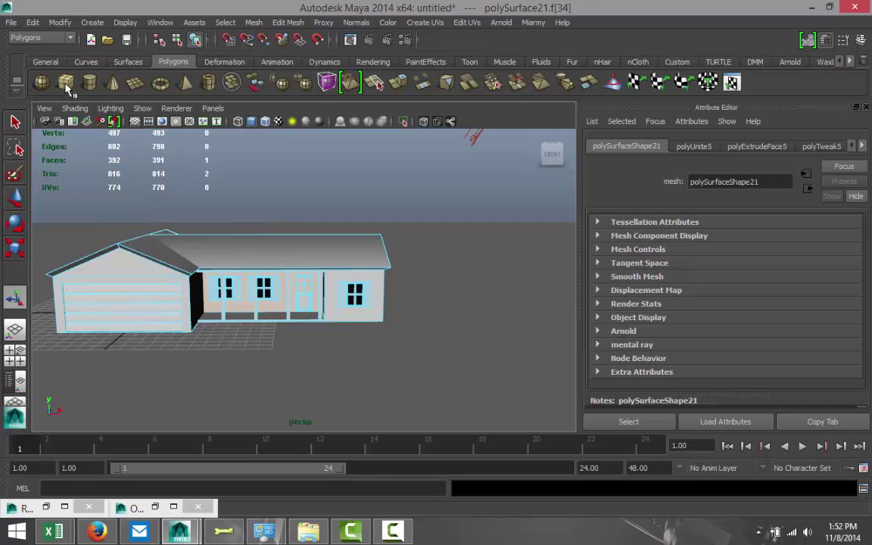
click(127, 81)
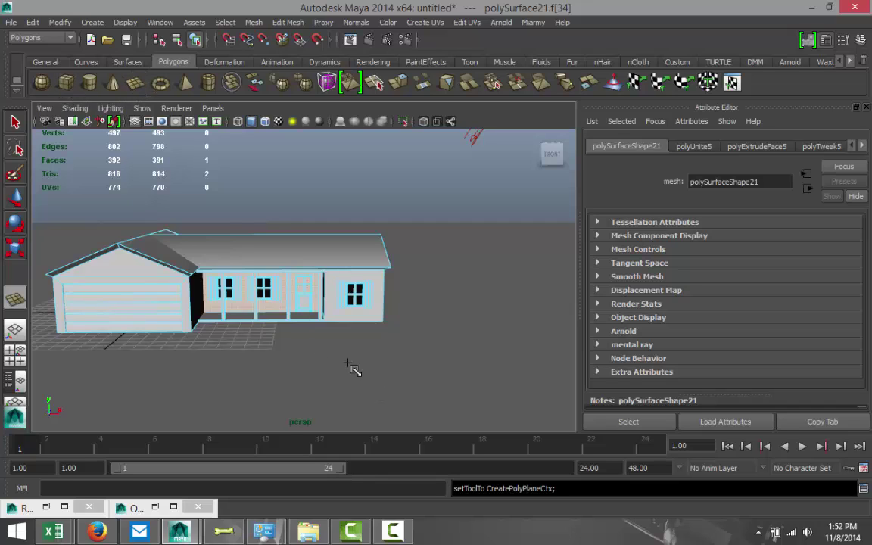
drag(350, 365, 409, 394)
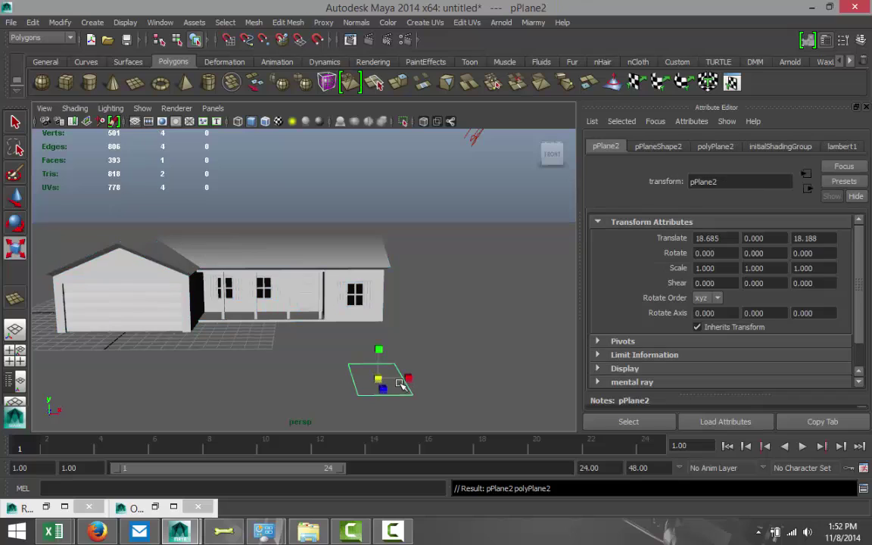
key(w)
drag(380, 355, 380, 321)
Step: Stand the new plane upright by setting its X rotation to 90
key(e)
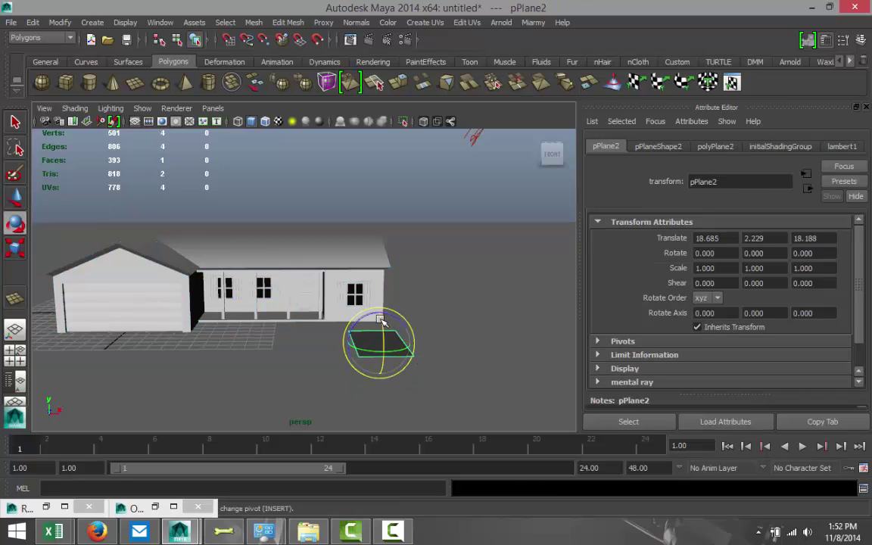
drag(344, 291, 390, 361)
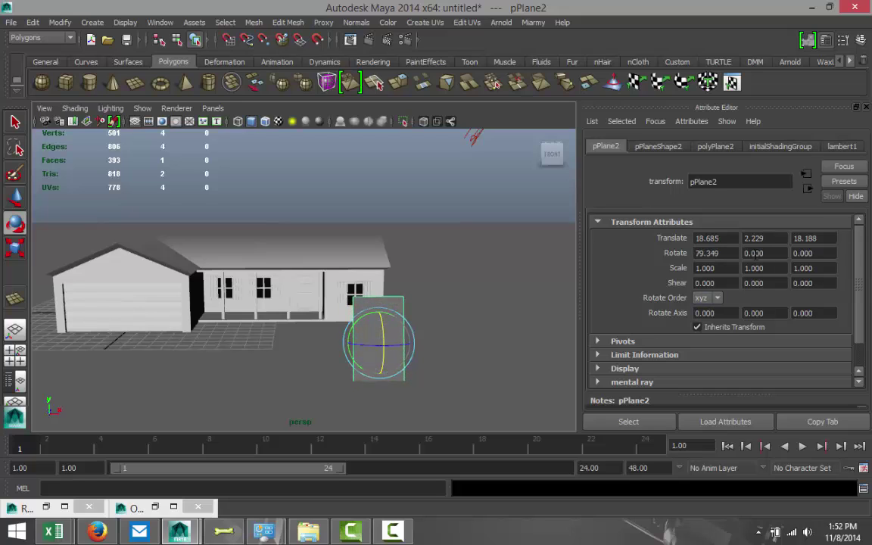
drag(733, 252, 624, 245)
text(90)
key(Return)
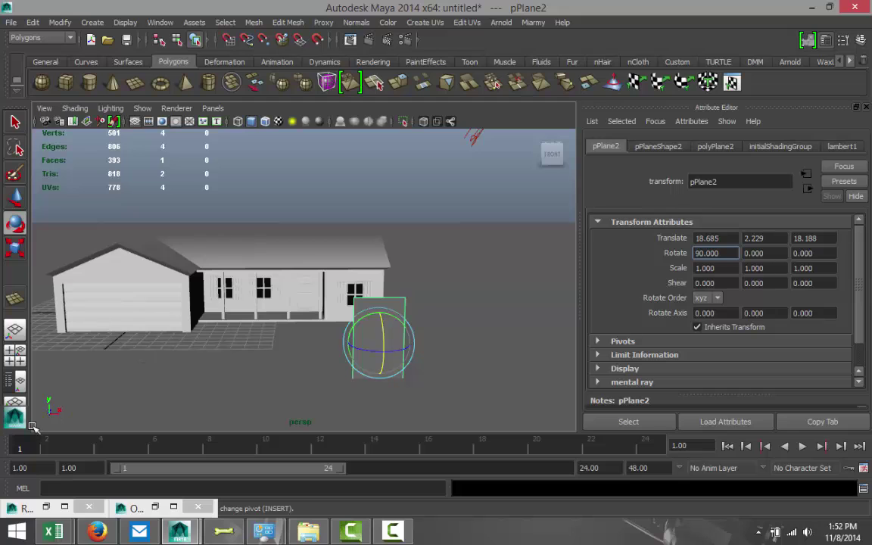
Step: In the front view, move the upright plane sideways over the front door, to about X 14.515
click(15, 350)
key(space)
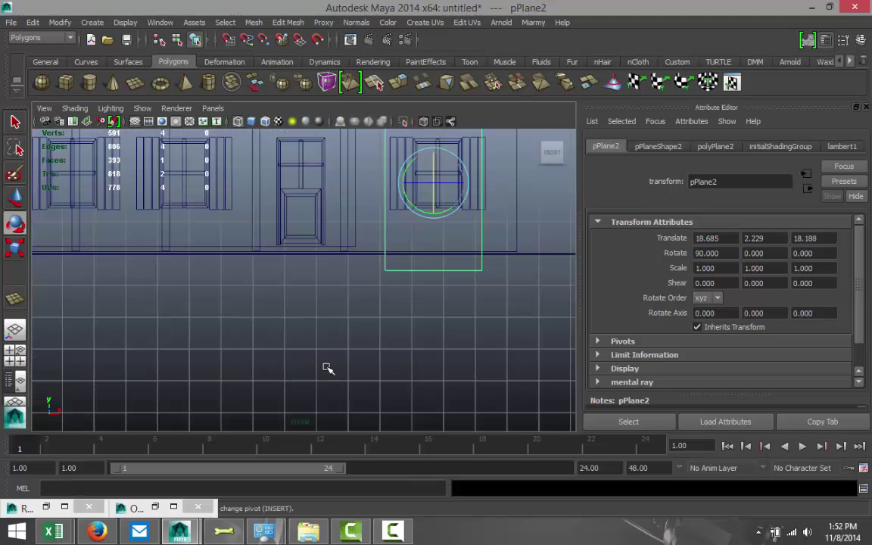
scroll(392, 290, down, 2)
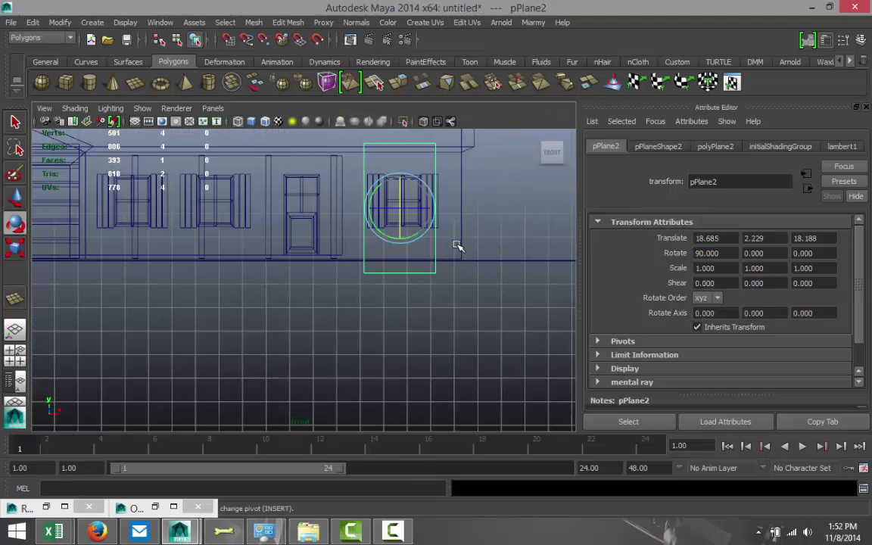
key(w)
drag(427, 207, 335, 228)
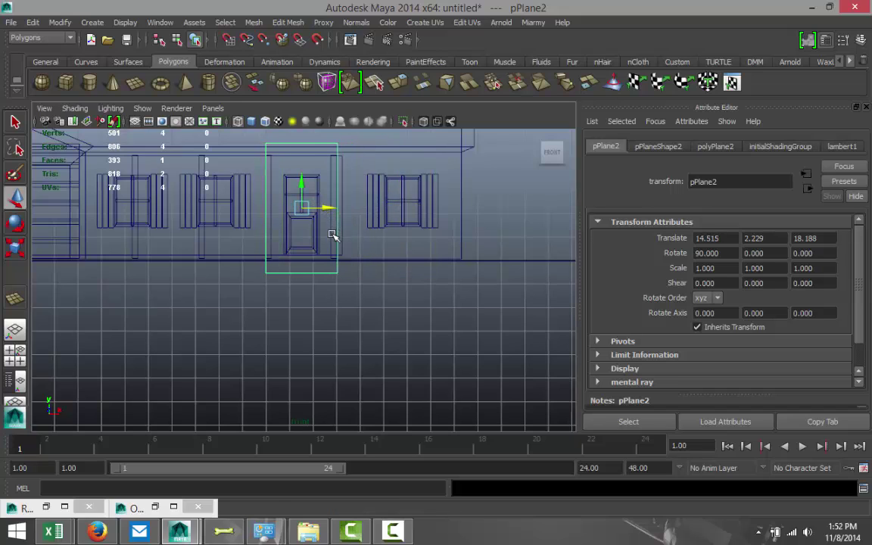
Step: Scale the plane to about 0.467 in X and Y and 0.265 in Z, and raise it over the door's panes to about Y 2.837
key(Insert)
middle_drag(282, 210, 269, 211)
drag(303, 243, 301, 226)
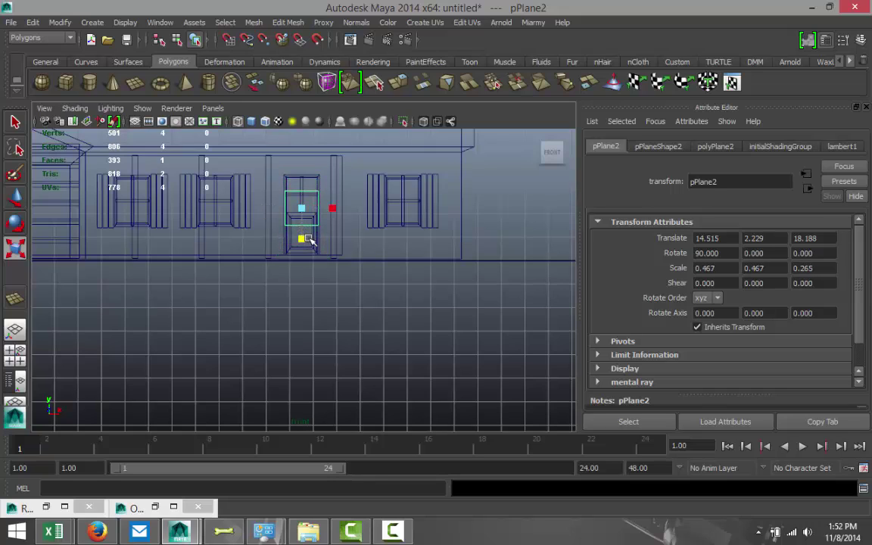
key(w)
drag(302, 184, 302, 166)
scroll(330, 194, up, 1)
key(f)
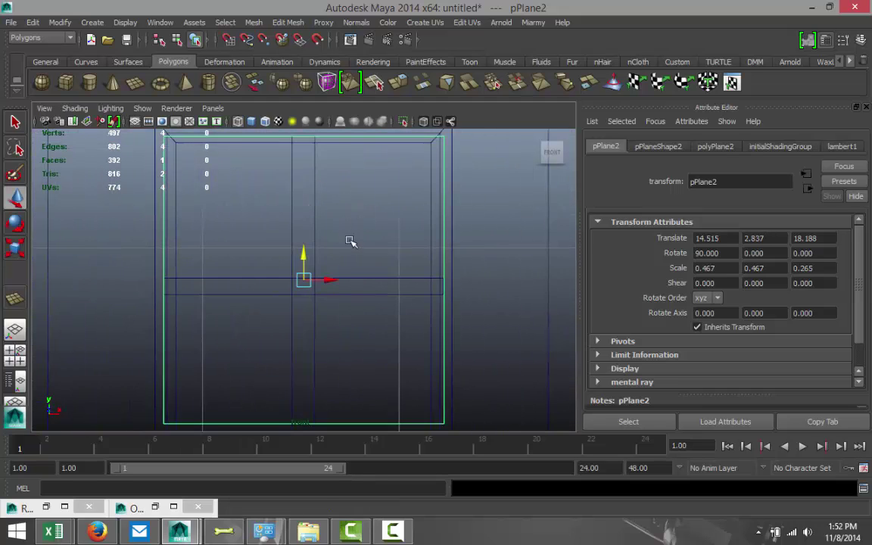
scroll(351, 243, down, 4)
scroll(368, 285, up, 1)
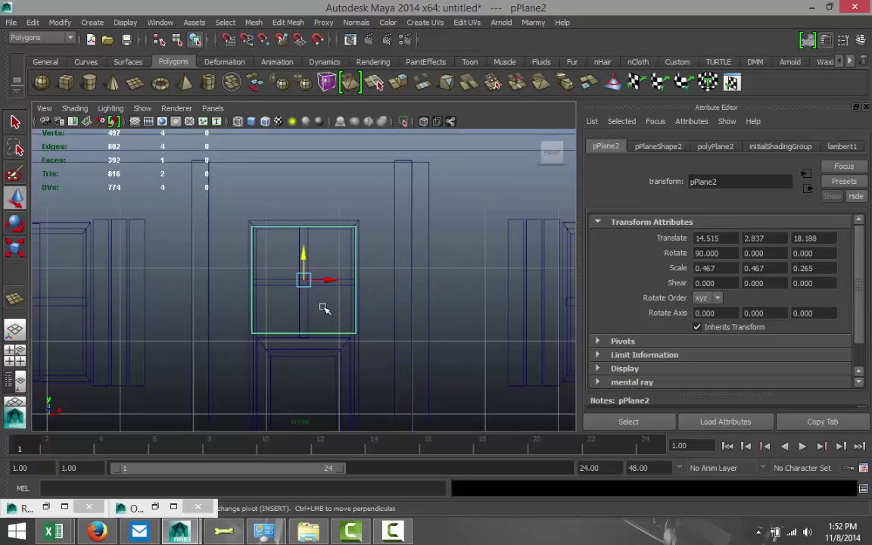
Step: Fit the plane to the door's window opening with a Z scale of about 0.282 and a height of about Y 2.809
key(r)
drag(304, 310, 305, 312)
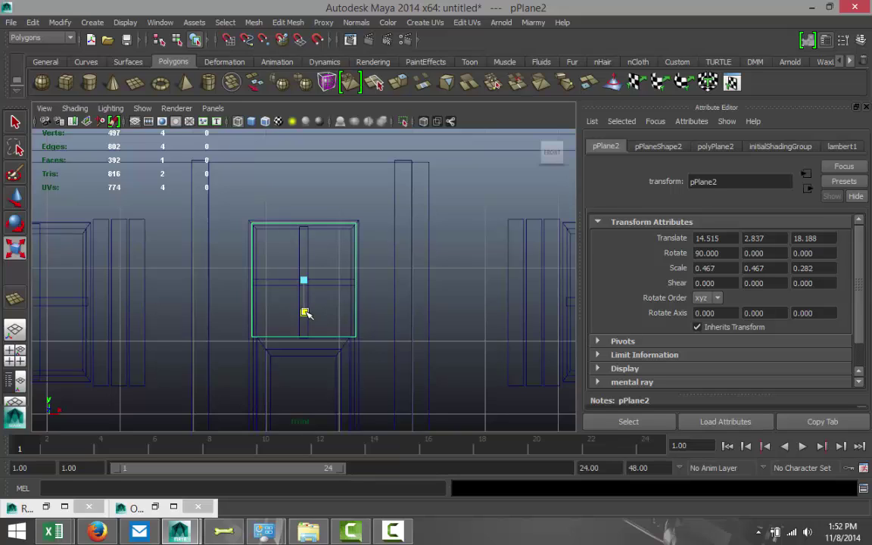
key(w)
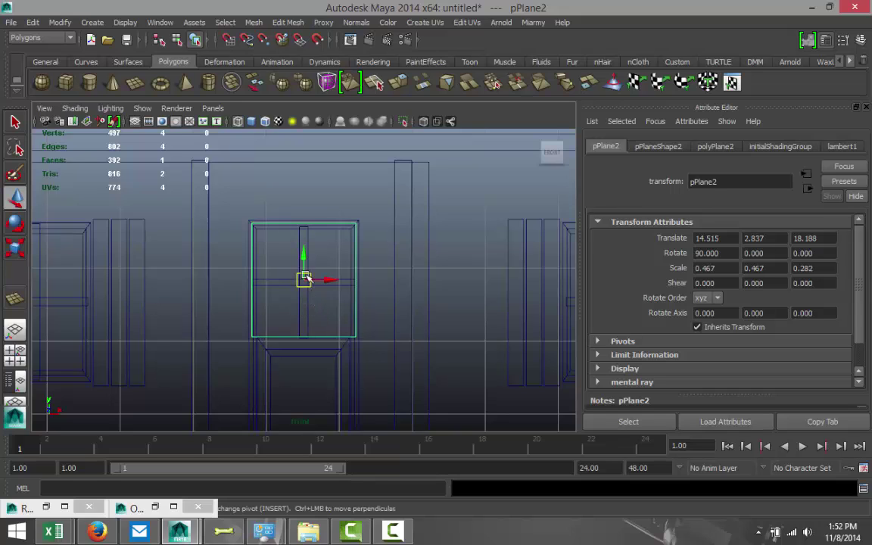
drag(304, 256, 305, 263)
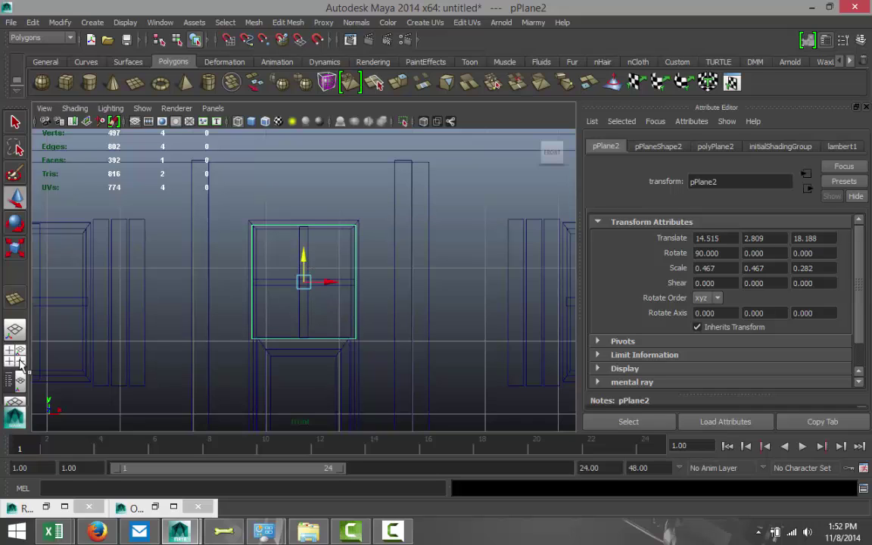
Step: In the perspective view, move the upright plane back along Z into the front door's window opening, to about Z 0.939
click(15, 331)
key(space)
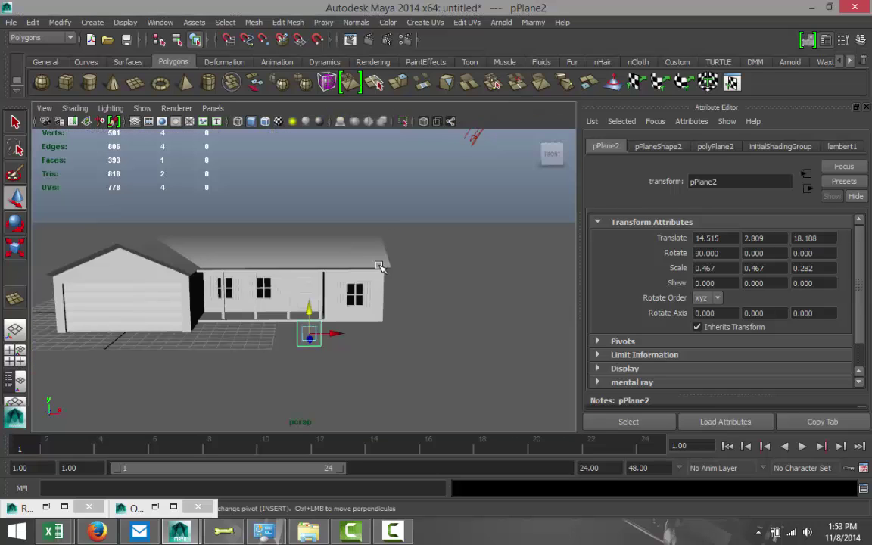
key(f)
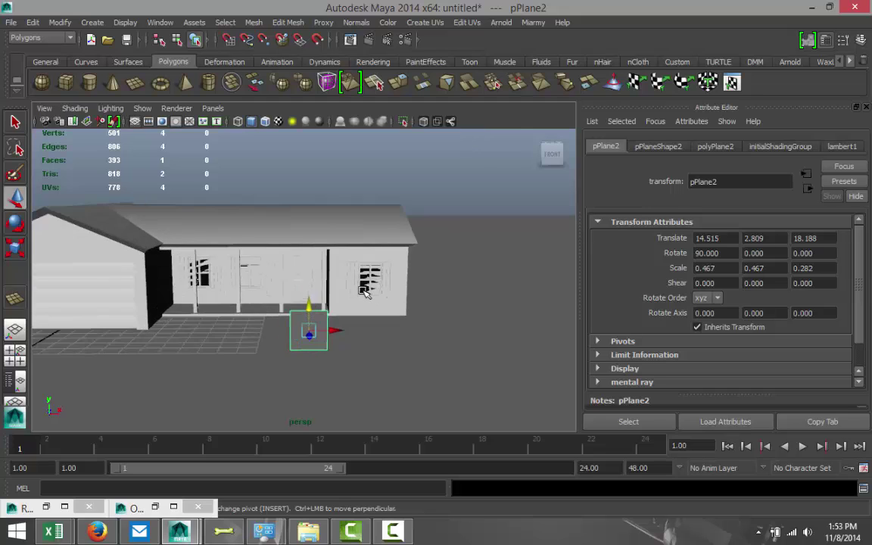
scroll(259, 315, down, 6)
alt+drag(187, 317, 296, 319)
drag(330, 285, 55, 245)
scroll(110, 266, down, 5)
drag(189, 259, 106, 267)
key(f)
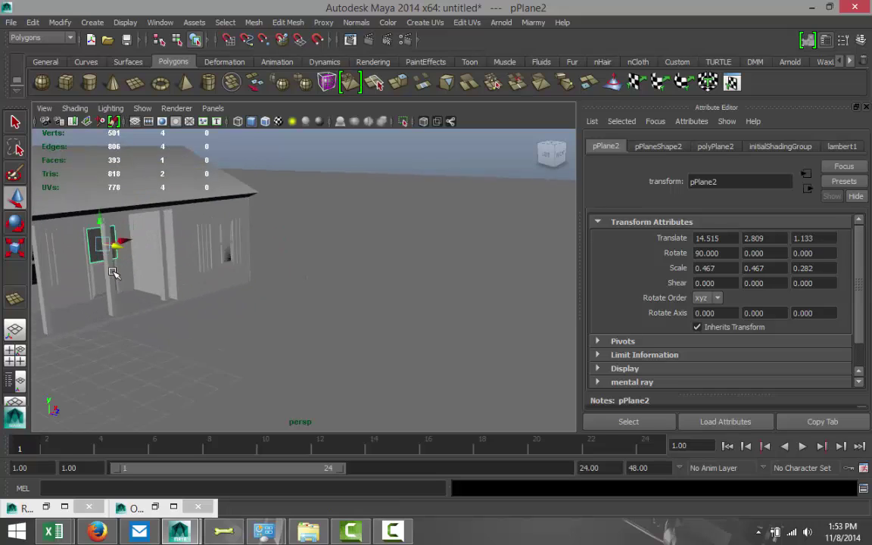
drag(330, 285, 310, 287)
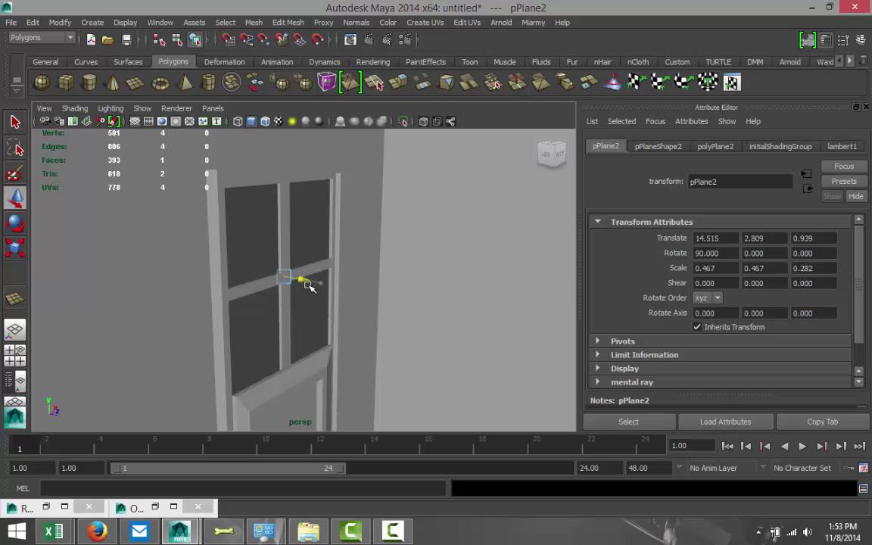
Step: Select the door plane's face and assign the existing mia_material_x1 material to it
right_drag(311, 228, 316, 259)
click(311, 242)
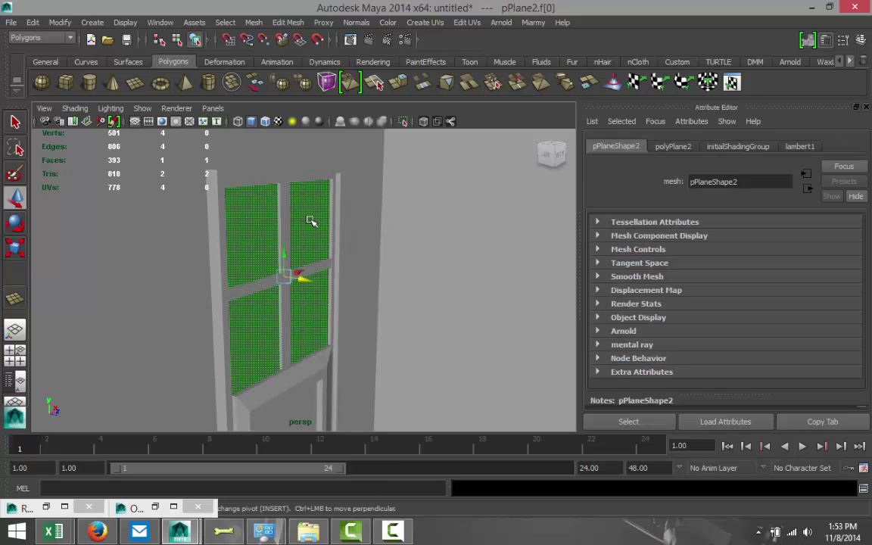
right_drag(311, 221, 410, 503)
Step: Render the current frame with the garage and porch front in view, and close the render
scroll(409, 358, down, 3)
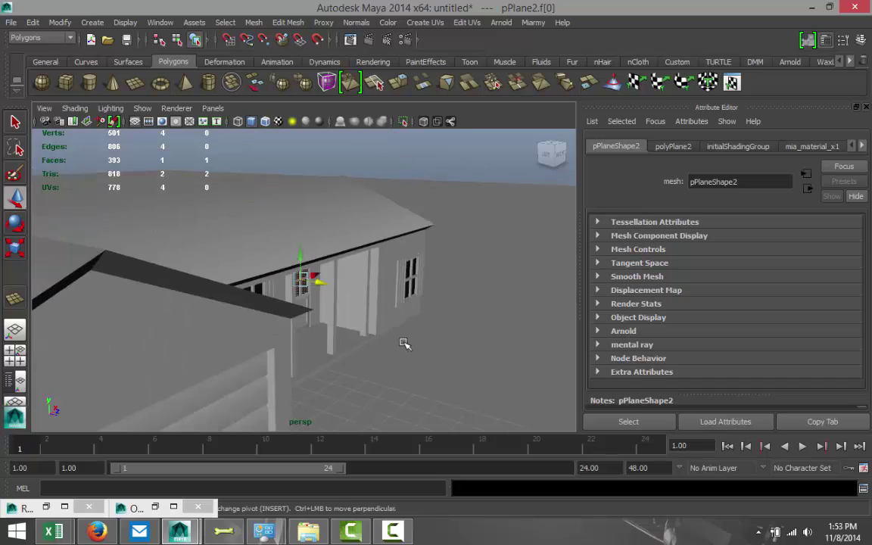
alt+drag(435, 350, 331, 347)
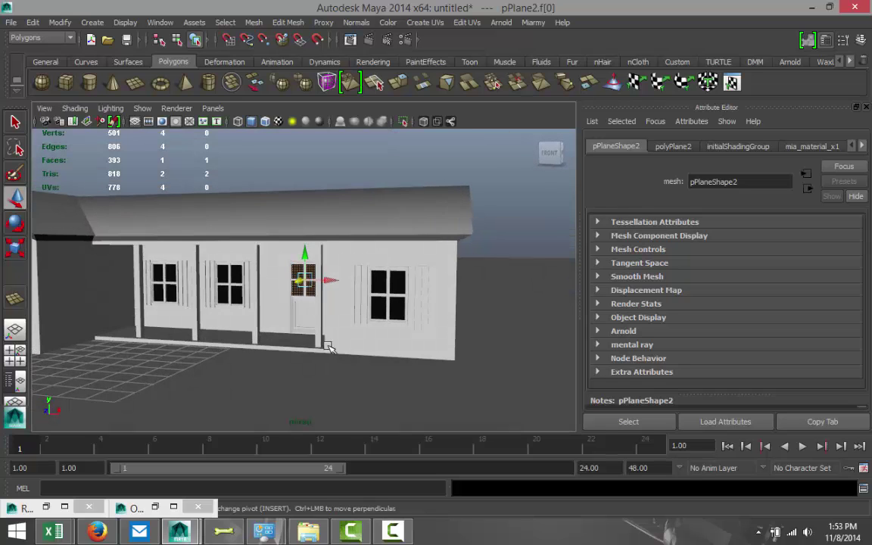
alt+drag(265, 350, 334, 356)
alt+middle_drag(335, 356, 370, 360)
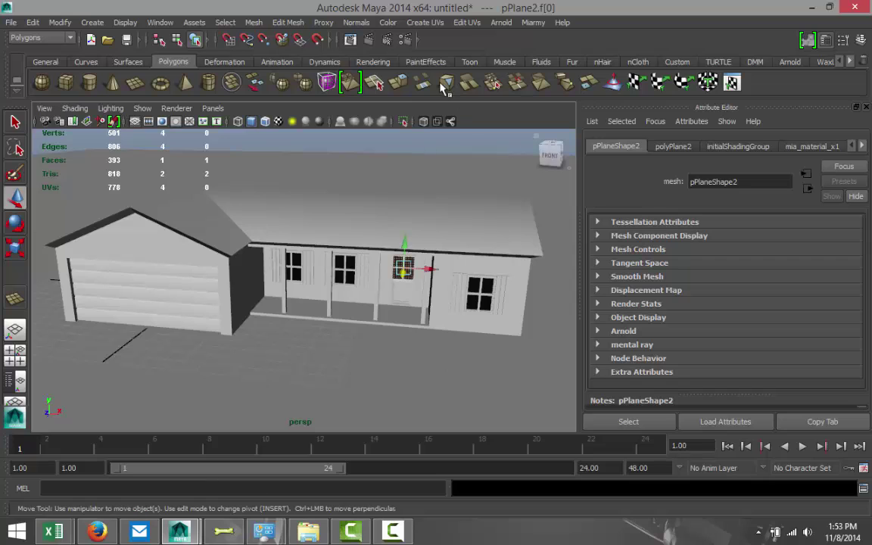
click(369, 43)
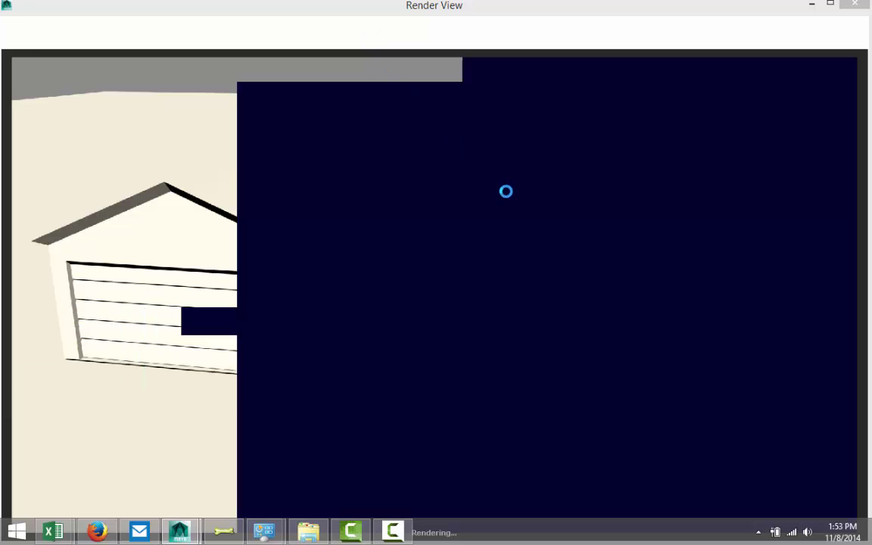
click(858, 6)
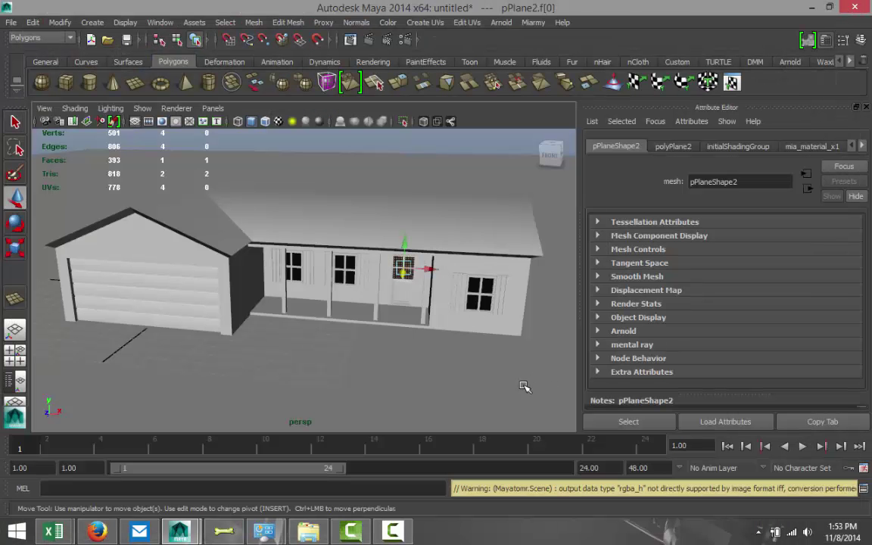
Step: Assign a new Lambert material to the ground plane
alt+drag(518, 384, 487, 341)
right_drag(488, 260, 491, 486)
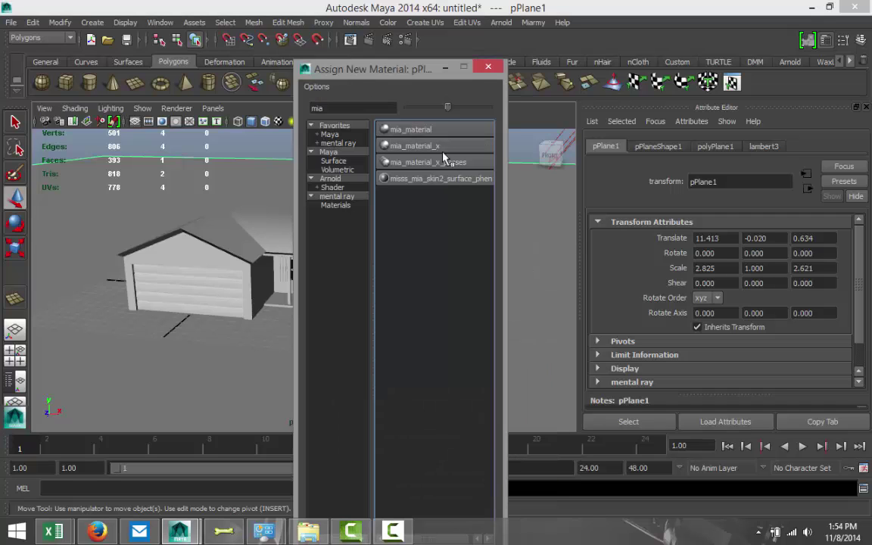
double_click(357, 108)
text(la)
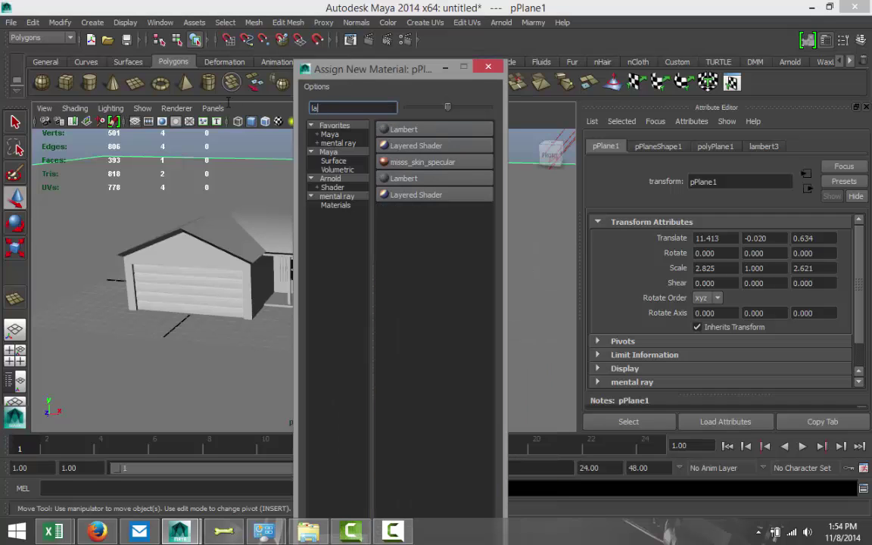
click(426, 134)
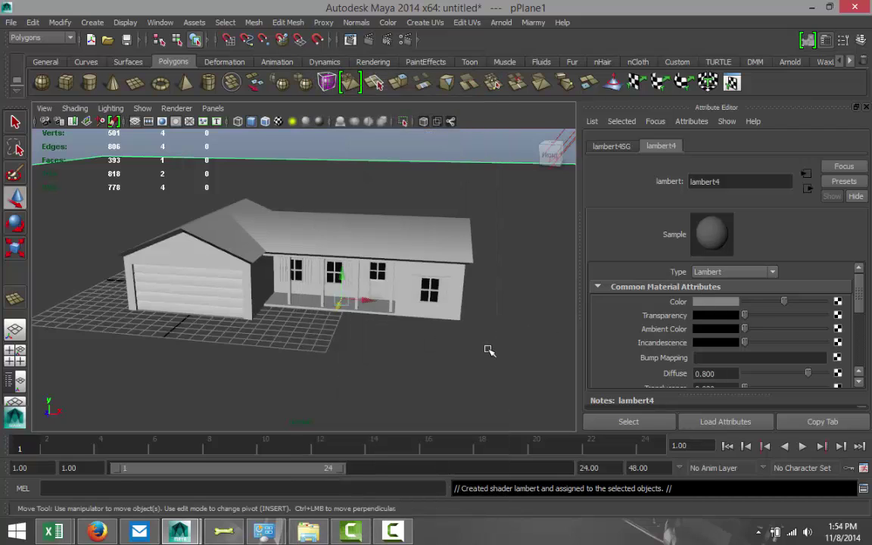
Step: Frame the whole house front and render the current frame again with the ground plane's Lambert material
scroll(488, 350, up, 2)
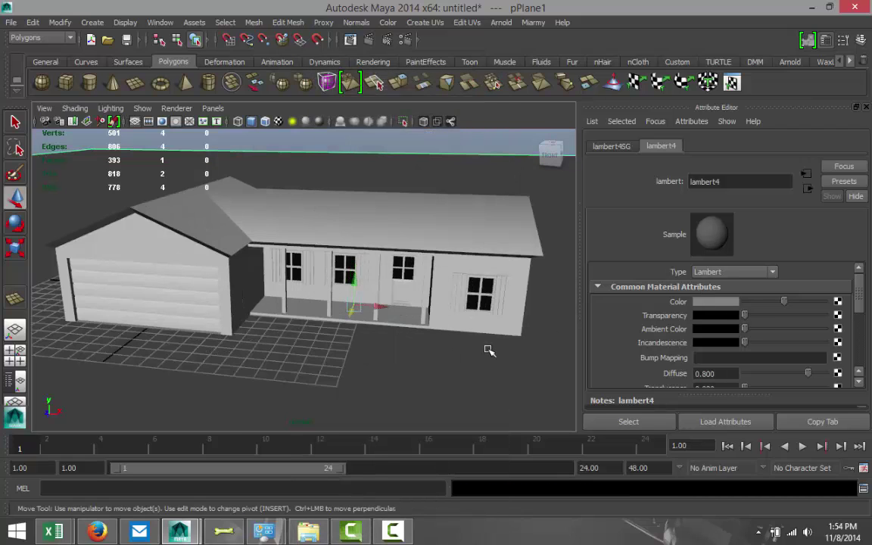
scroll(489, 349, up, 2)
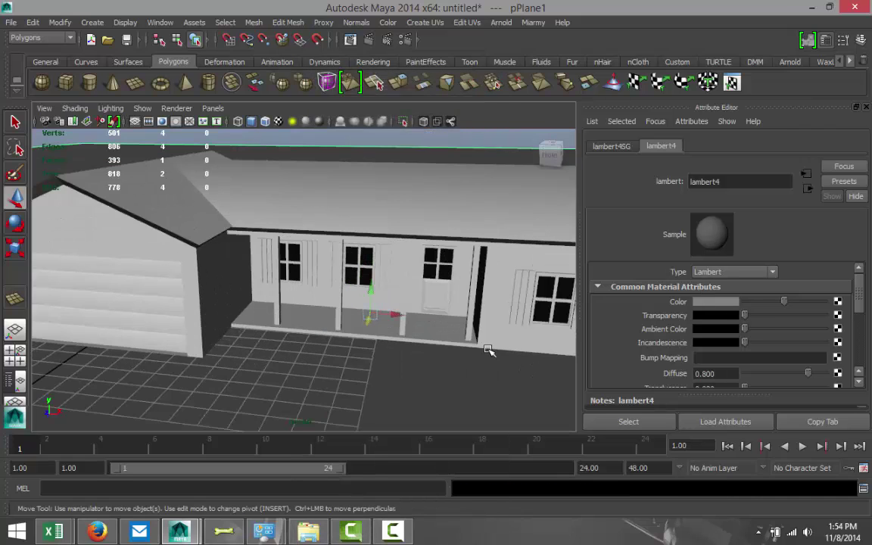
scroll(489, 350, down, 2)
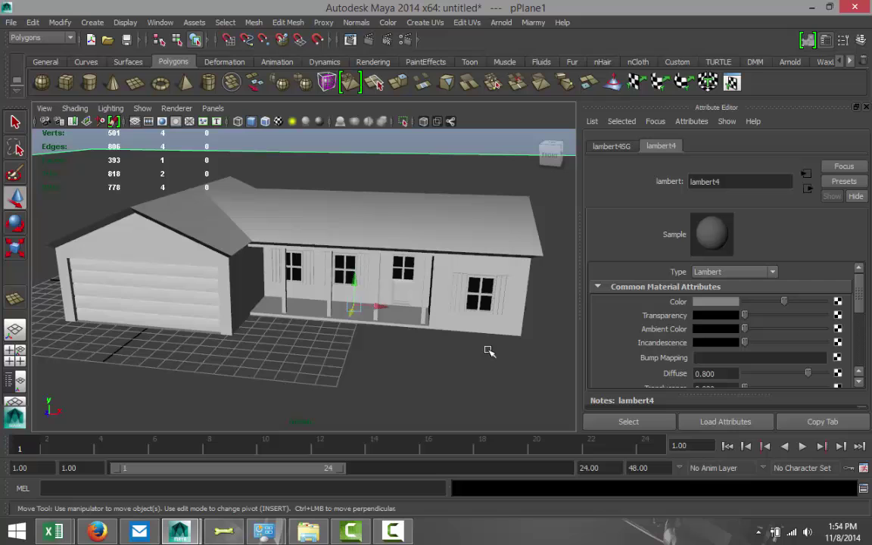
click(368, 40)
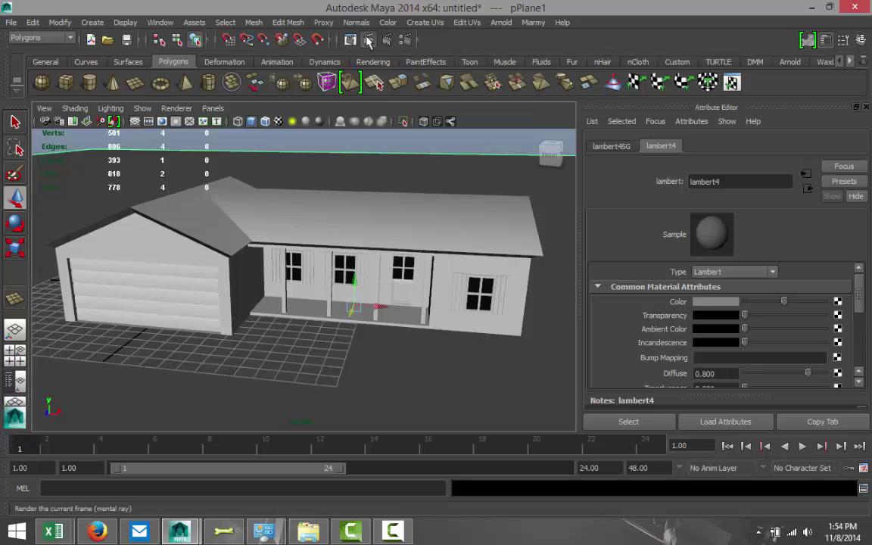